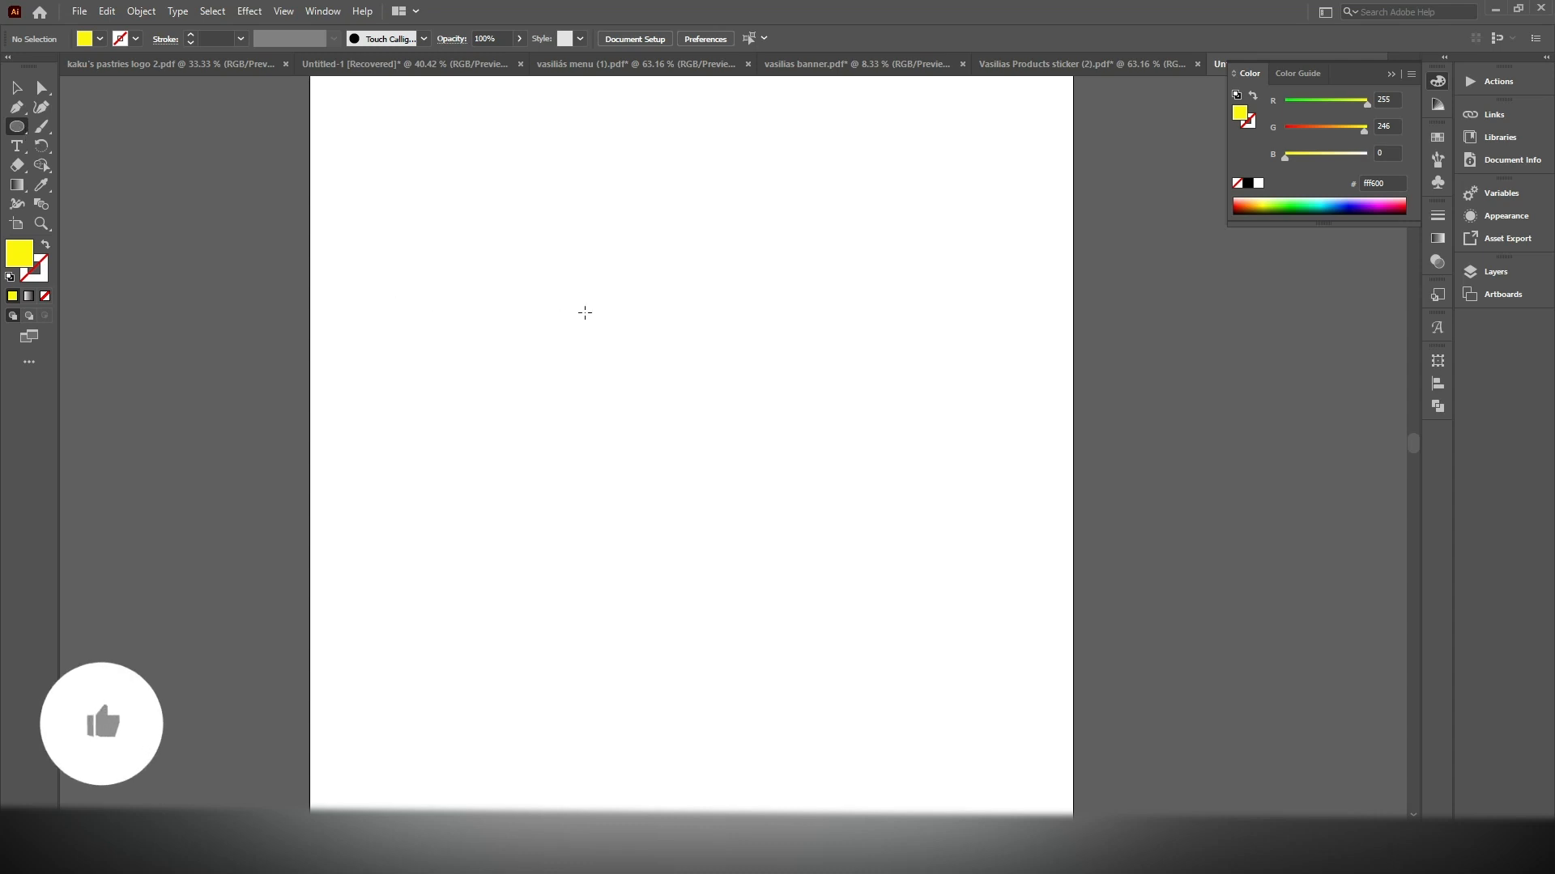
# Draw a circle about 347 pt in diameter on the artboard and set its fill colour to black (000000)
pyautogui.moveTo(496, 245); pyautogui.dragTo(837, 657)
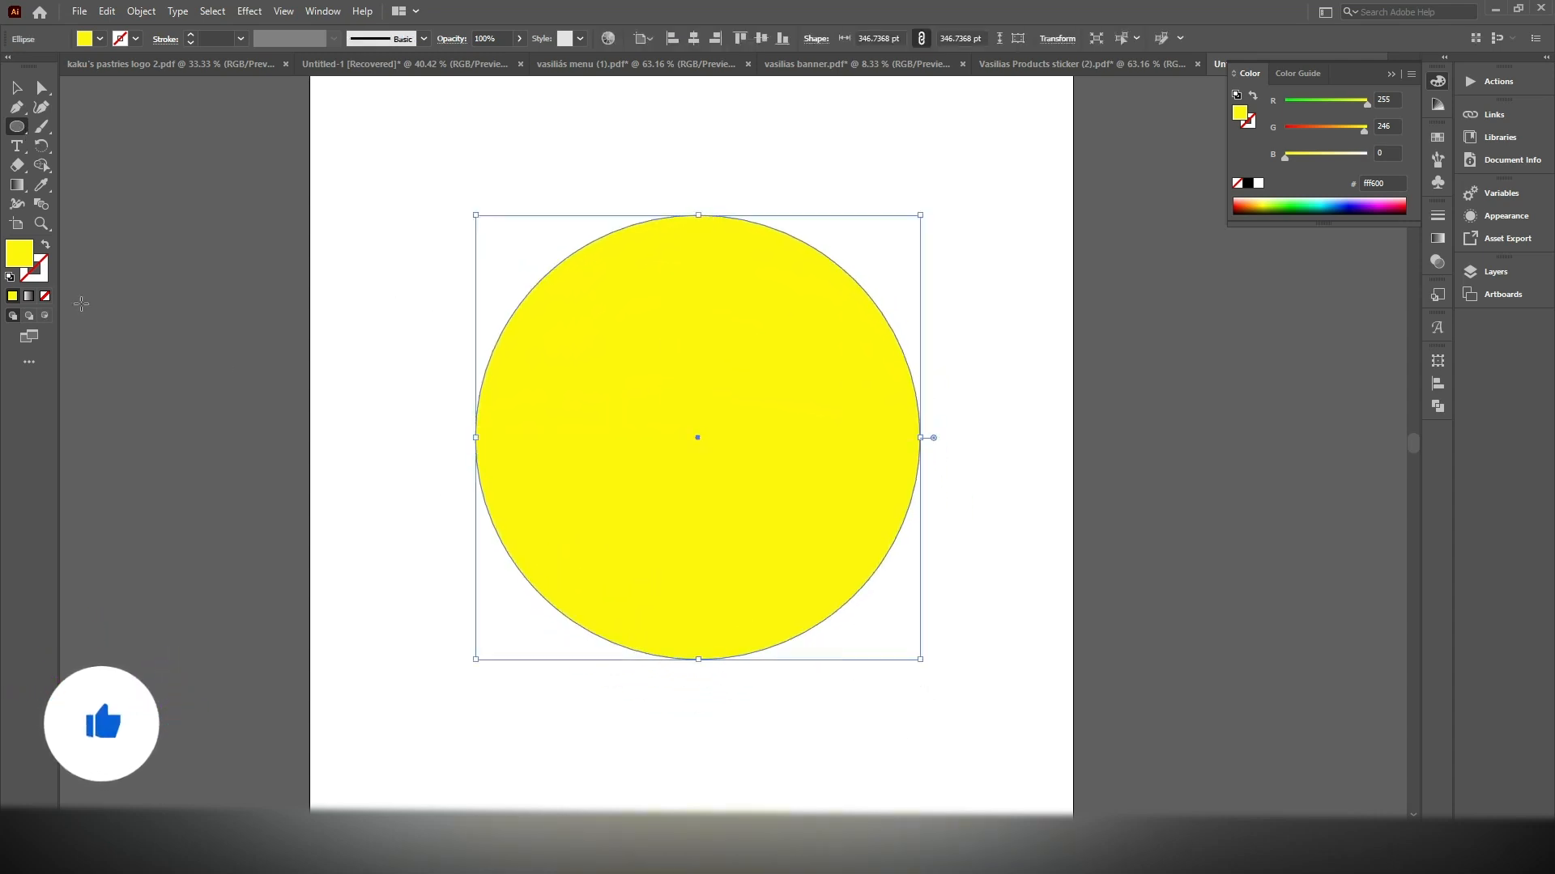
pyautogui.doubleClick(19, 253)
pyautogui.moveTo(663, 495); pyautogui.dragTo(569, 522)
pyautogui.click(930, 327)
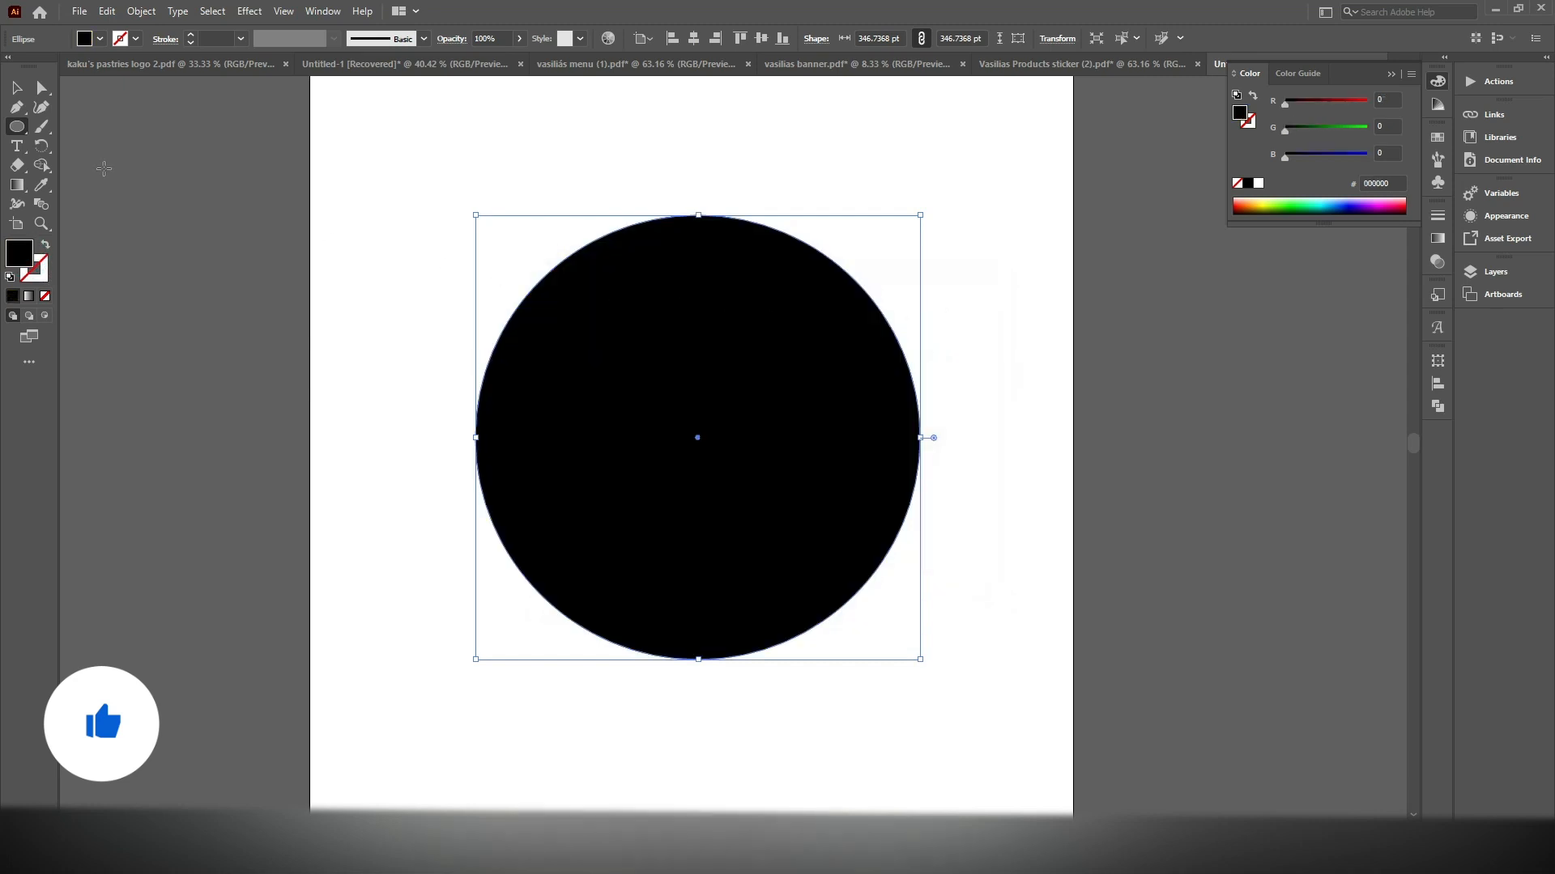
# Enlarge the black circle proportionally to about 419 pt in diameter and move it down toward the middle of the artboard
pyautogui.press('v')
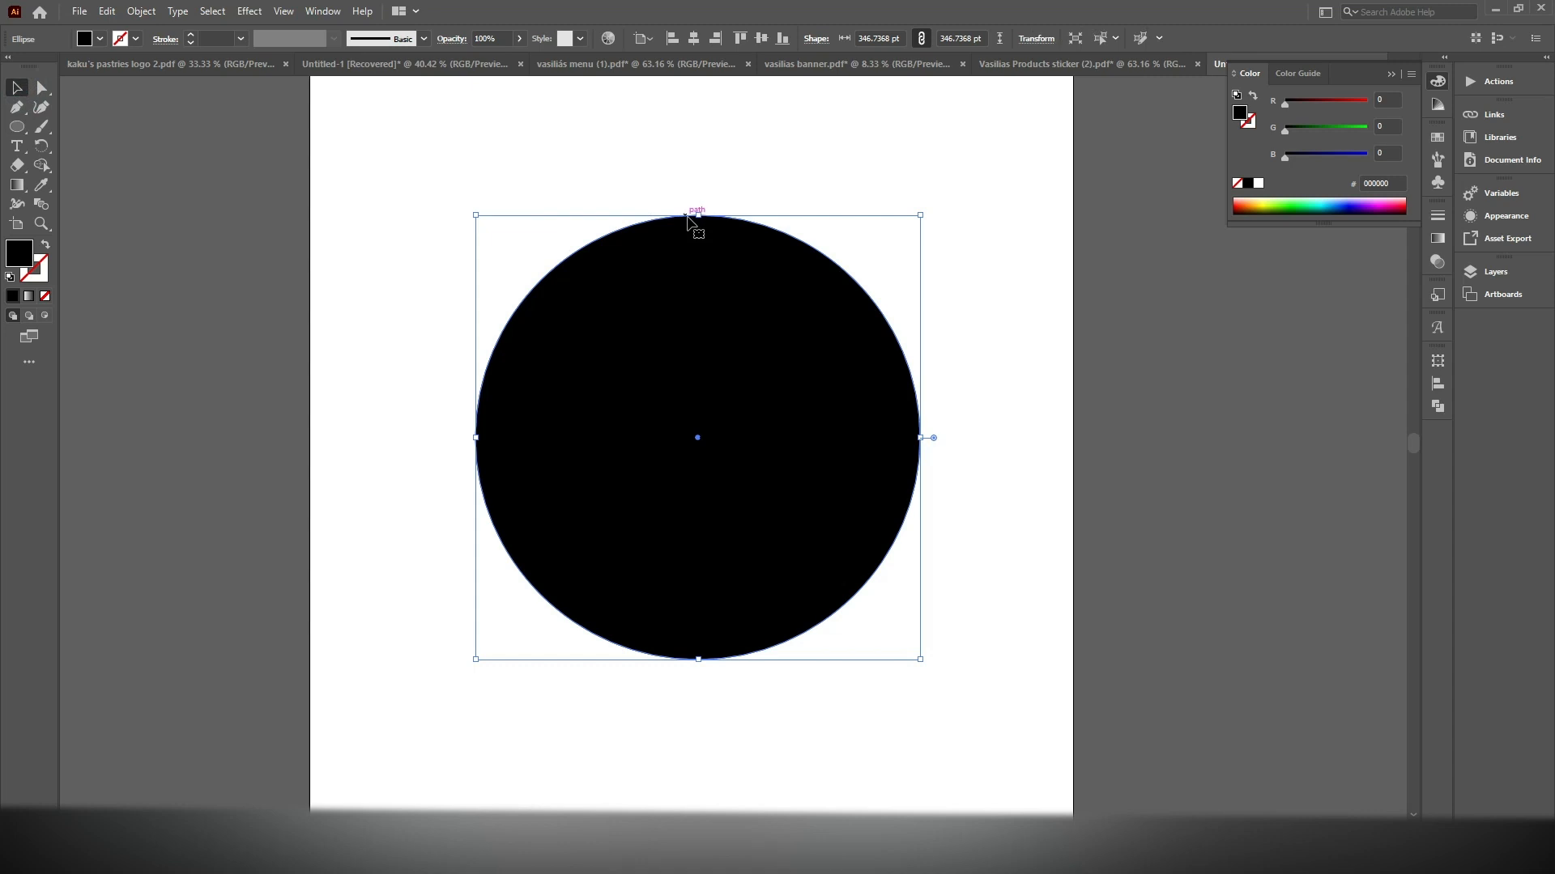
pyautogui.moveTo(703, 217); pyautogui.dragTo(704, 167)
pyautogui.scroll(2, 701, 280)
pyautogui.scroll(-2, 738, 300)
pyautogui.moveTo(778, 304); pyautogui.dragTo(731, 292)
pyautogui.click(367, 213)
pyautogui.moveTo(411, 201); pyautogui.dragTo(648, 408)
pyautogui.scroll(-2, 644, 397)
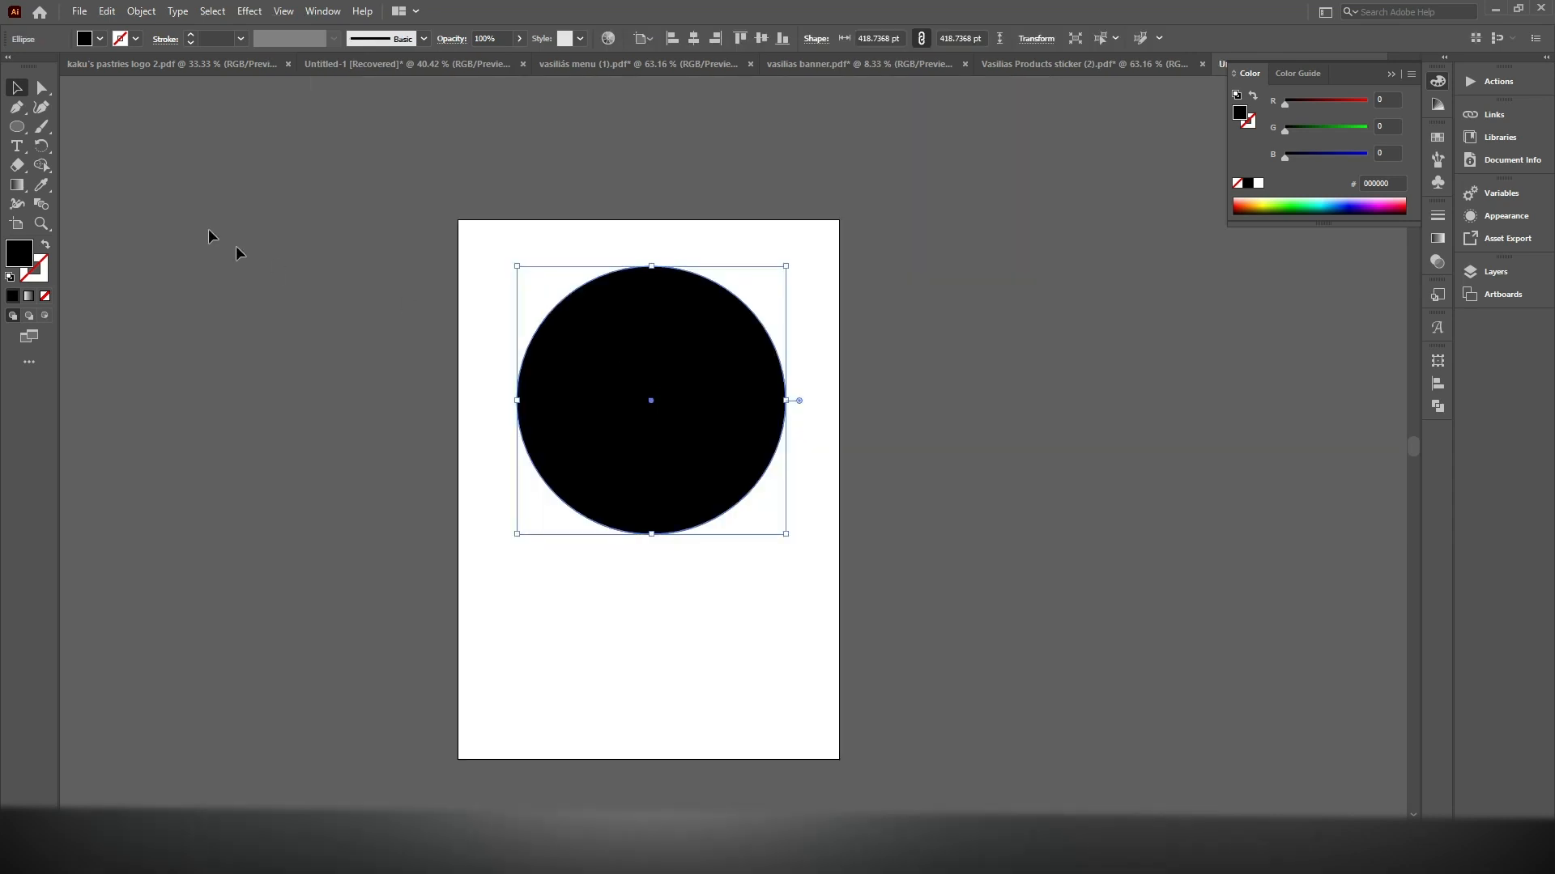
pyautogui.moveTo(622, 346); pyautogui.dragTo(623, 404)
pyautogui.scroll(1, 648, 405)
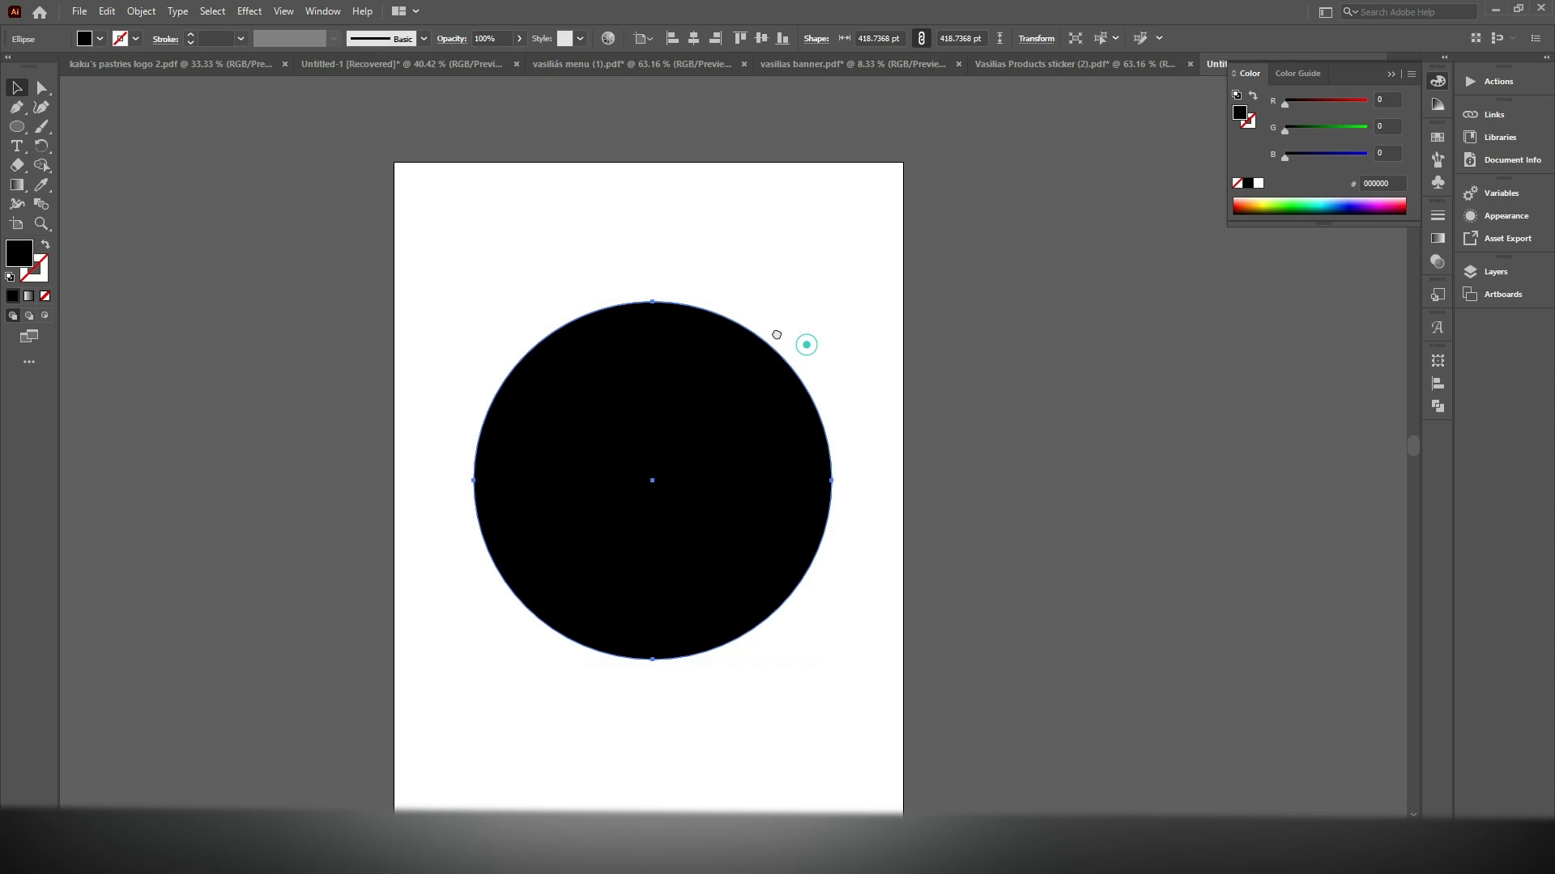
pyautogui.moveTo(805, 343); pyautogui.dragTo(768, 327)
pyautogui.scroll(1, 823, 379)
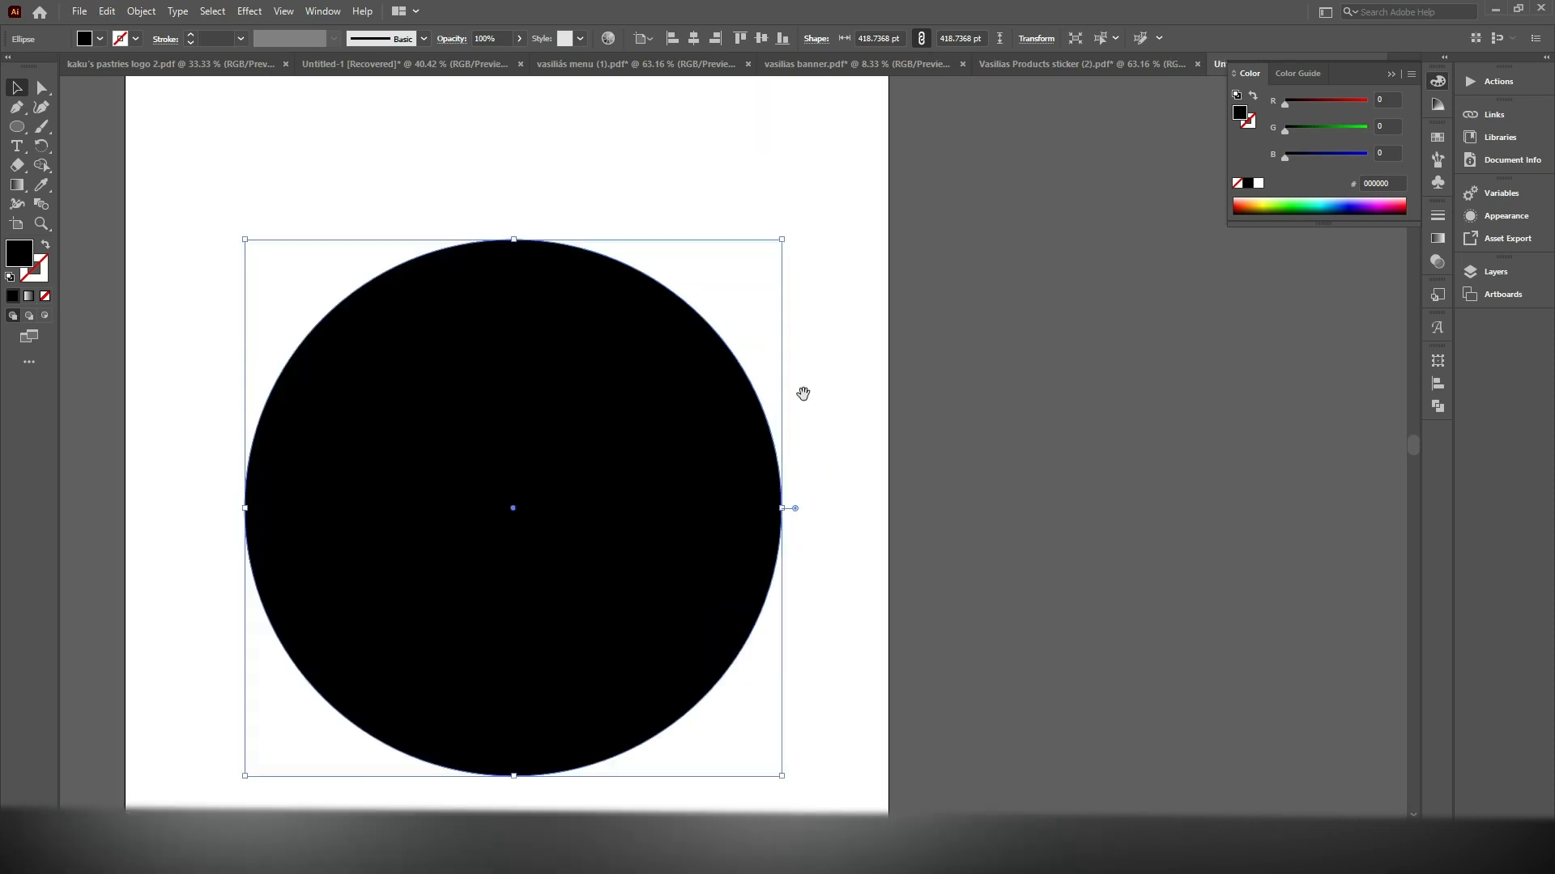
pyautogui.moveTo(801, 392); pyautogui.dragTo(829, 350)
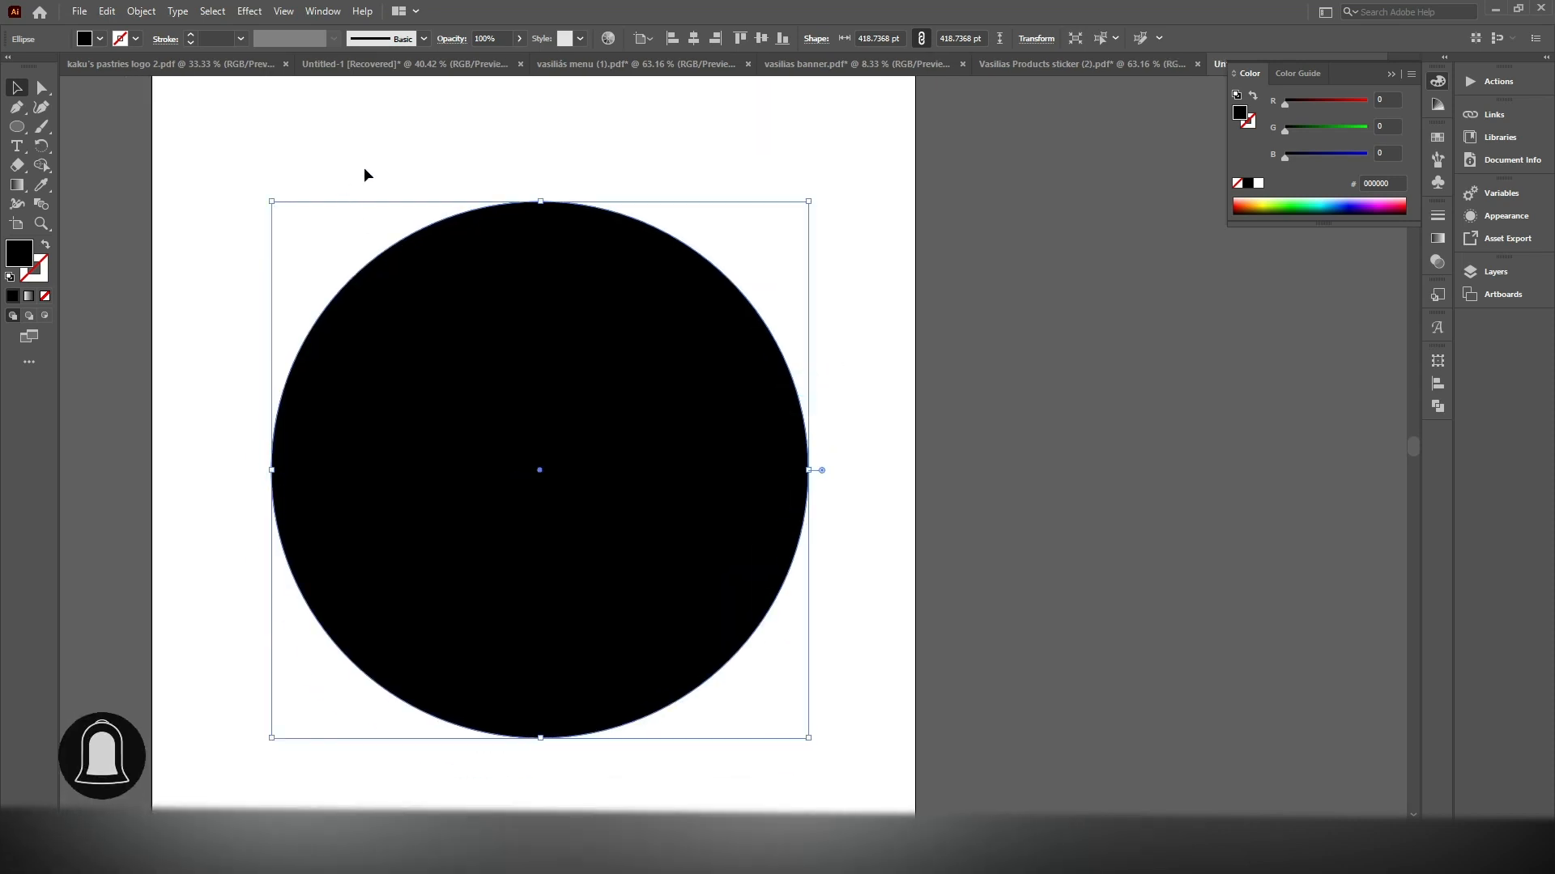
# Paste a copy of the circle in front and scale it from its centre to about 377 pt in diameter
pyautogui.click(107, 11)
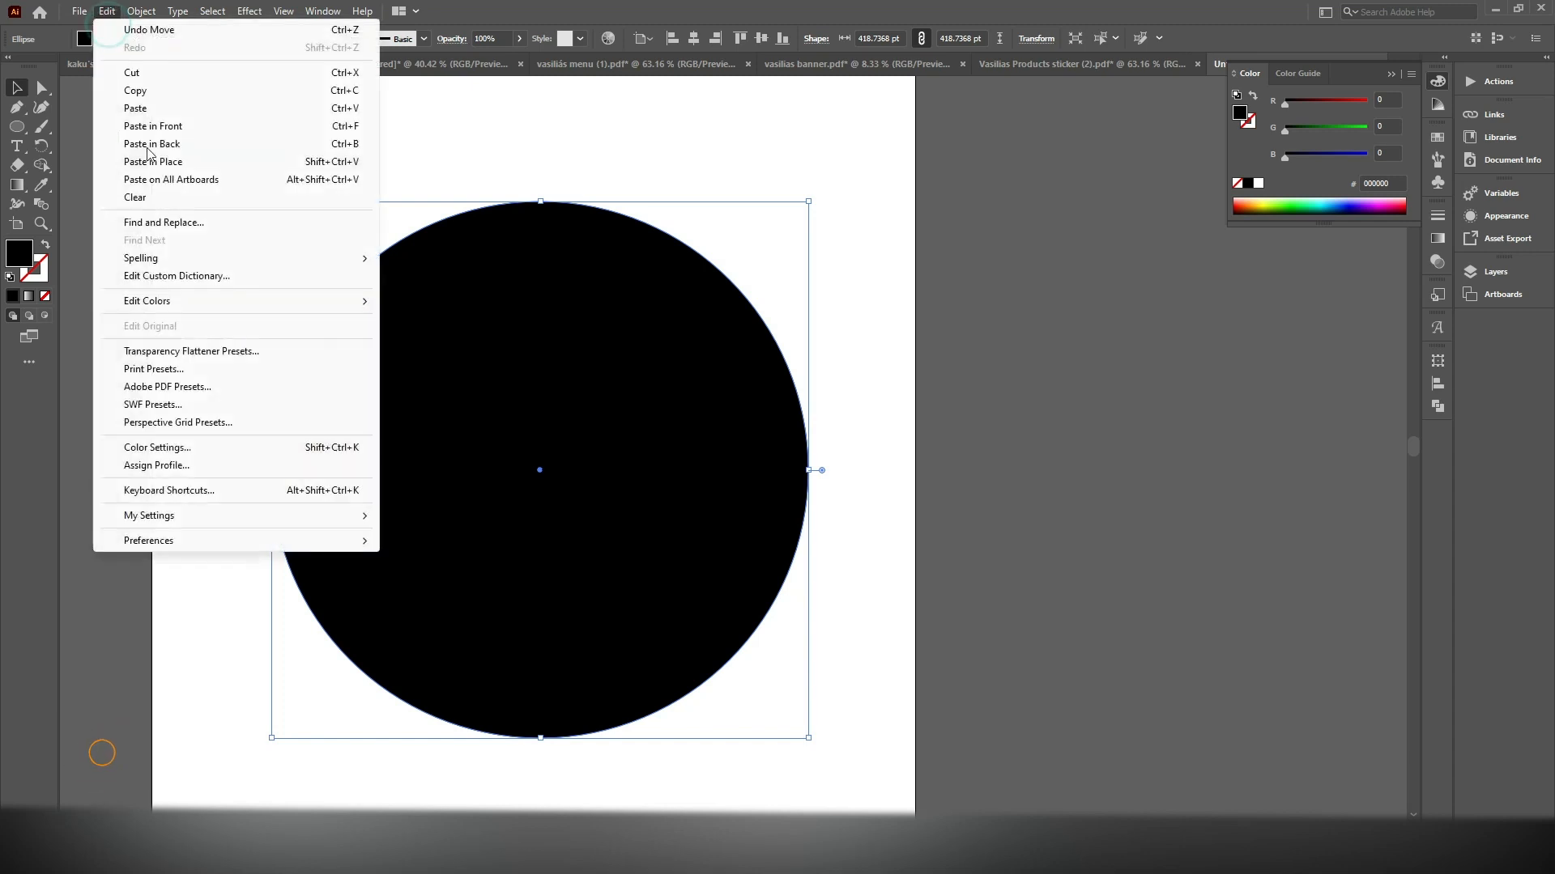
pyautogui.click(152, 92)
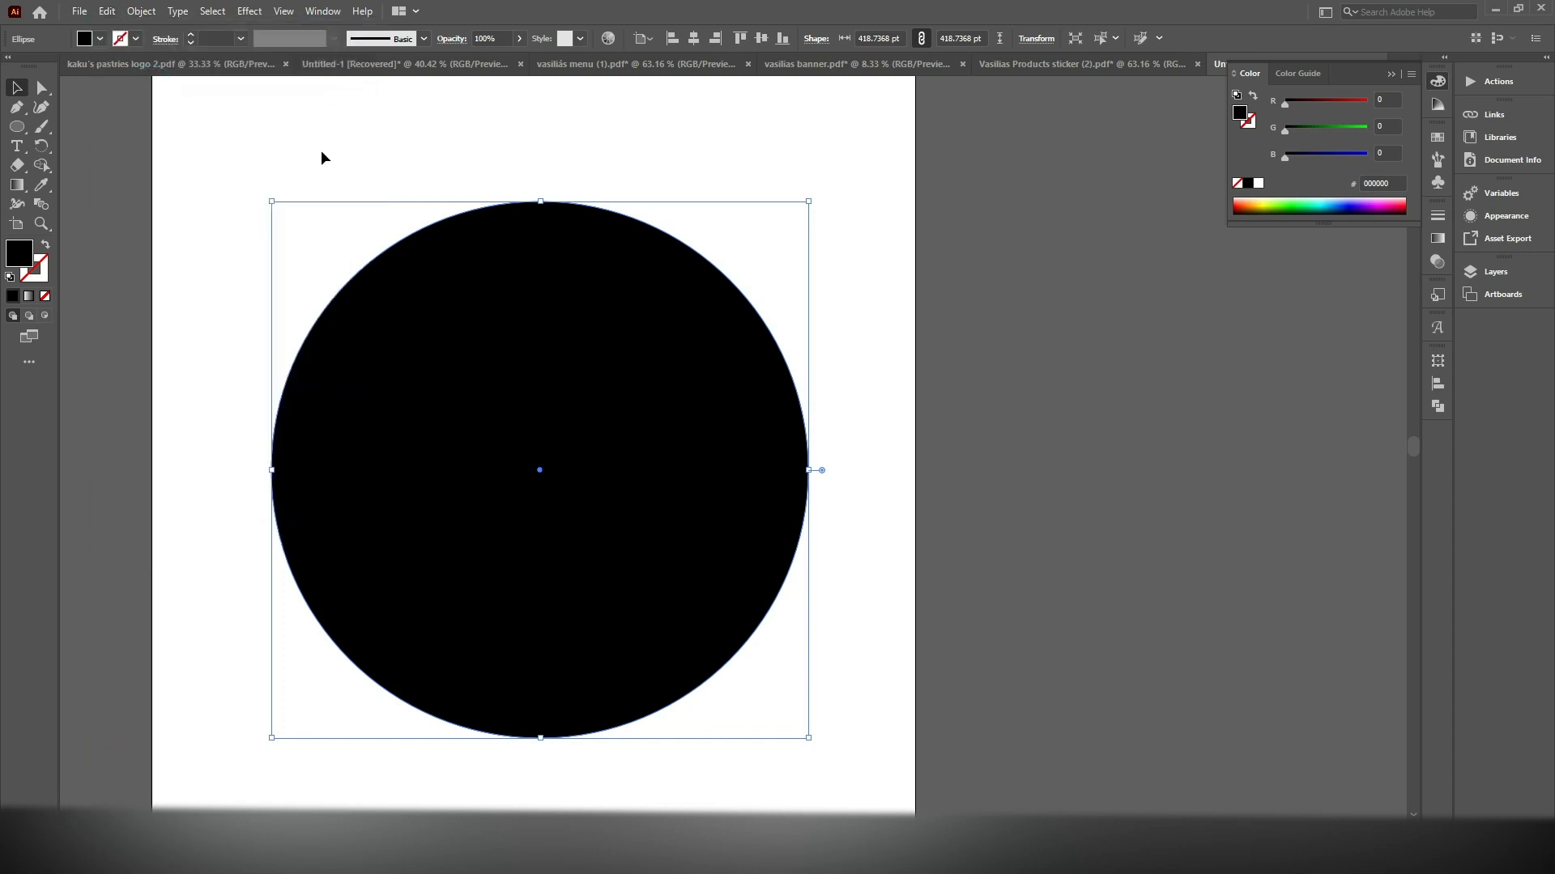
pyautogui.click(110, 13)
pyautogui.click(163, 128)
pyautogui.moveTo(809, 200); pyautogui.dragTo(782, 227)
# Swap the fill and stroke of both circles so they have black outlines and no fill
pyautogui.moveTo(834, 251)
pyautogui.mouseDown()
pyautogui.moveTo(572, 407)
pyautogui.moveTo(542, 404)
pyautogui.mouseUp()
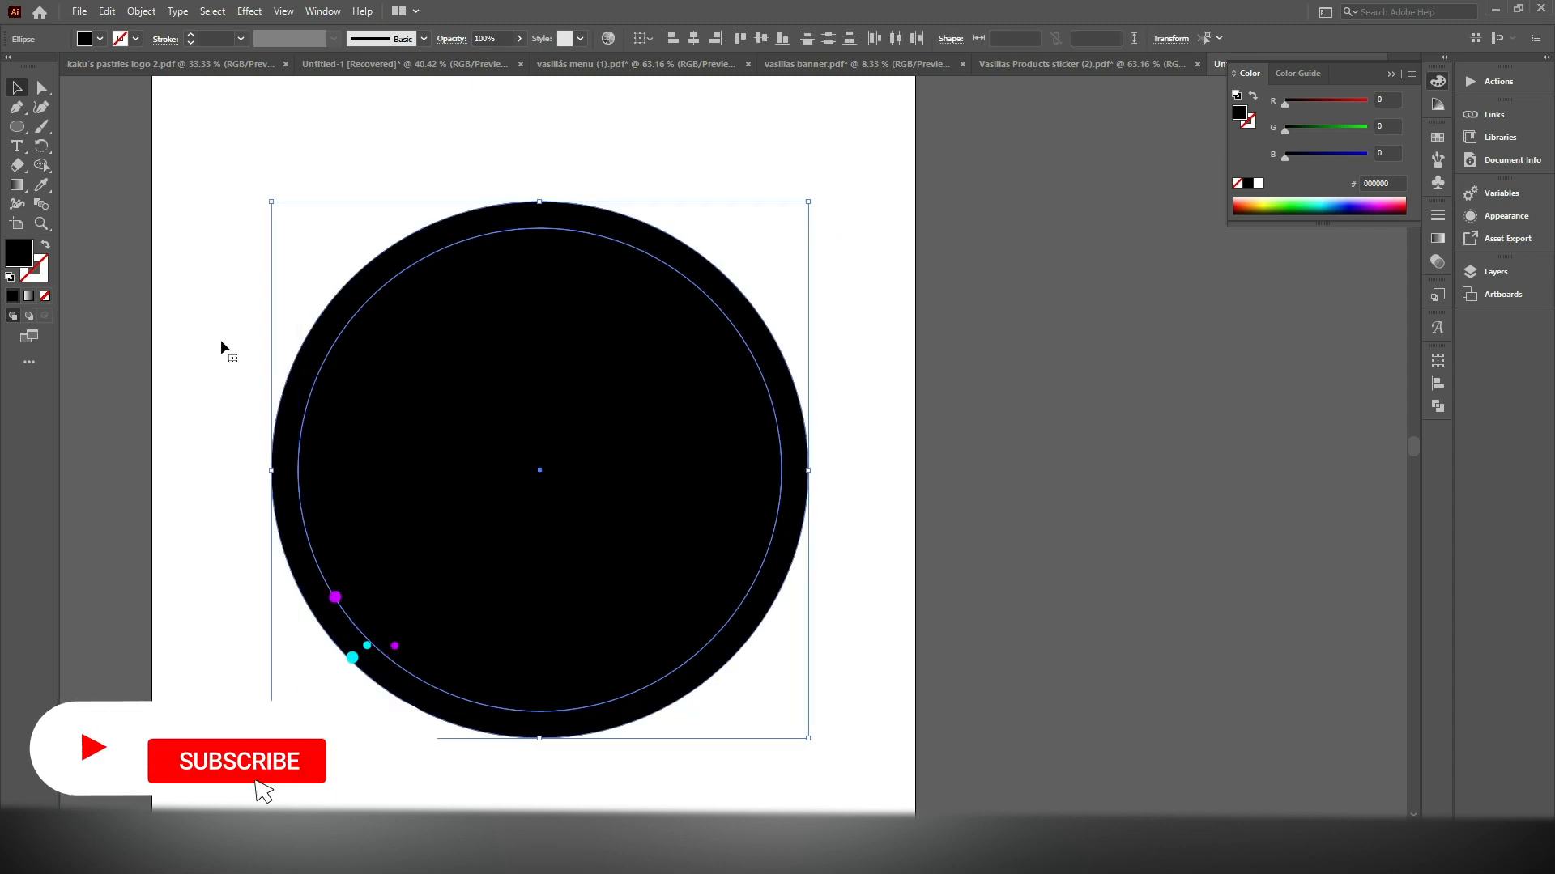
pyautogui.click(44, 244)
pyautogui.click(645, 183)
# Paste a copy of the inner circle in front and scale it concentrically to about 334 pt in diameter
pyautogui.click(628, 246)
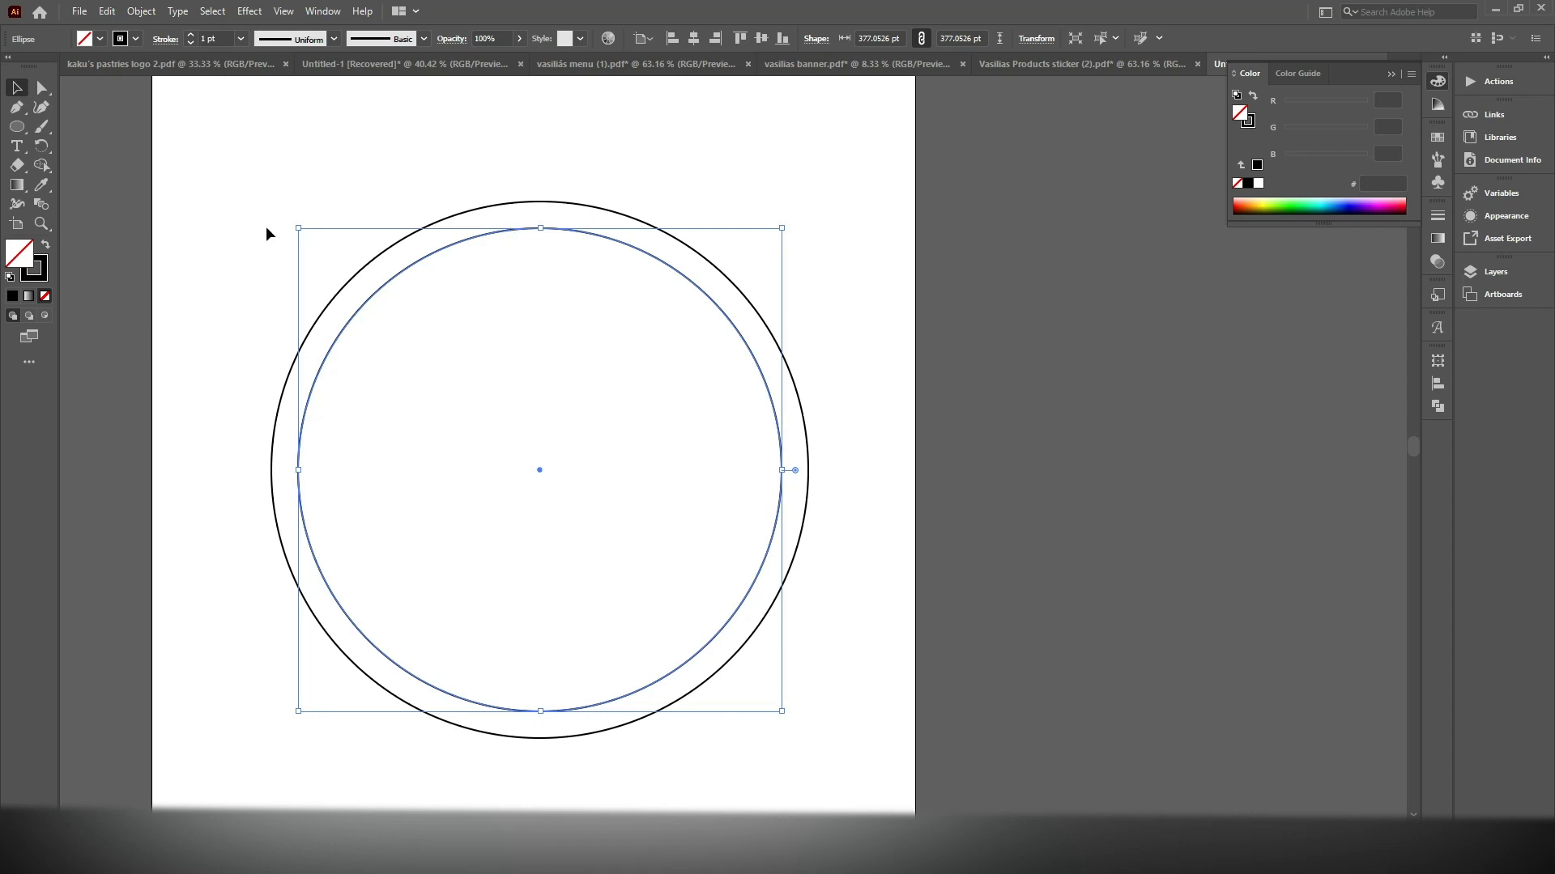
pyautogui.click(109, 12)
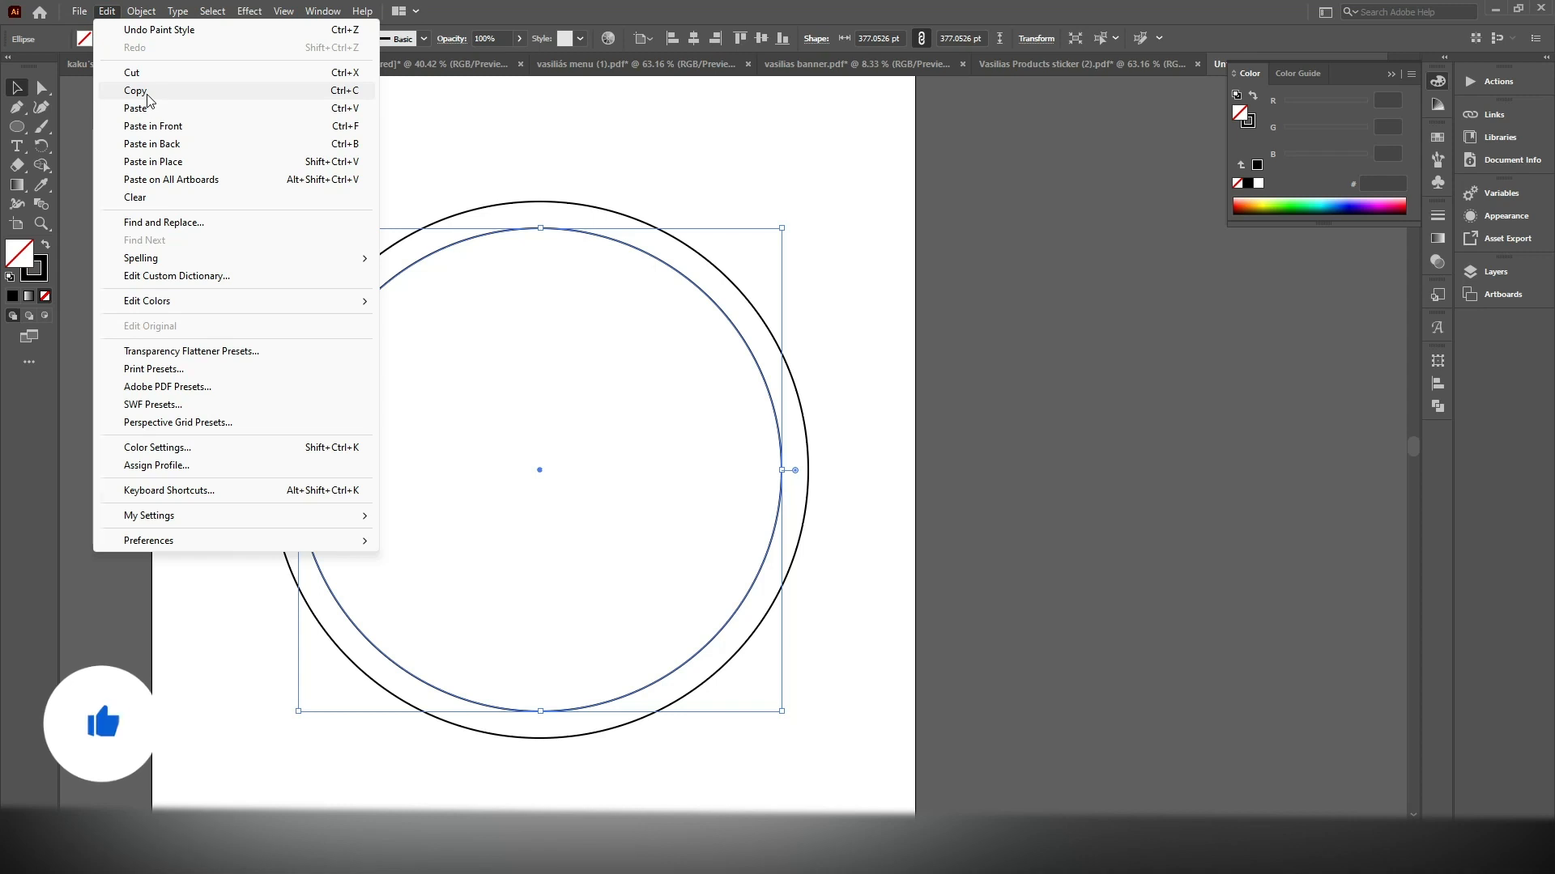
pyautogui.click(138, 91)
pyautogui.click(109, 12)
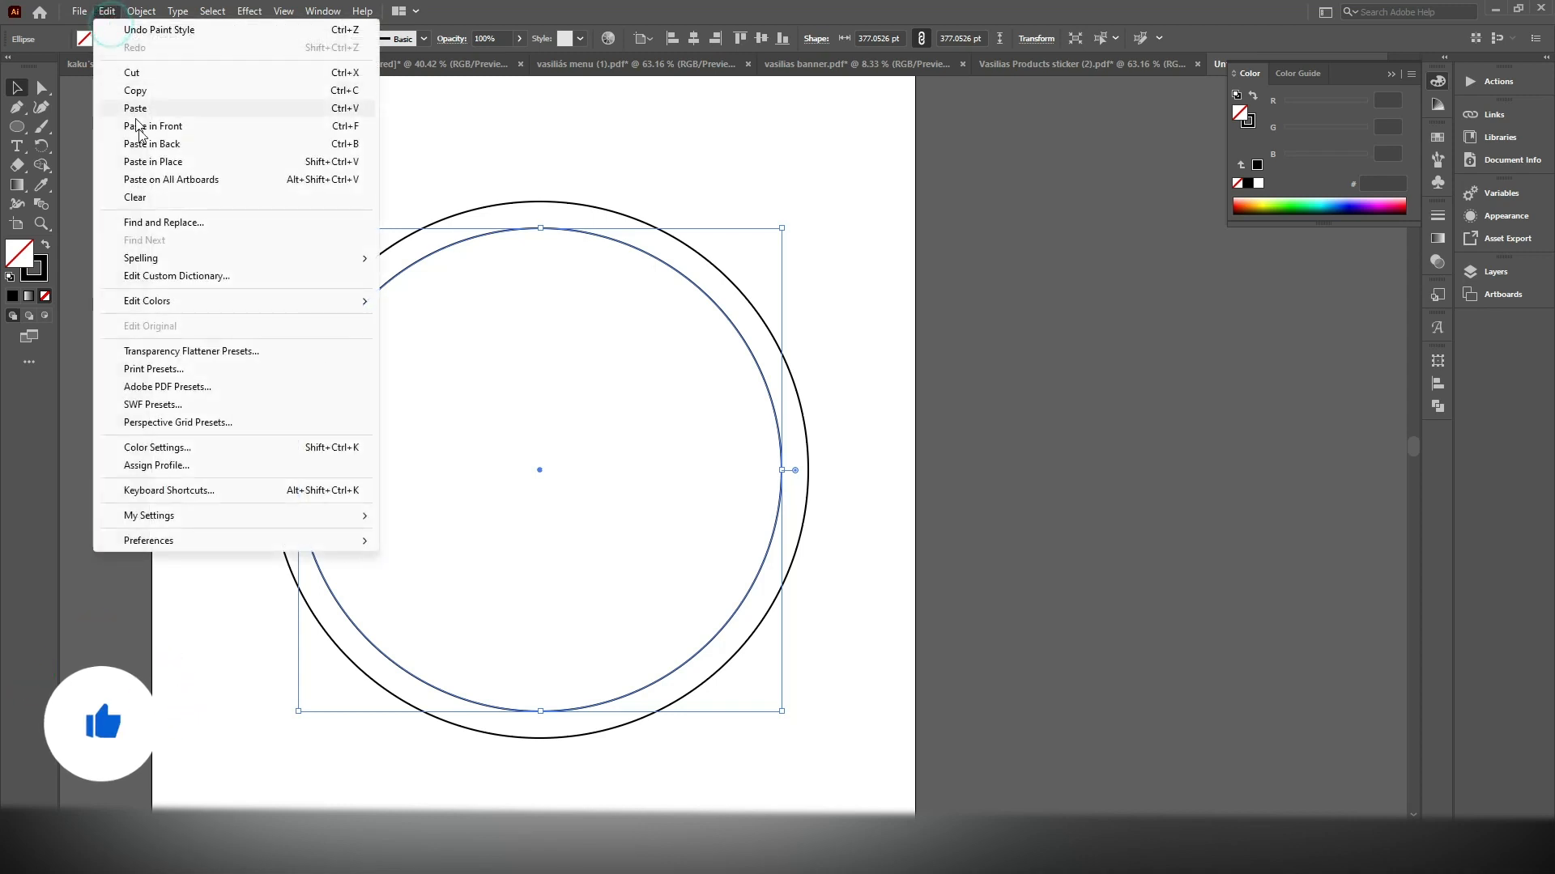
pyautogui.click(137, 125)
pyautogui.moveTo(785, 226); pyautogui.dragTo(773, 257)
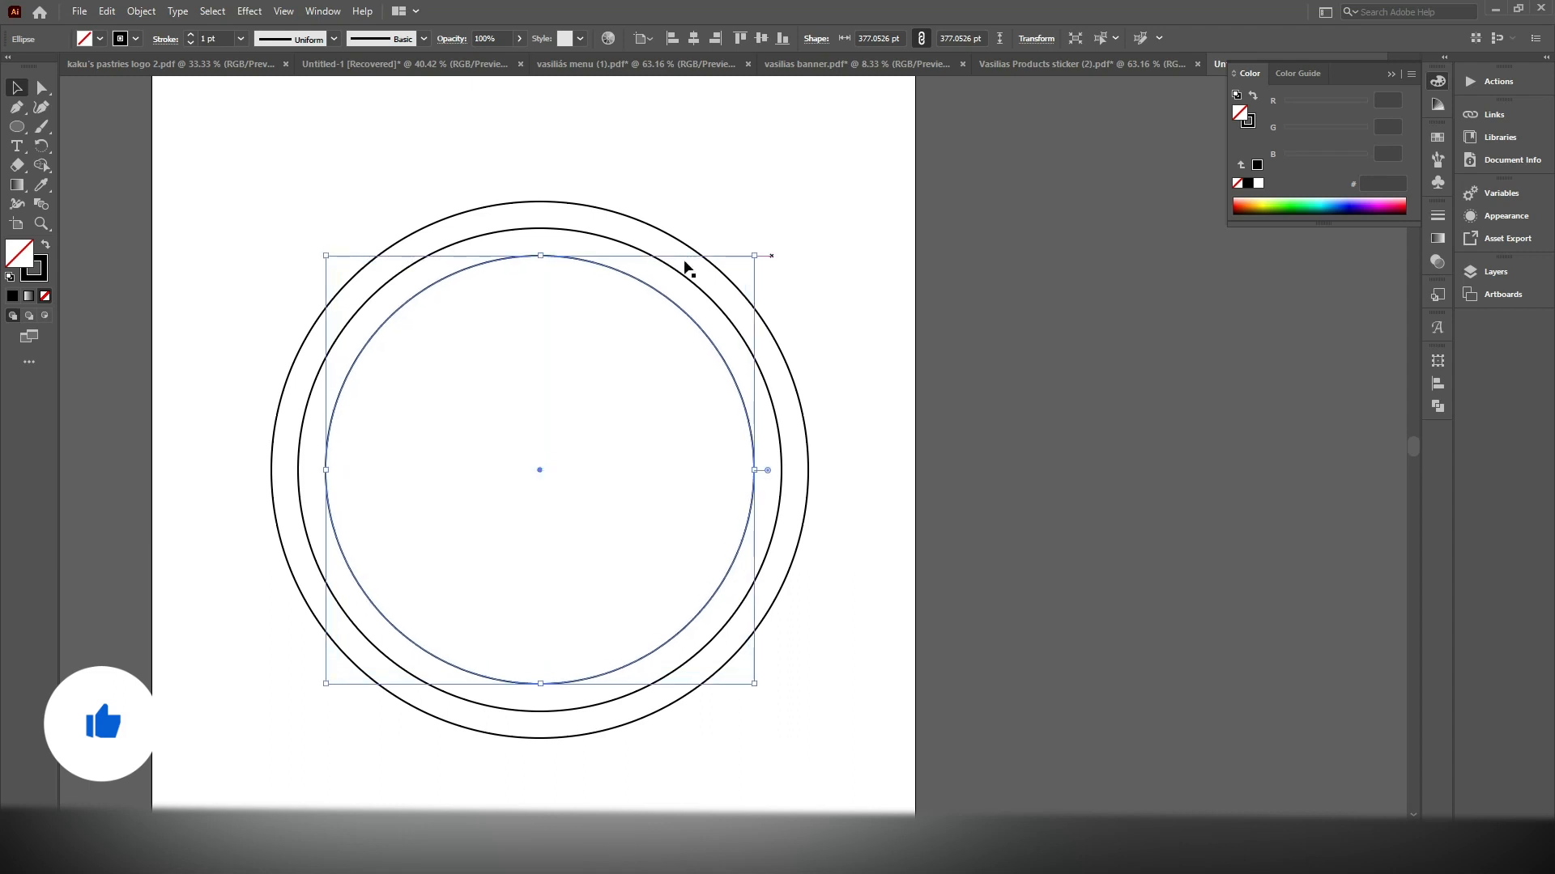
# Paste a copy of the smallest circle in front and shrink it concentrically to about 224 pt in diameter
pyautogui.click(107, 10)
pyautogui.click(130, 91)
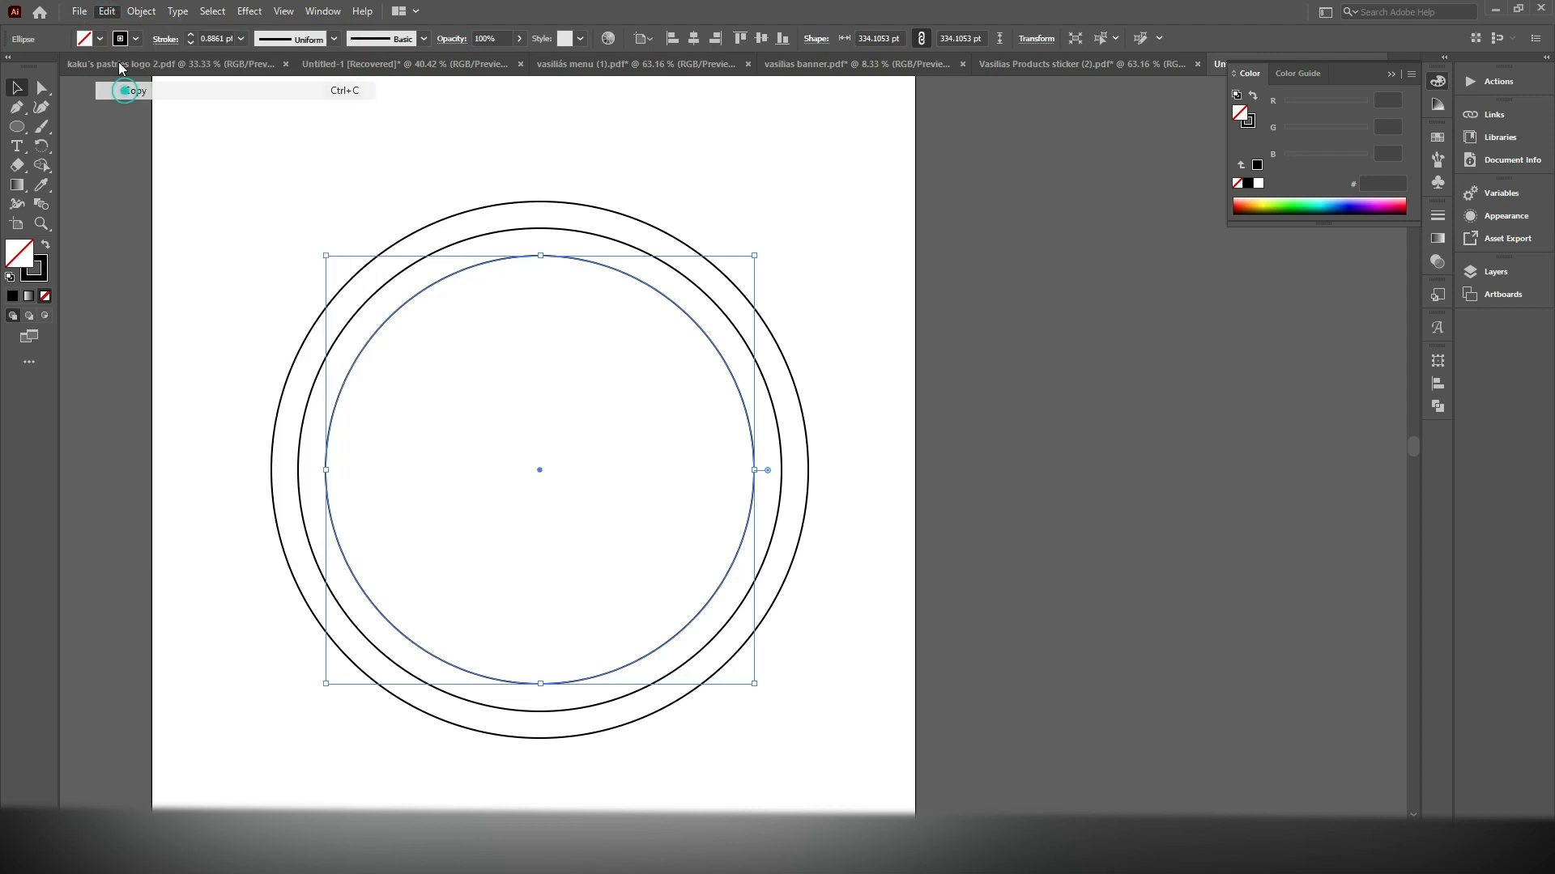
pyautogui.click(107, 11)
pyautogui.click(144, 126)
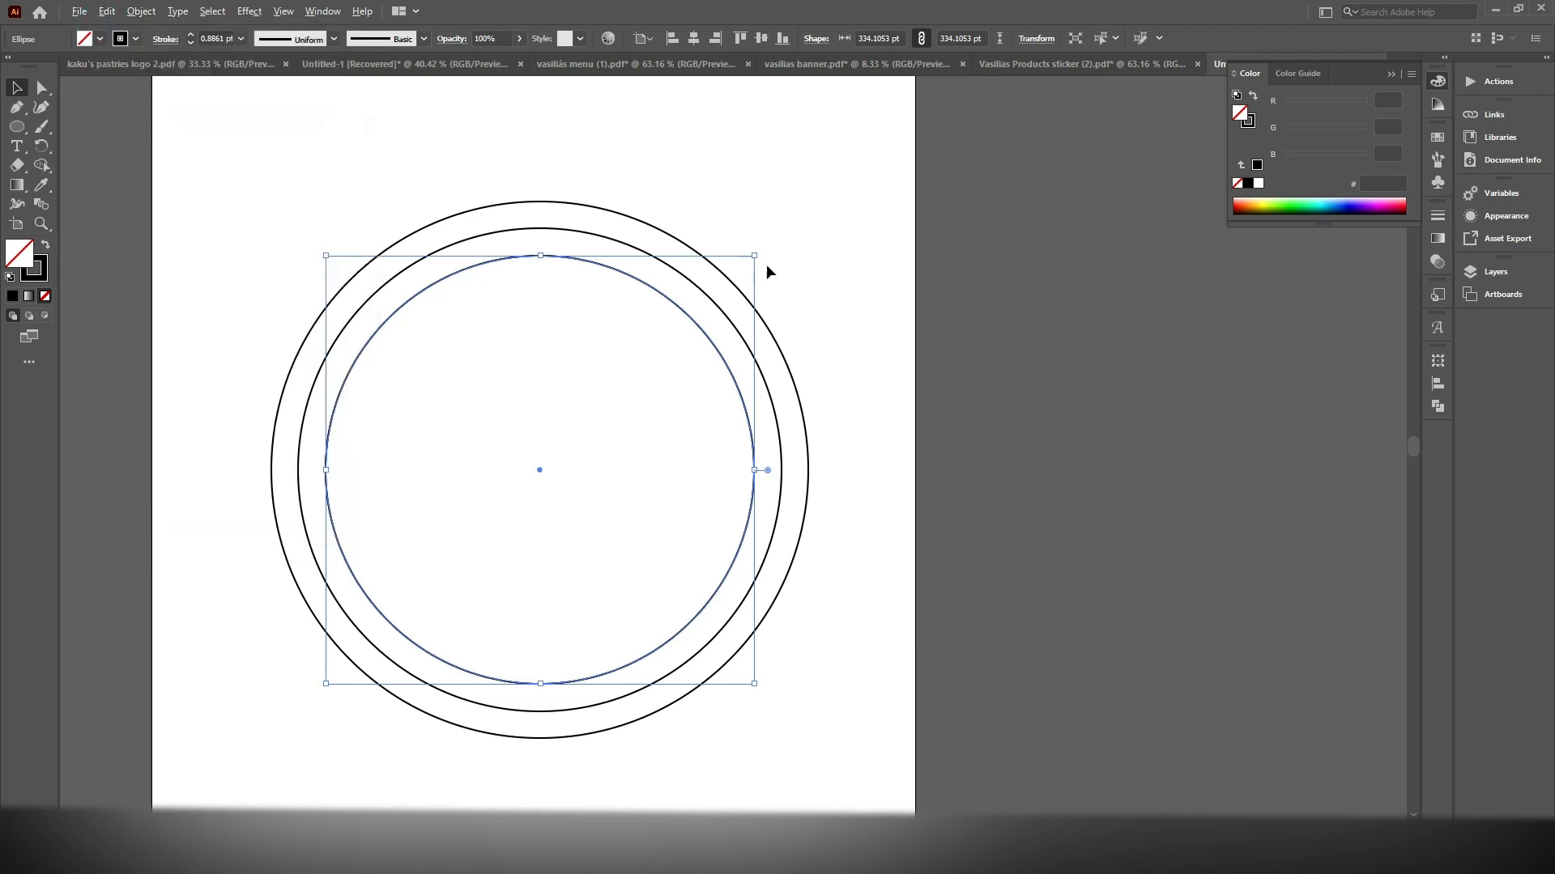
pyautogui.moveTo(756, 256); pyautogui.dragTo(685, 299)
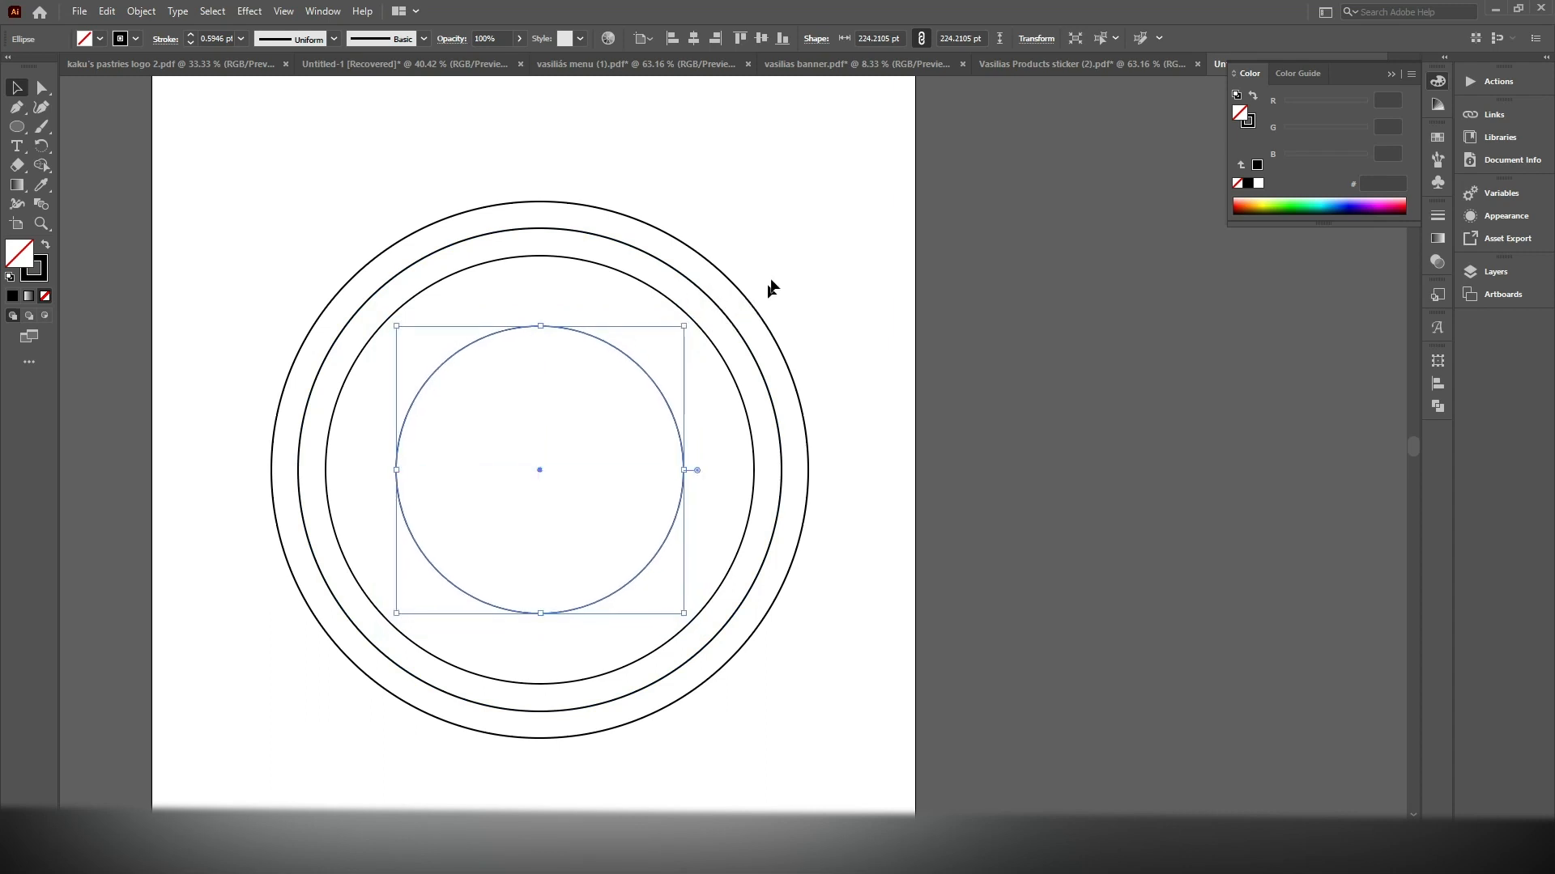
# Apply a Zig Zag effect to the second-largest circle with 5 pt absolute size, 26 ridges per segment and corner points
pyautogui.moveTo(885, 330); pyautogui.dragTo(945, 233)
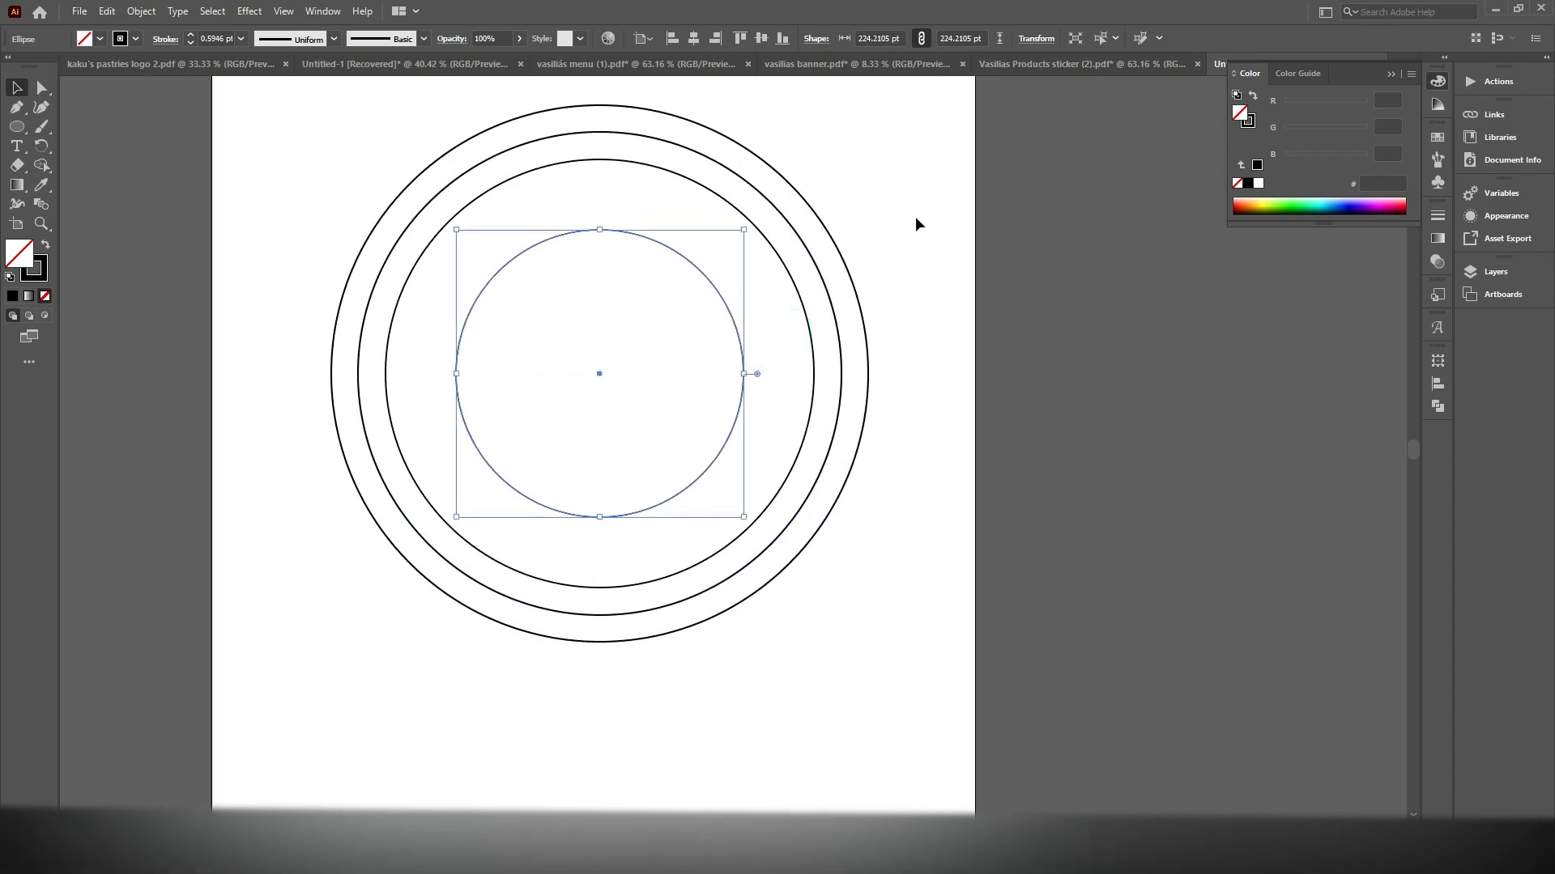
pyautogui.click(784, 218)
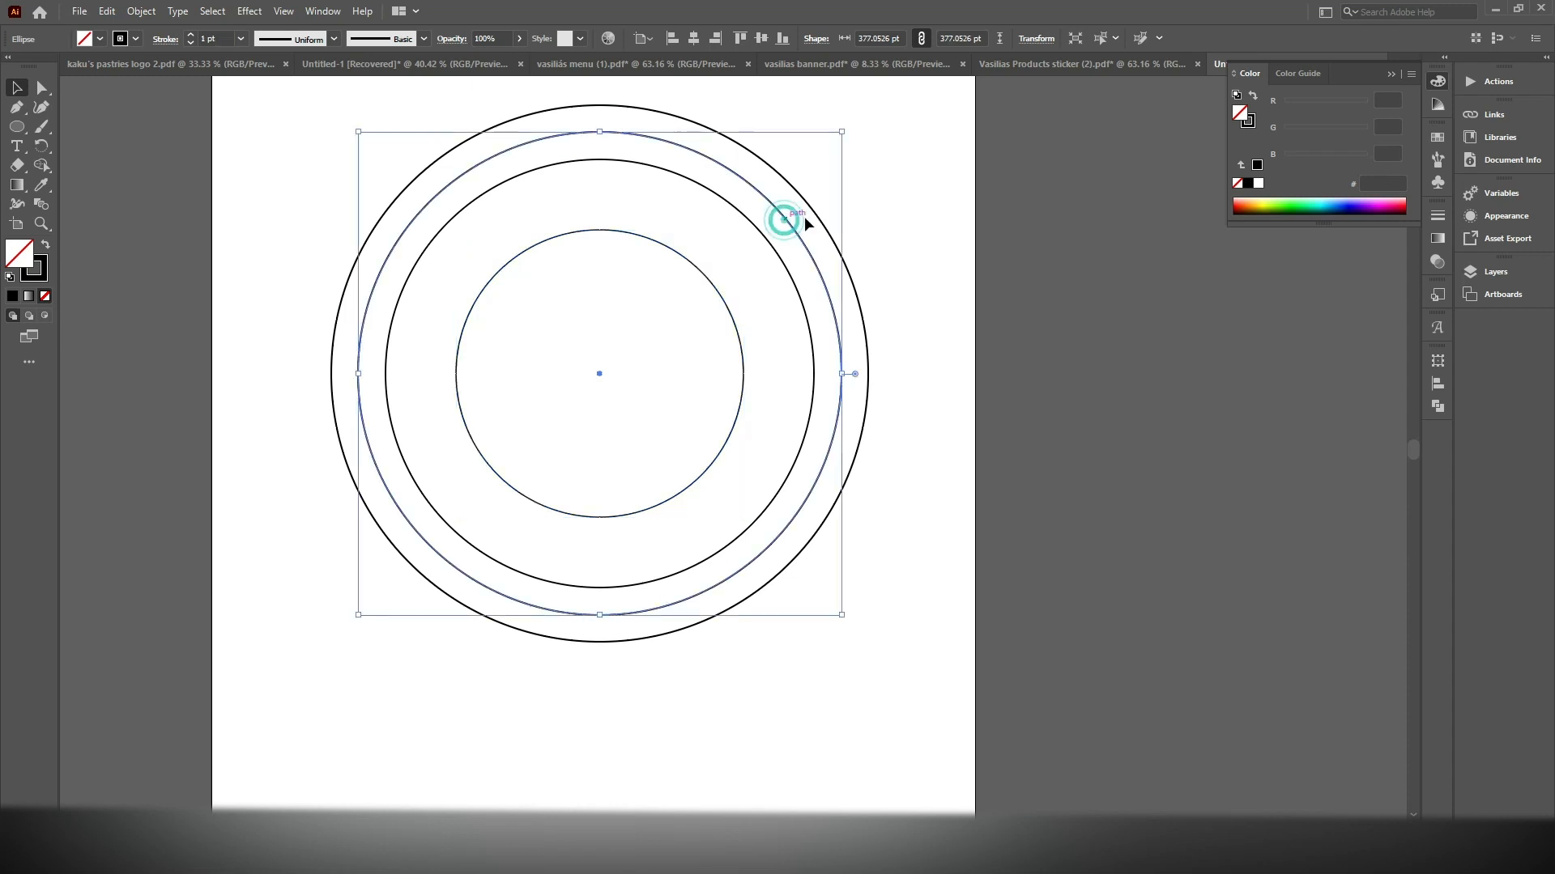
pyautogui.moveTo(889, 188); pyautogui.dragTo(800, 283)
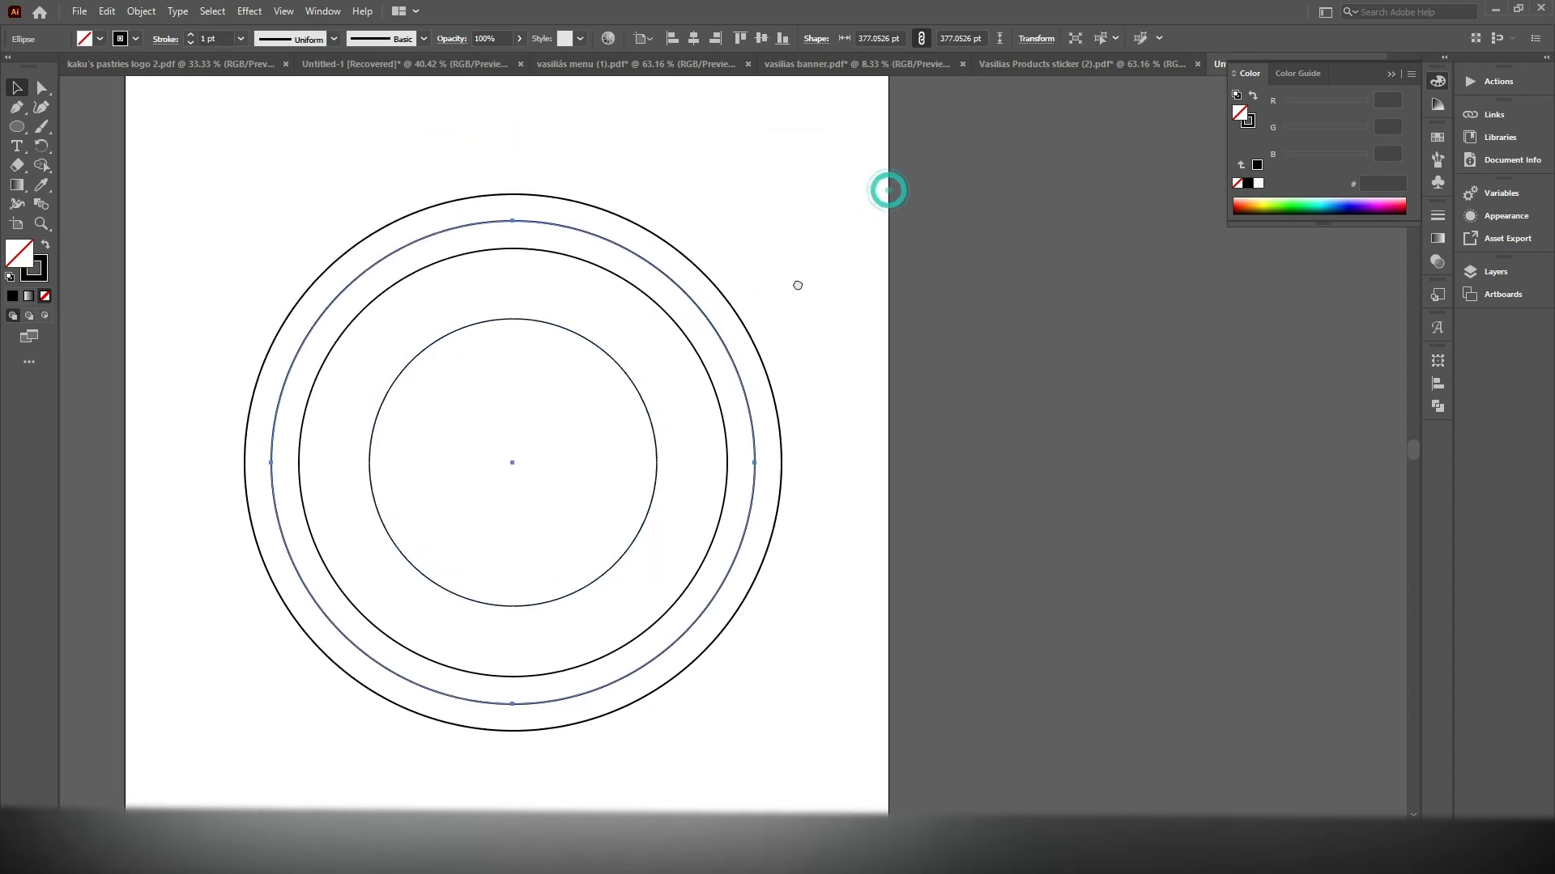
pyautogui.click(323, 12)
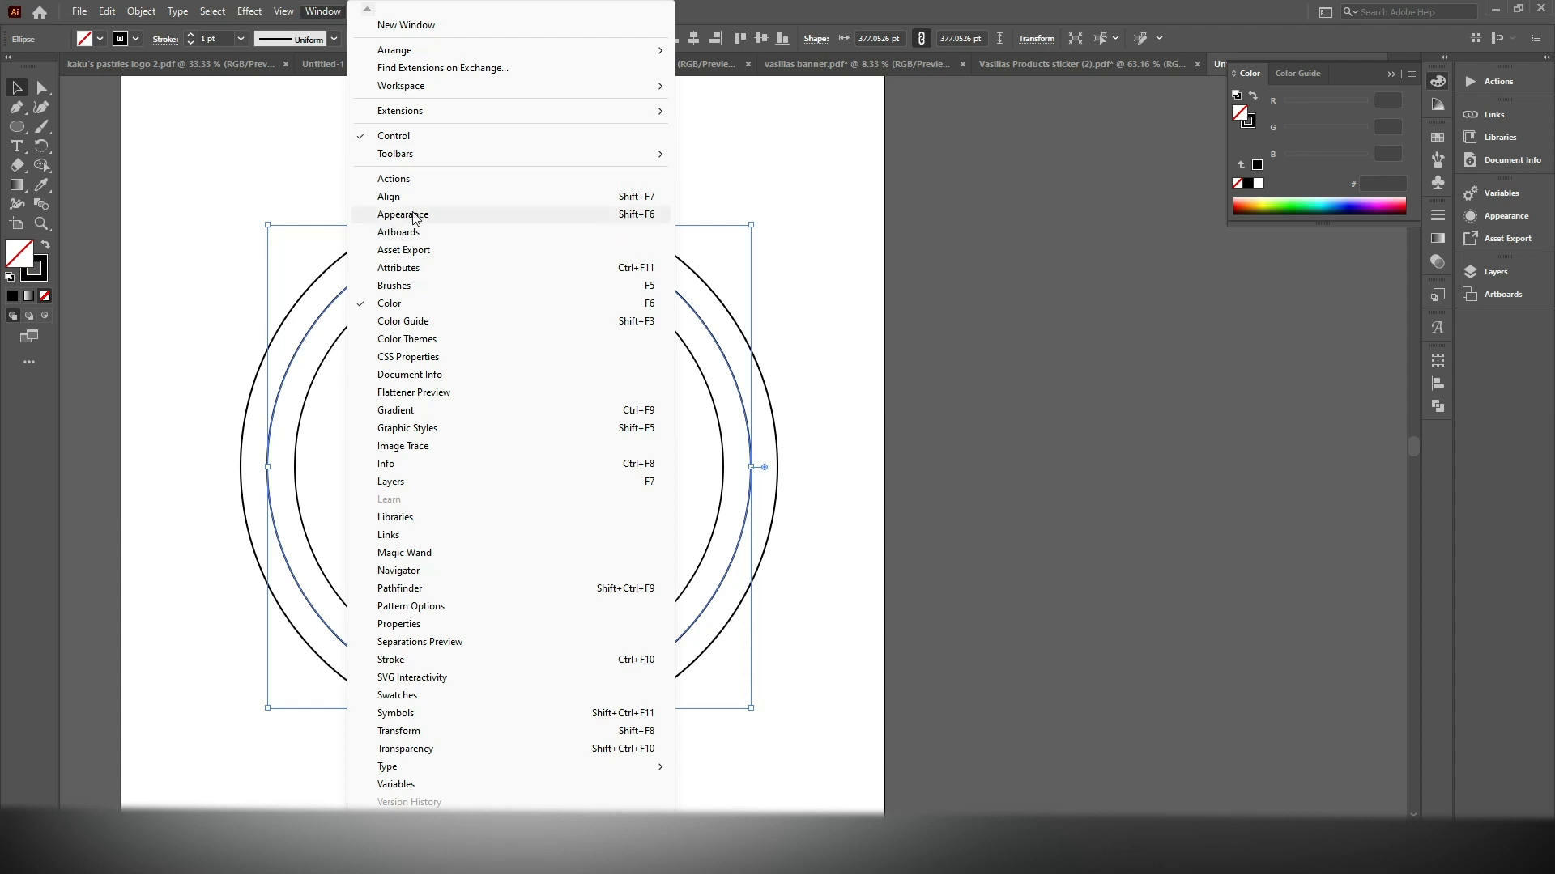
pyautogui.click(241, 12)
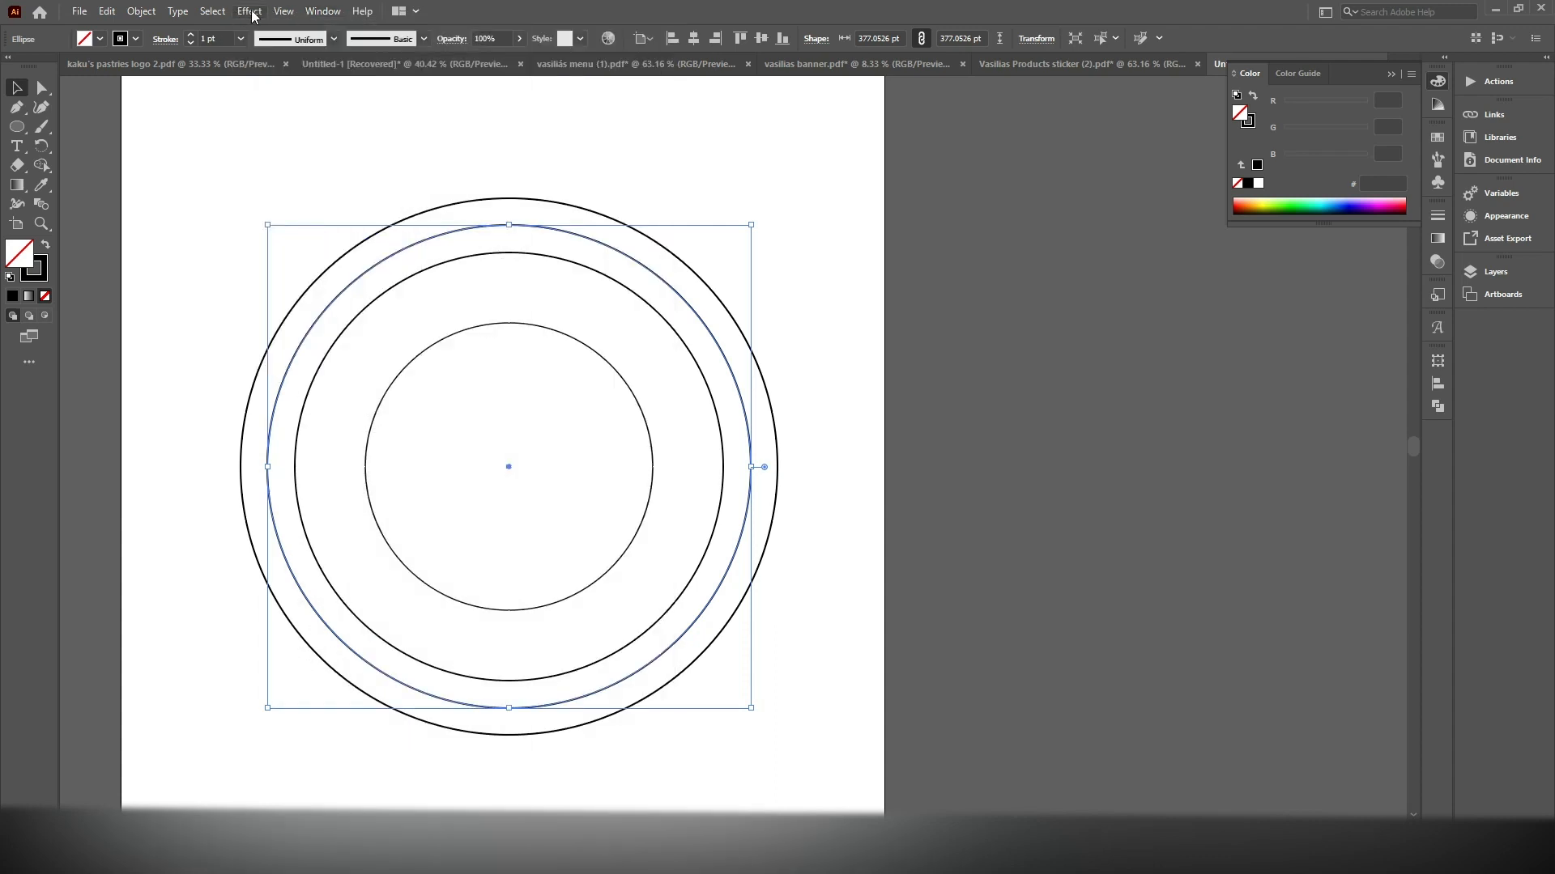
pyautogui.click(241, 12)
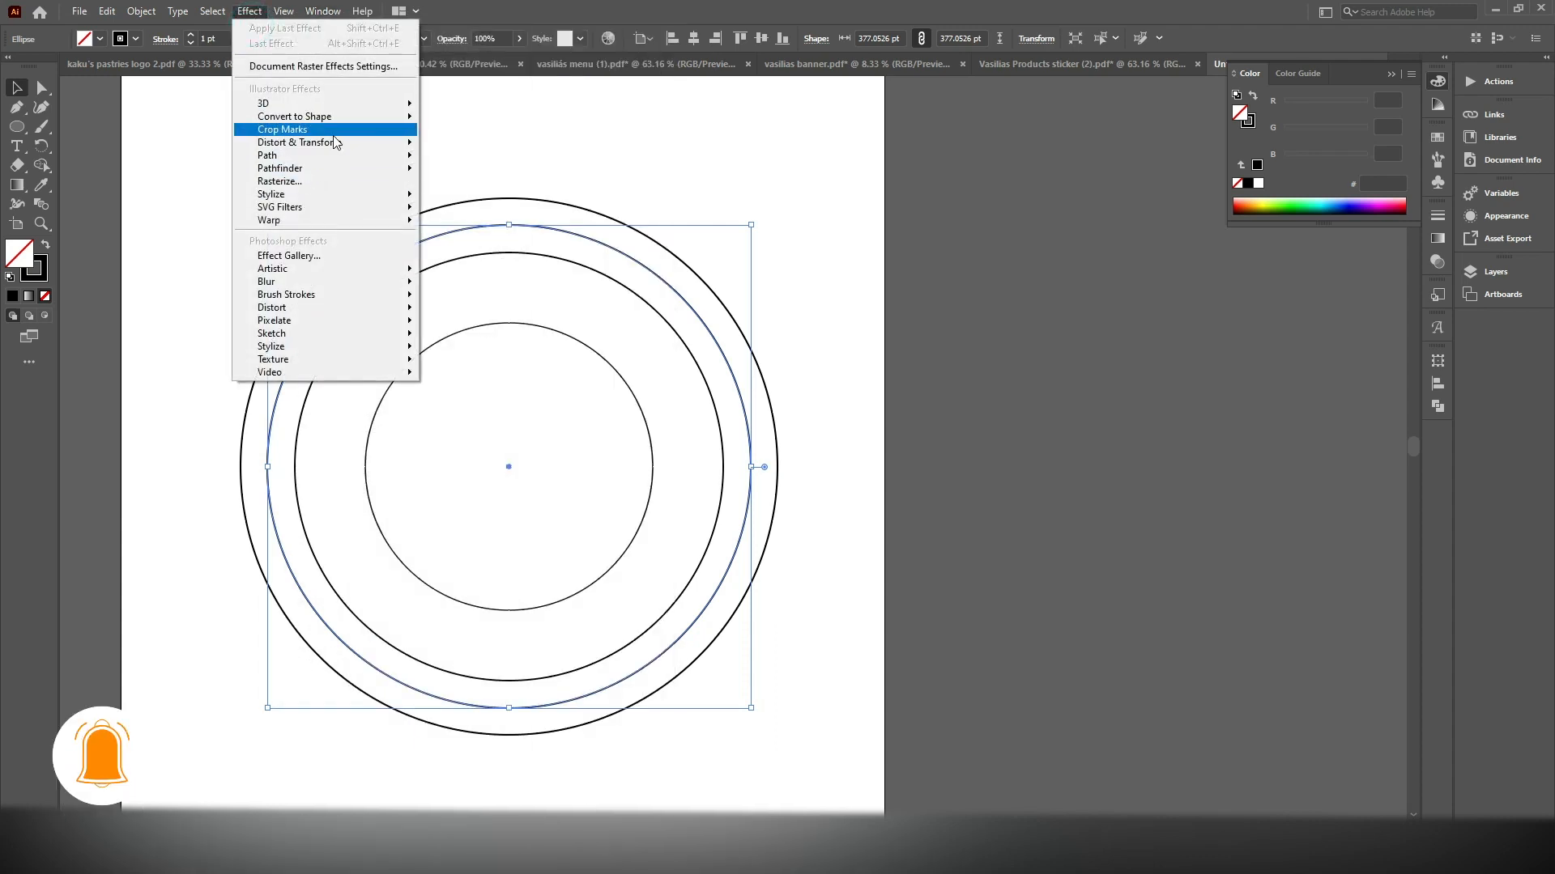
pyautogui.moveTo(344, 144)
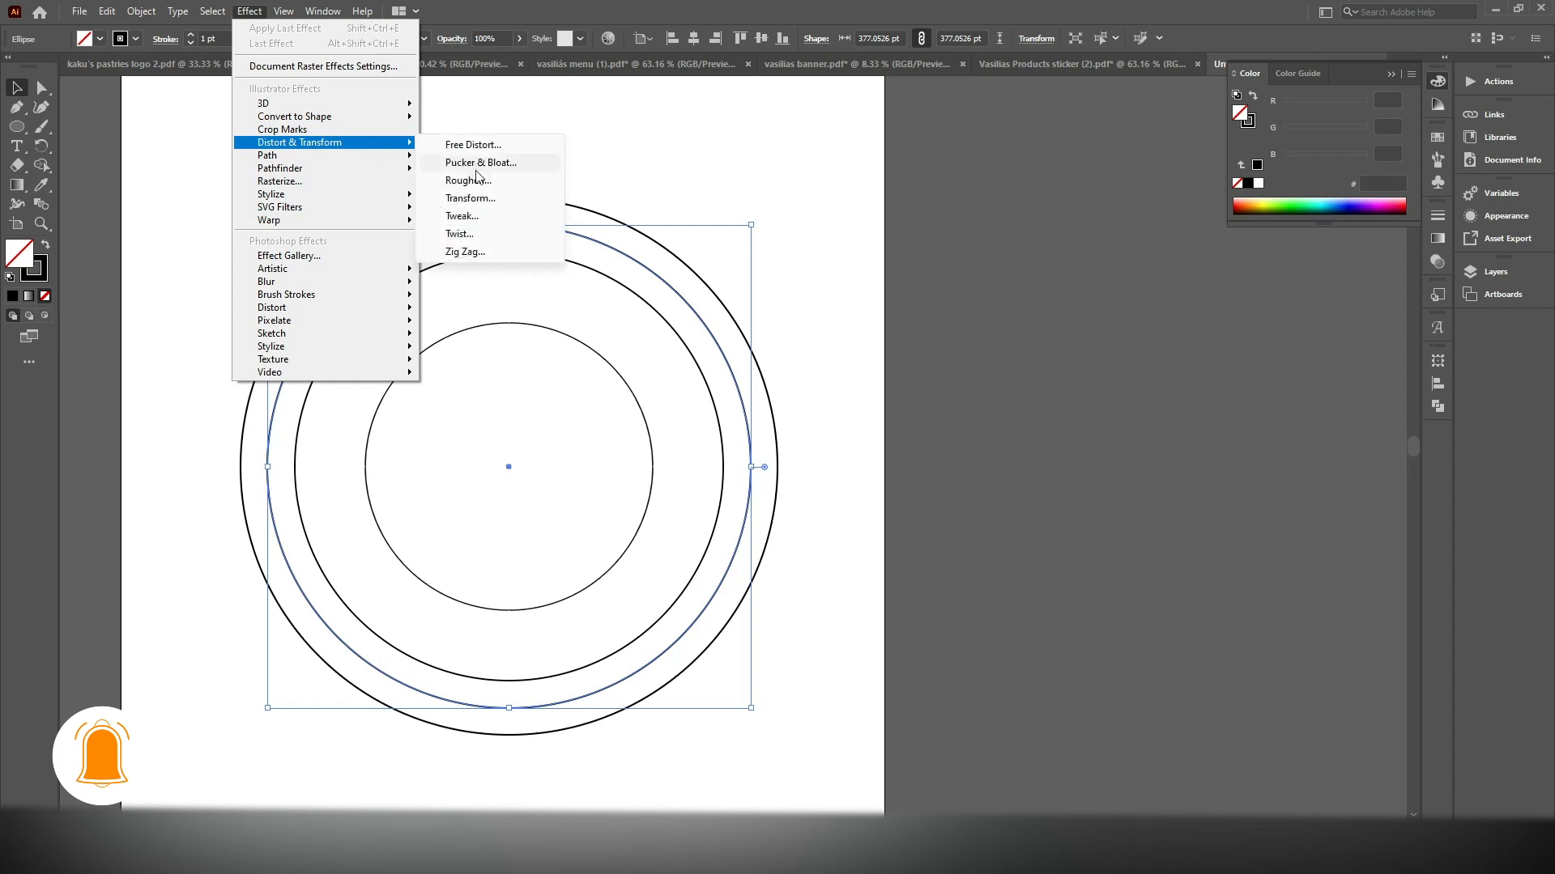
pyautogui.click(466, 252)
pyautogui.moveTo(747, 360)
pyautogui.mouseDown()
pyautogui.moveTo(759, 364)
pyautogui.moveTo(746, 402)
pyautogui.moveTo(738, 360)
pyautogui.mouseUp()
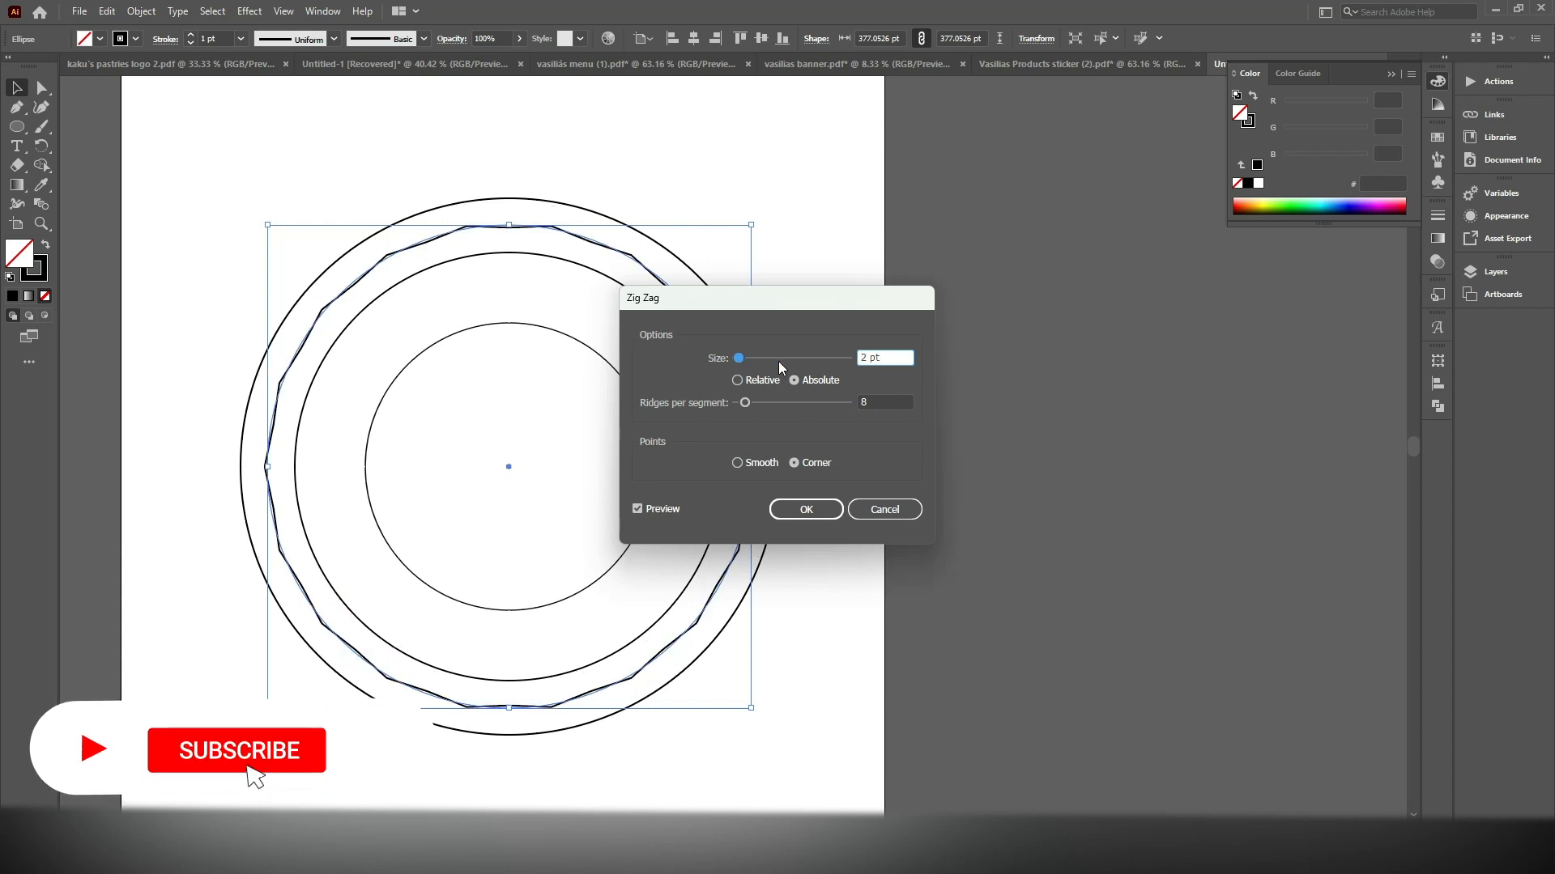
pyautogui.click(762, 403)
pyautogui.moveTo(764, 402)
pyautogui.mouseDown()
pyautogui.moveTo(788, 410)
pyautogui.moveTo(759, 407)
pyautogui.mouseUp()
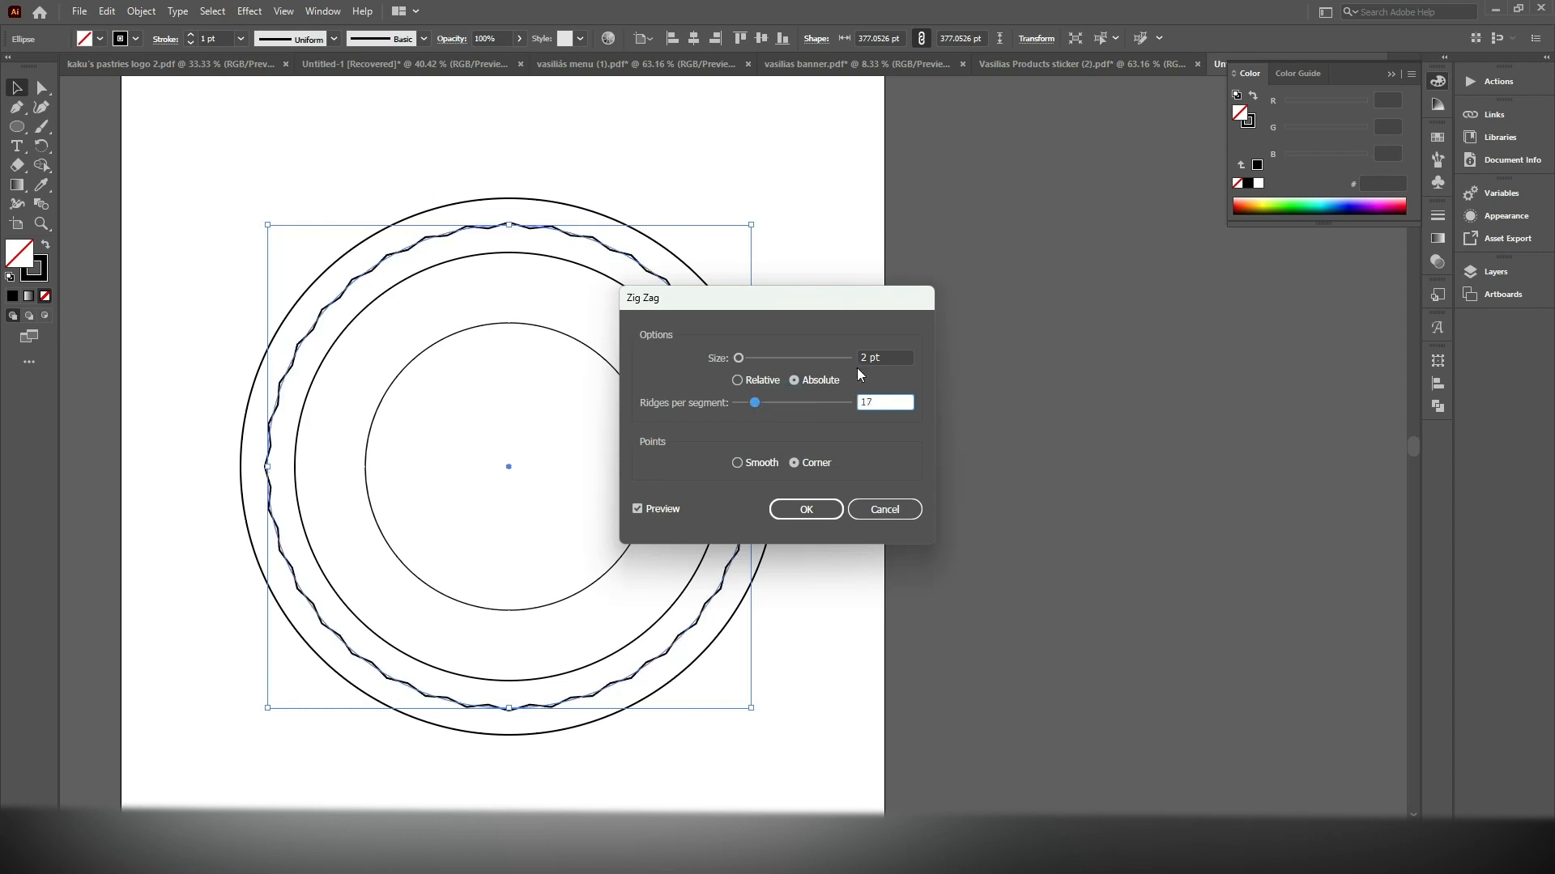
pyautogui.click(889, 357)
pyautogui.press('Up')
pyautogui.press('Up')
pyautogui.press('Up')
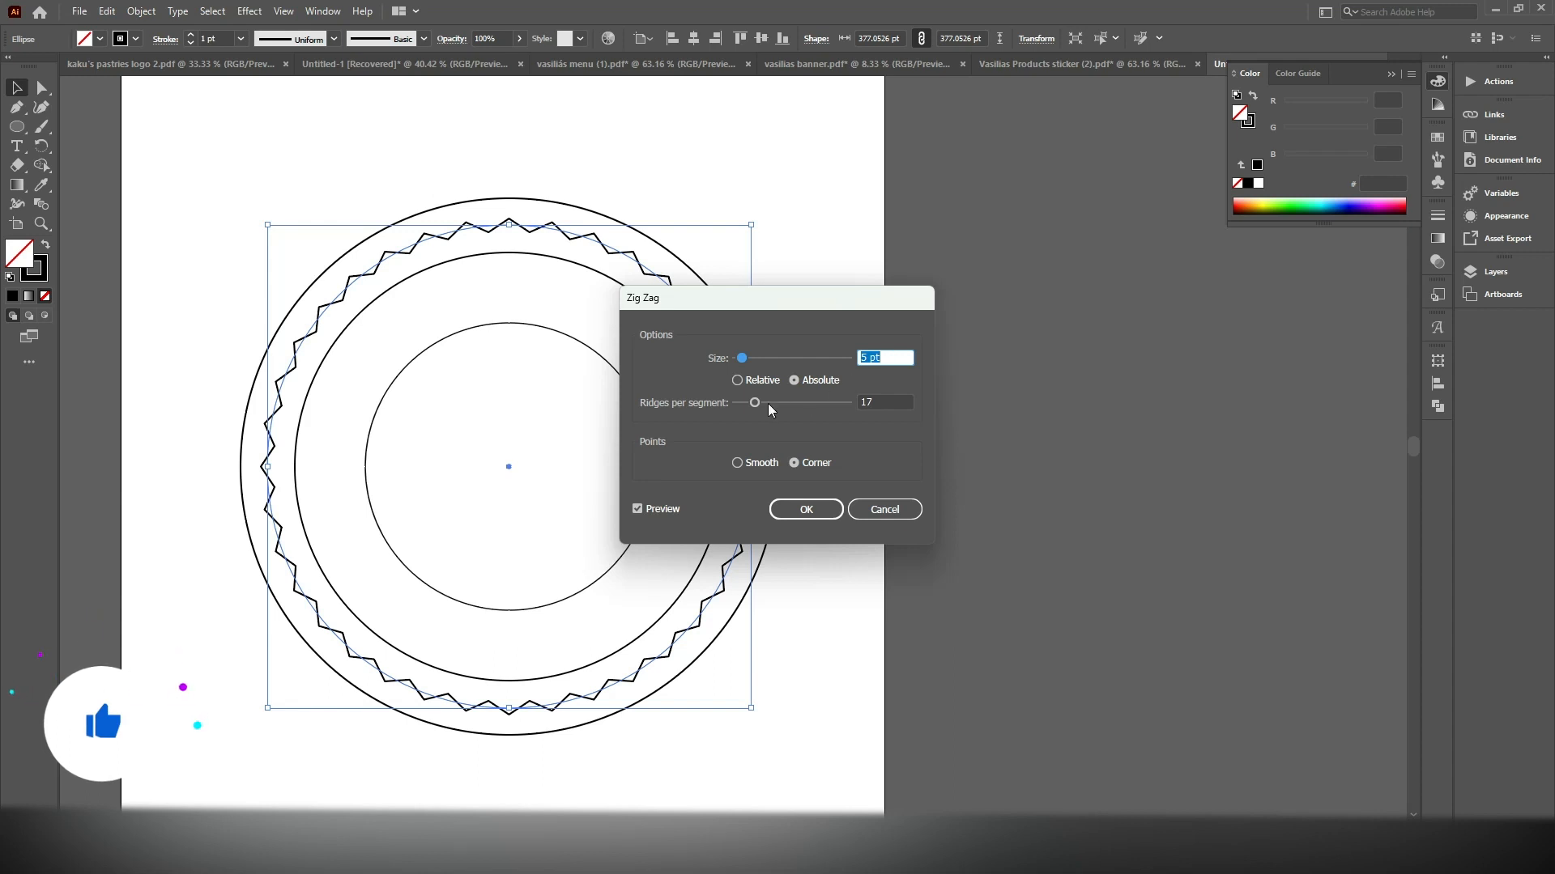
pyautogui.moveTo(755, 403); pyautogui.dragTo(765, 407)
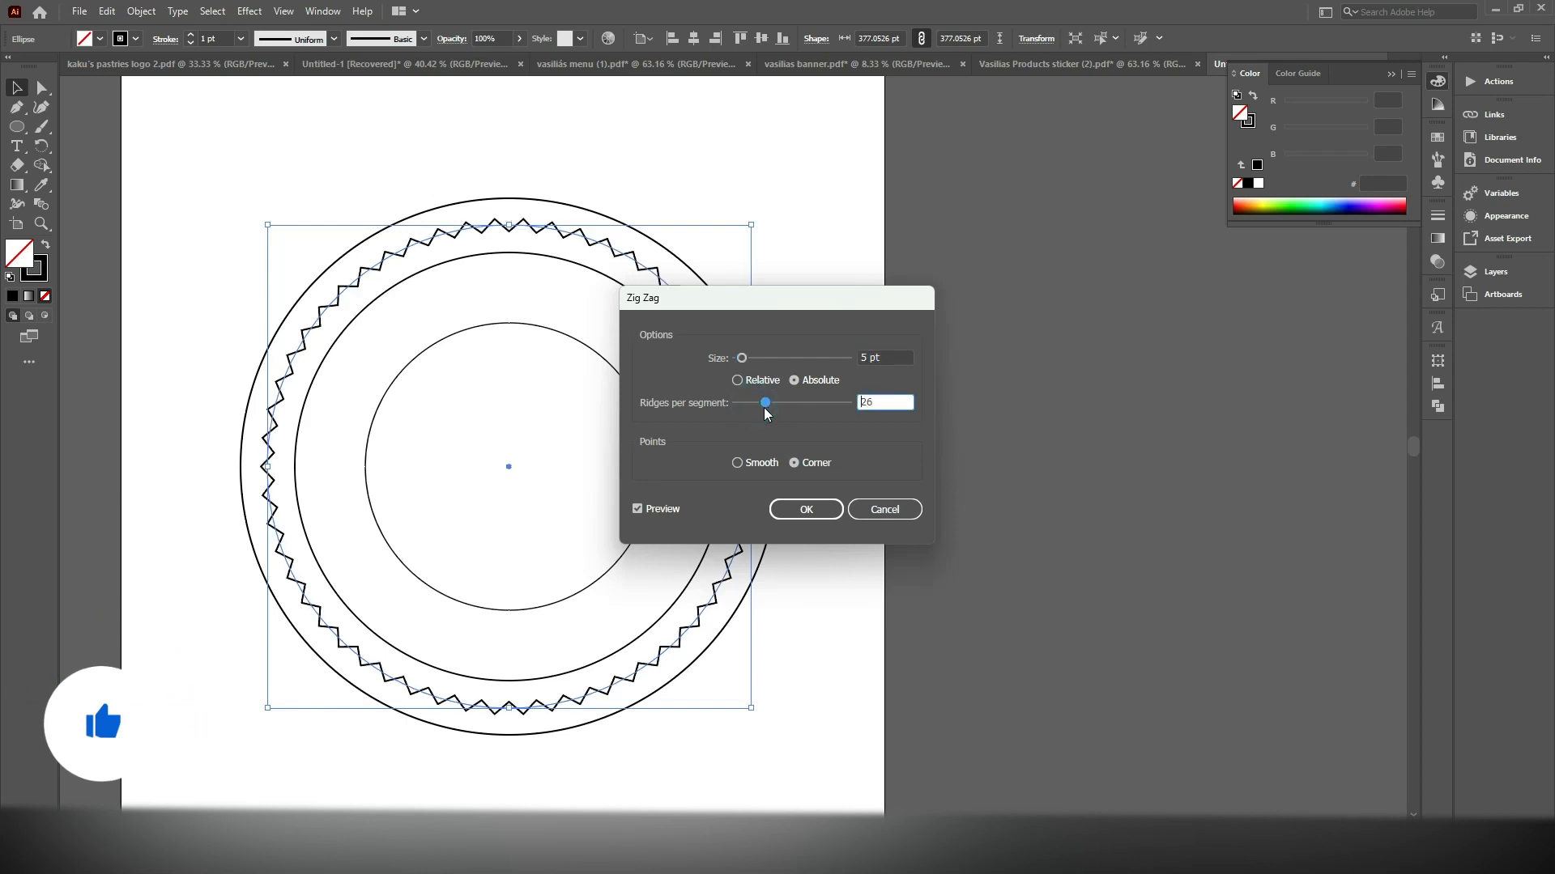
pyautogui.click(807, 510)
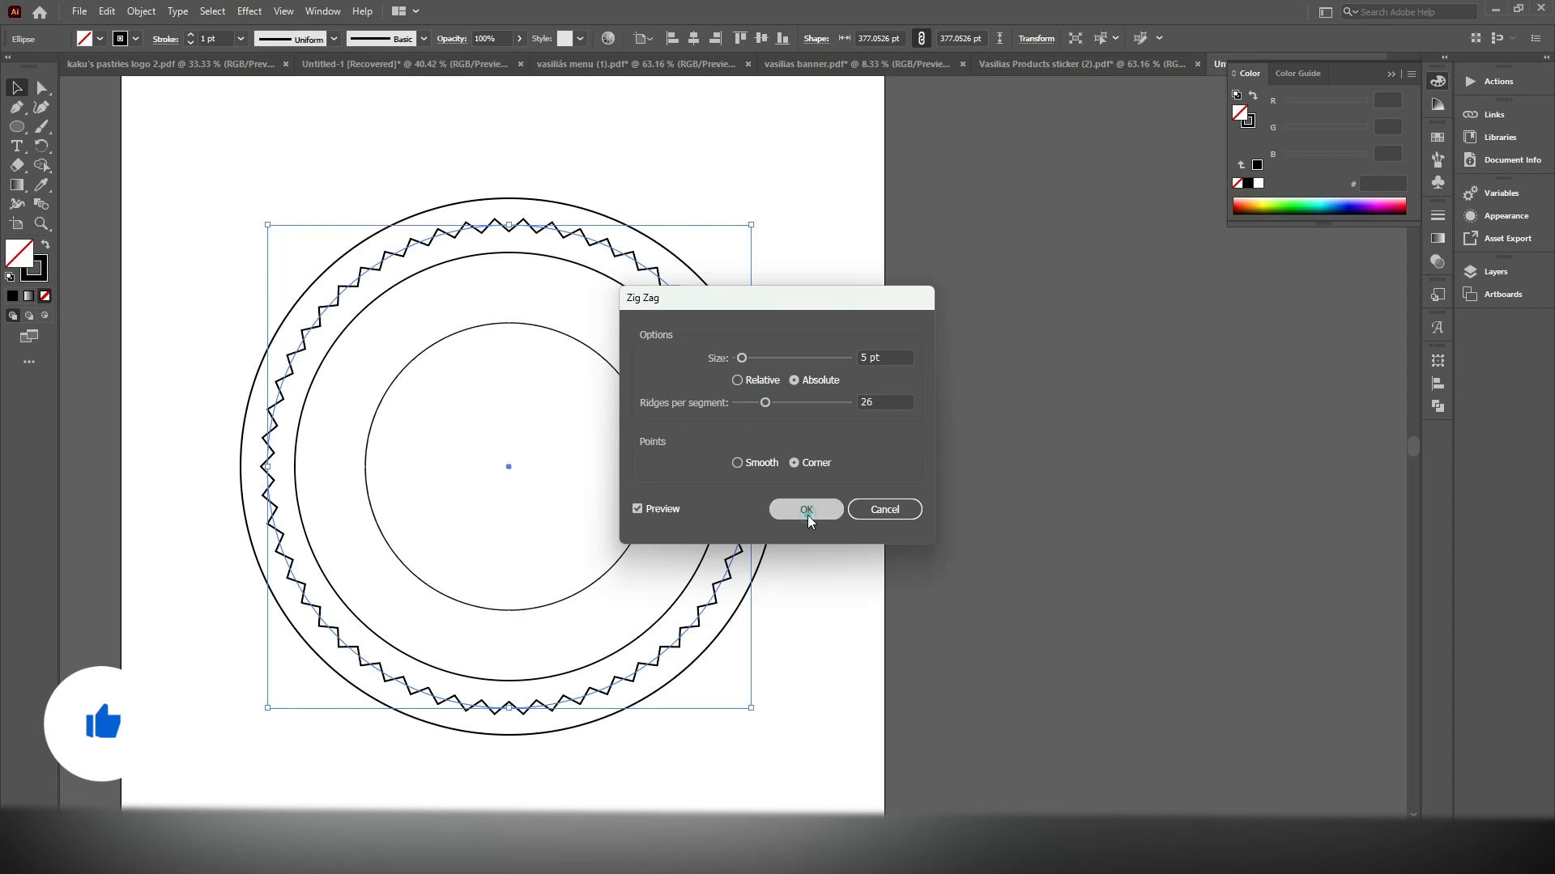
# Expand the appearance of the zigzag circle into an editable path
pyautogui.hscroll(-3, 785, 372)
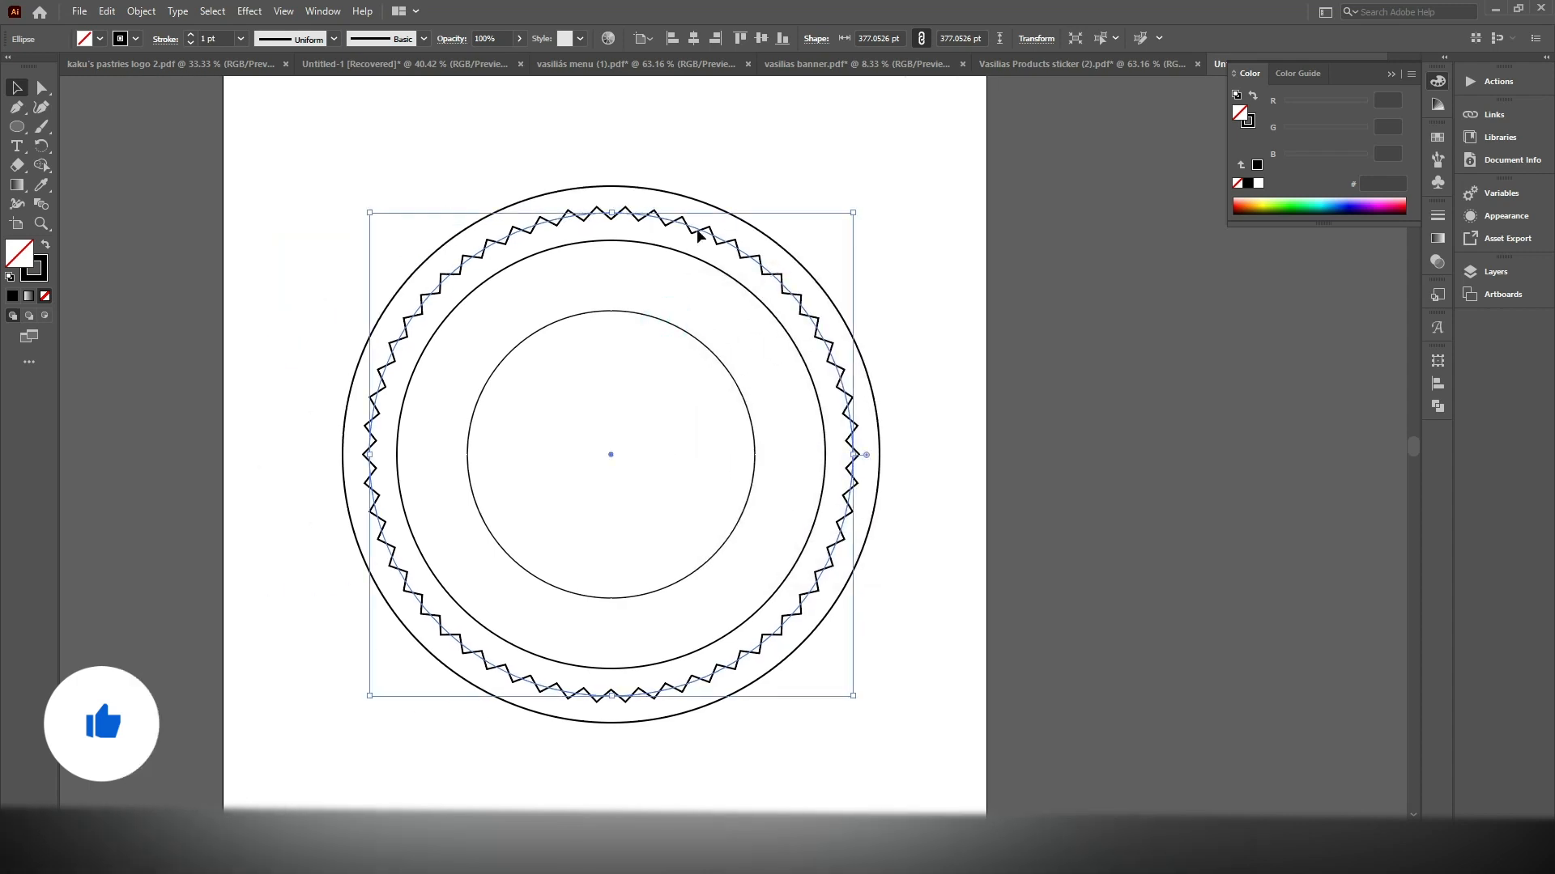
pyautogui.click(142, 11)
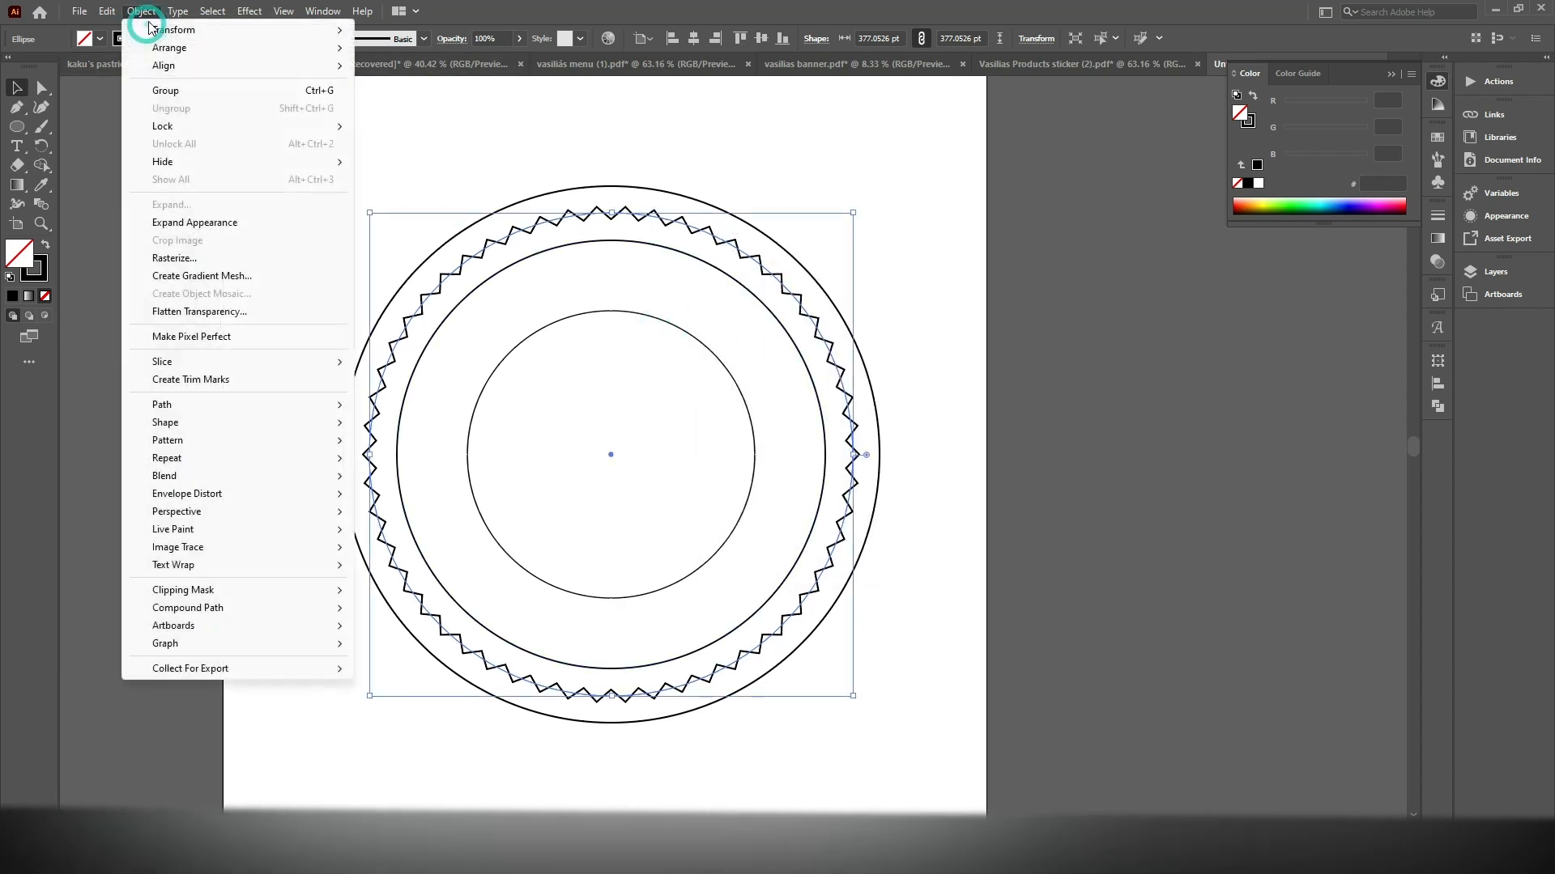
pyautogui.click(189, 223)
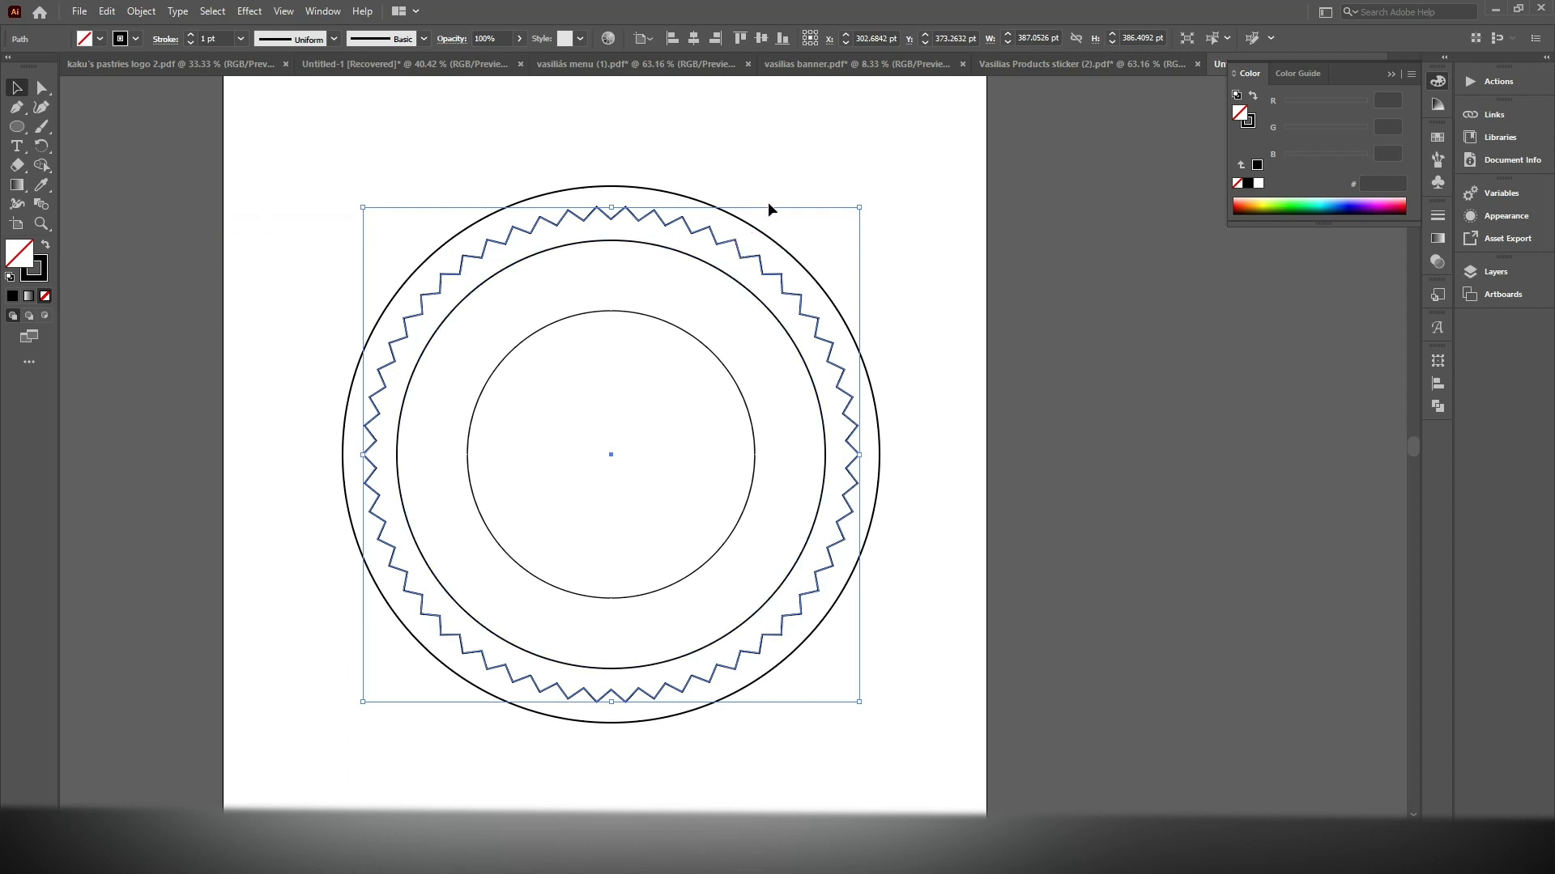
# Select all four concentric shapes and swap fill and stroke to give them a black fill without a stroke
pyautogui.moveTo(751, 184); pyautogui.dragTo(320, 725)
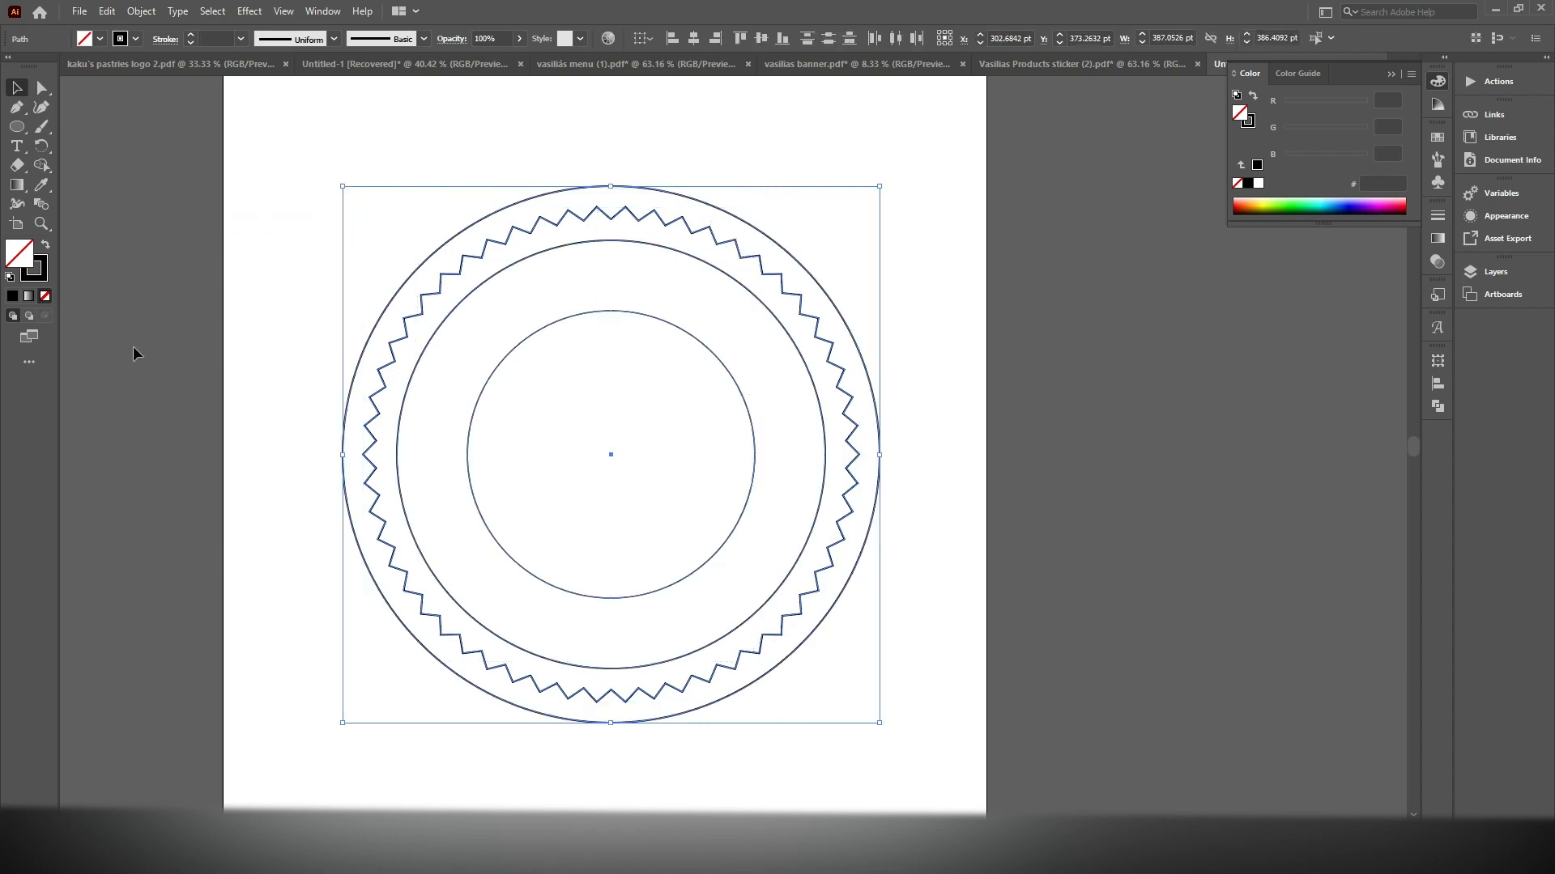
pyautogui.click(45, 246)
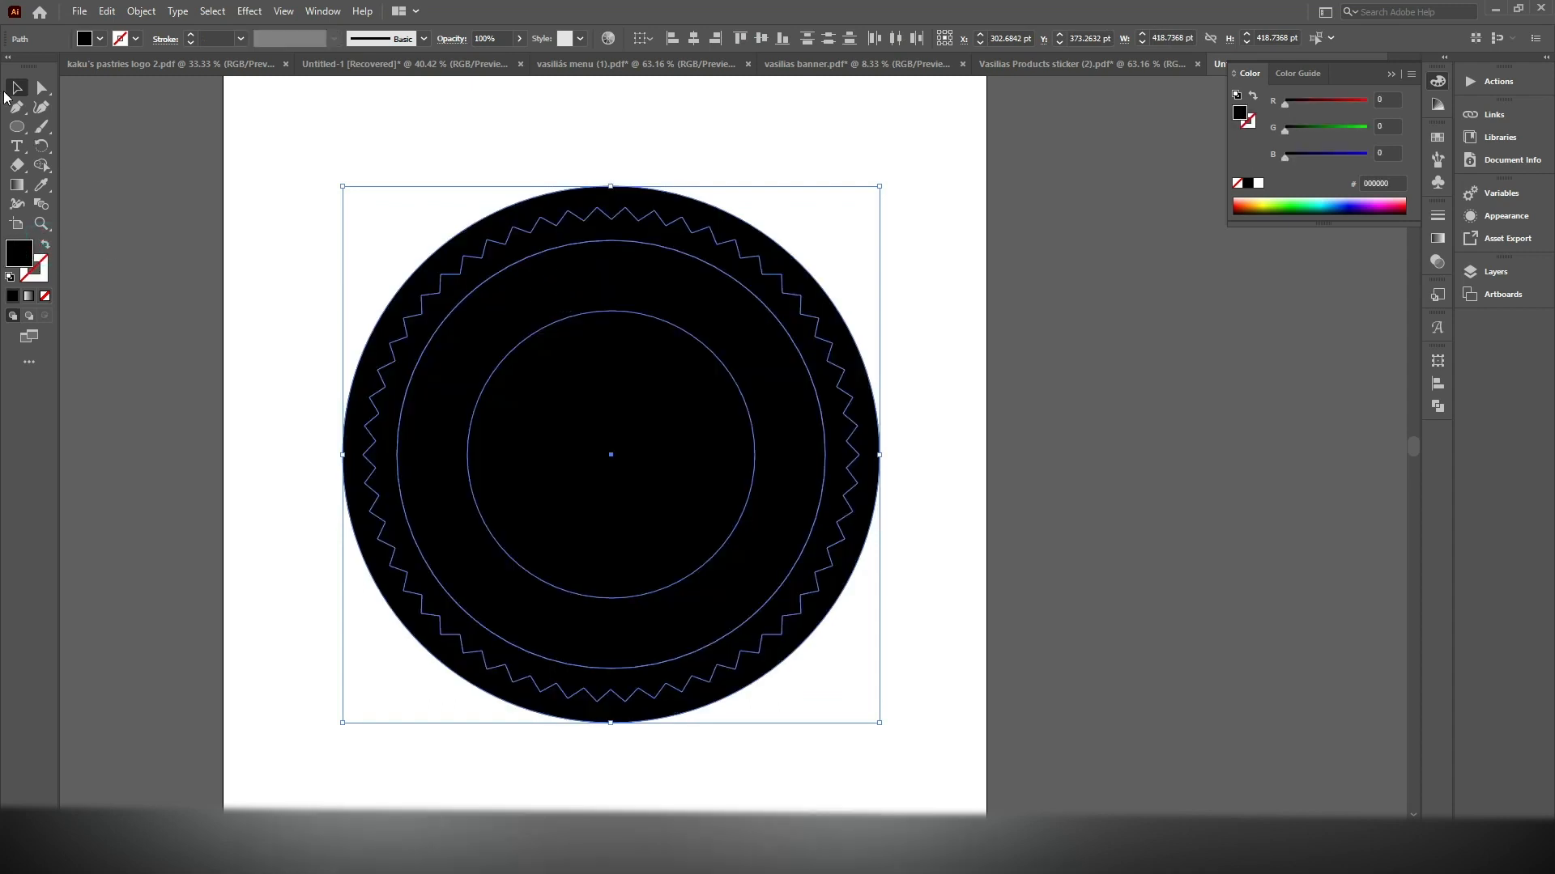
# Use Shape Builder to cut out the zigzag band and the central disc, leaving two separate black rings
pyautogui.click(44, 166)
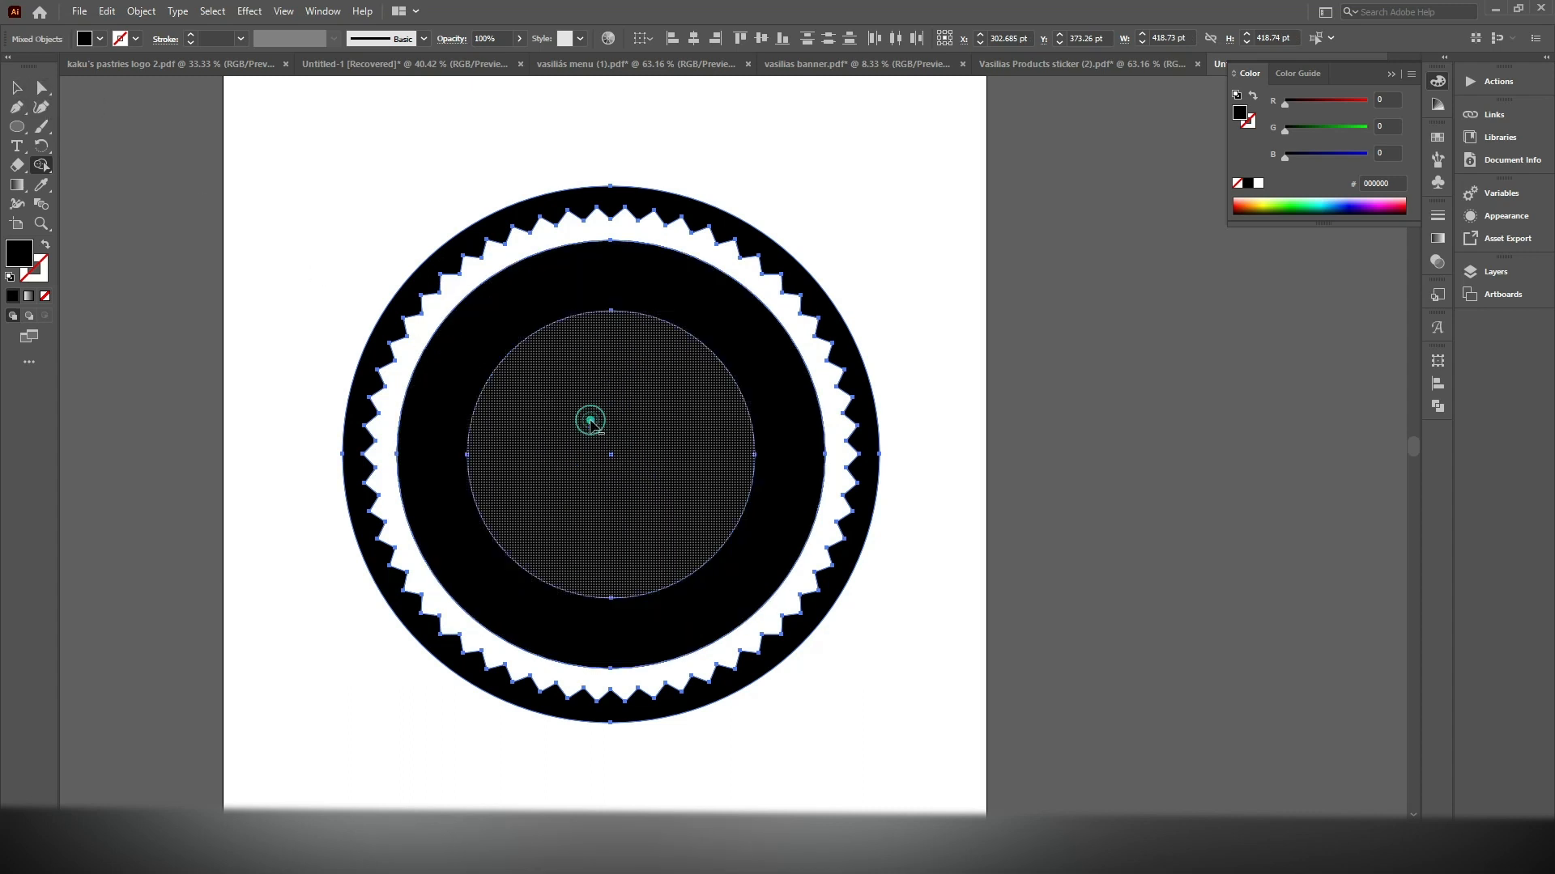
pyautogui.keyDown('alt'); pyautogui.click(593, 427); pyautogui.keyUp('alt')
pyautogui.click(20, 91)
pyautogui.scroll(-1, 850, 272)
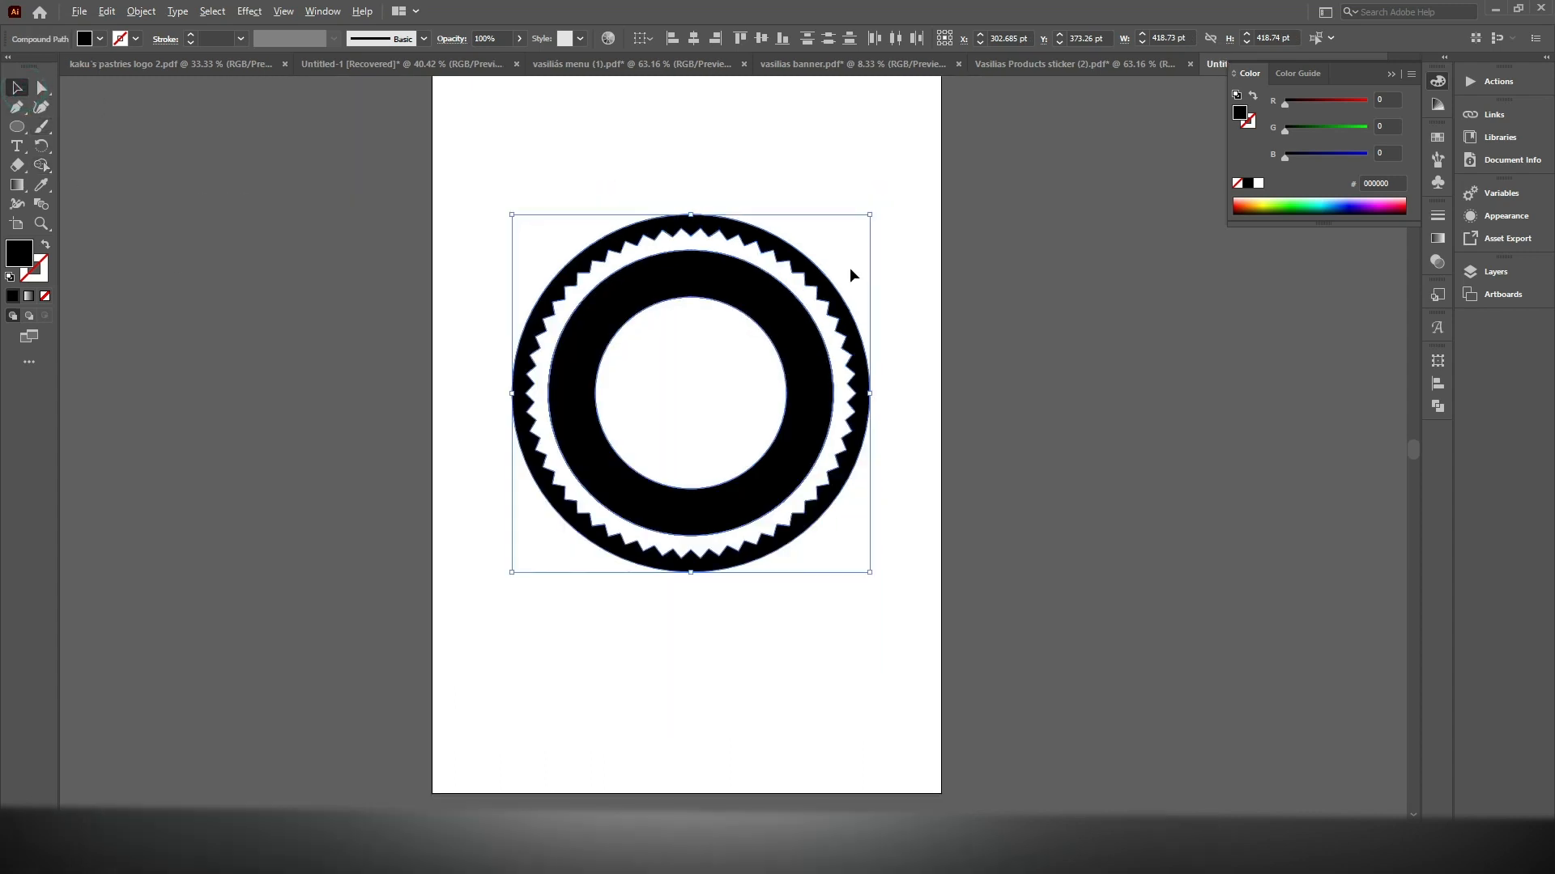
pyautogui.moveTo(923, 270); pyautogui.dragTo(812, 293)
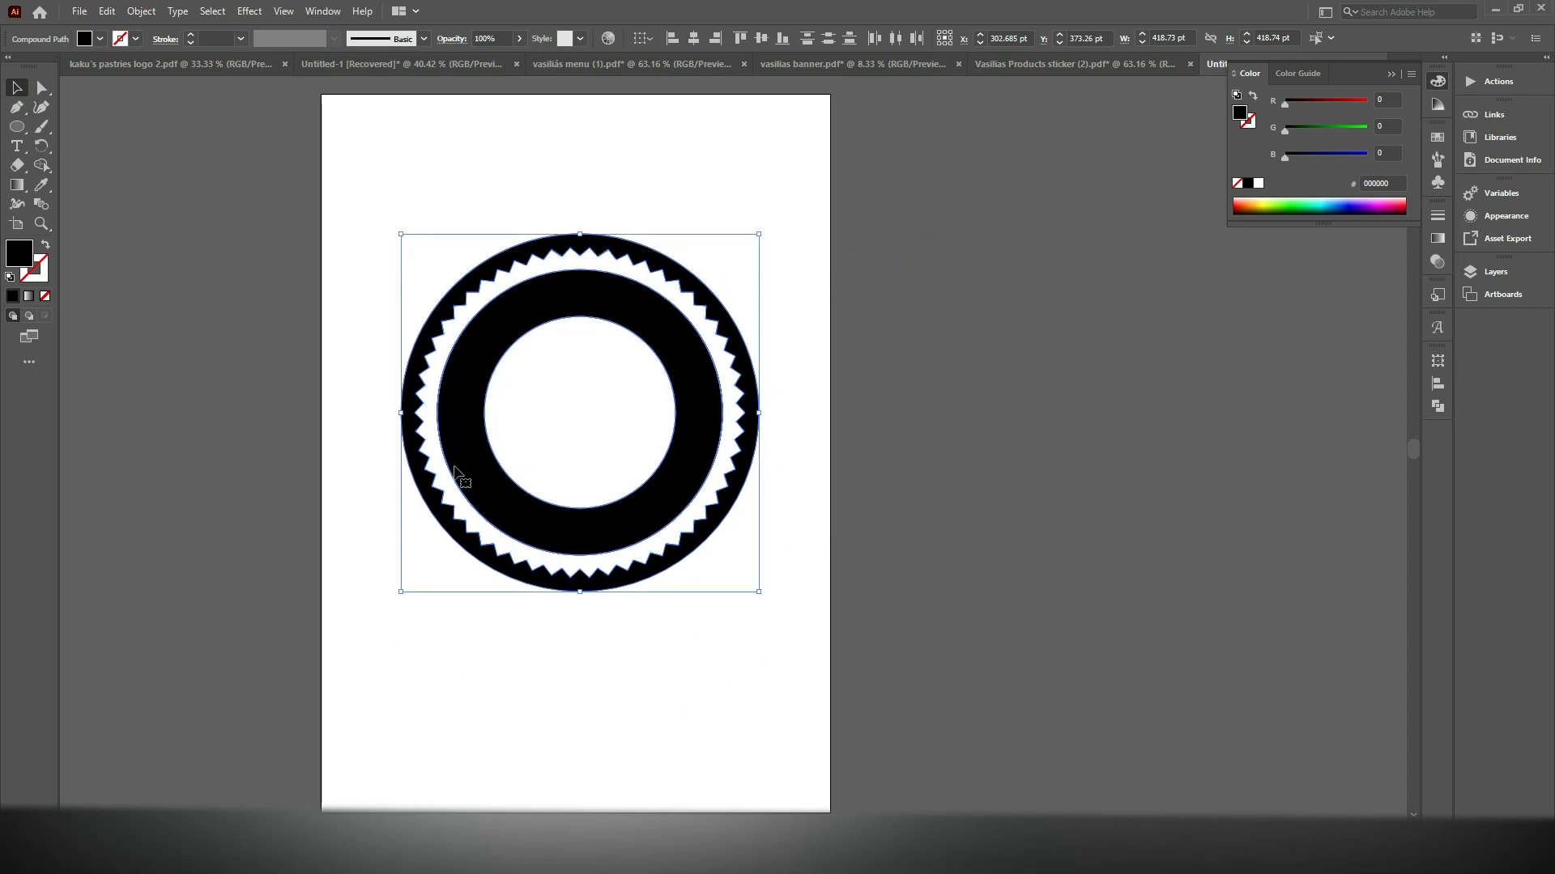
pyautogui.moveTo(483, 354); pyautogui.dragTo(1003, 364)
pyautogui.moveTo(878, 300); pyautogui.dragTo(689, 278)
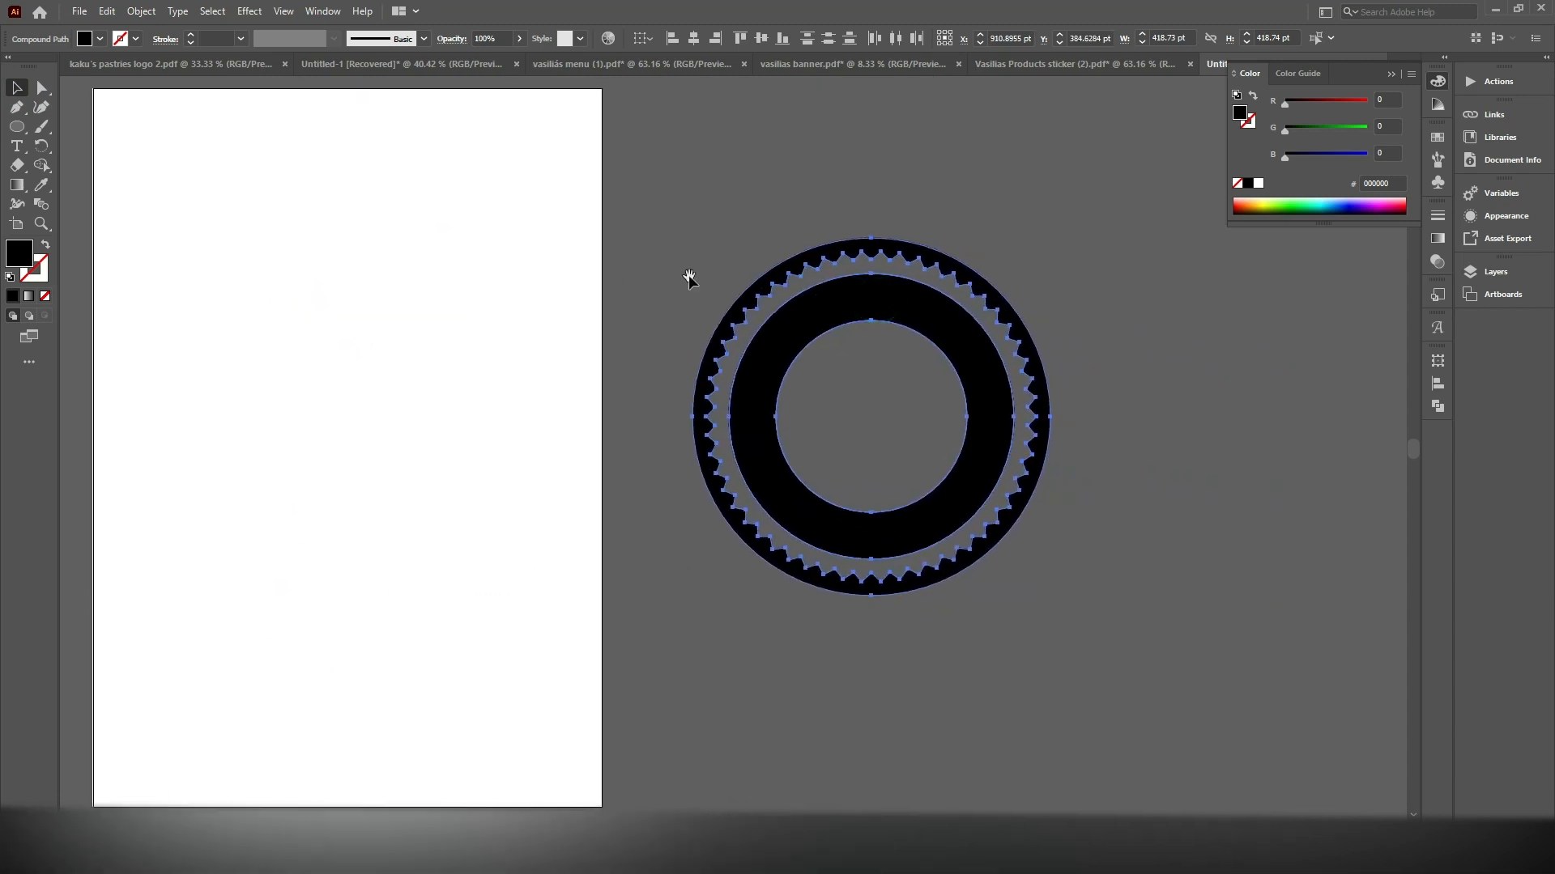
pyautogui.hotkey('ctrl', 'z')
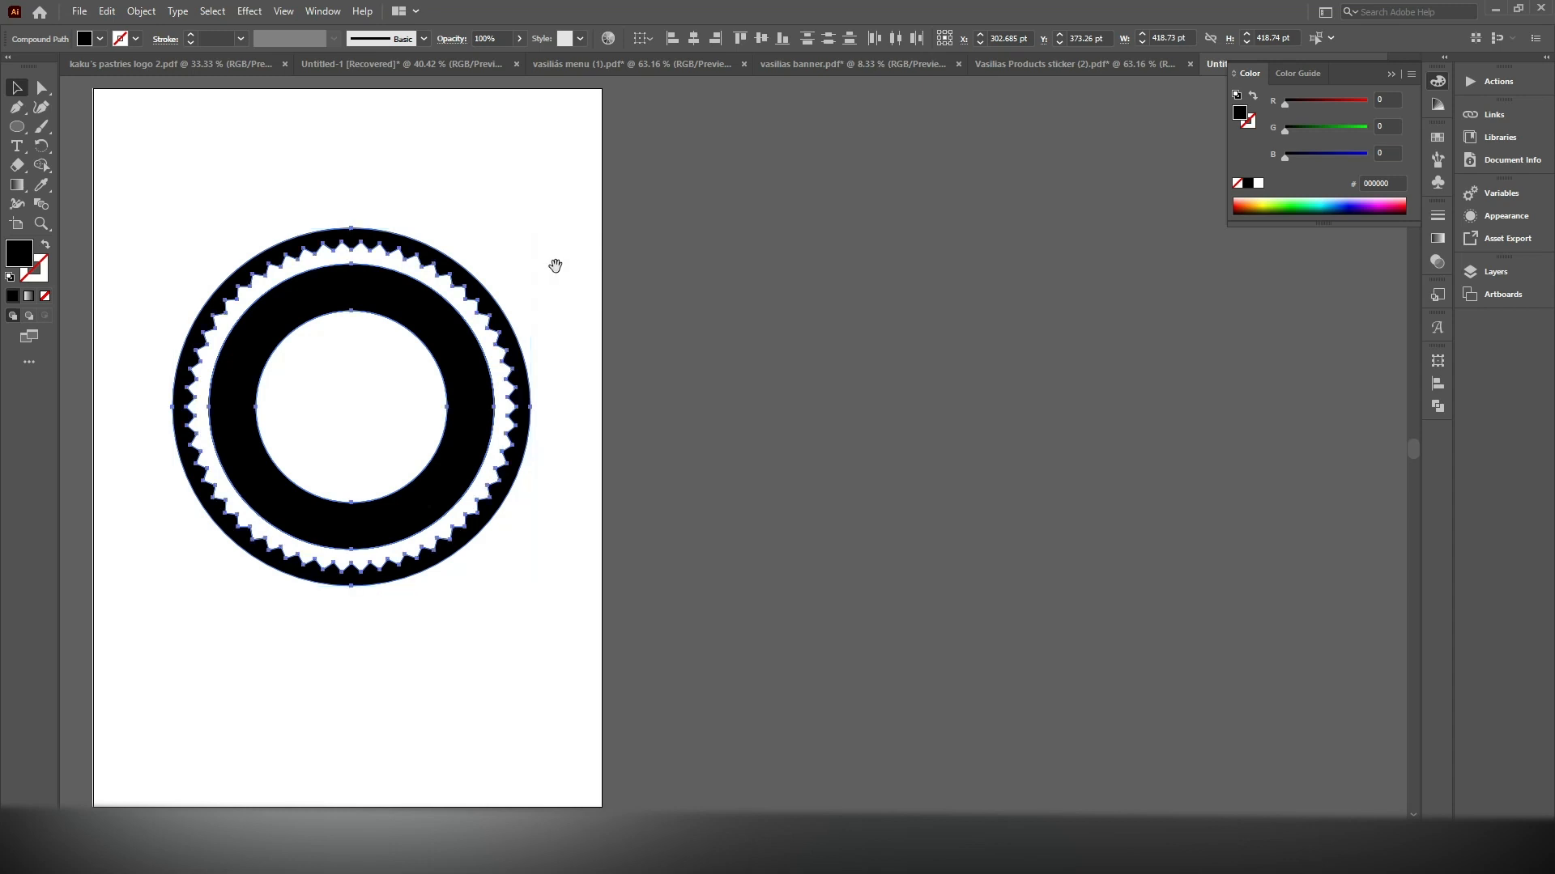
# Paste the copied circle in front of the rings and shrink it concentrically to about 236 pt in diameter
pyautogui.moveTo(556, 260); pyautogui.dragTo(771, 261)
pyautogui.click(773, 218)
pyautogui.click(108, 11)
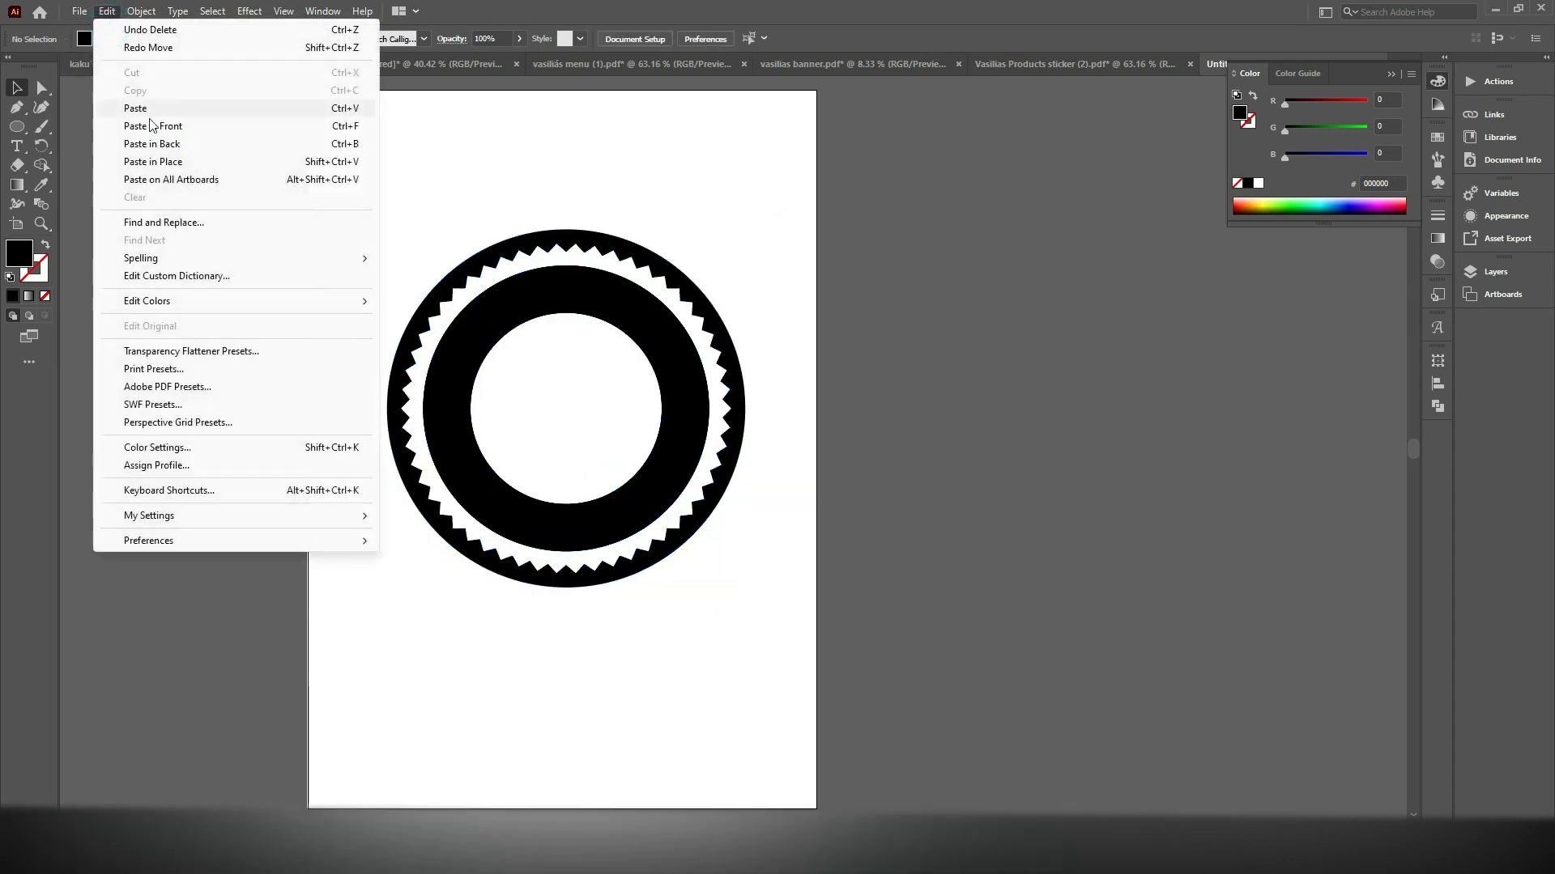
pyautogui.click(149, 120)
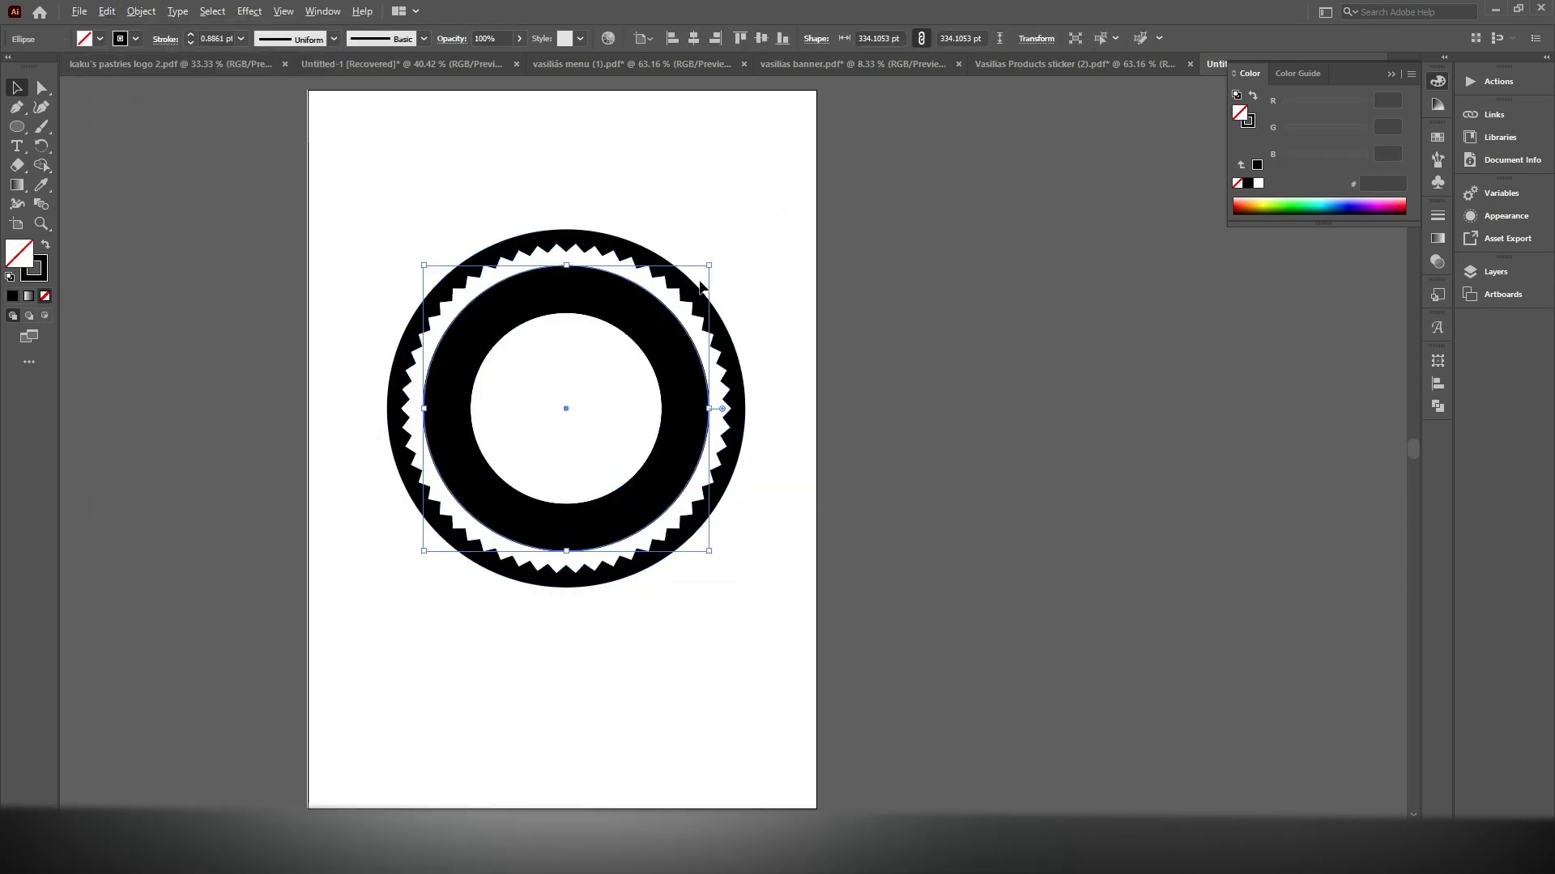
pyautogui.moveTo(708, 265); pyautogui.dragTo(667, 300)
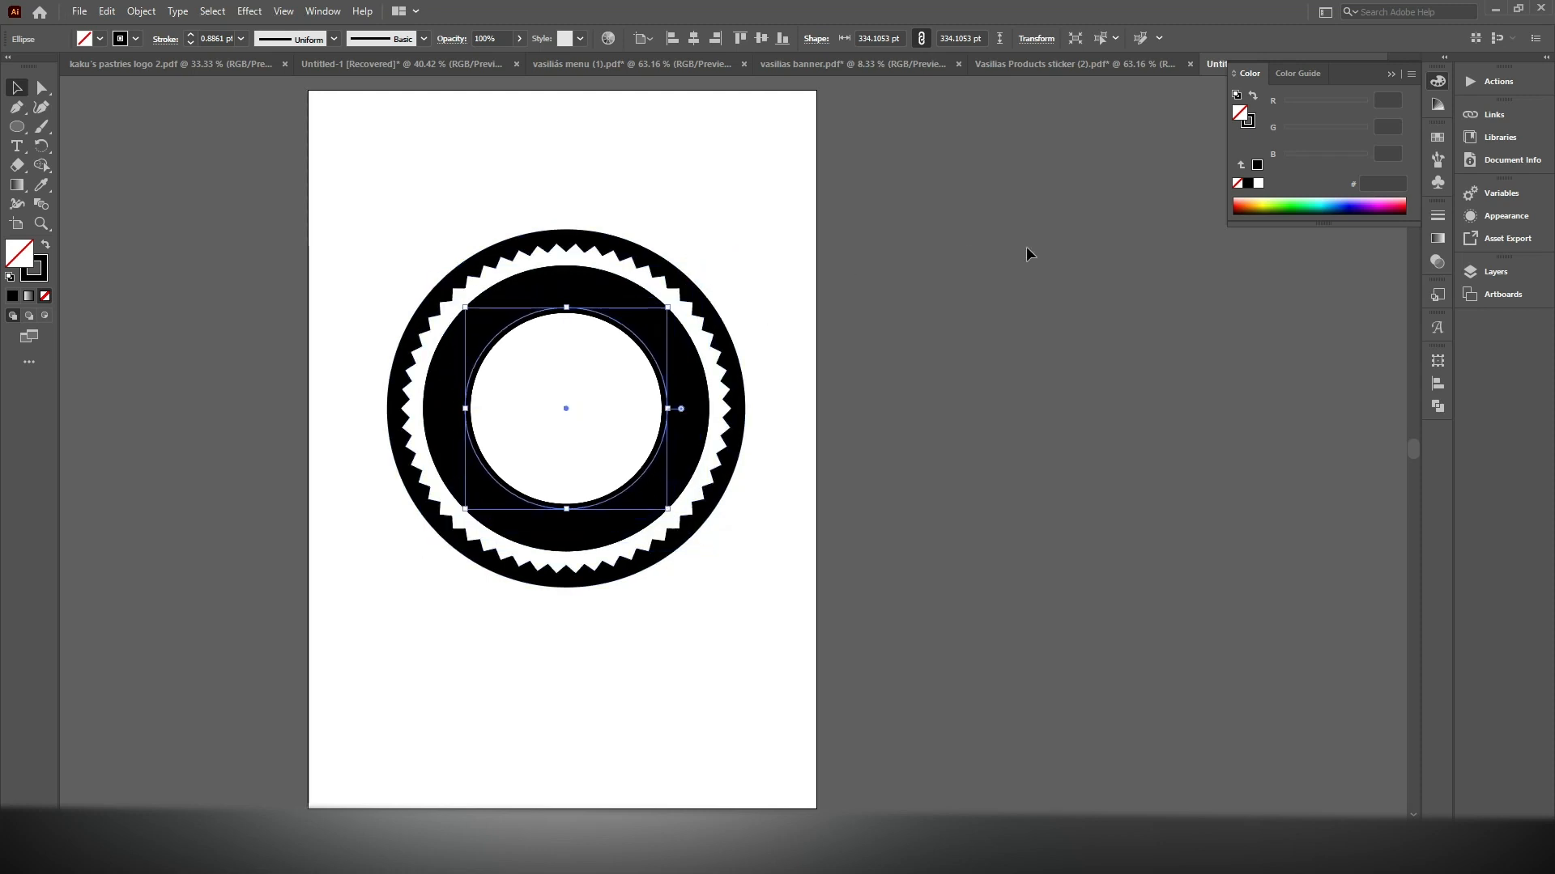
# Give the pasted circle a white stroke and no fill, forming a thin white outline inside the inner ring
pyautogui.click(1259, 191)
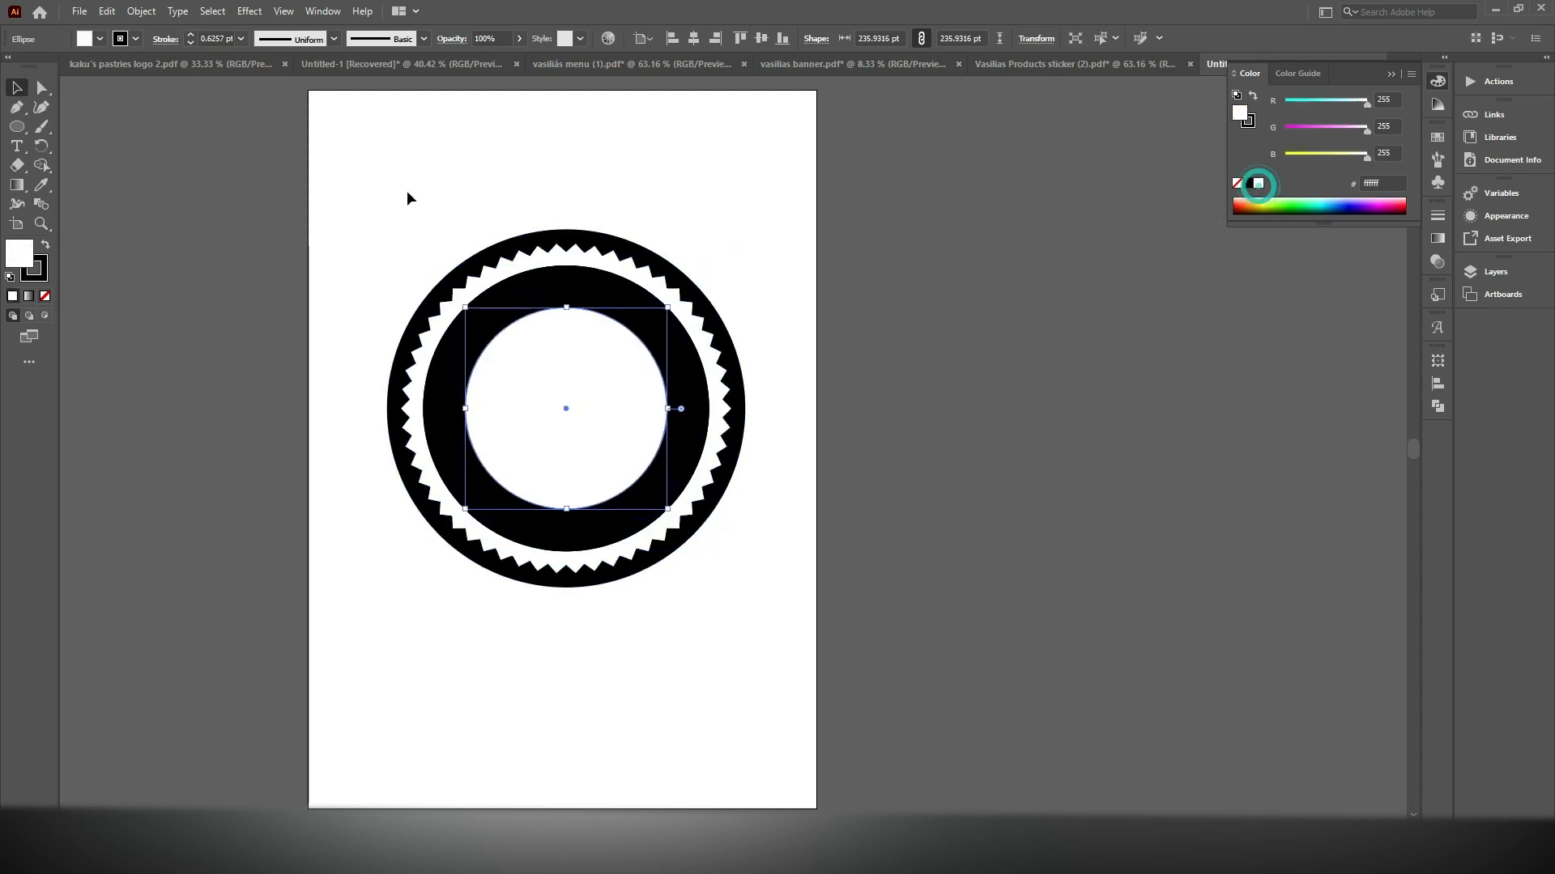
pyautogui.click(45, 247)
pyautogui.click(45, 295)
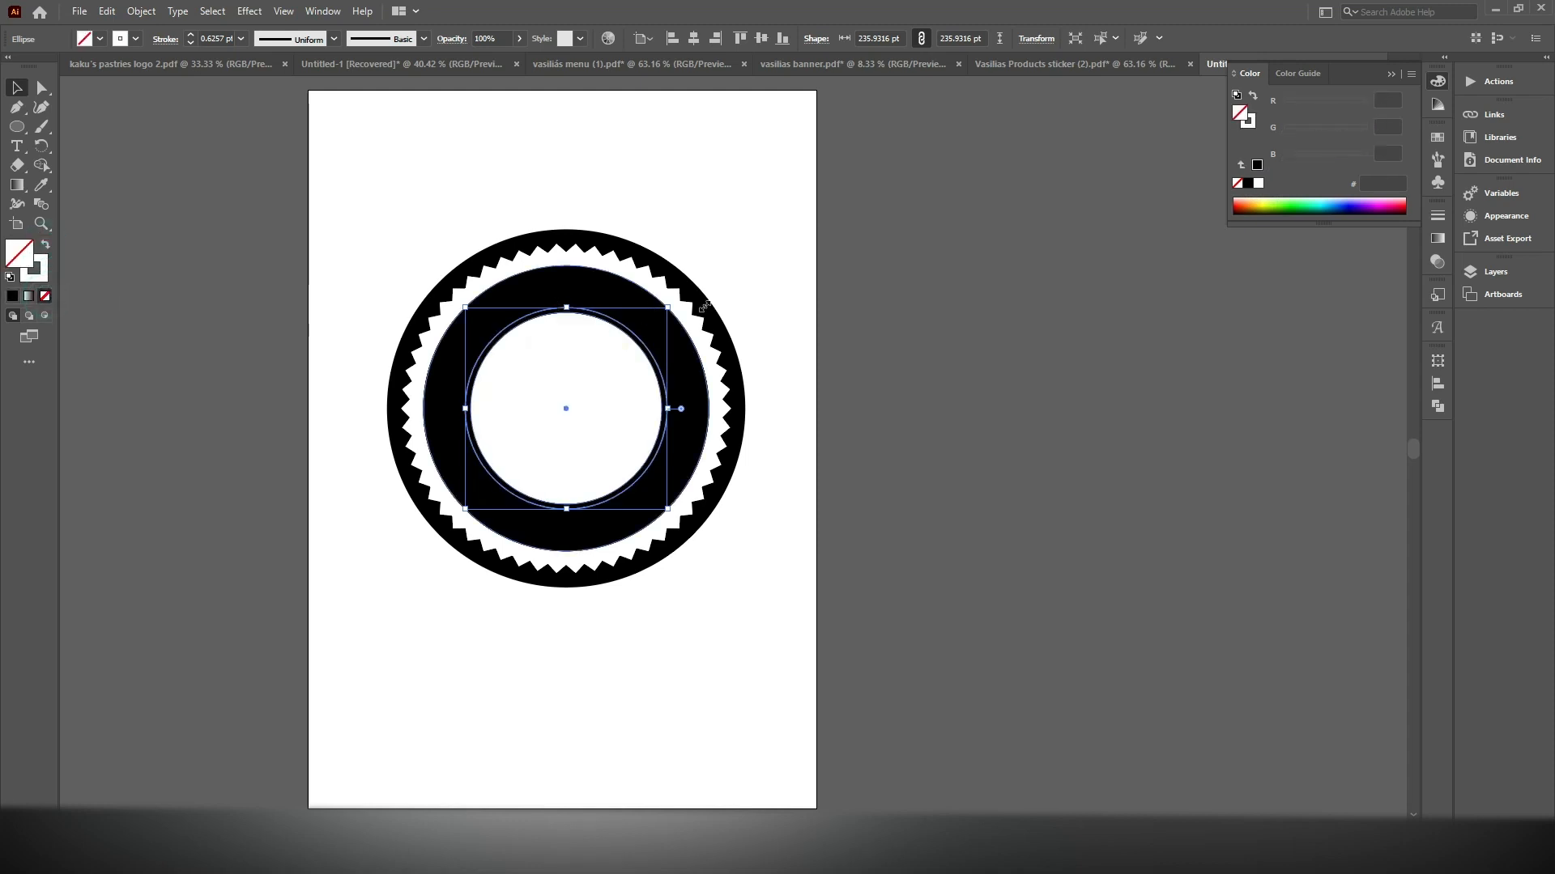
pyautogui.click(843, 305)
pyautogui.scroll(3, 513, 402)
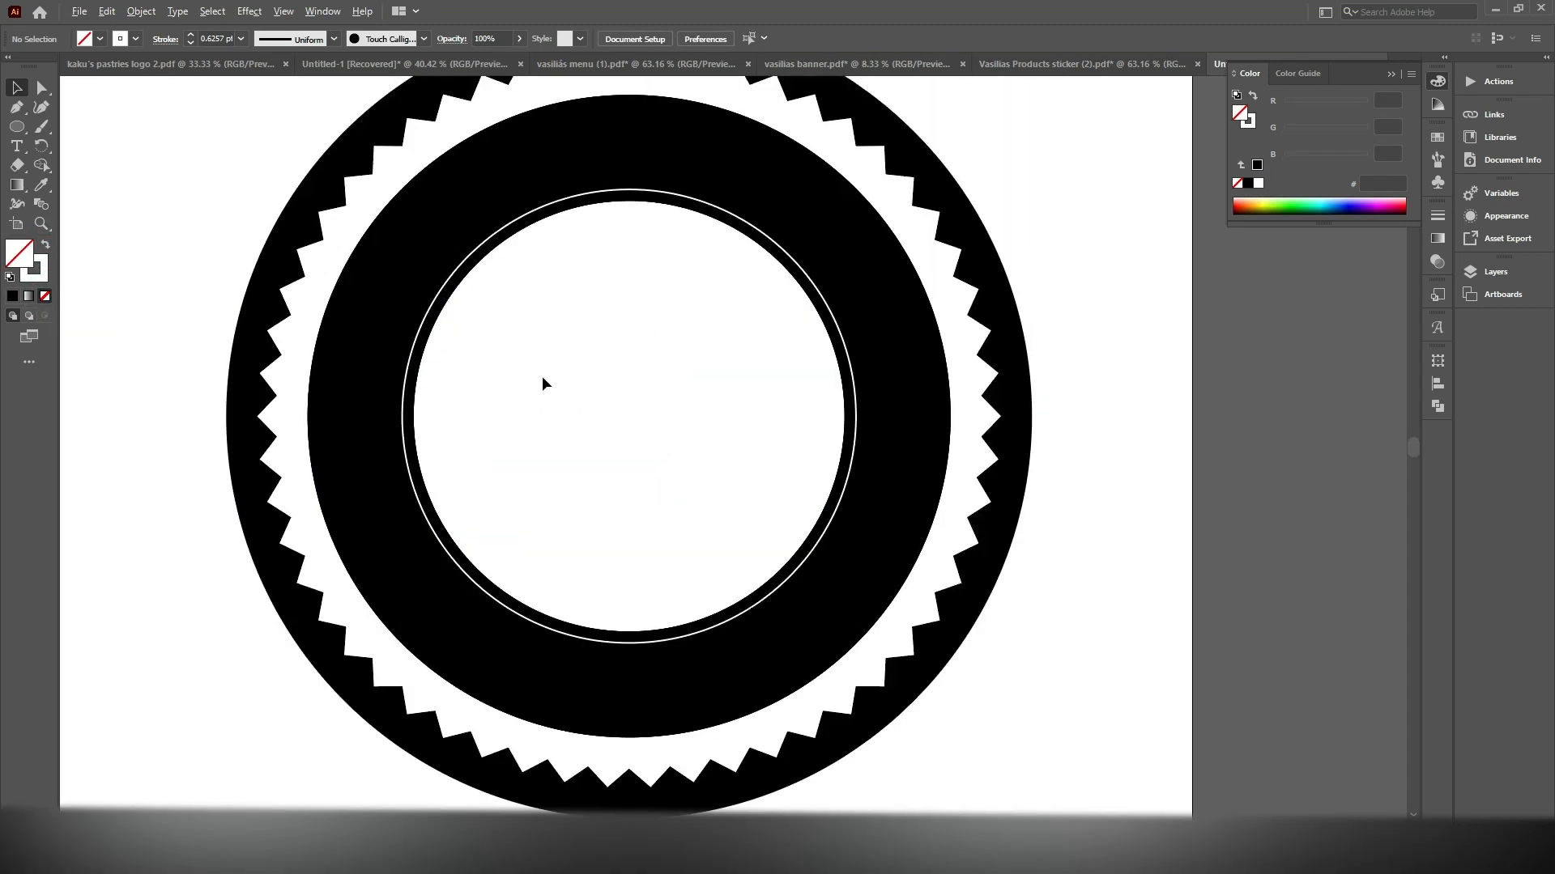
pyautogui.scroll(-3, 685, 304)
# Select the entire badge artwork and move it off the artboard, to the empty canvas at its right
pyautogui.hotkey('ctrl', 'a')
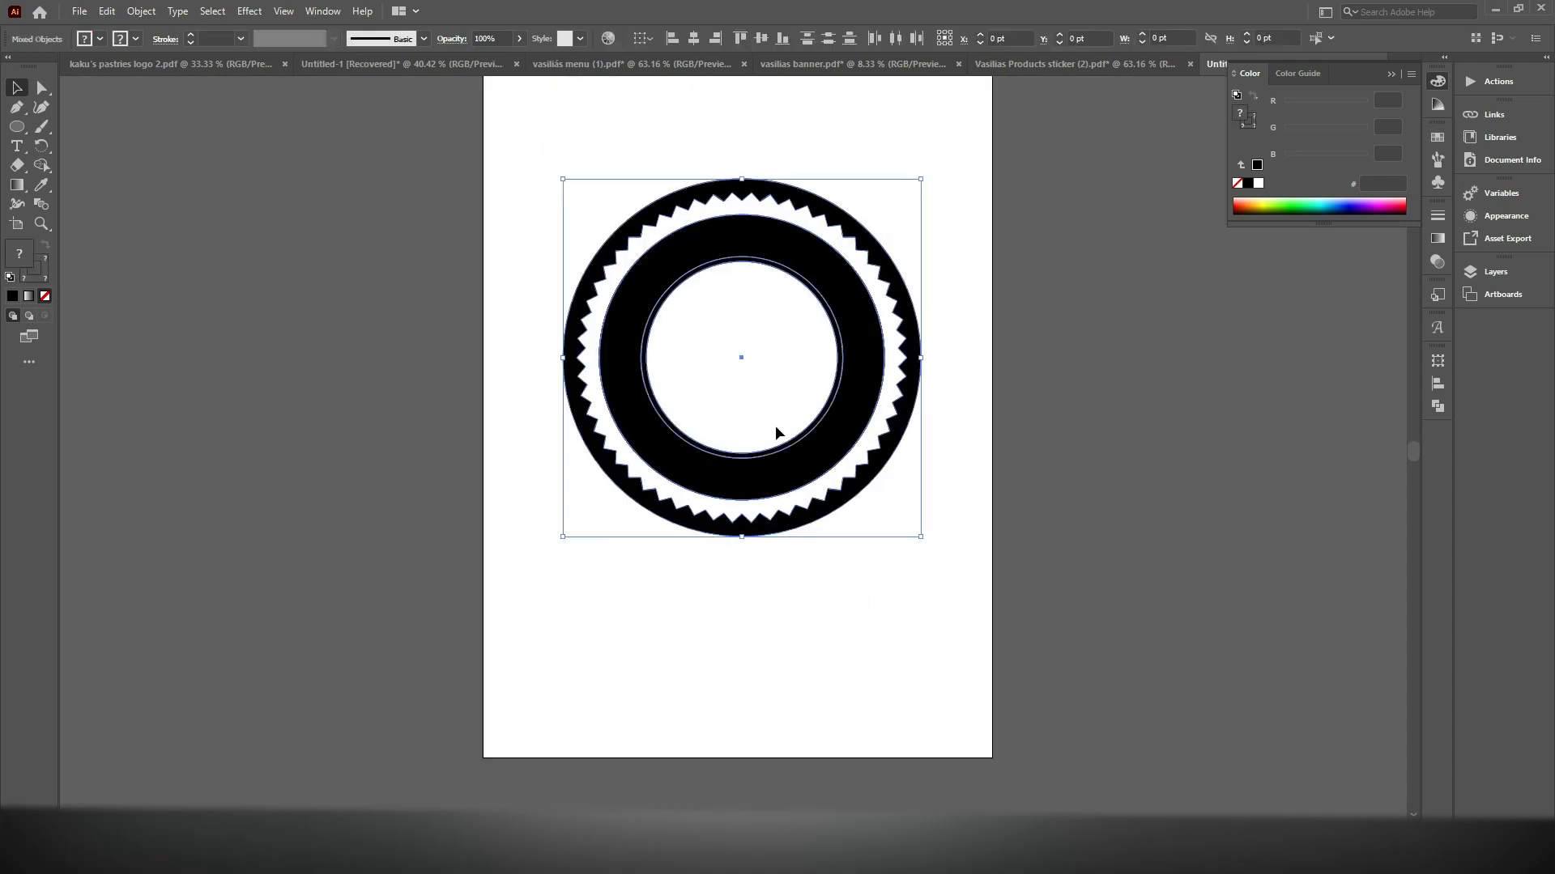
pyautogui.moveTo(723, 480); pyautogui.dragTo(1252, 484)
pyautogui.moveTo(881, 378); pyautogui.dragTo(673, 458)
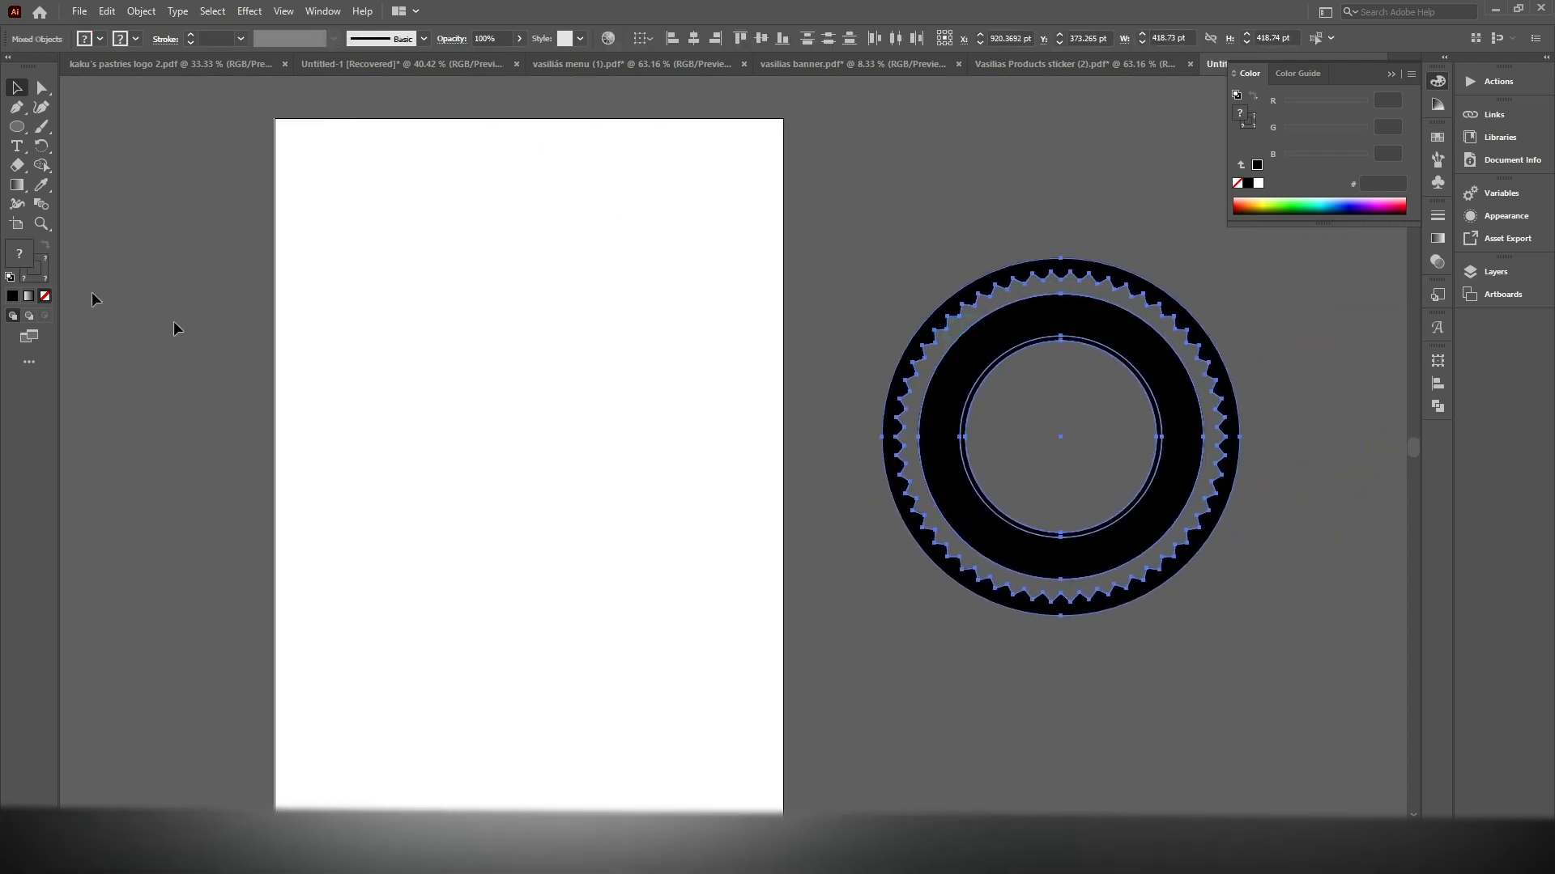
pyautogui.click(17, 127)
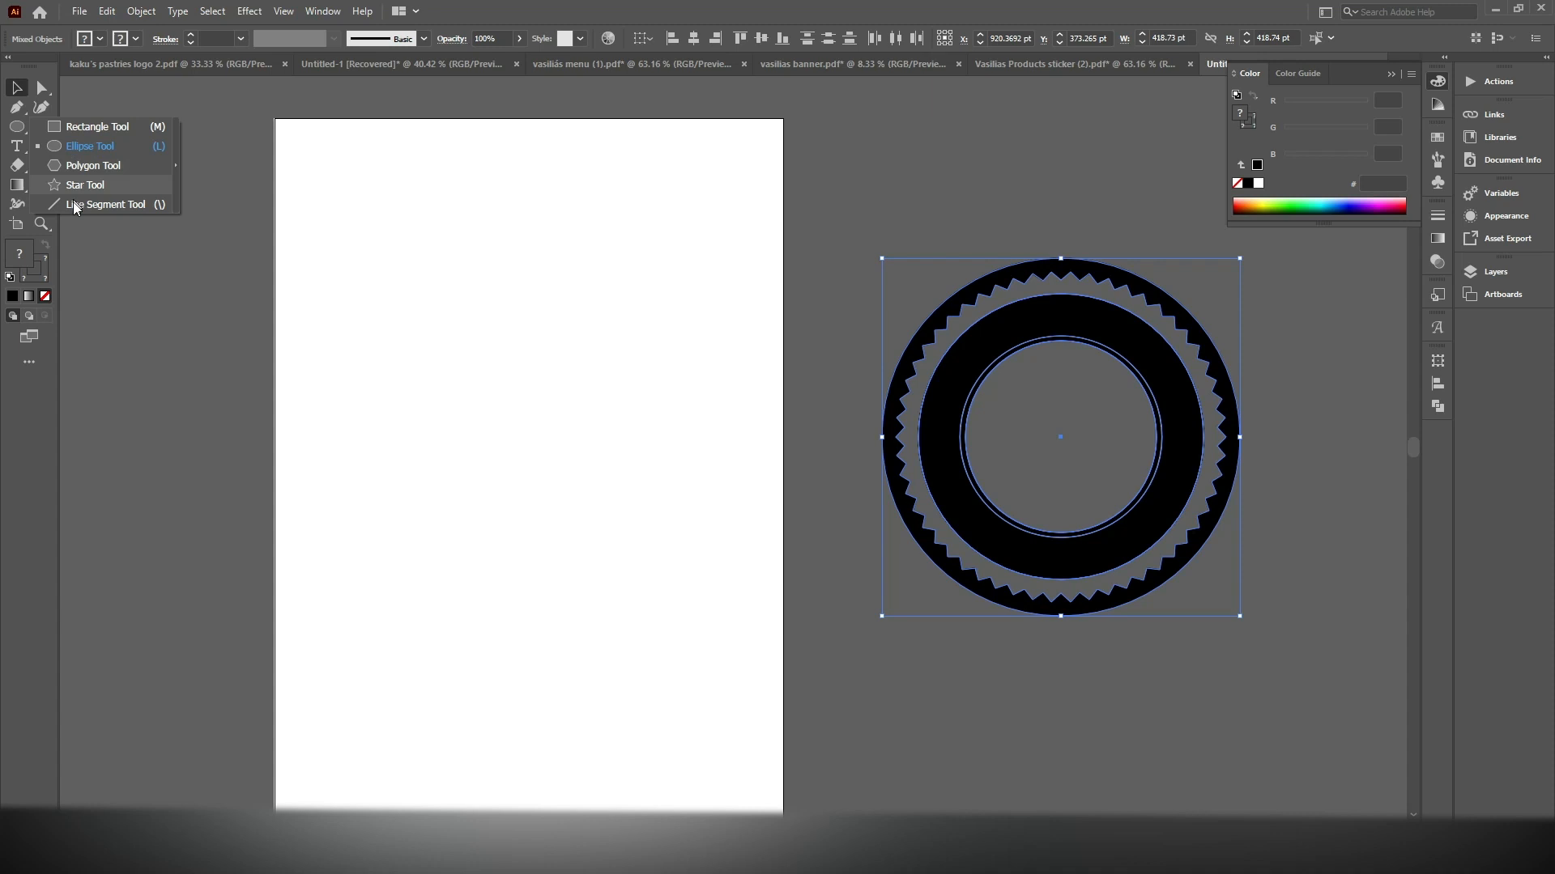
pyautogui.click(89, 194)
pyautogui.moveTo(364, 304); pyautogui.dragTo(667, 350)
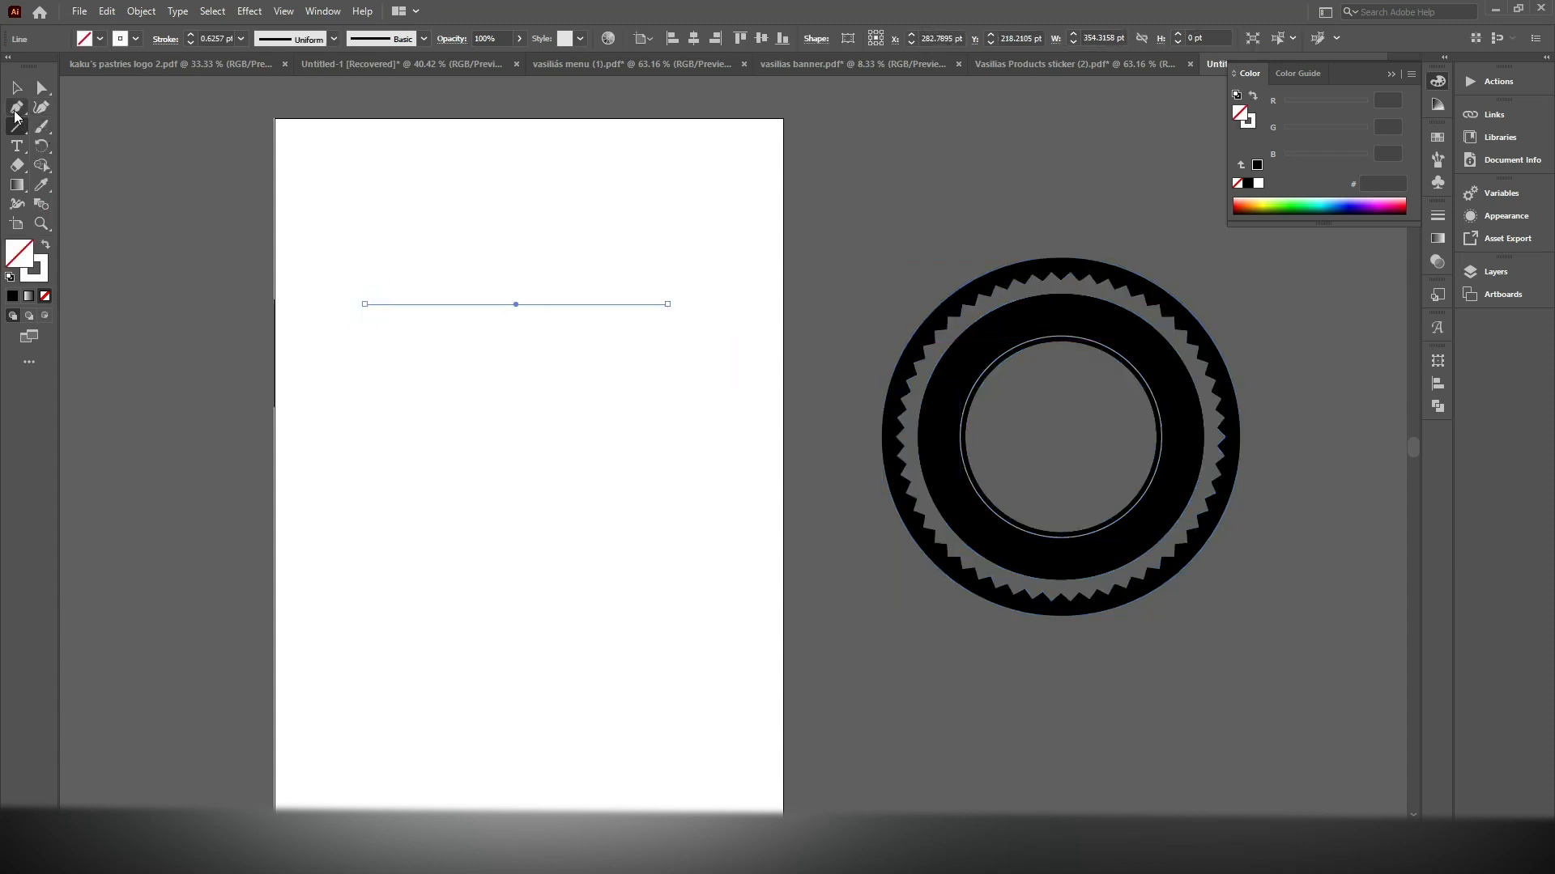
pyautogui.press('p')
pyautogui.scroll(3, 607, 306)
pyautogui.click(427, 298)
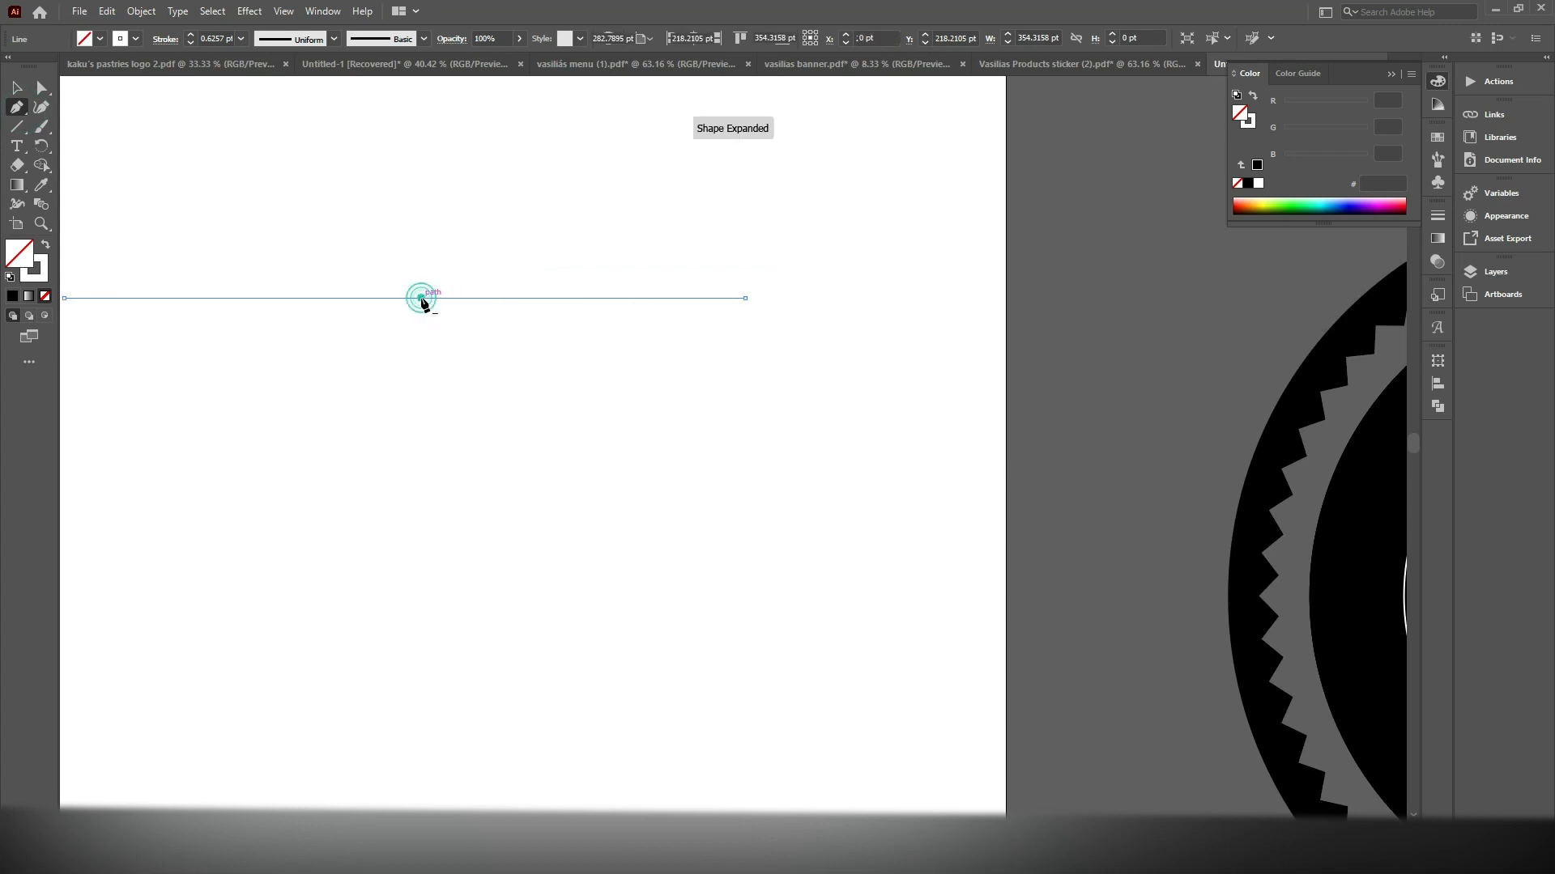
pyautogui.scroll(-3, 451, 282)
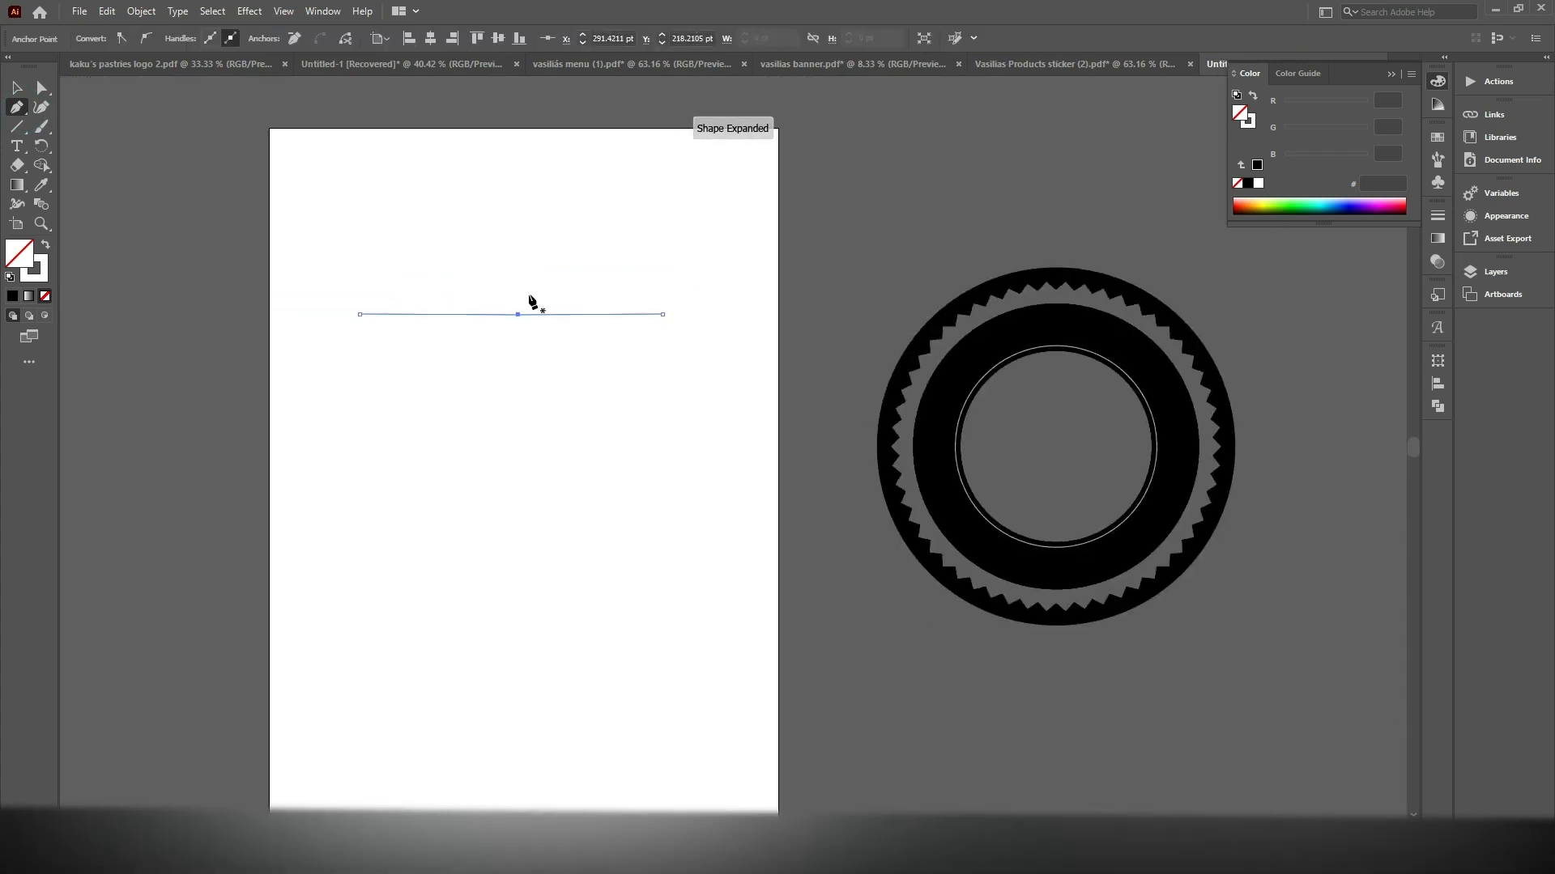
pyautogui.press('Down')
pyautogui.press('Down')
pyautogui.press('Down')
pyautogui.press('Down')
pyautogui.press('Down')
pyautogui.press('Down')
pyautogui.press('Down')
pyautogui.press('Down')
pyautogui.press('Down')
pyautogui.press('Down')
pyautogui.press('Down')
pyautogui.press('Down')
pyautogui.press('Down')
pyautogui.press('Down')
pyautogui.press('Down')
pyautogui.press('Down')
pyautogui.press('Down')
pyautogui.press('Down')
pyautogui.press('Down')
pyautogui.press('Down')
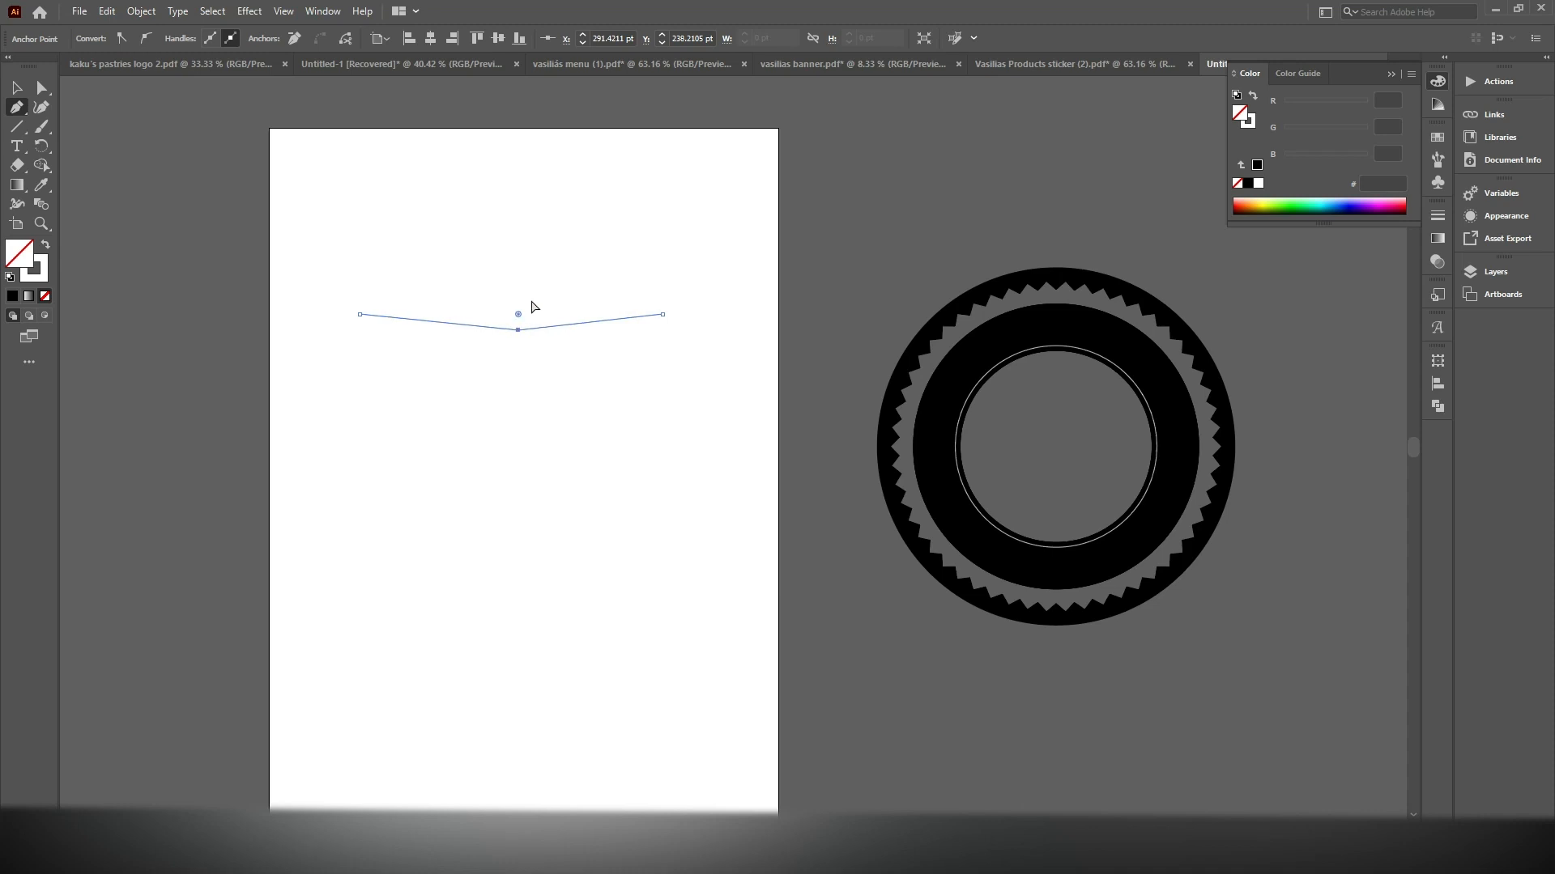
pyautogui.press('Up')
pyautogui.press('Up')
pyautogui.press('Up')
pyautogui.click(15, 88)
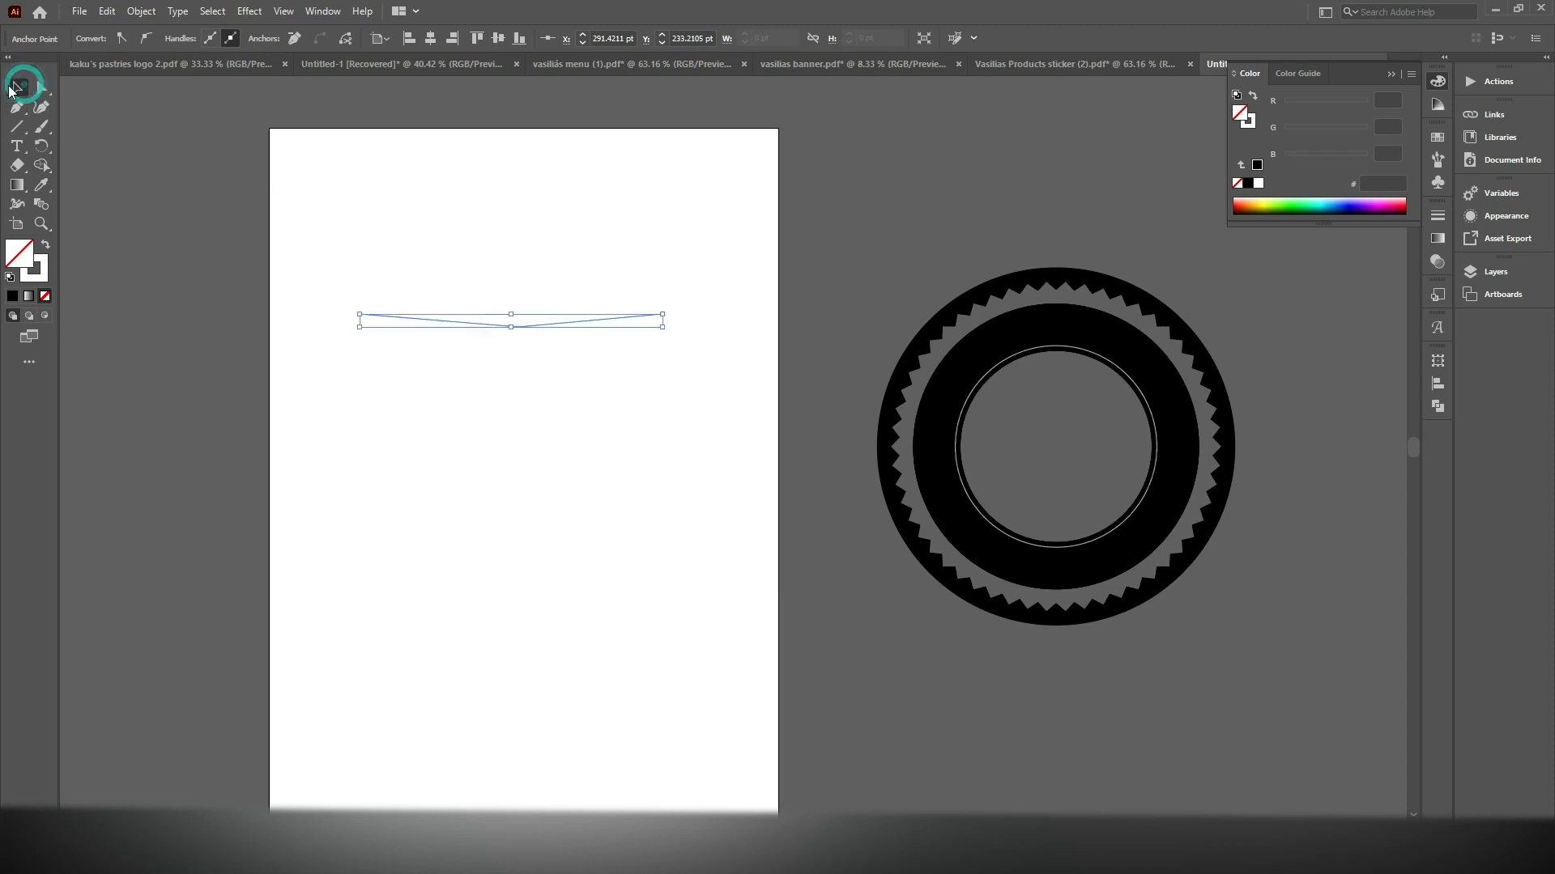
pyautogui.hotkey('ctrl', 'z')
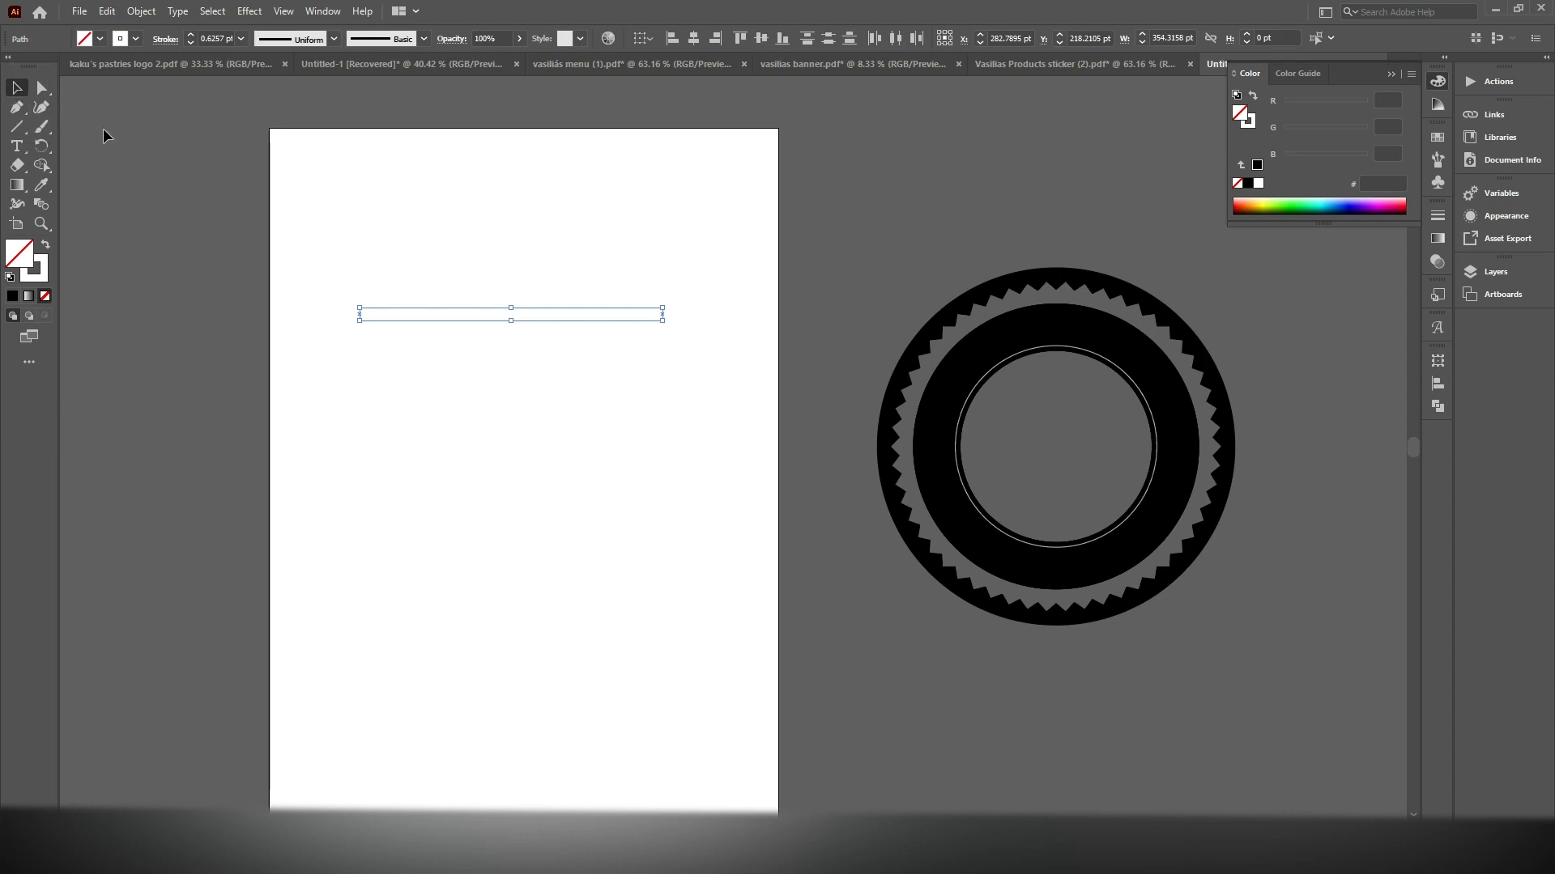
pyautogui.click(104, 129)
# Draw a horizontal straight line about 337 pt long across the upper half of the empty artboard
pyautogui.click(20, 128)
pyautogui.moveTo(365, 342); pyautogui.dragTo(656, 369)
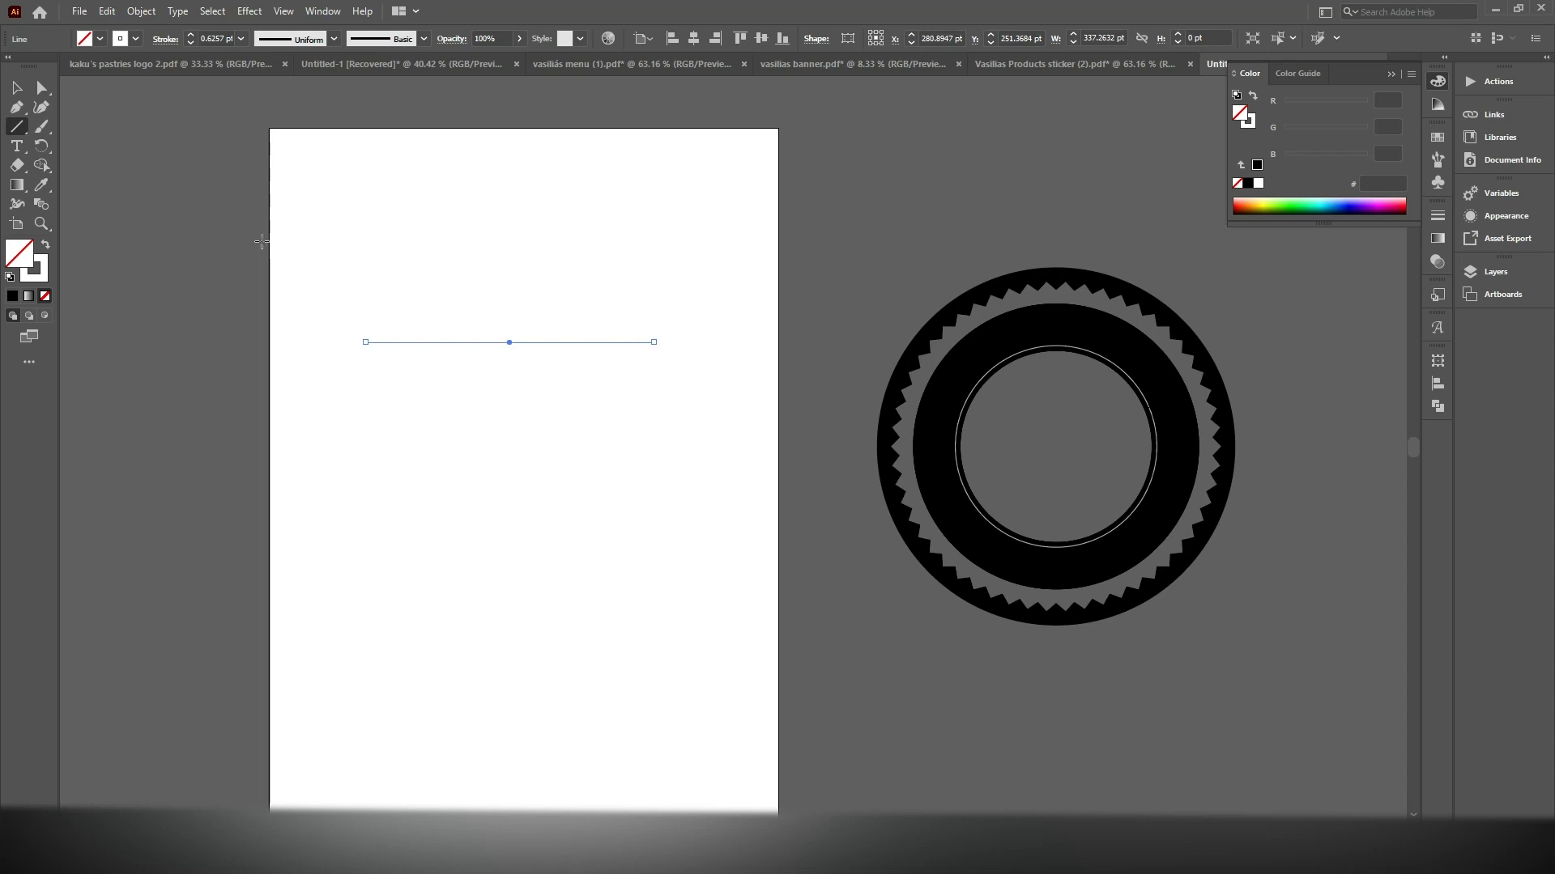
pyautogui.scroll(1, 453, 348)
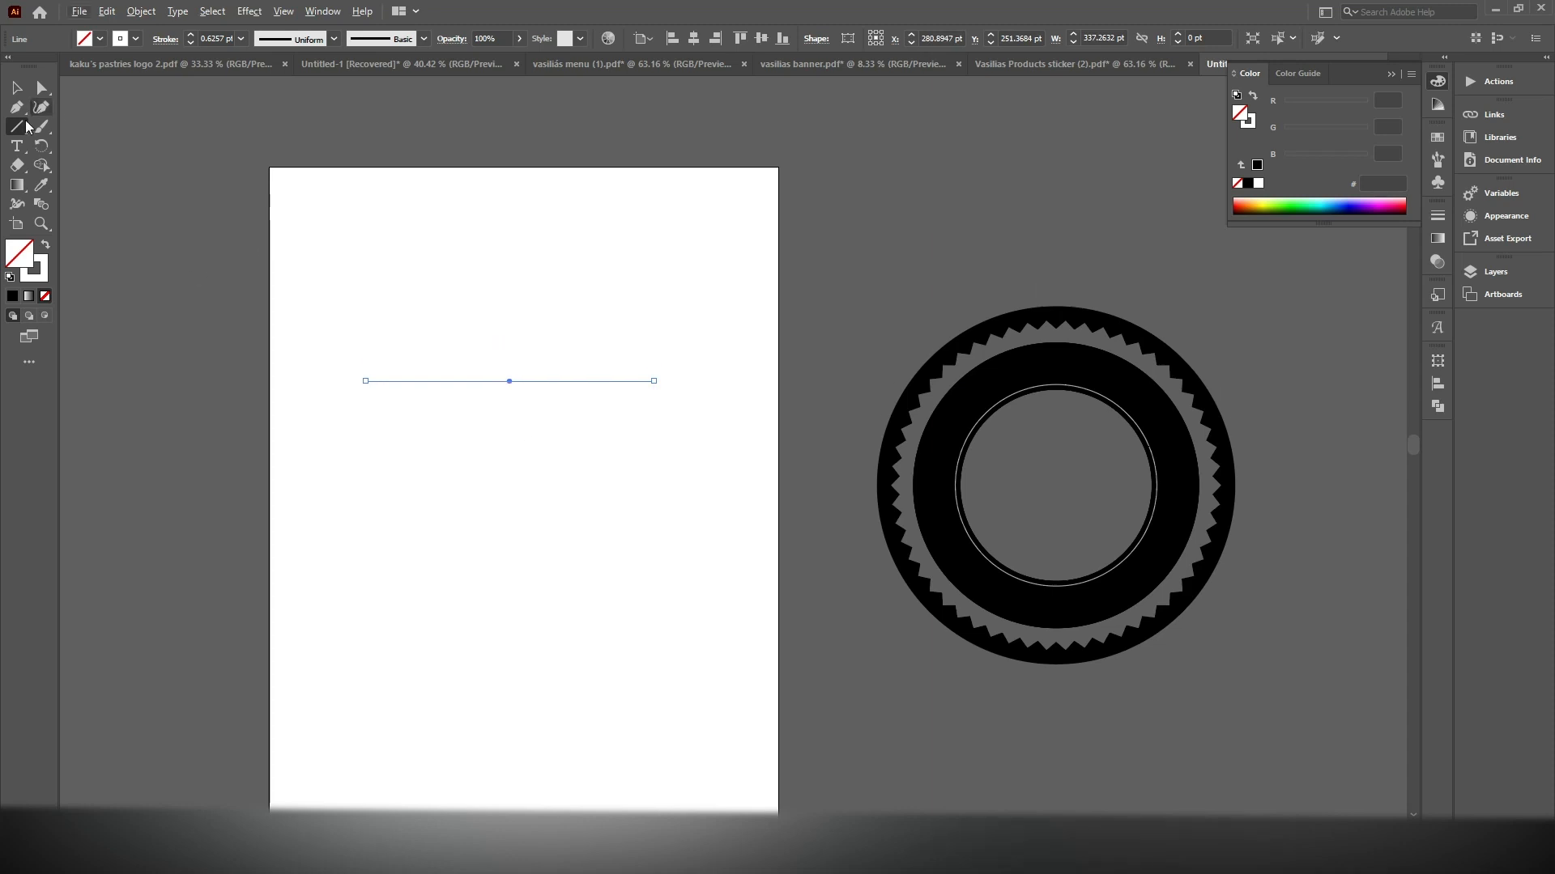
pyautogui.click(17, 107)
pyautogui.scroll(2, 532, 367)
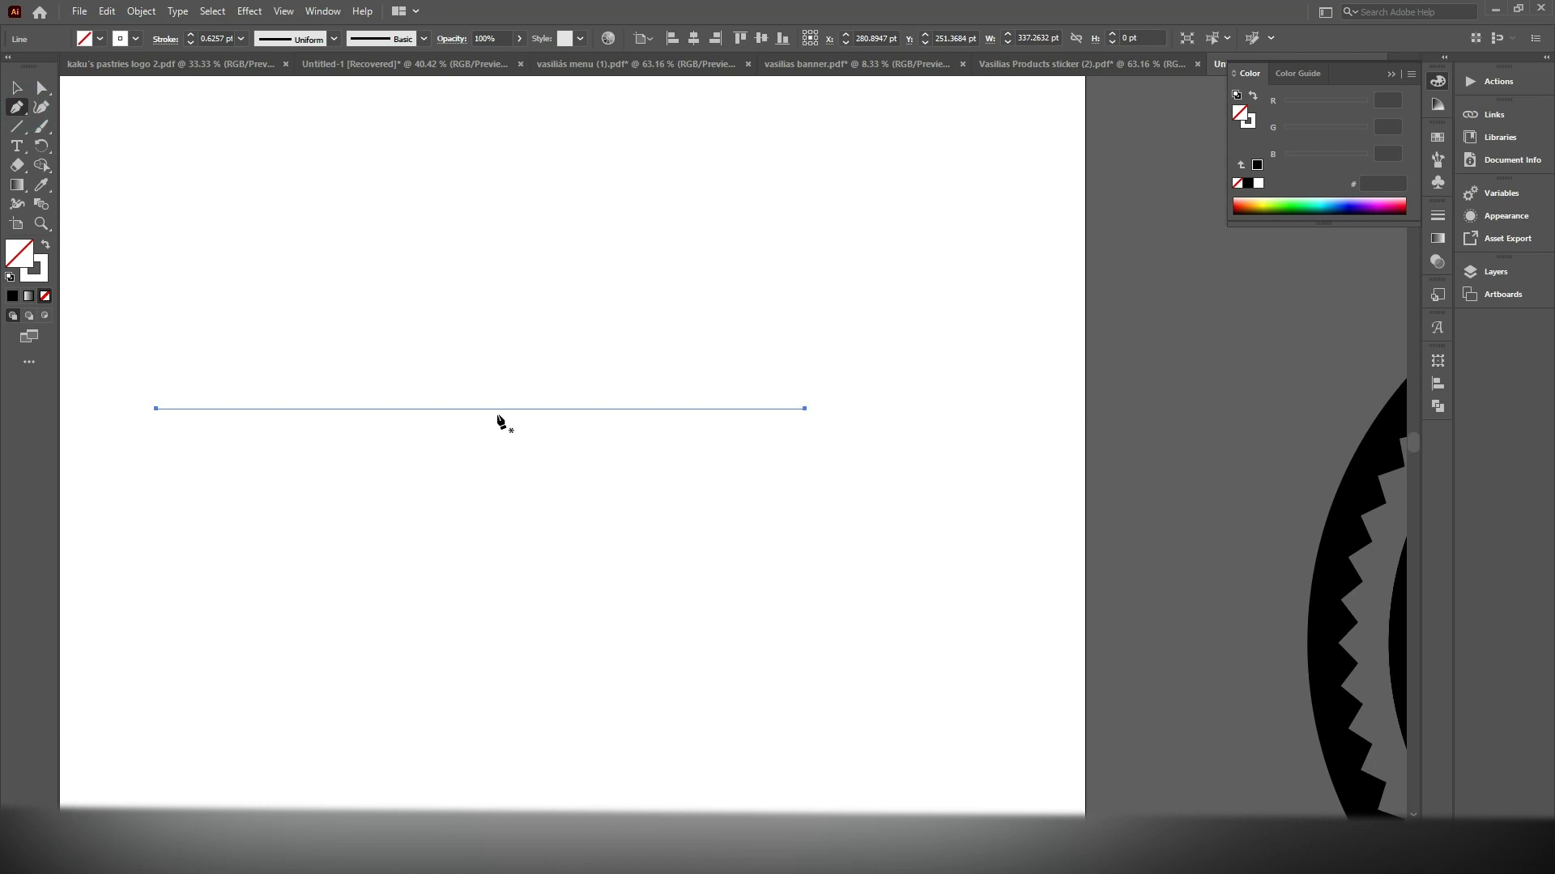
pyautogui.scroll(-3, 498, 403)
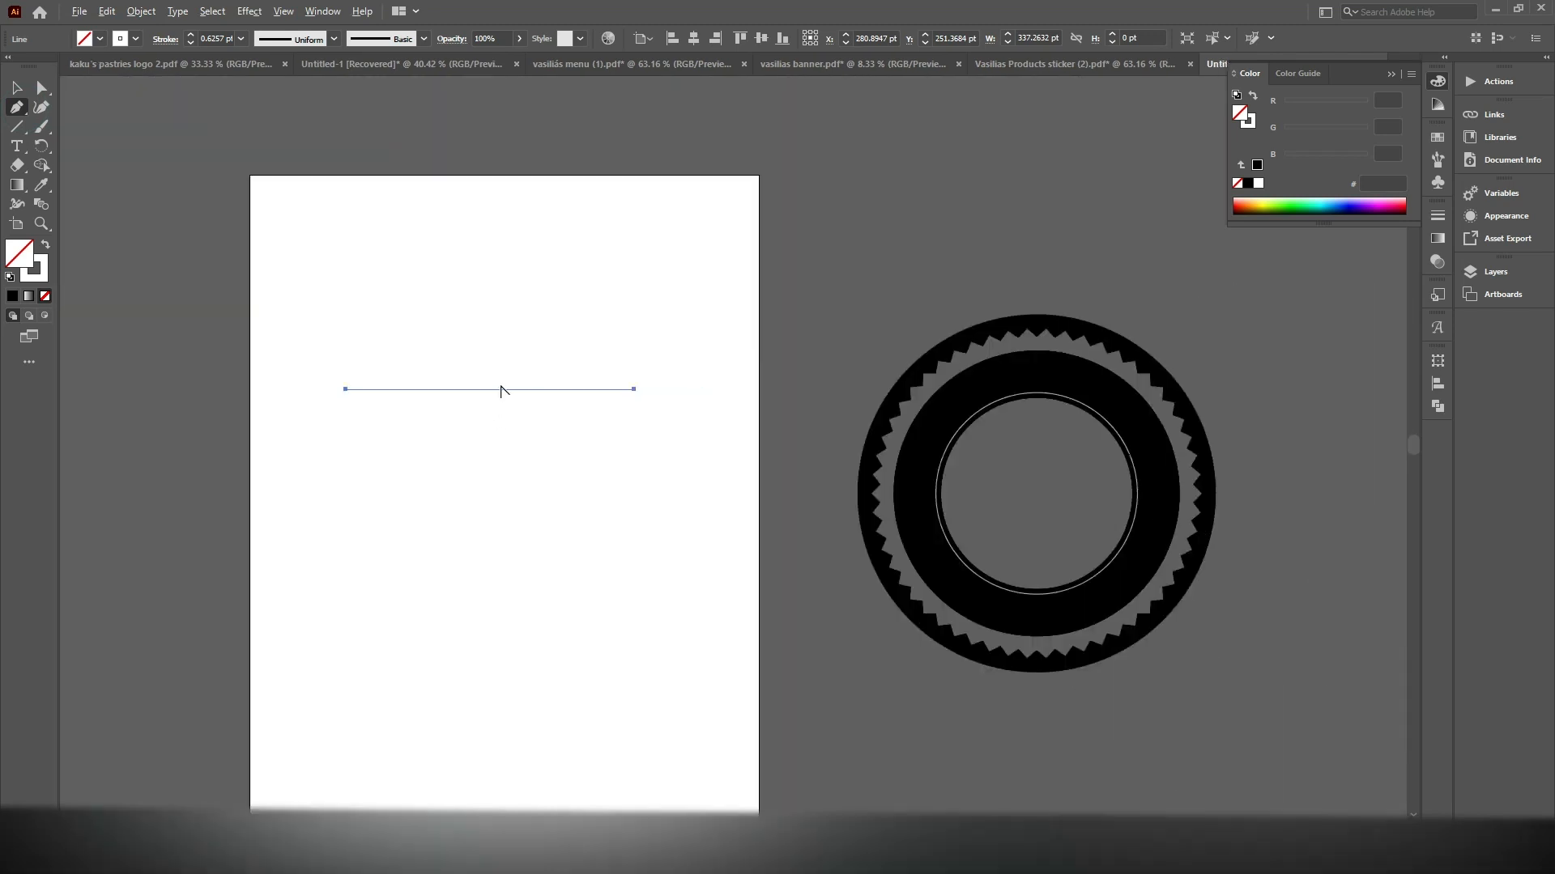
# Show the rulers and place a vertical guide near the midpoint of the horizontal line
pyautogui.press('v')
pyautogui.hotkey('ctrl', 'r')
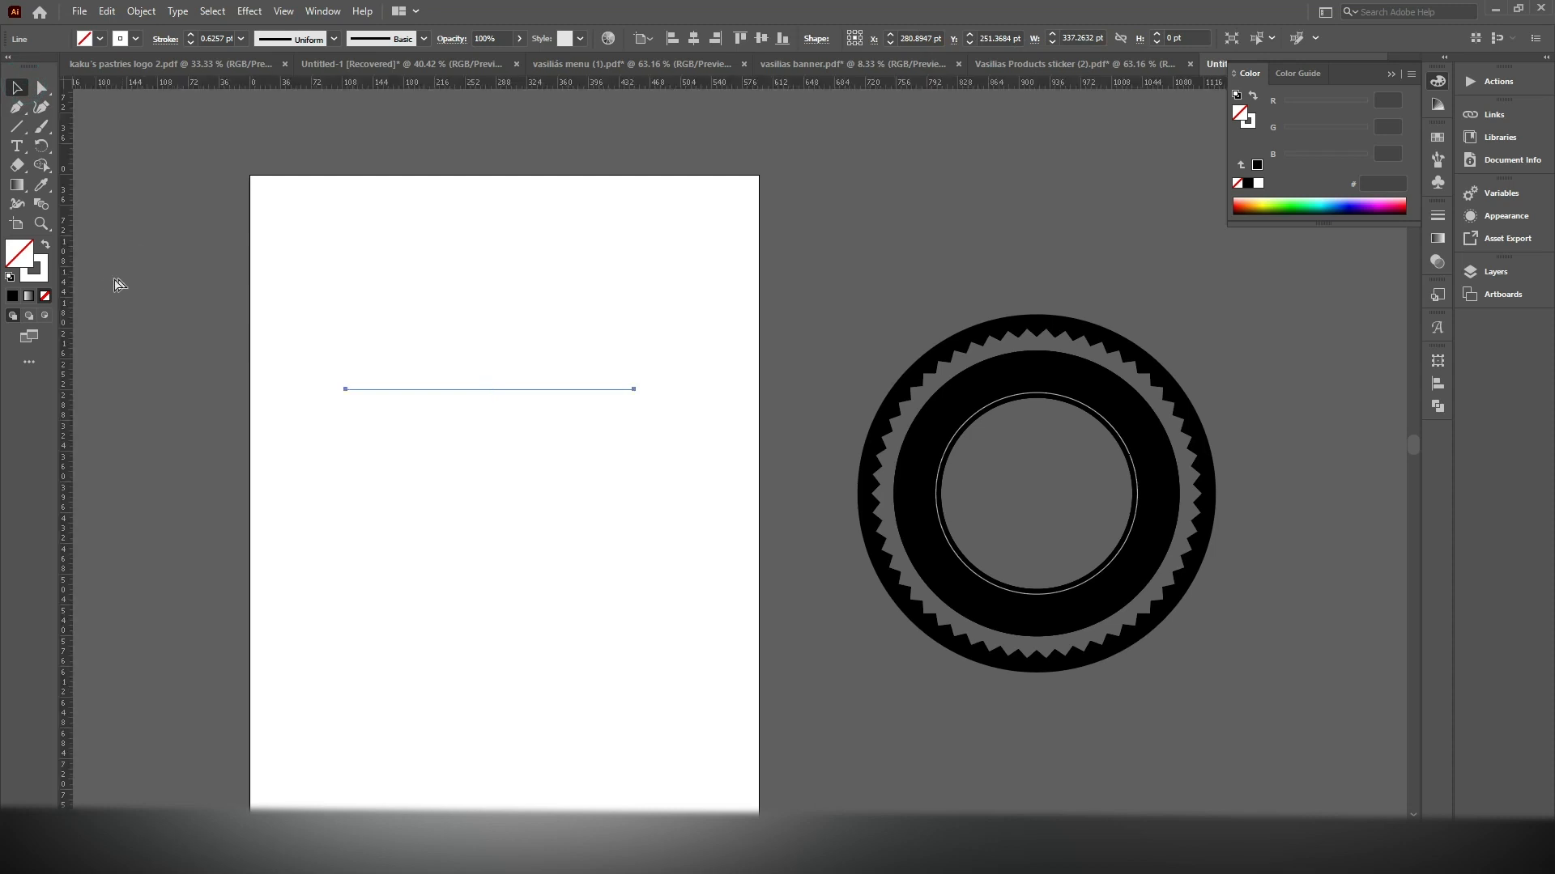
pyautogui.moveTo(163, 272); pyautogui.dragTo(492, 333)
pyautogui.scroll(1, 494, 364)
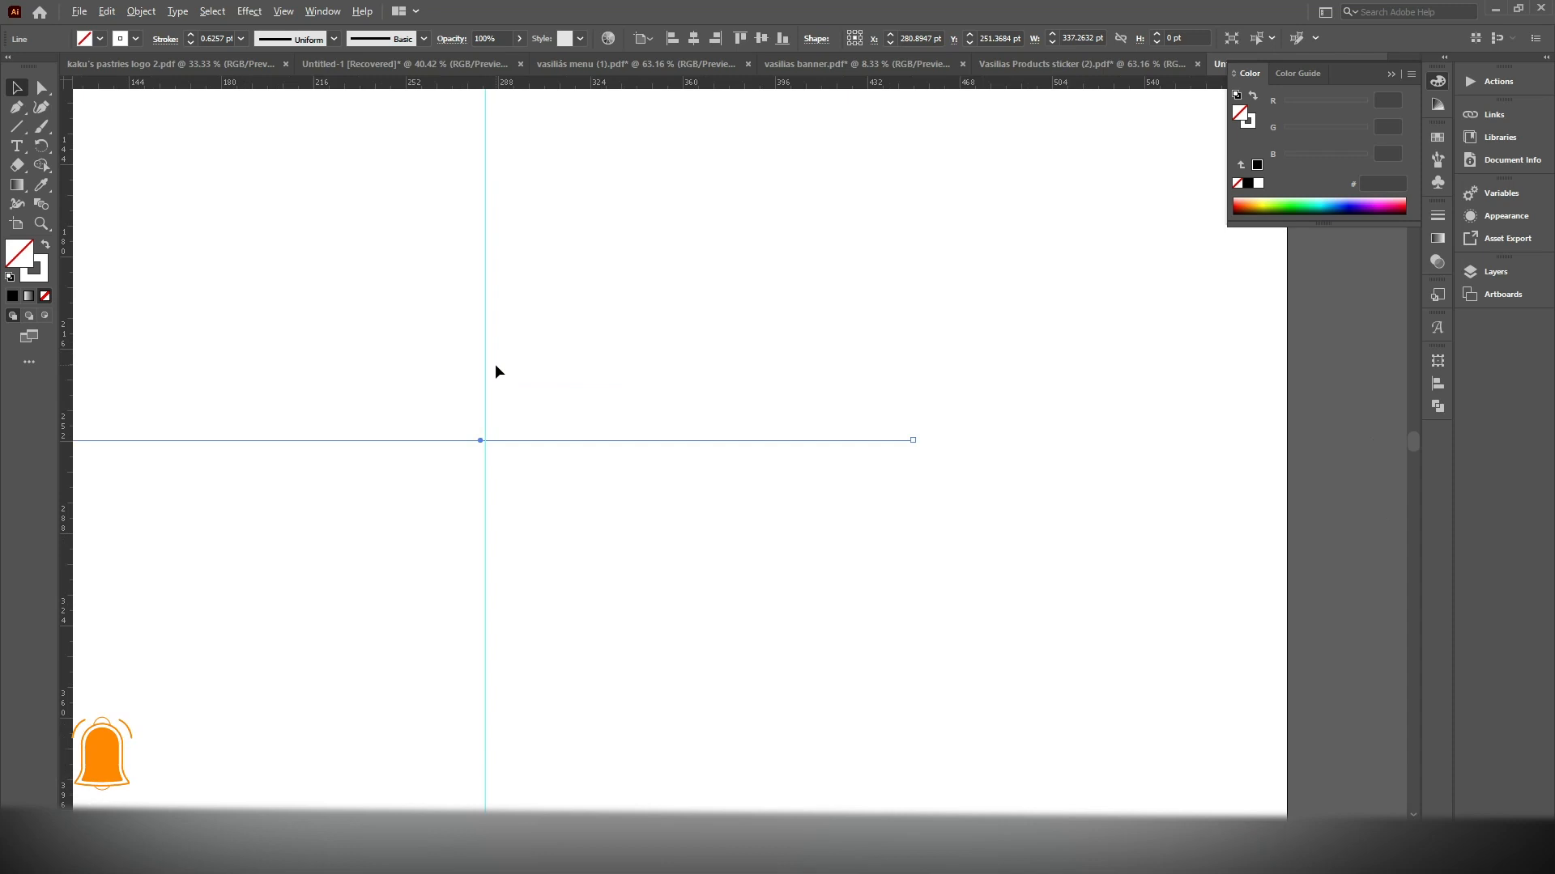
pyautogui.scroll(1, 489, 369)
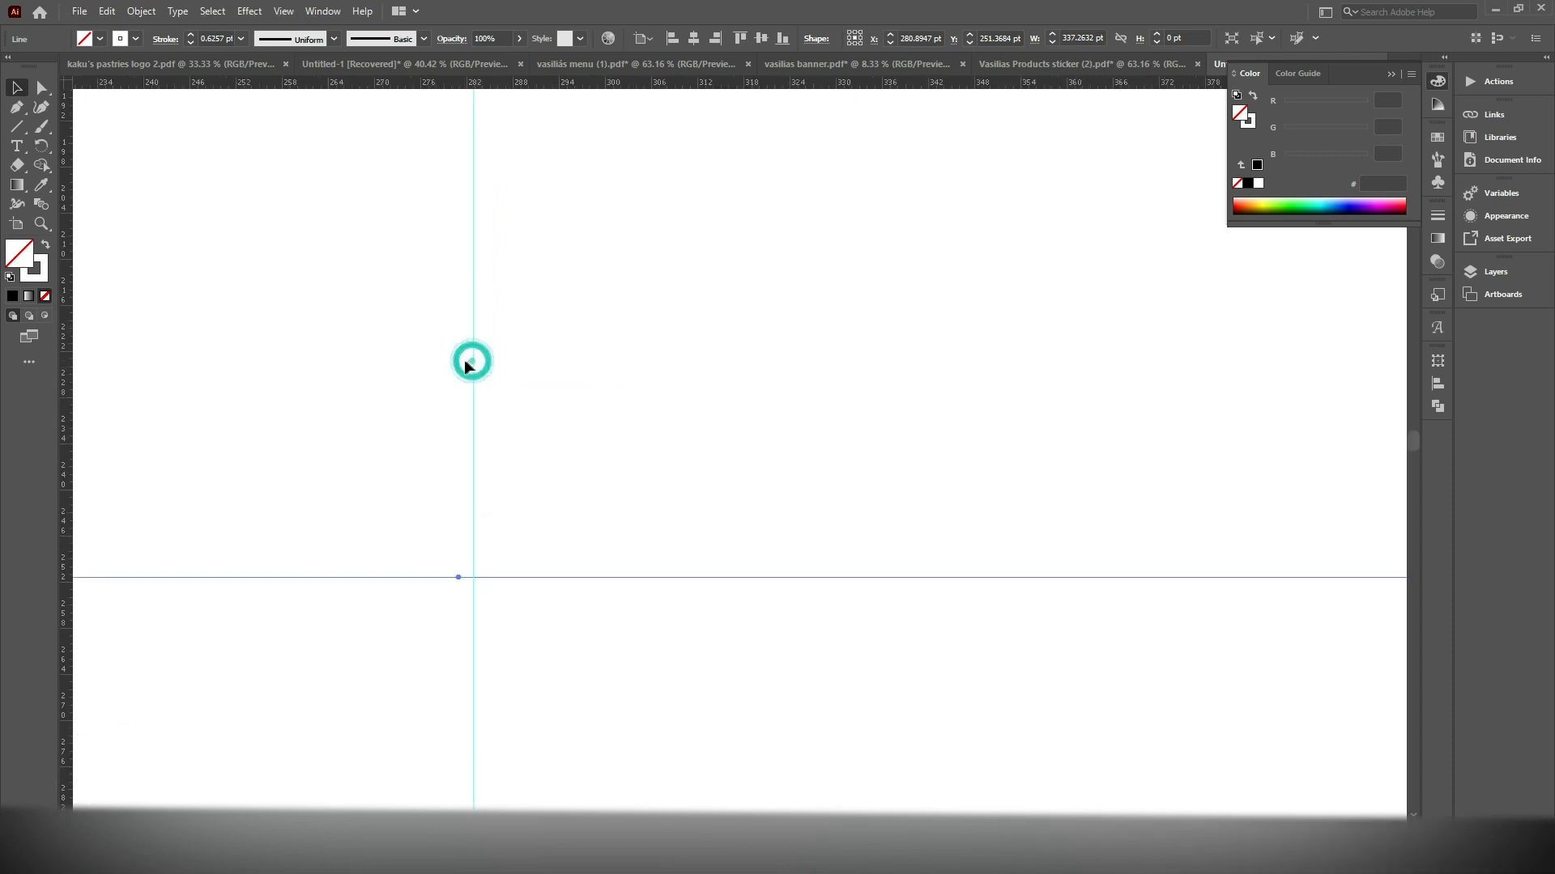
# Unlock the guides and shift the vertical guide slightly closer to the line's midpoint
pyautogui.click(459, 361)
pyautogui.moveTo(593, 399); pyautogui.dragTo(465, 621)
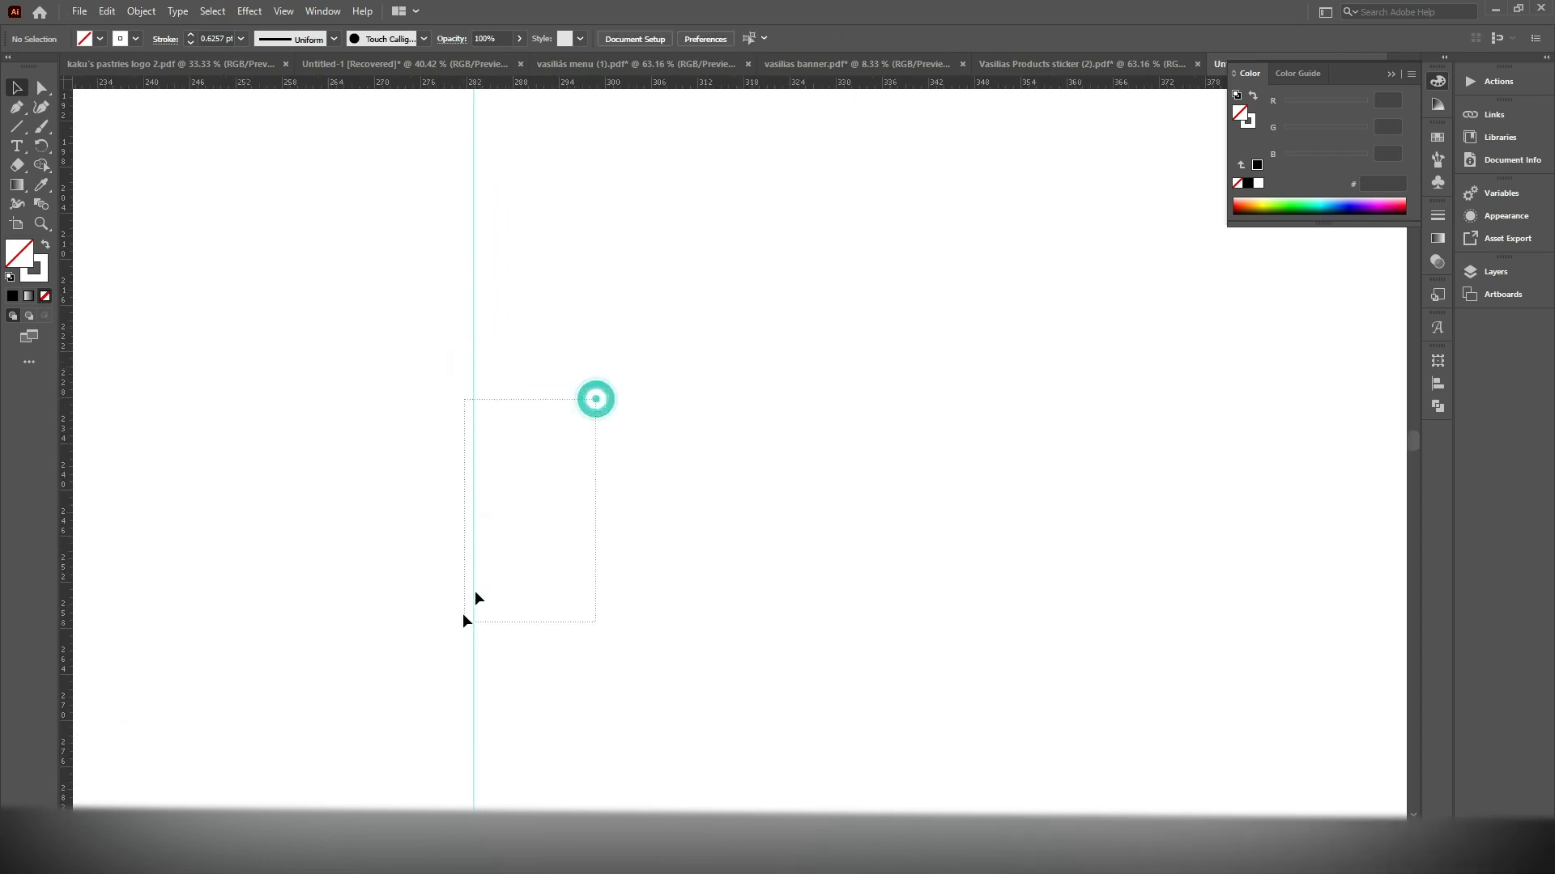
pyautogui.click(452, 451)
pyautogui.rightClick(563, 450)
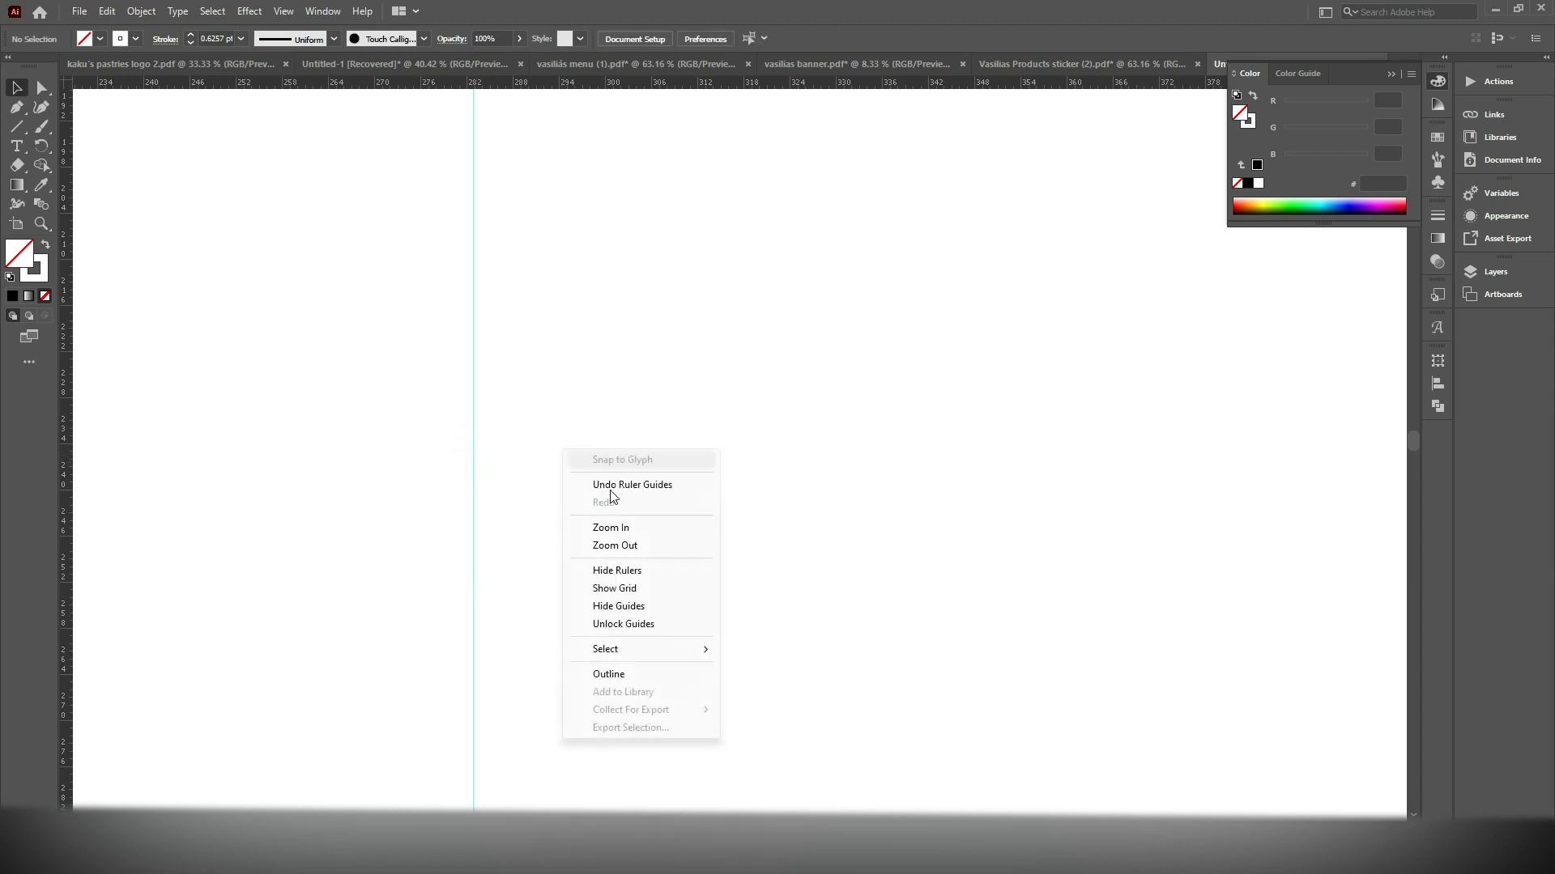
pyautogui.click(611, 622)
pyautogui.click(492, 577)
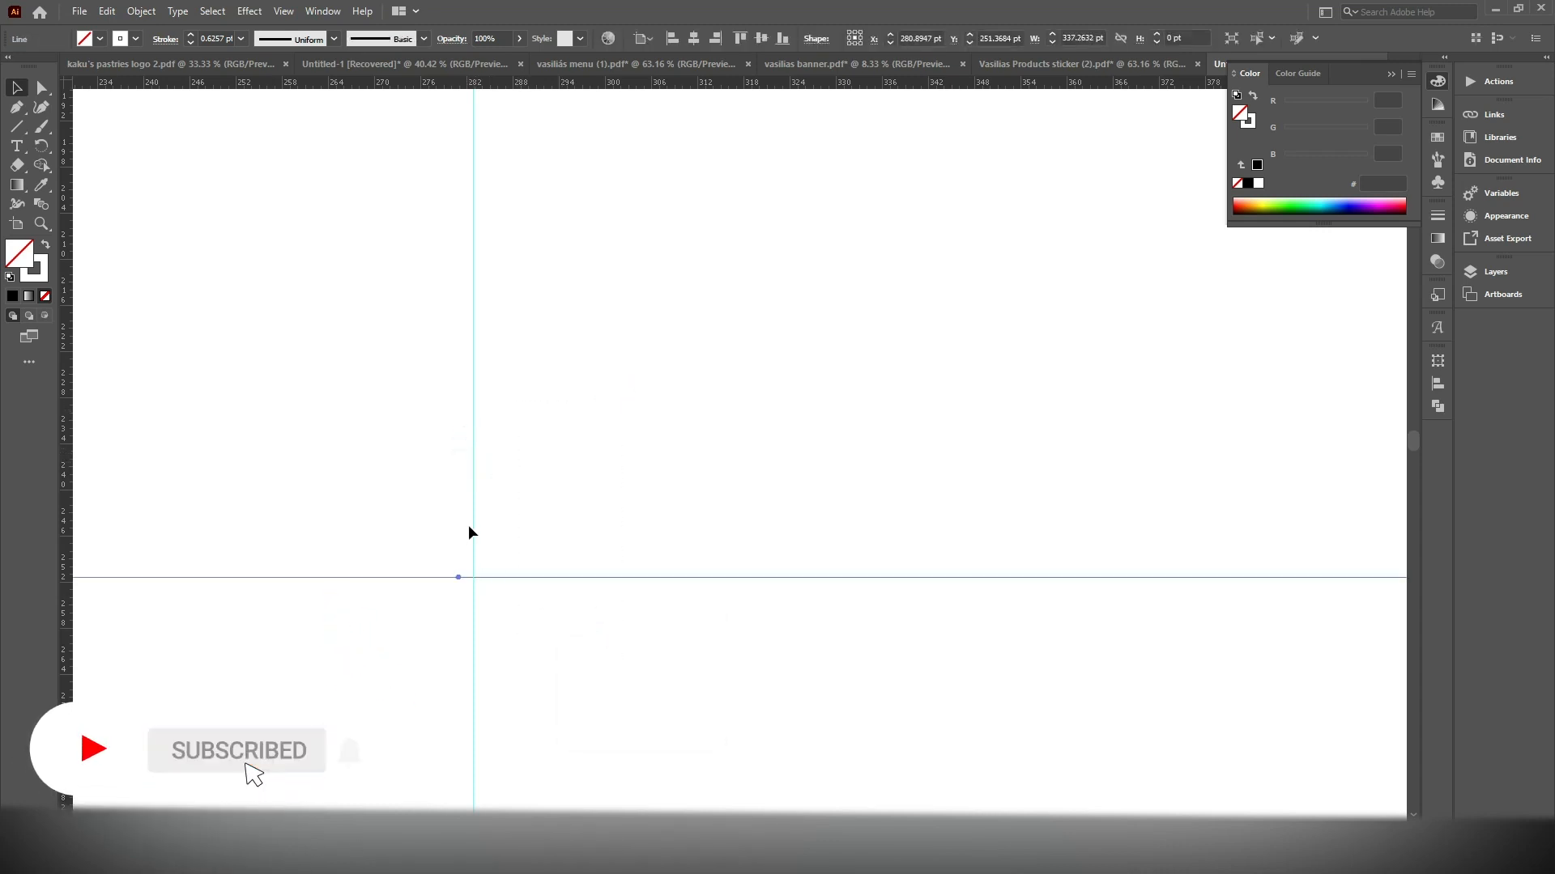
pyautogui.click(474, 523)
pyautogui.moveTo(468, 522); pyautogui.dragTo(465, 522)
# Set the horizontal line's stroke to 3 pt and colour it black
pyautogui.moveTo(600, 499); pyautogui.dragTo(499, 655)
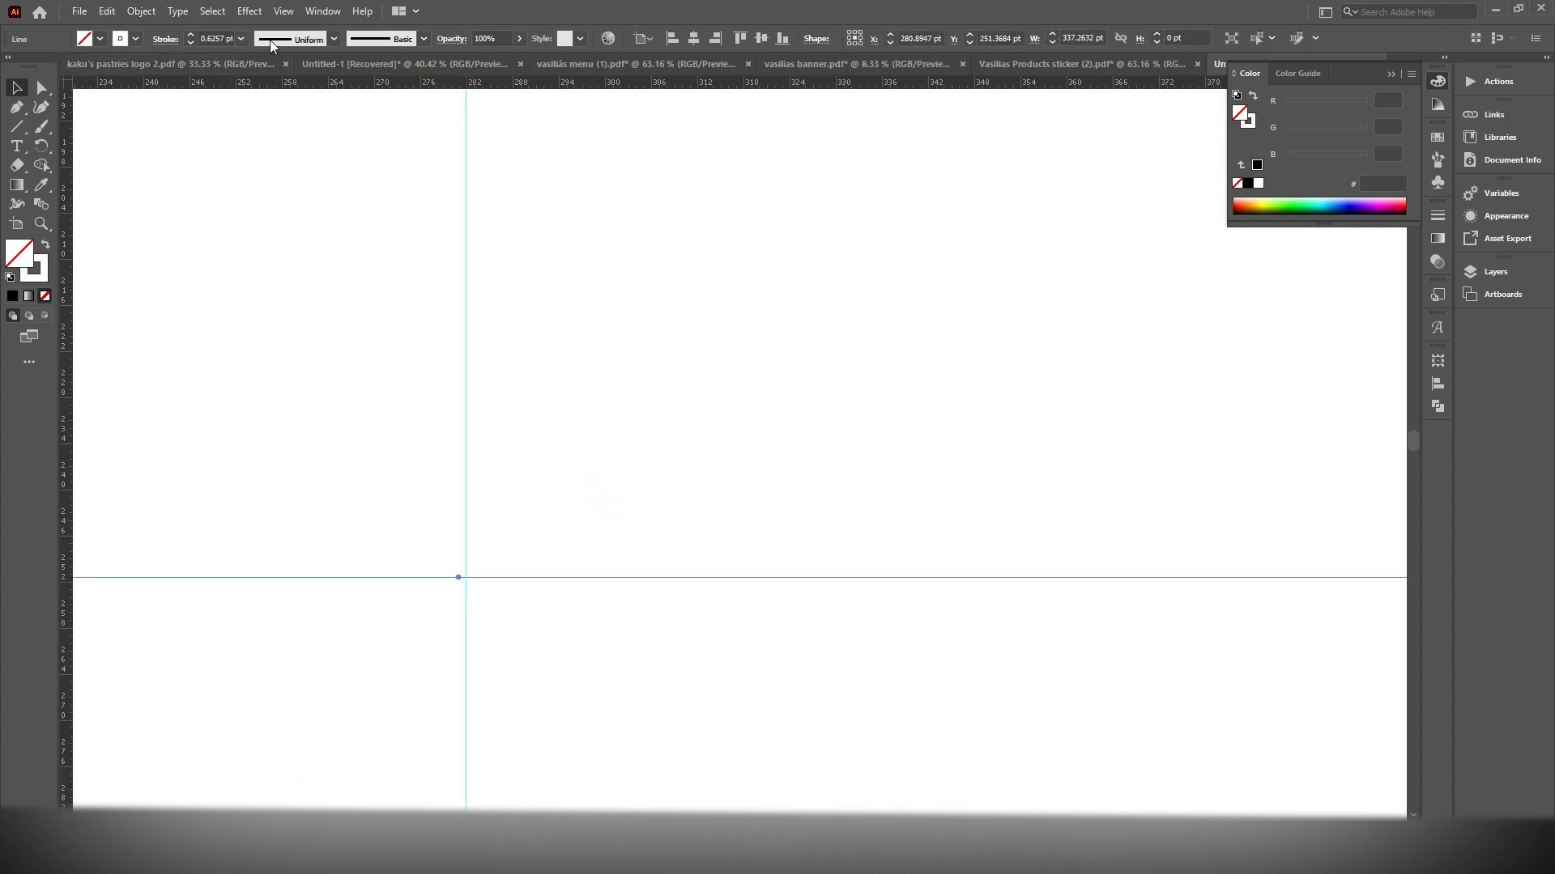
pyautogui.click(190, 35)
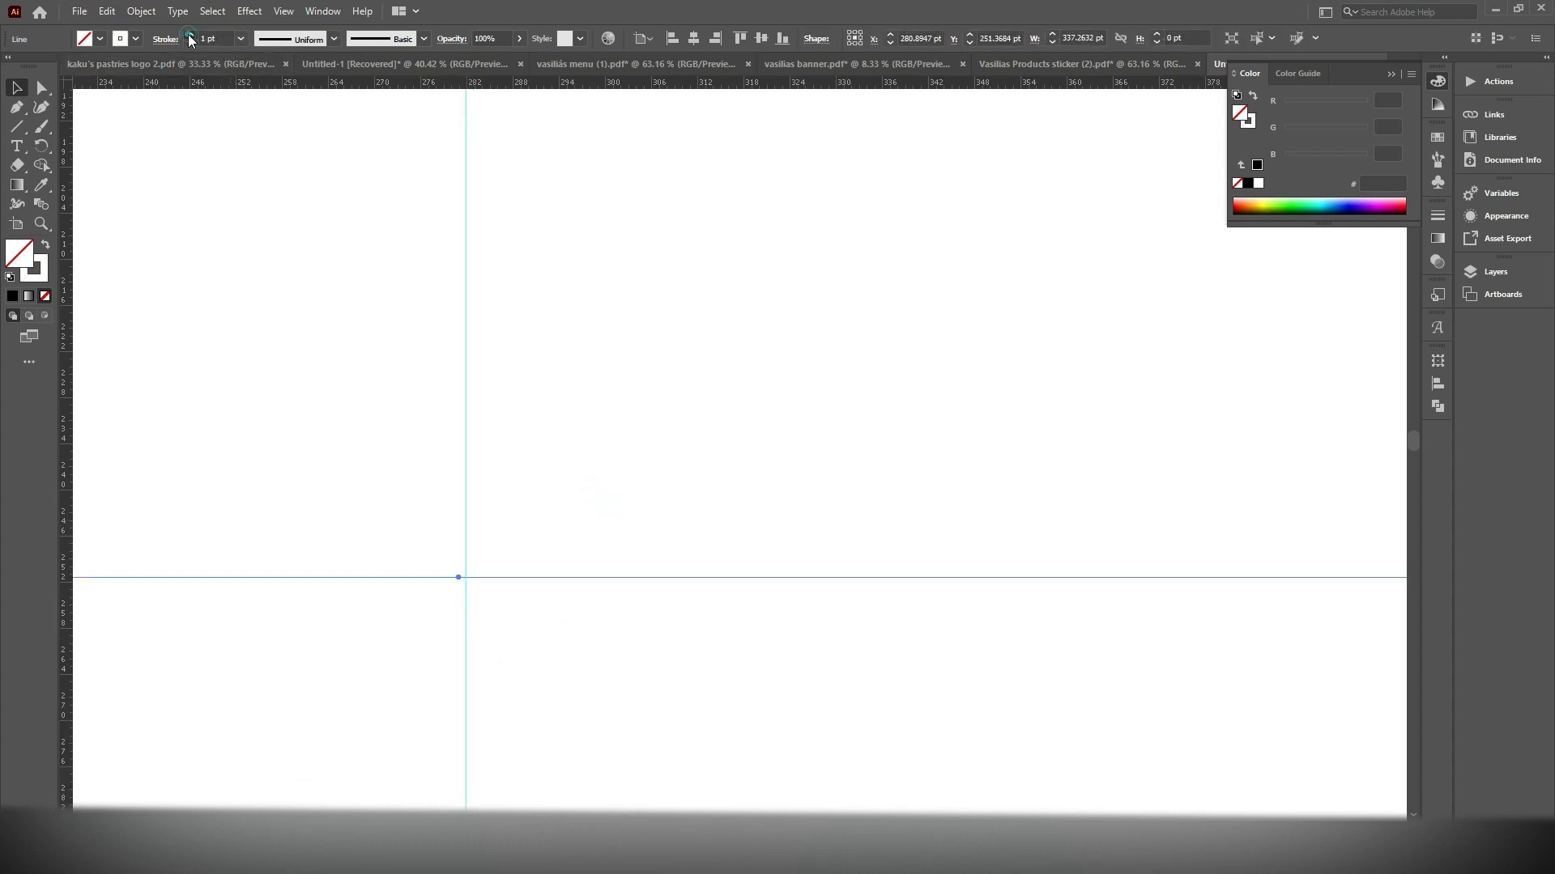
pyautogui.click(43, 273)
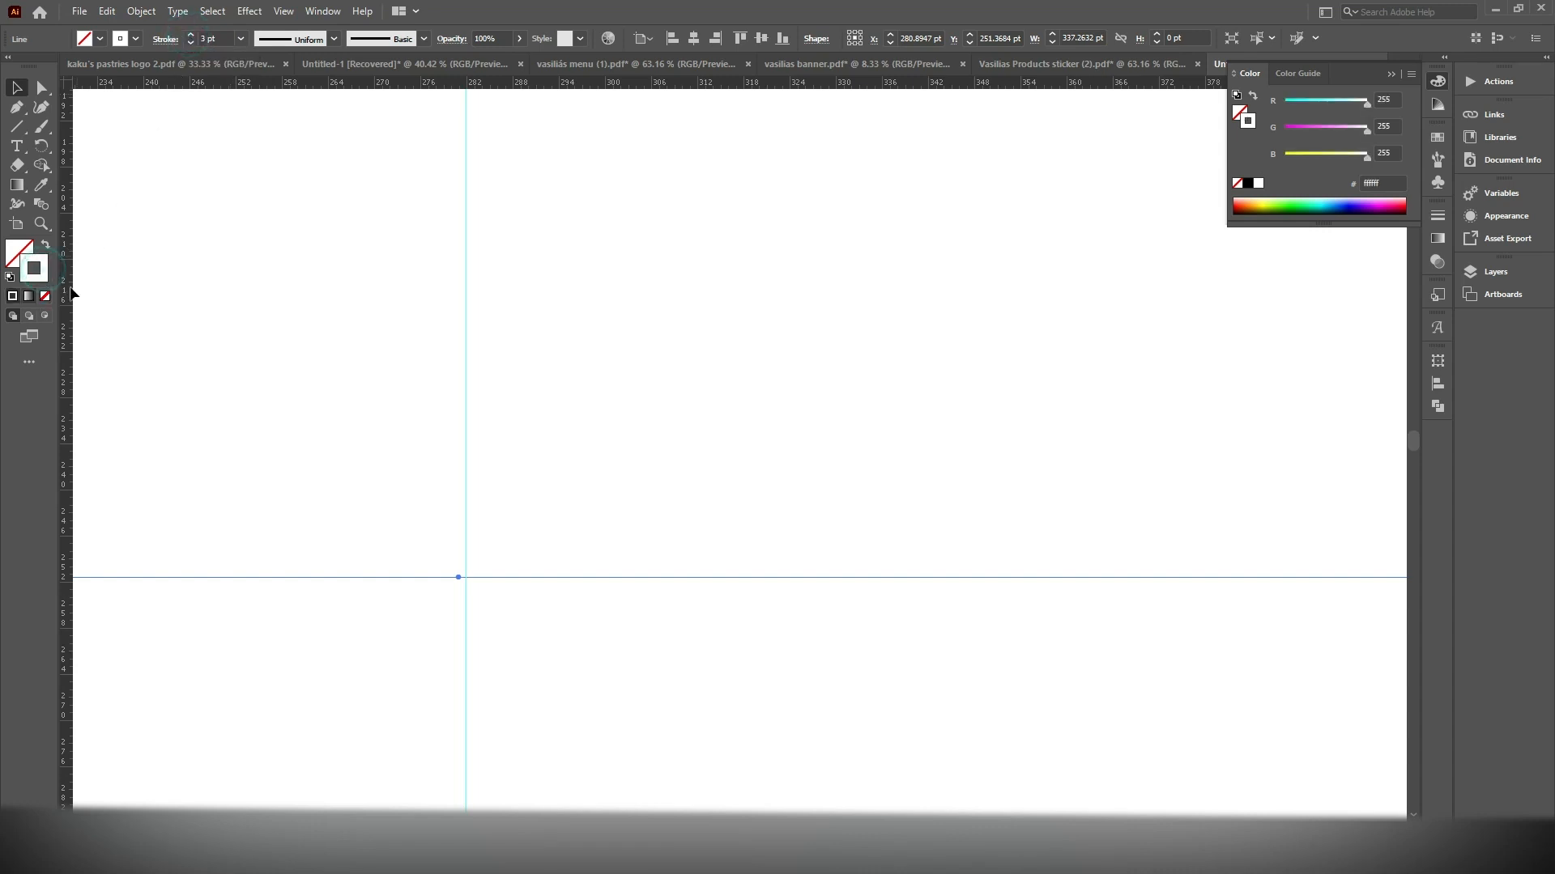
pyautogui.click(1246, 184)
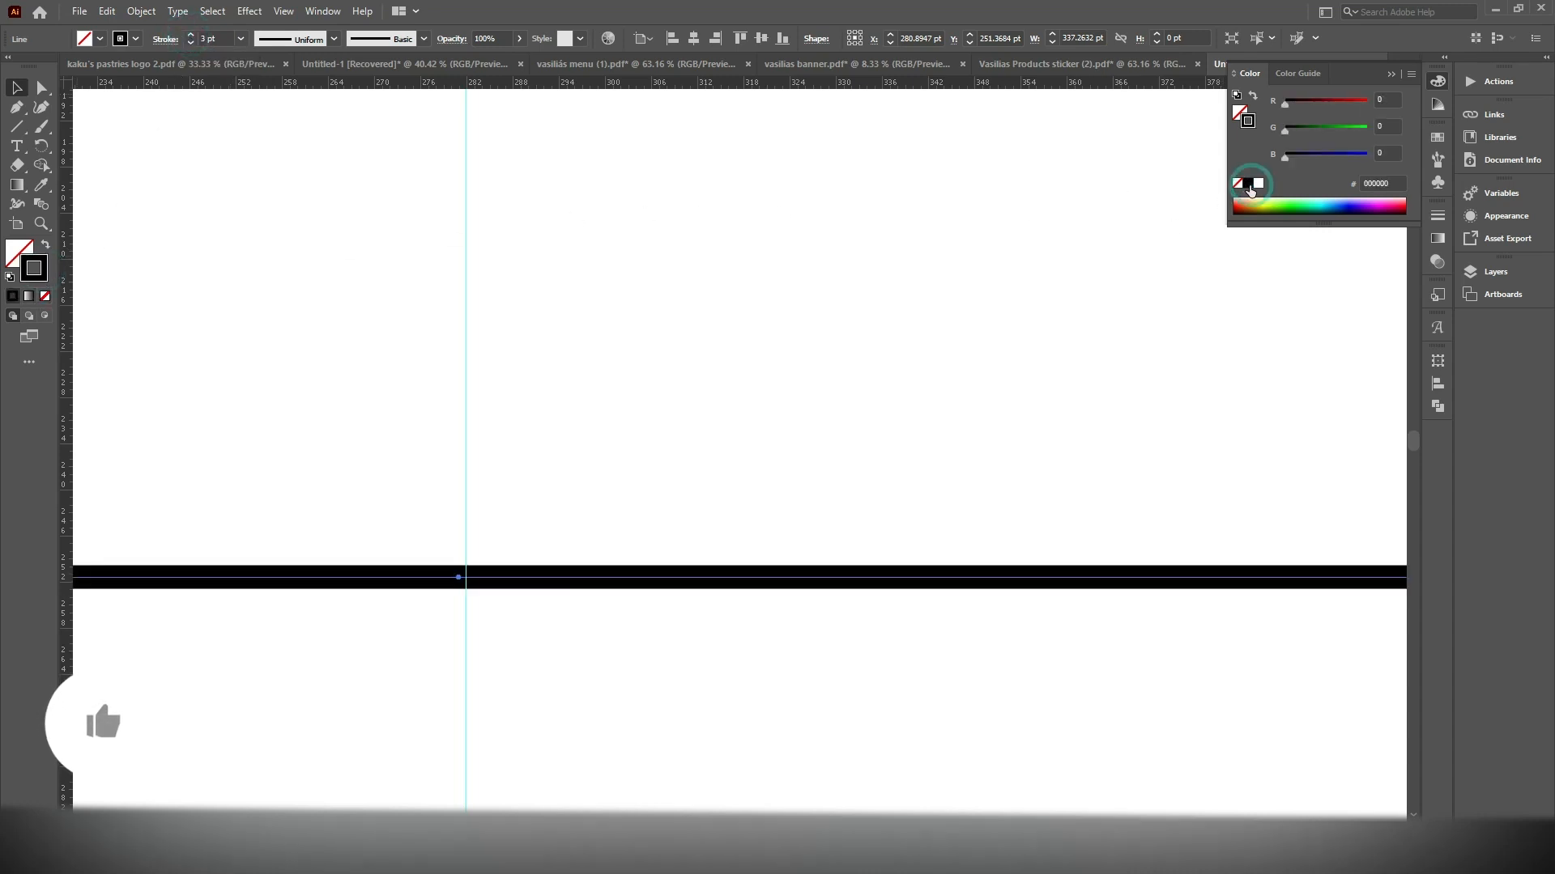
# Align the horizontal line and the vertical guide to each other by their horizontal centres
pyautogui.click(454, 433)
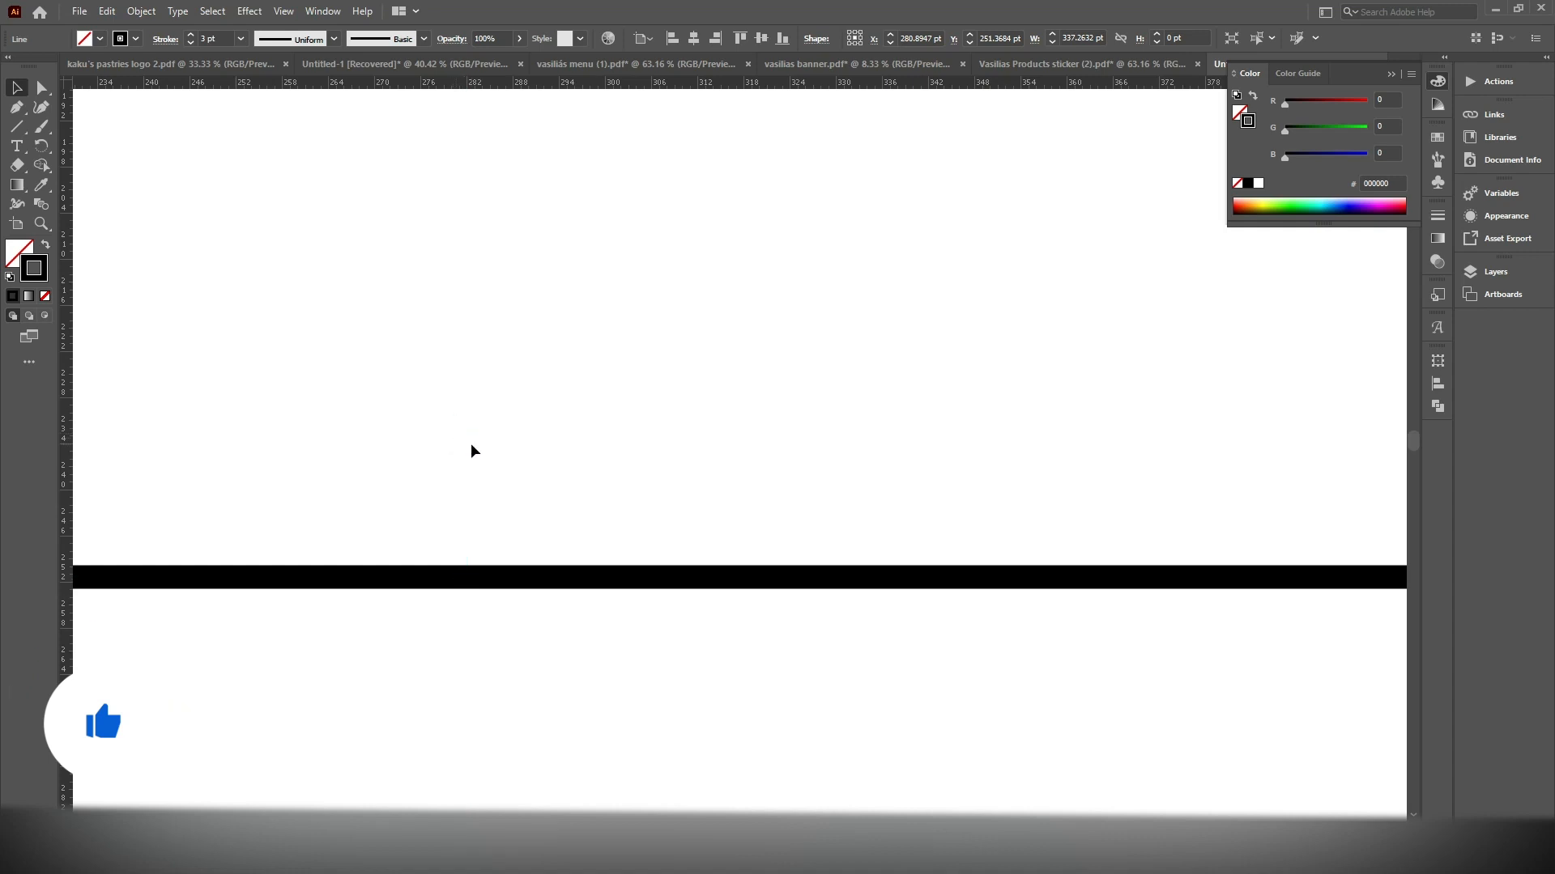
pyautogui.moveTo(471, 444); pyautogui.dragTo(472, 444)
pyautogui.scroll(-4, 507, 466)
pyautogui.moveTo(660, 457); pyautogui.dragTo(347, 577)
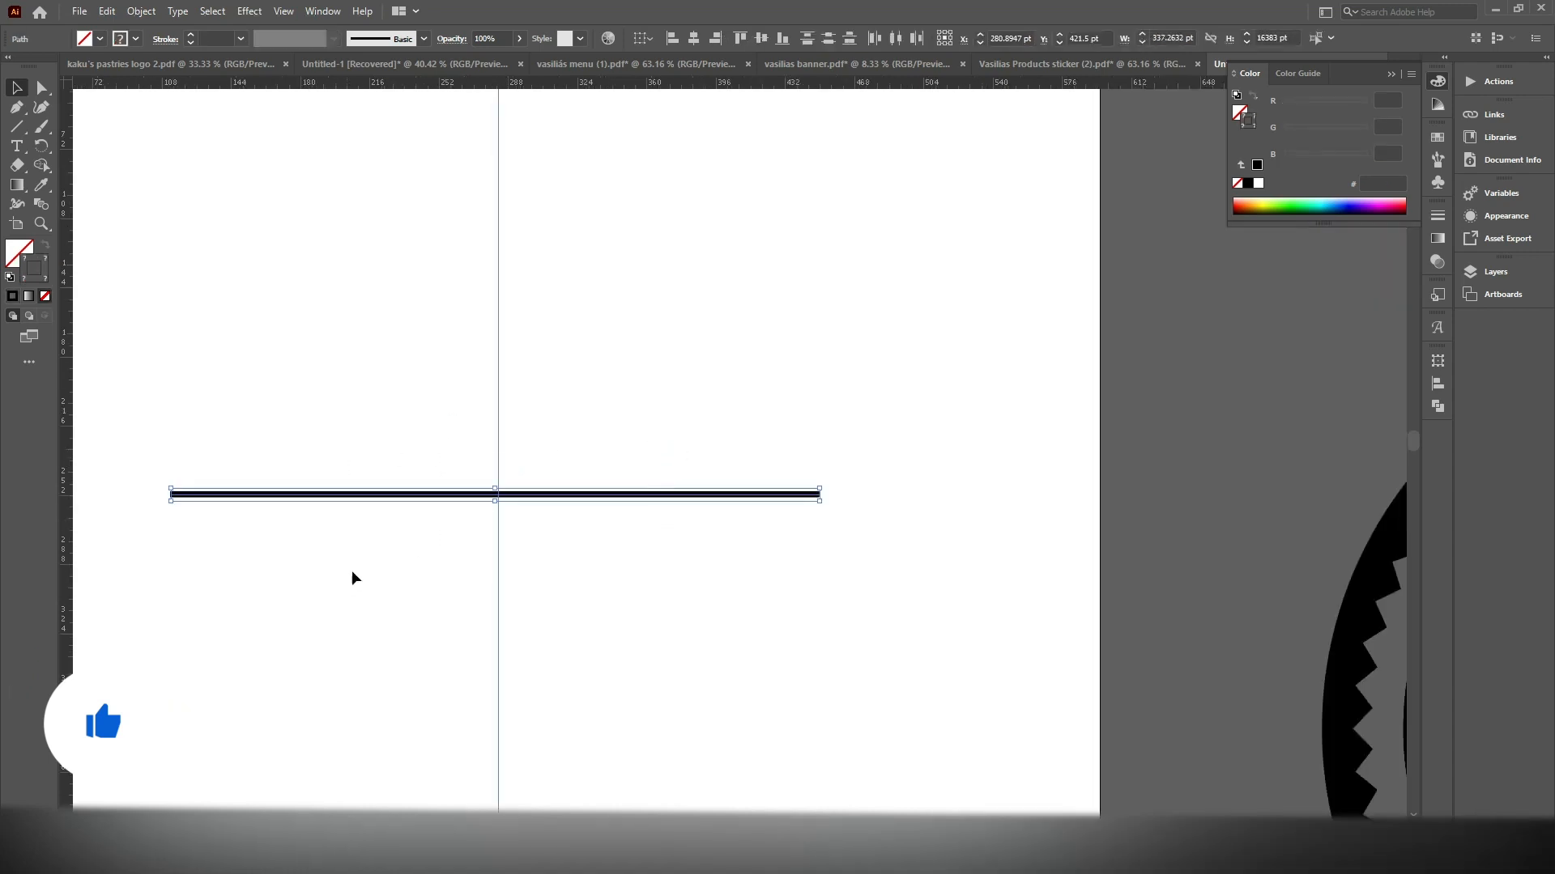
pyautogui.scroll(3, 449, 510)
pyautogui.click(545, 417)
pyautogui.hotkey('ctrl', 'z')
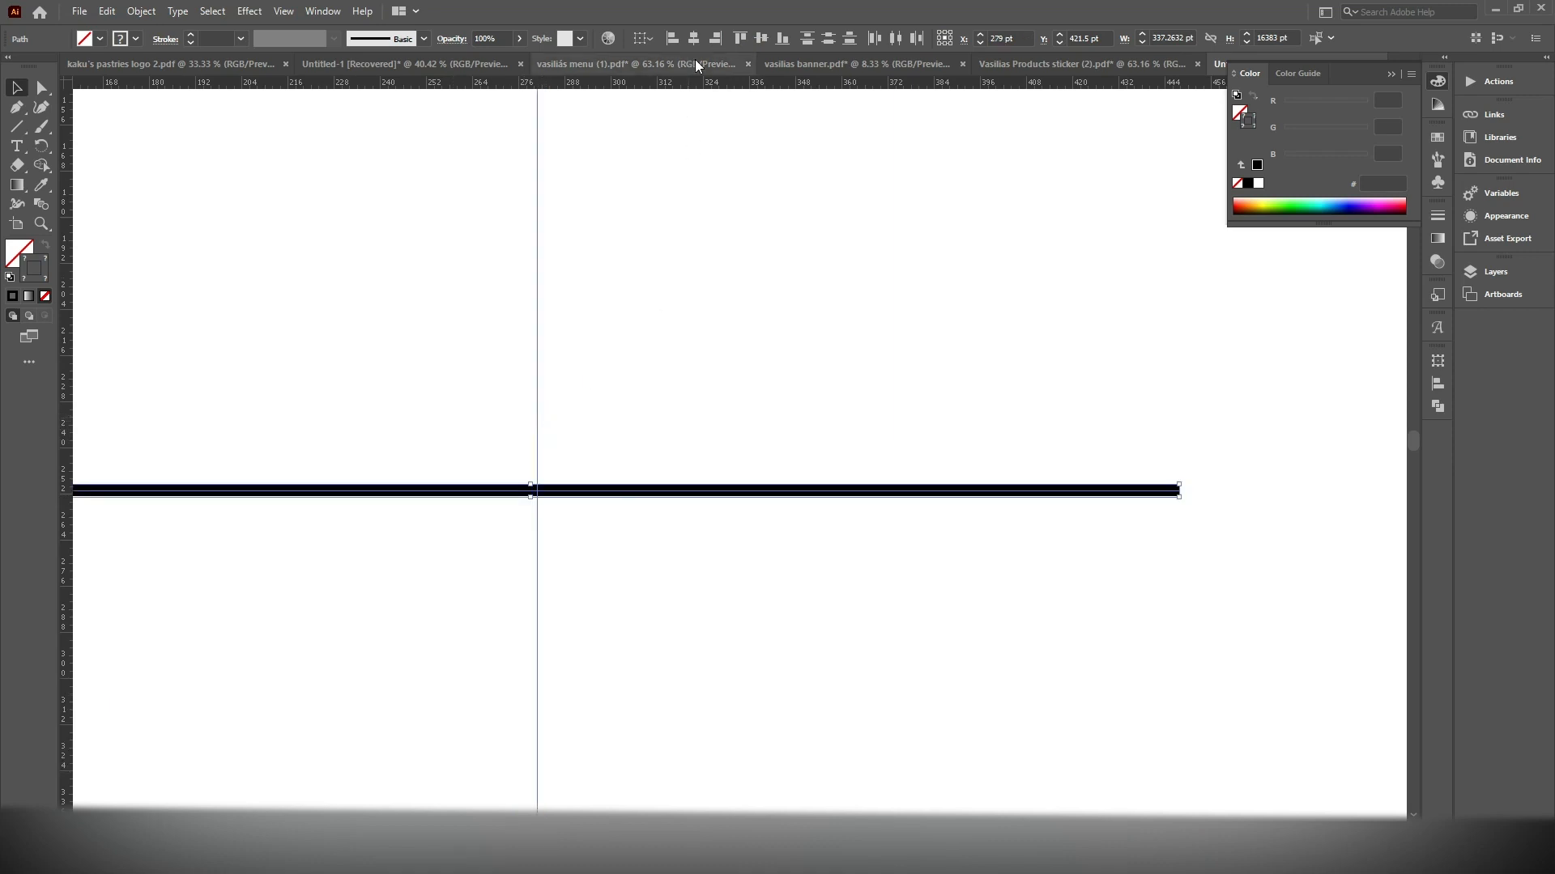
pyautogui.click(697, 35)
pyautogui.click(612, 402)
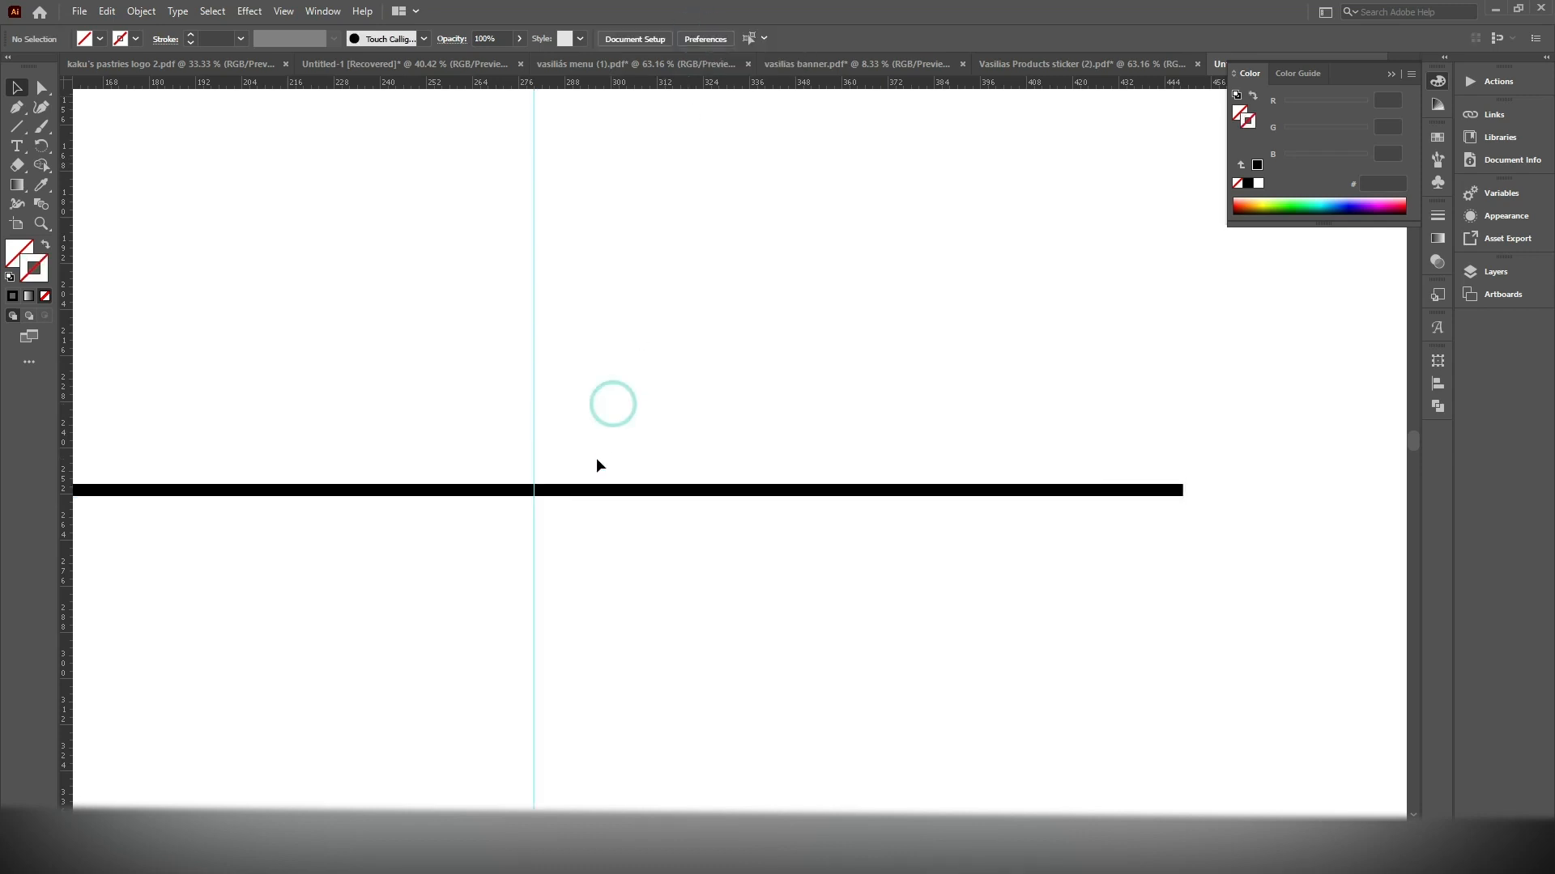
# Lock the guides and select the horizontal line on its own
pyautogui.moveTo(812, 403); pyautogui.dragTo(531, 531)
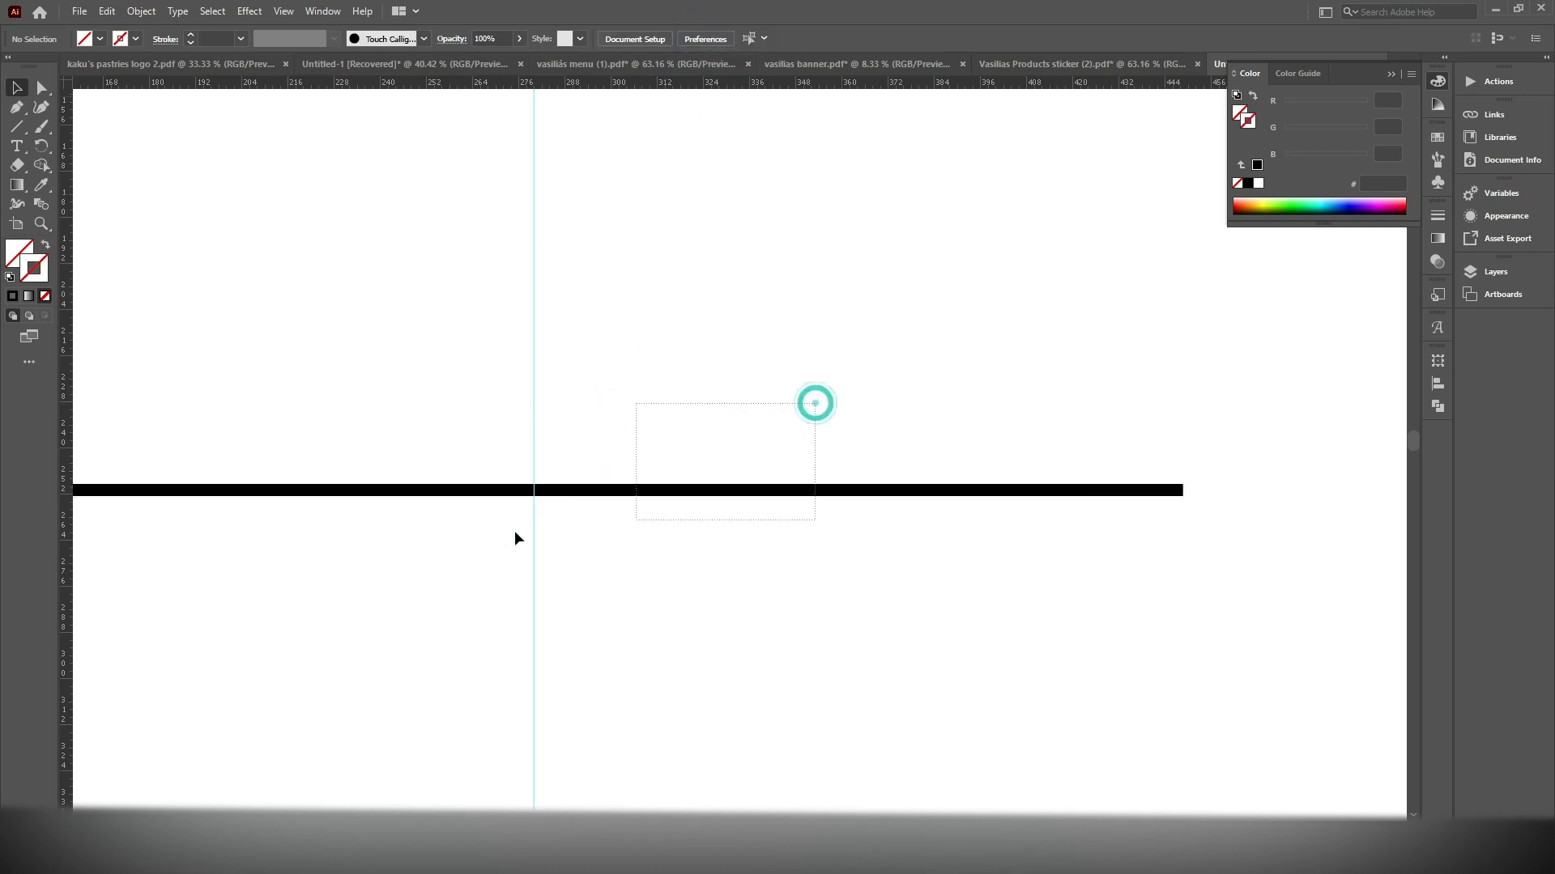
pyautogui.rightClick(599, 322)
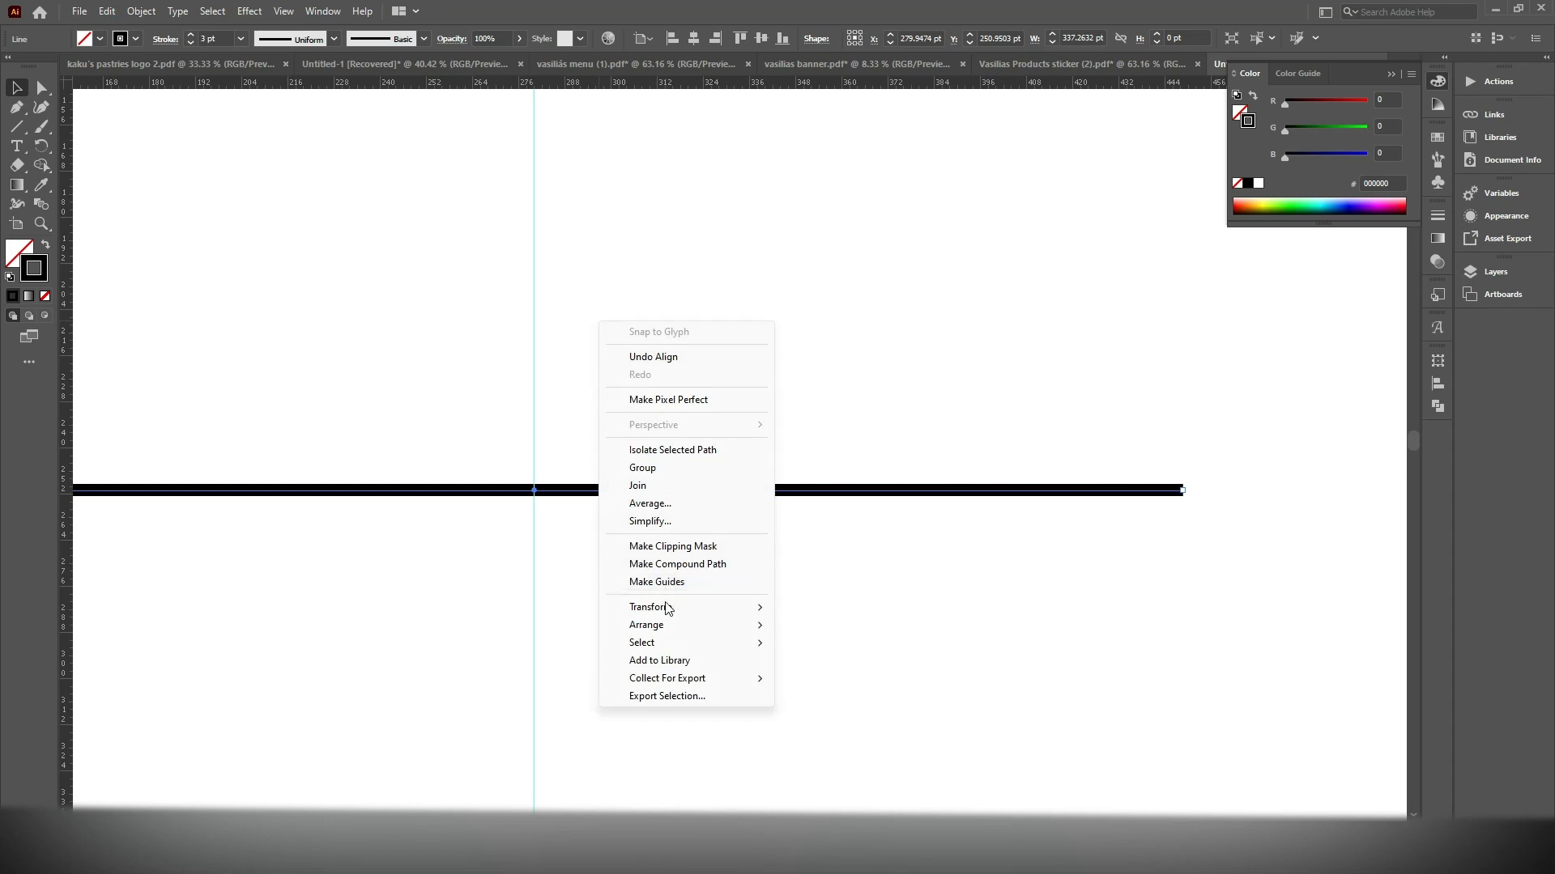
pyautogui.click(905, 329)
pyautogui.rightClick(754, 299)
pyautogui.click(749, 353)
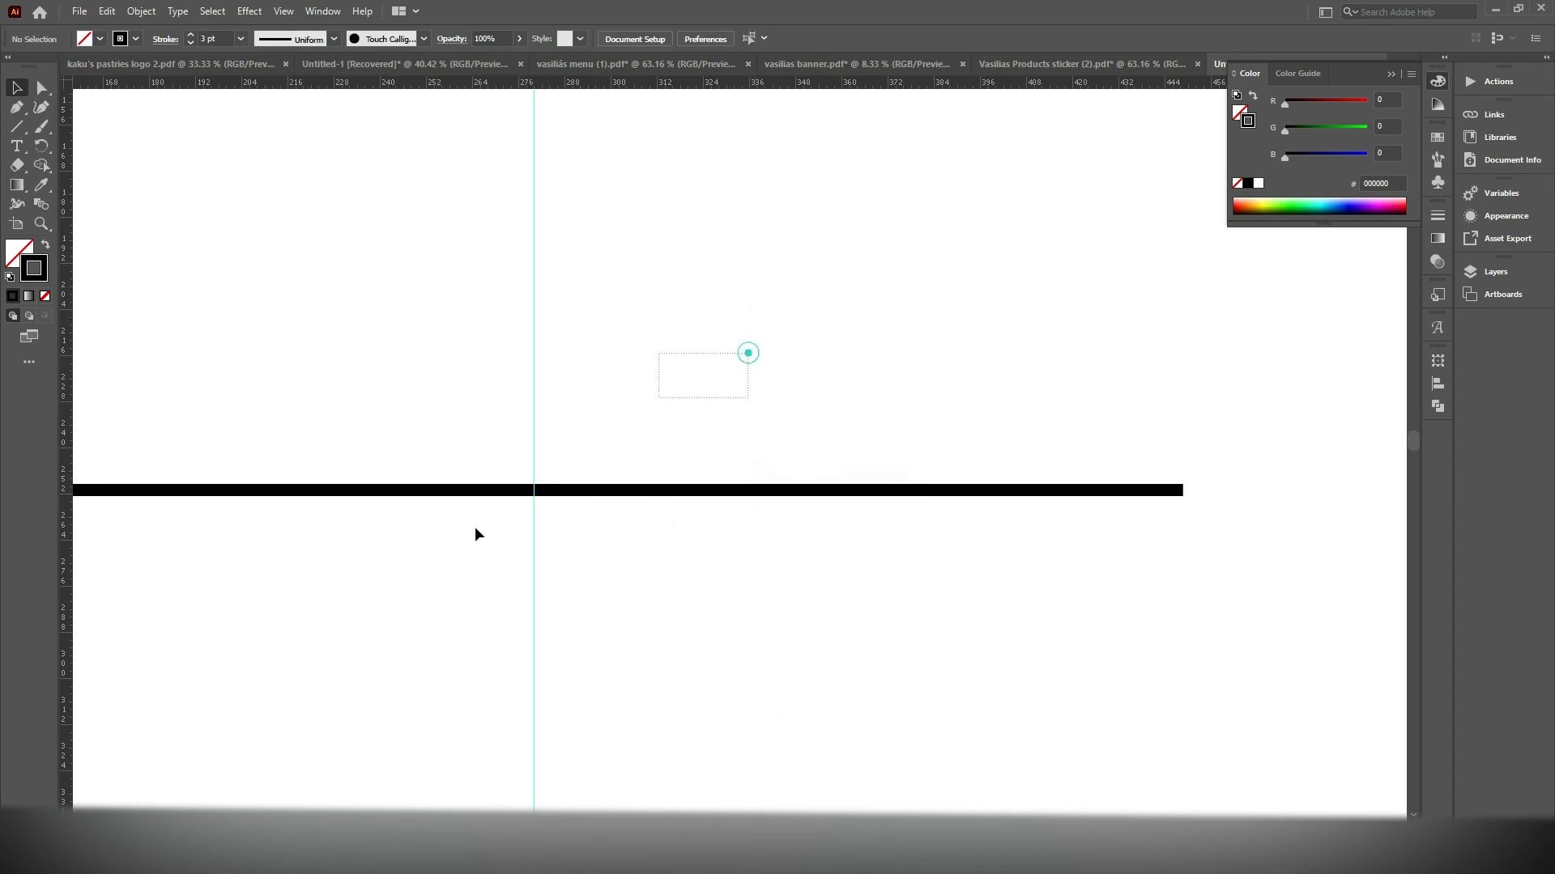
pyautogui.moveTo(564, 467); pyautogui.dragTo(413, 532)
# Add an anchor point to the horizontal line where it crosses the vertical guide
pyautogui.click(17, 107)
pyautogui.scroll(5, 597, 445)
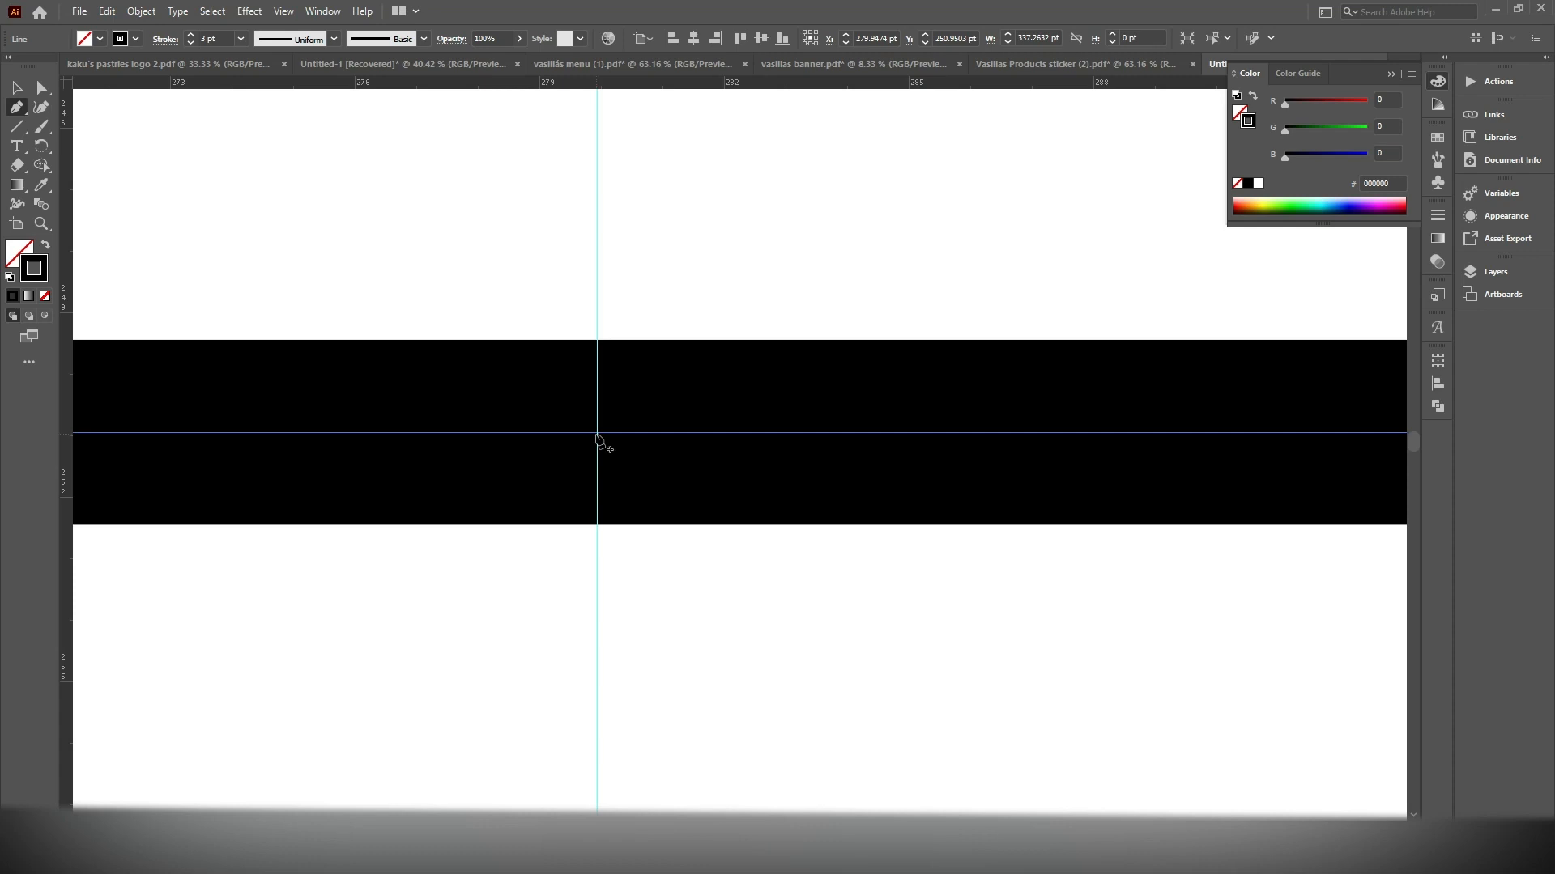
pyautogui.click(596, 433)
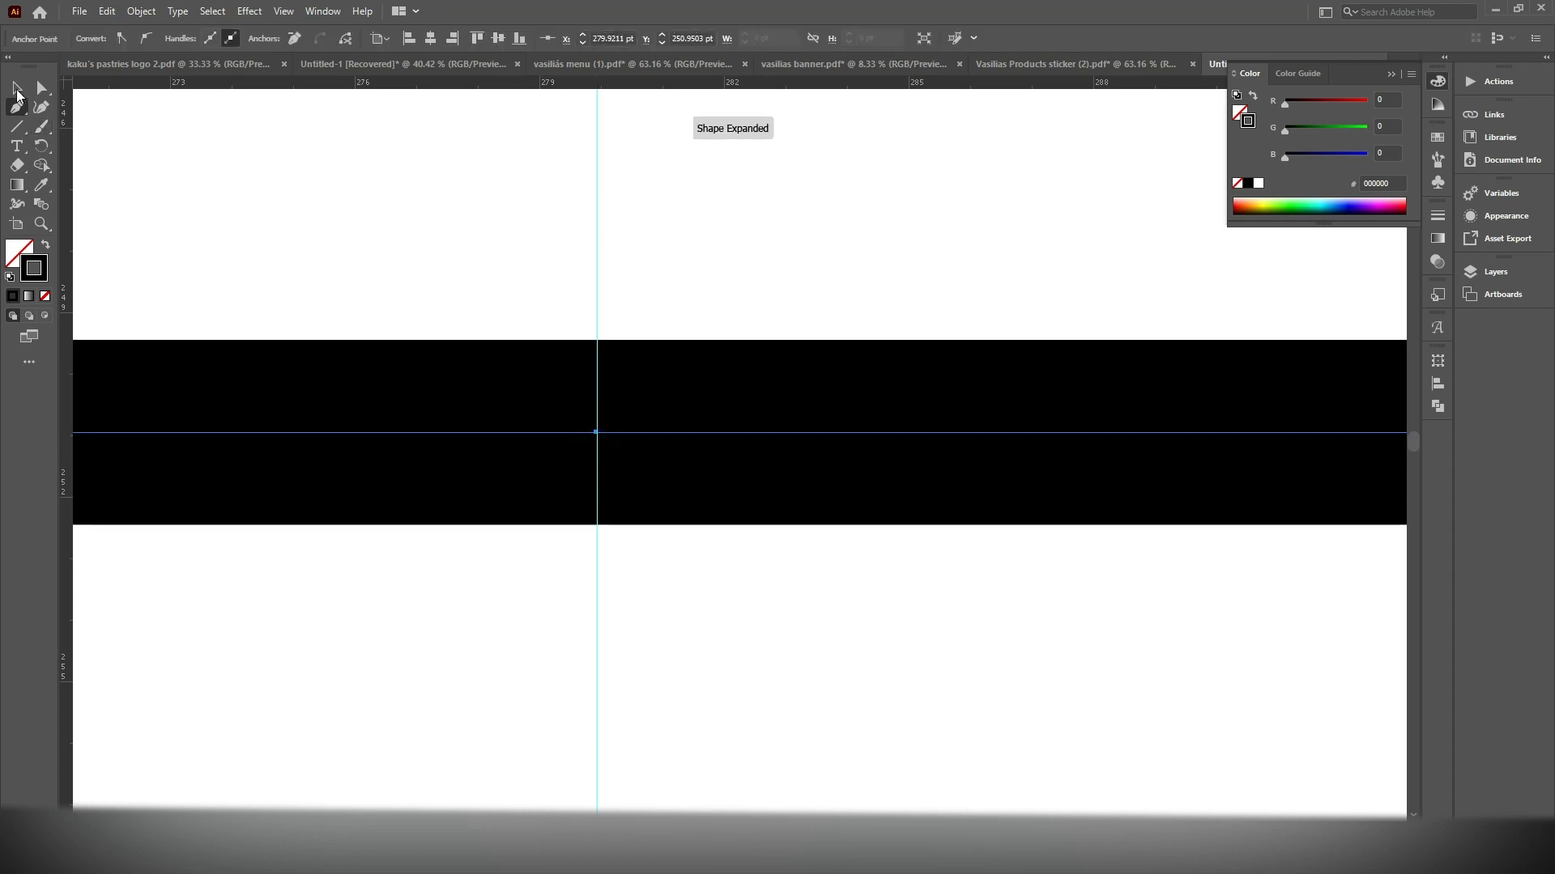
# Pull the new middle anchor about 16 pt straight down along the guide to bend the line into a shallow V
pyautogui.scroll(-4, 559, 352)
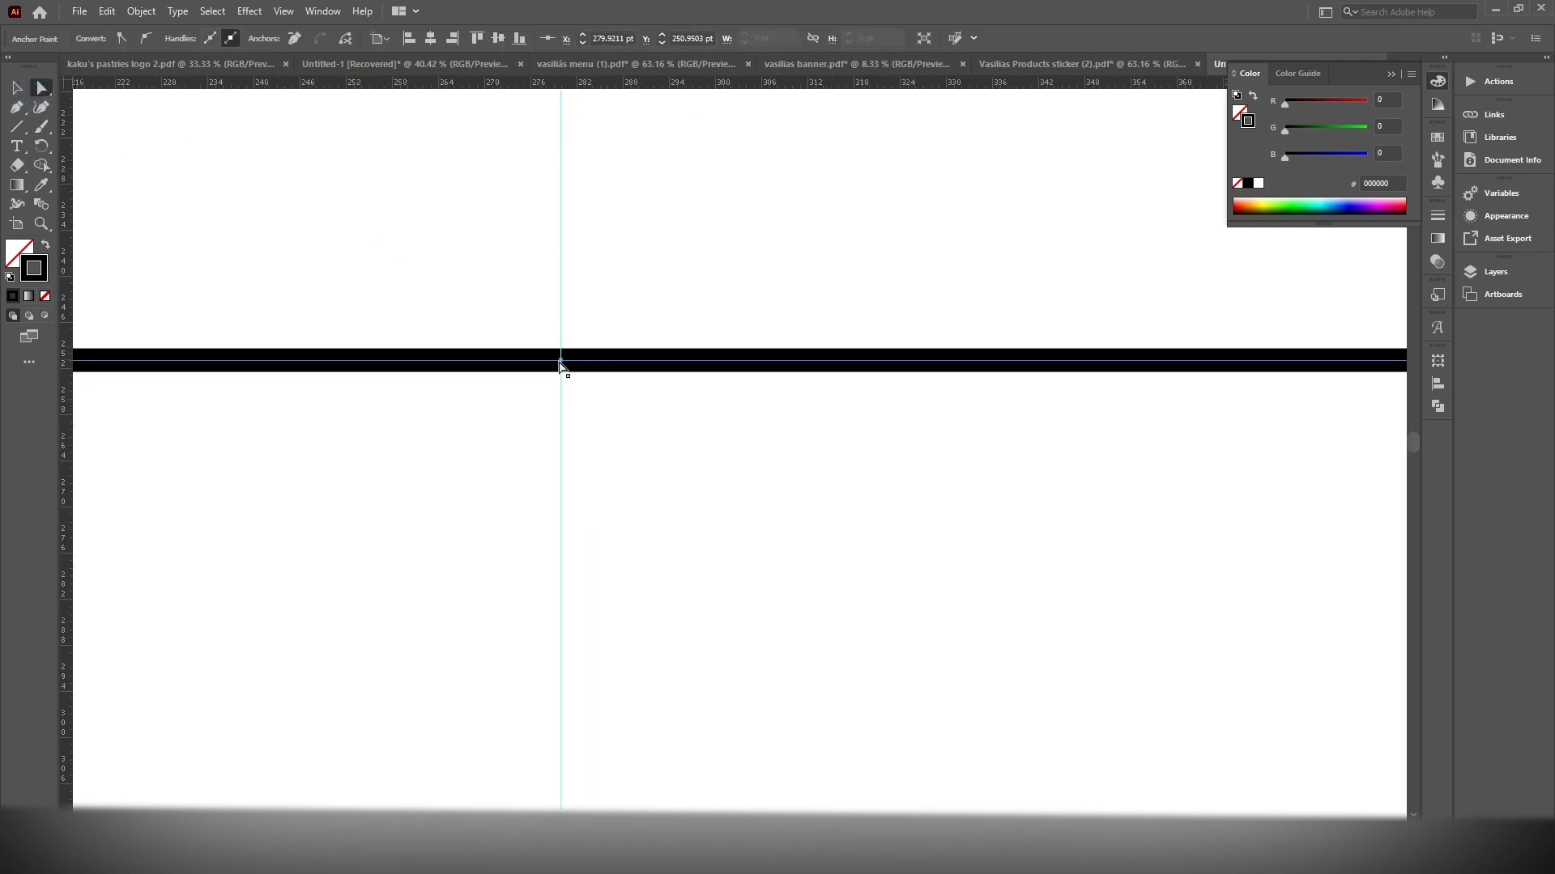
pyautogui.moveTo(561, 361); pyautogui.dragTo(560, 434)
pyautogui.scroll(-6, 580, 410)
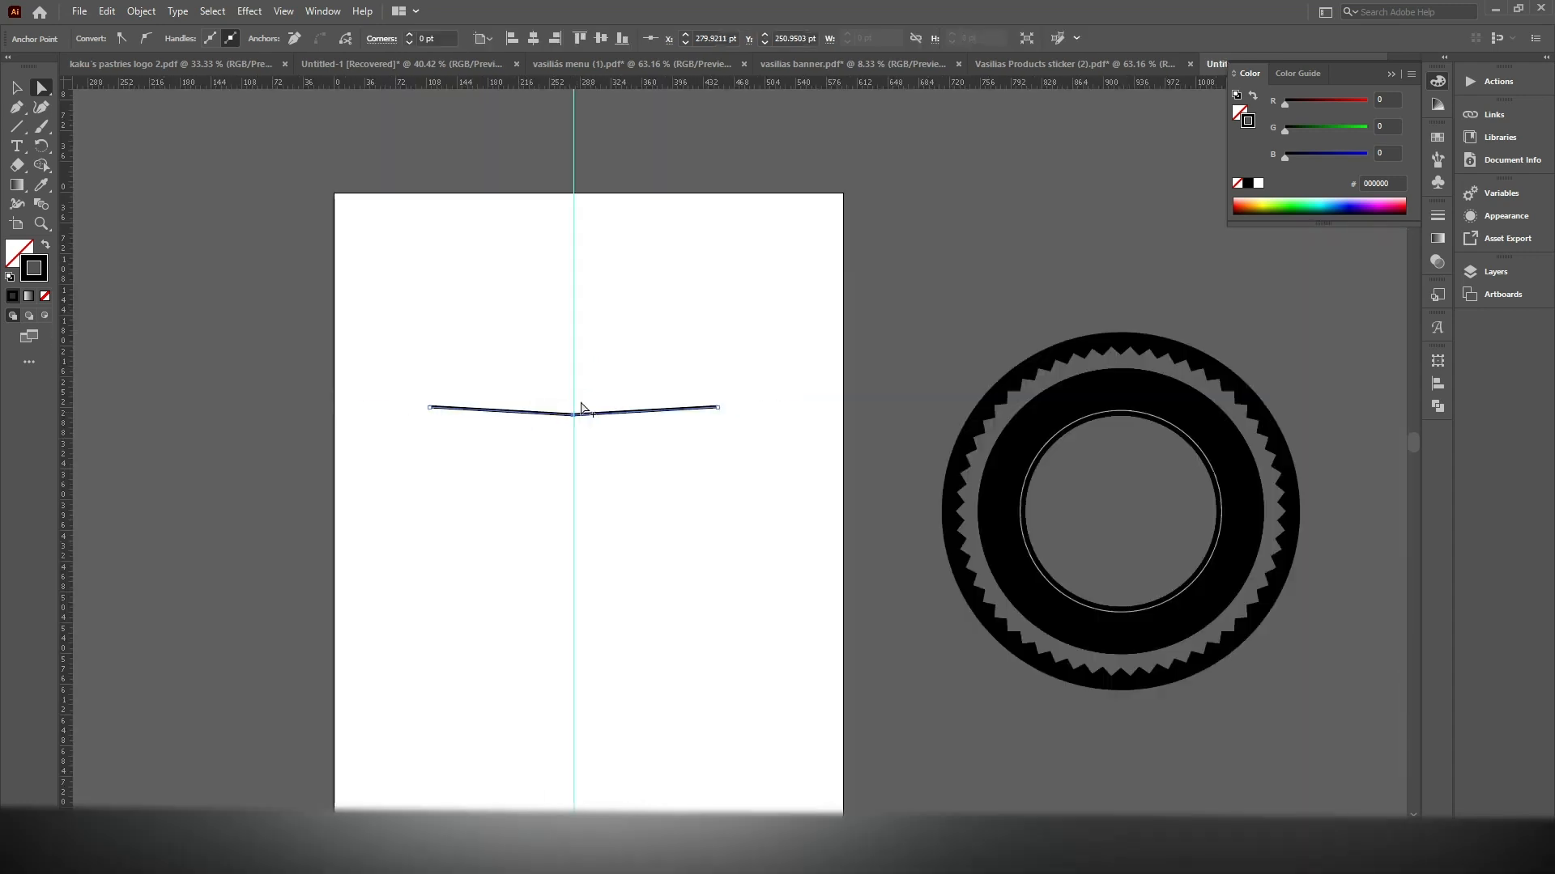
pyautogui.scroll(5, 577, 436)
pyautogui.moveTo(569, 356)
pyautogui.mouseDown()
pyautogui.moveTo(565, 499)
pyautogui.moveTo(569, 363)
pyautogui.mouseUp()
pyautogui.hotkey('ctrl', 'z')
pyautogui.click(569, 359)
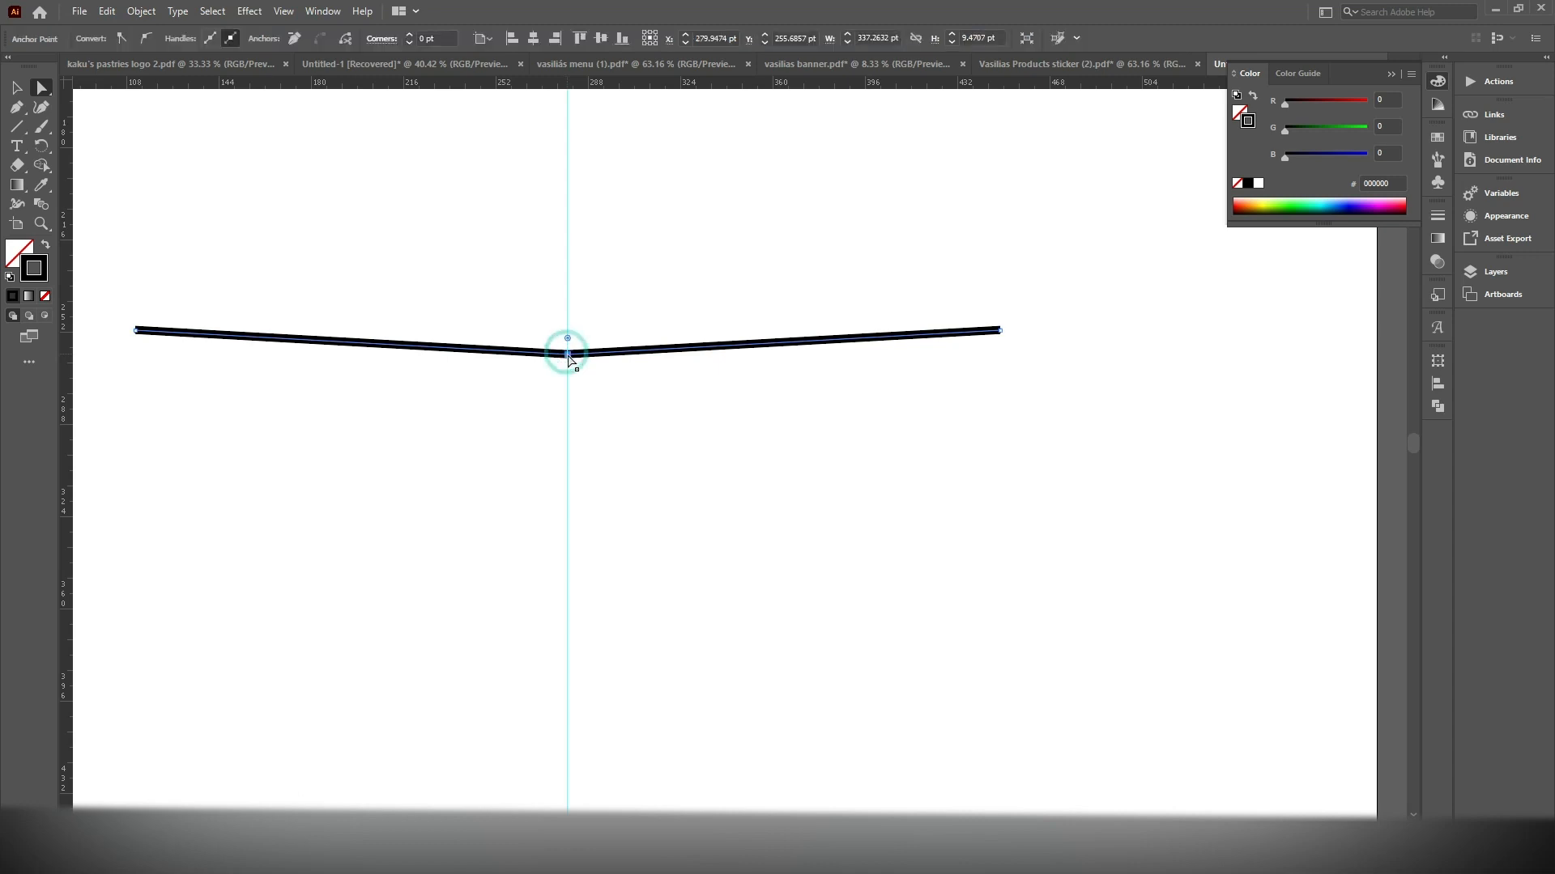
pyautogui.moveTo(569, 356)
pyautogui.mouseDown()
pyautogui.moveTo(574, 397)
pyautogui.moveTo(571, 374)
pyautogui.mouseUp()
# Place a copy of the bent line, reflected across the horizontal axis, about 88 pt straight below the original
pyautogui.click(16, 87)
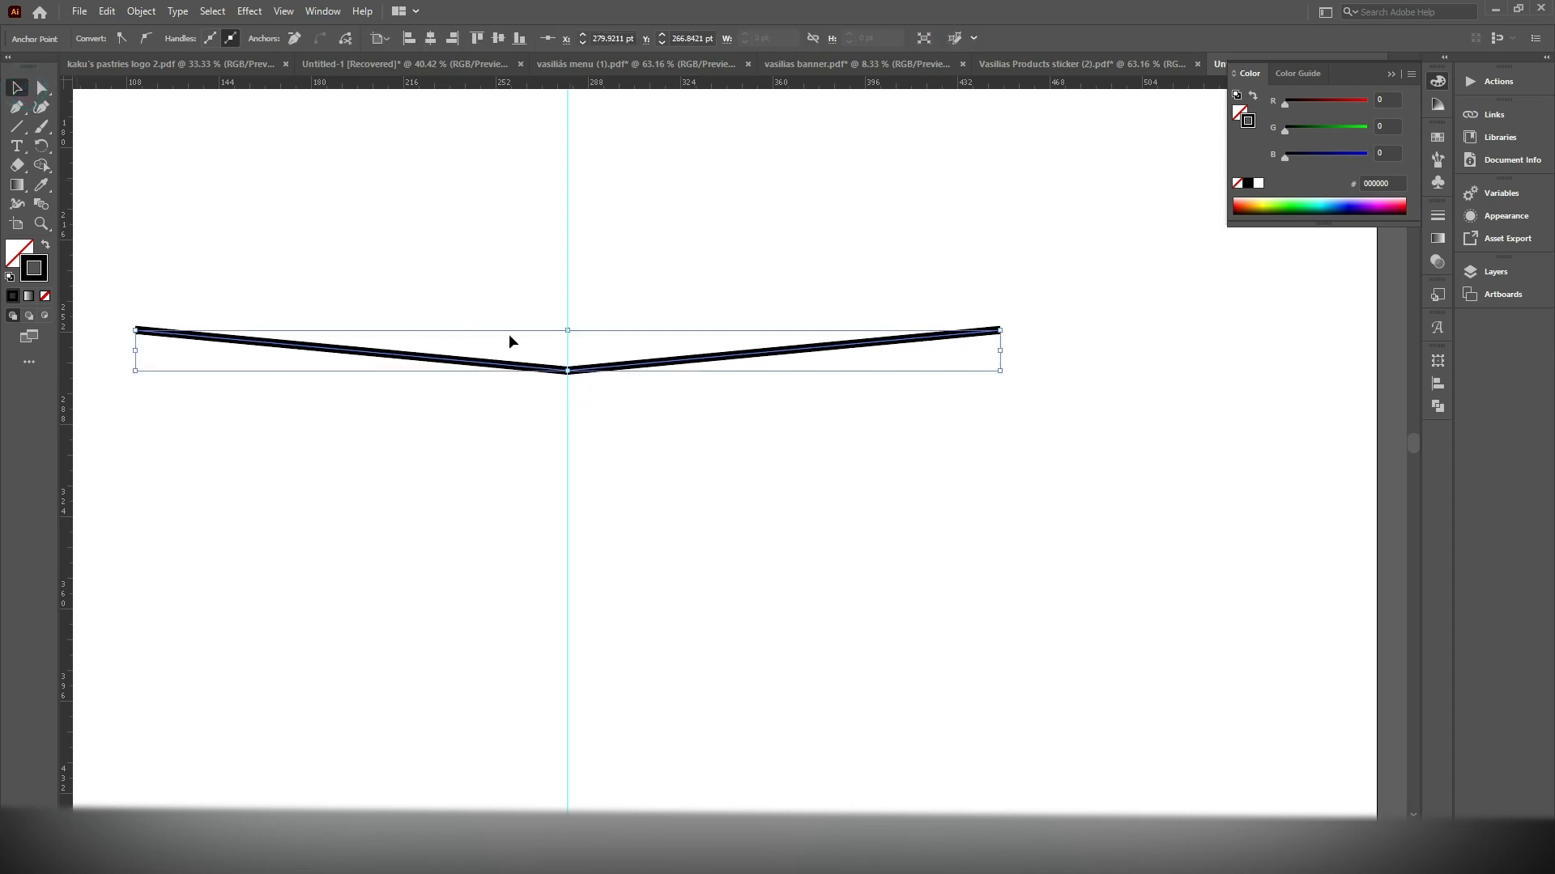
pyautogui.moveTo(601, 374); pyautogui.dragTo(605, 537)
pyautogui.rightClick(606, 537)
pyautogui.moveTo(692, 438)
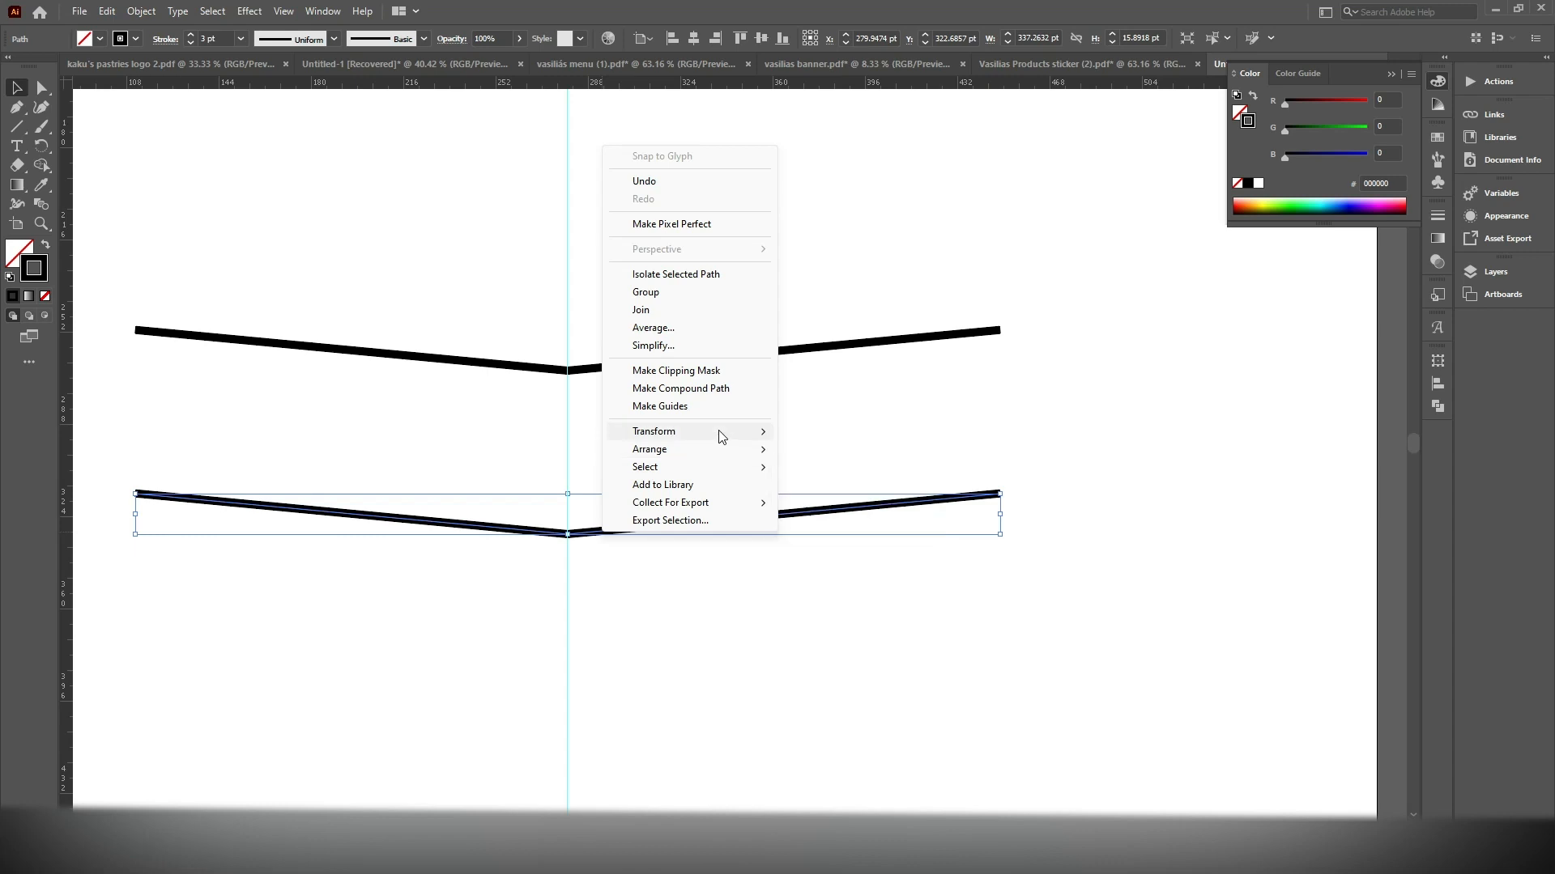
pyautogui.click(826, 494)
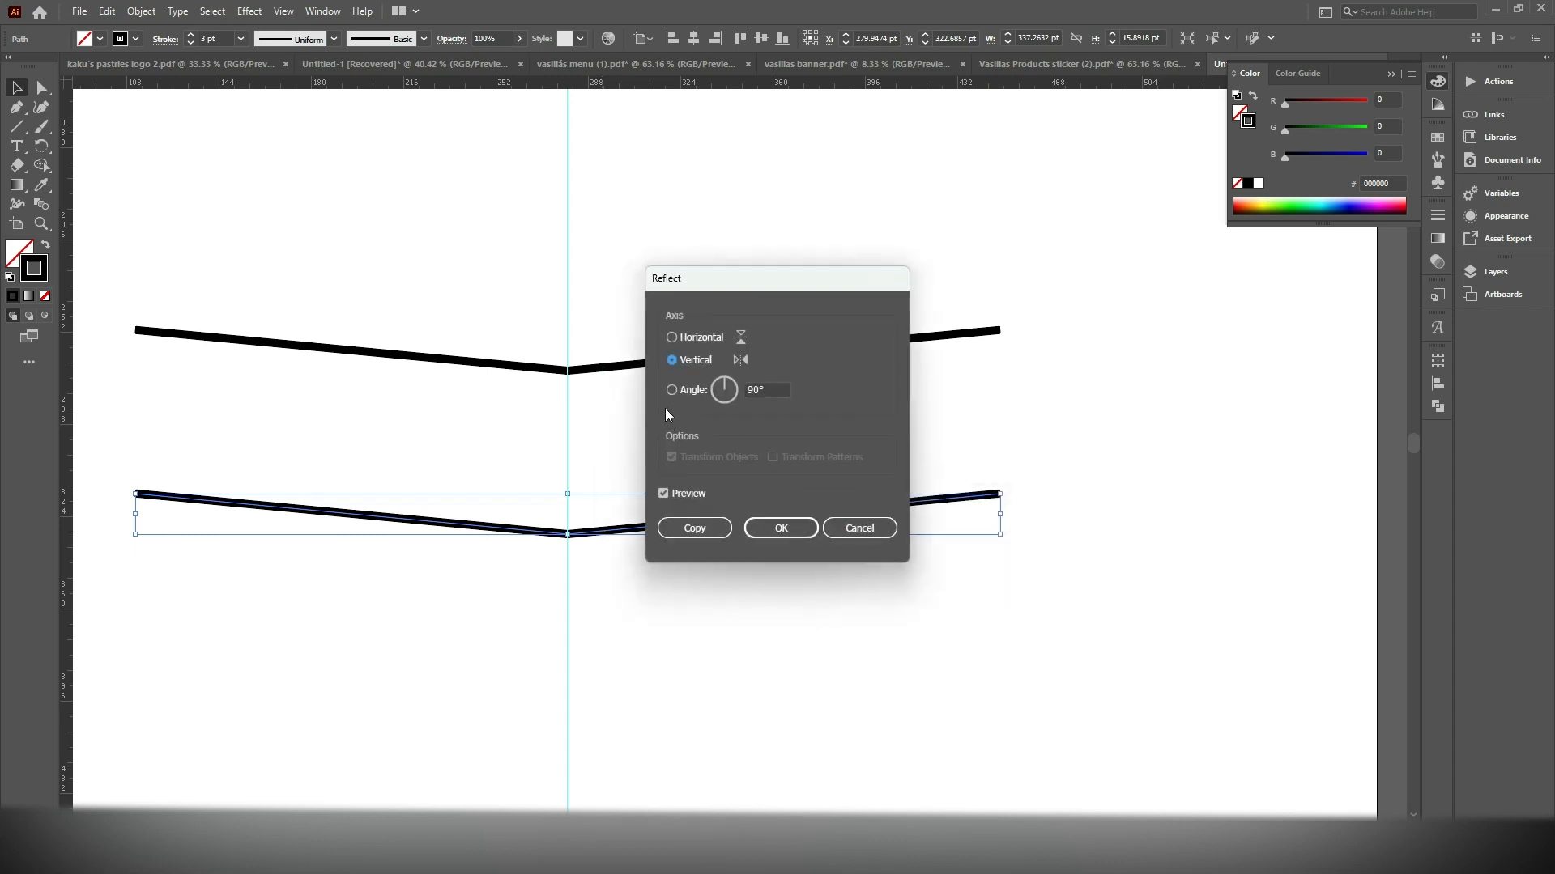
pyautogui.click(701, 337)
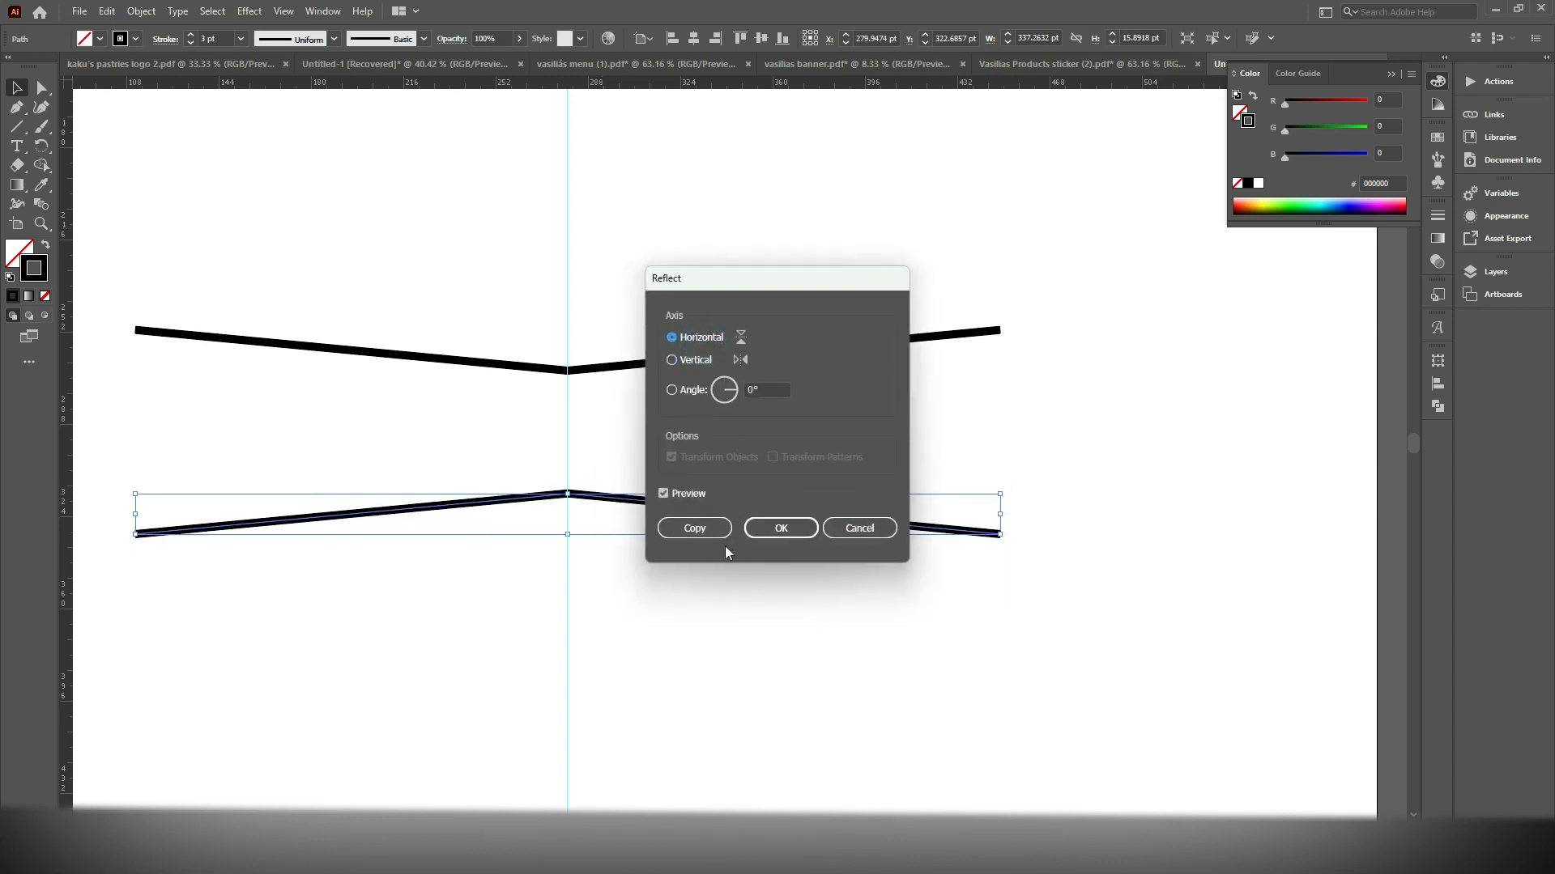
pyautogui.click(781, 528)
pyautogui.moveTo(604, 498); pyautogui.dragTo(611, 562)
# Connect the left ends and the right ends of the two bent lines with vertical Pen segments to close a bow-tie outline
pyautogui.scroll(-2, 647, 477)
pyautogui.scroll(-1, 648, 461)
pyautogui.scroll(2, 152, 319)
pyautogui.click(24, 106)
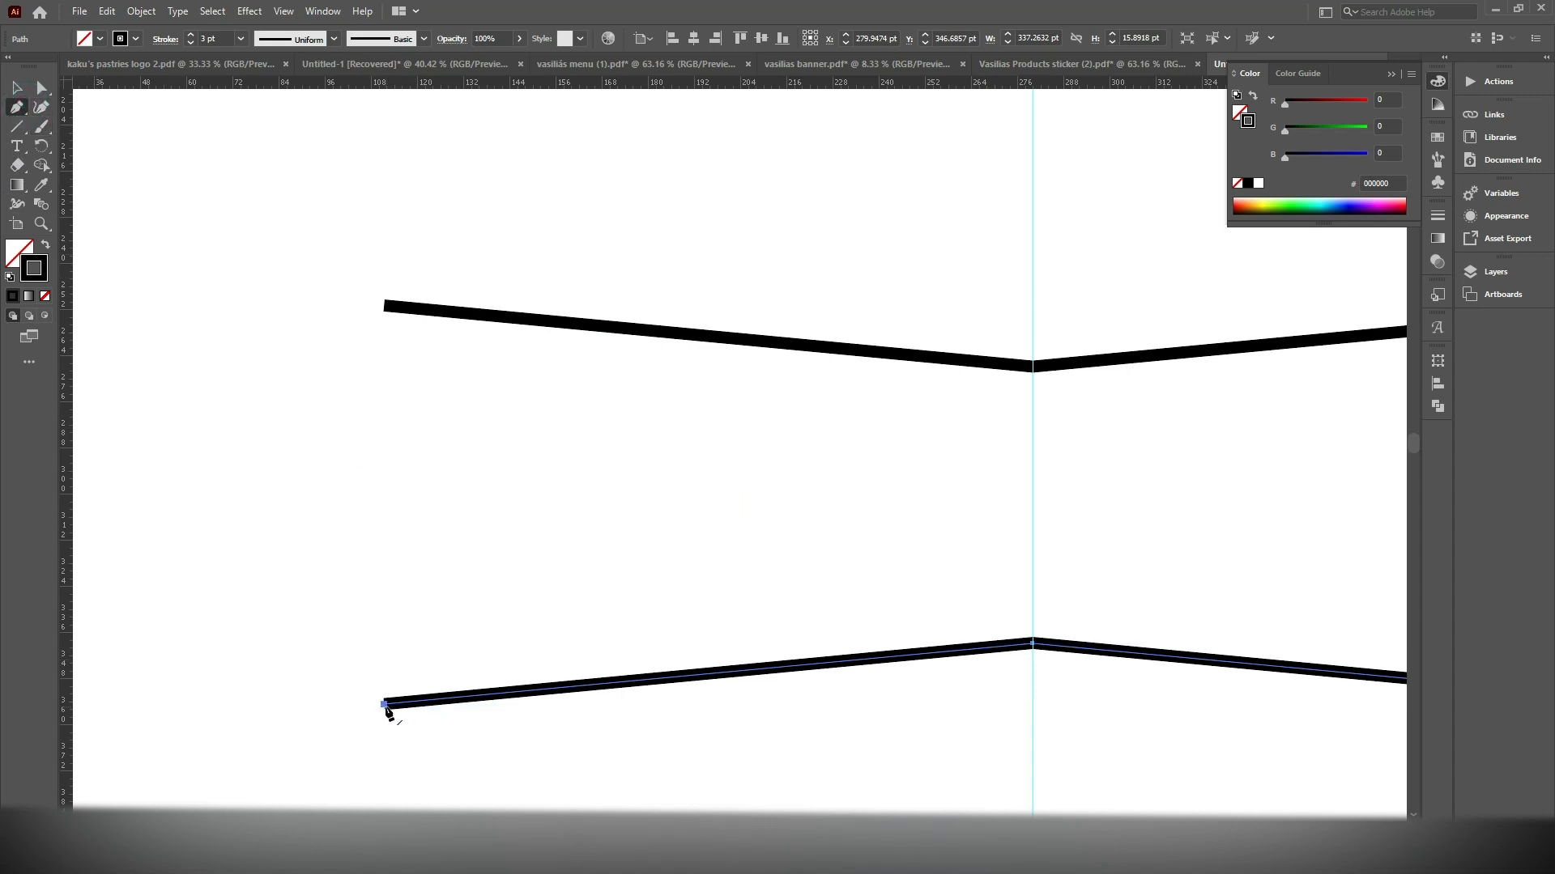
pyautogui.click(385, 705)
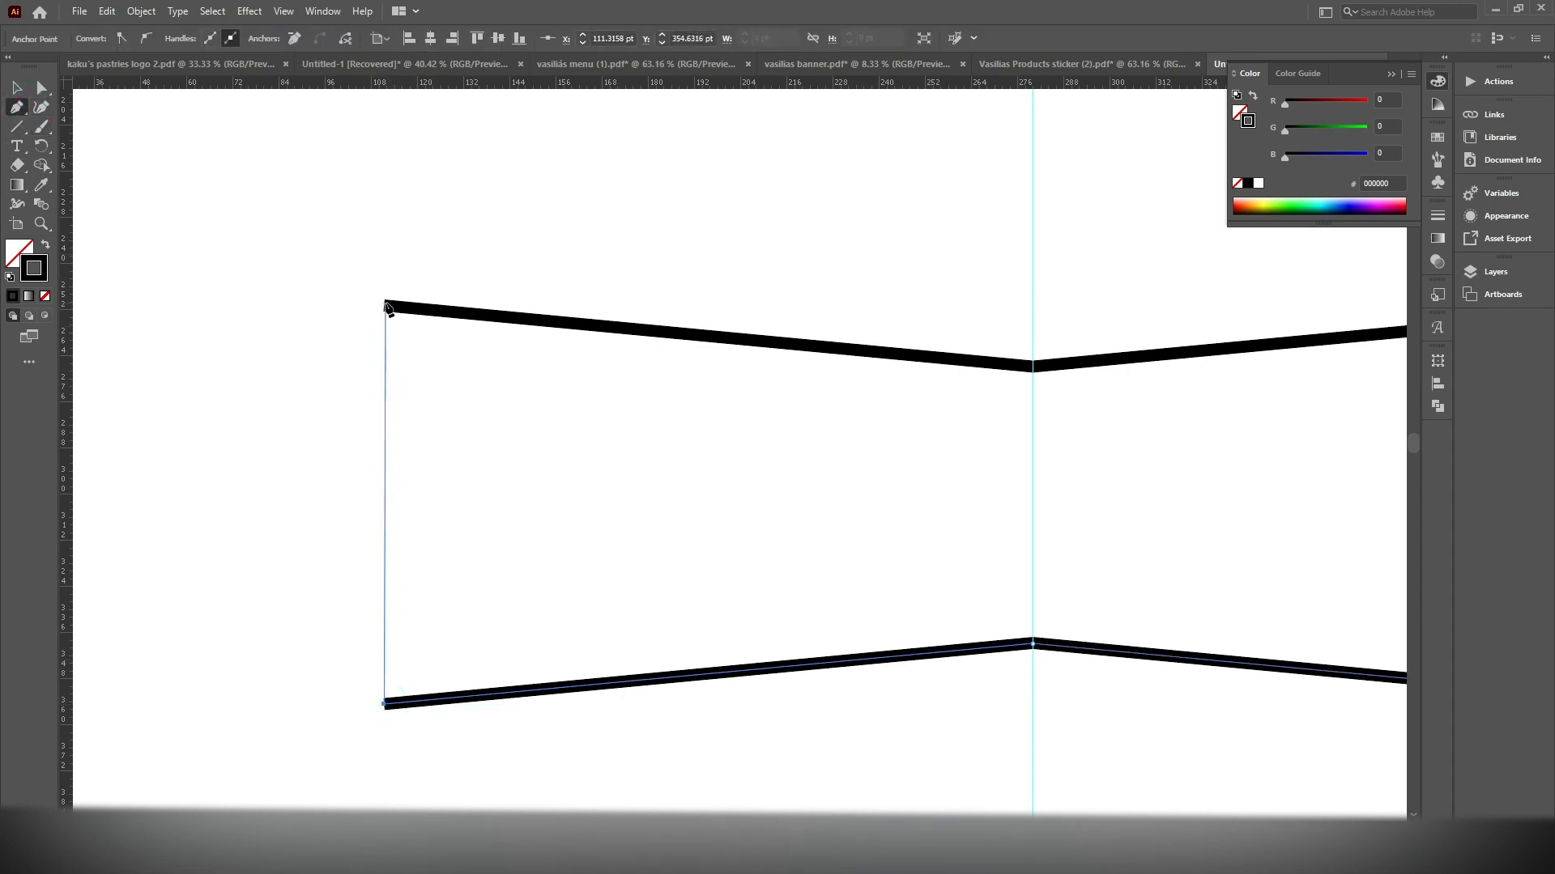
pyautogui.click(385, 306)
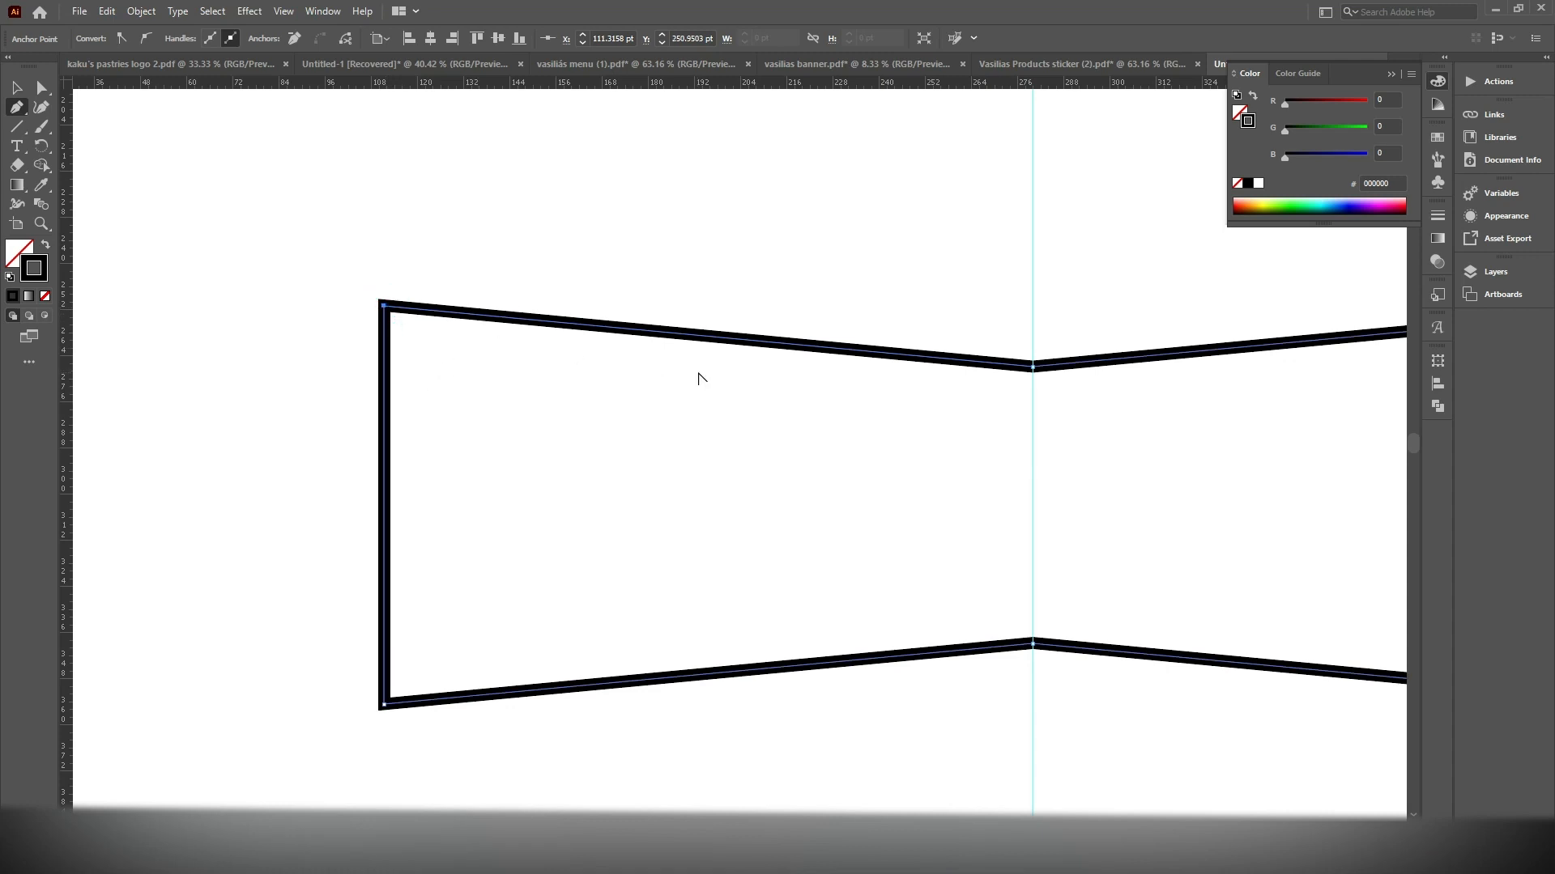
pyautogui.scroll(-2, 698, 375)
pyautogui.click(914, 382)
pyautogui.click(914, 582)
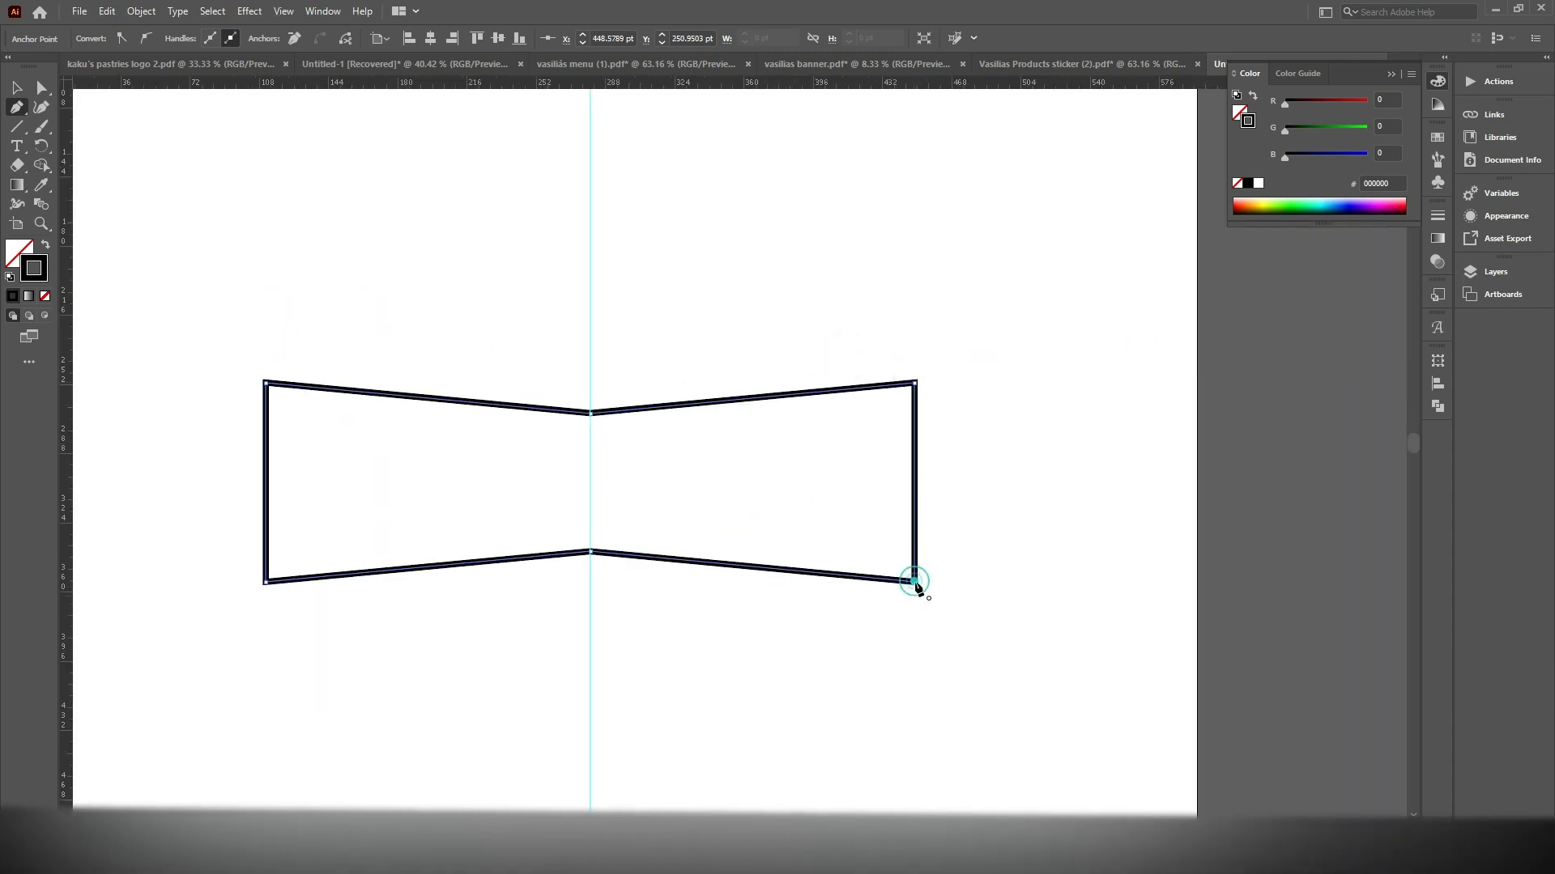
pyautogui.press('v')
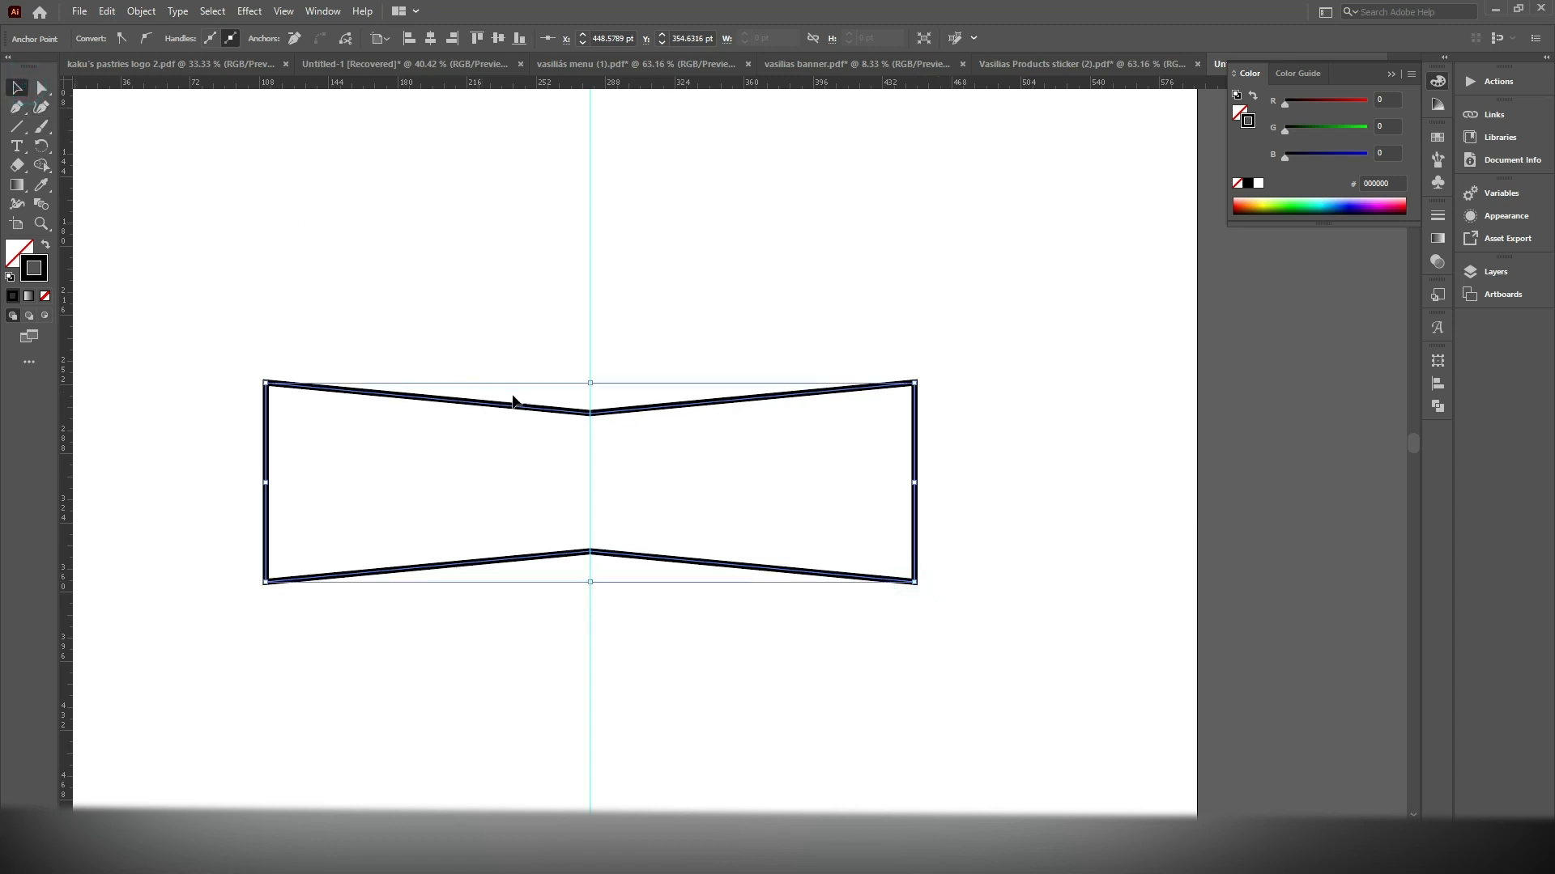
# Move the bow-tie outline up about 92 pt and slightly right of the guide, into the upper part of the artboard
pyautogui.moveTo(545, 305); pyautogui.dragTo(547, 296)
pyautogui.moveTo(542, 406); pyautogui.dragTo(577, 237)
pyautogui.moveTo(618, 410); pyautogui.dragTo(734, 341)
pyautogui.moveTo(659, 412)
pyautogui.mouseDown()
pyautogui.moveTo(722, 284)
pyautogui.moveTo(688, 236)
pyautogui.mouseUp()
pyautogui.scroll(-2, 596, 446)
pyautogui.moveTo(586, 475); pyautogui.dragTo(591, 450)
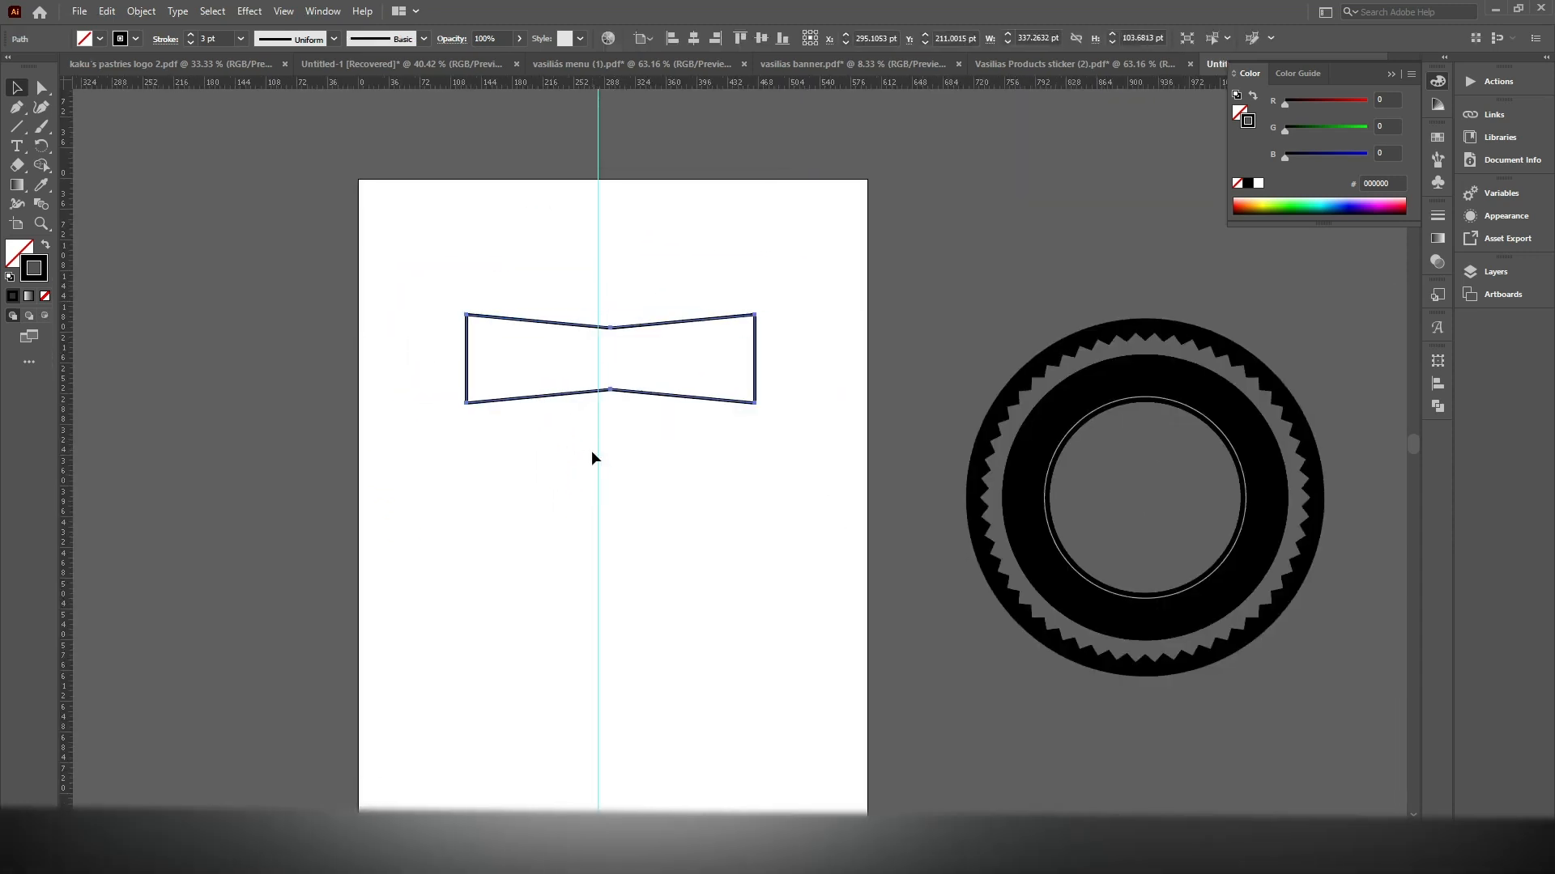
# Add the text SEASONED below the bow-tie outline
pyautogui.press('t')
pyautogui.click(480, 479)
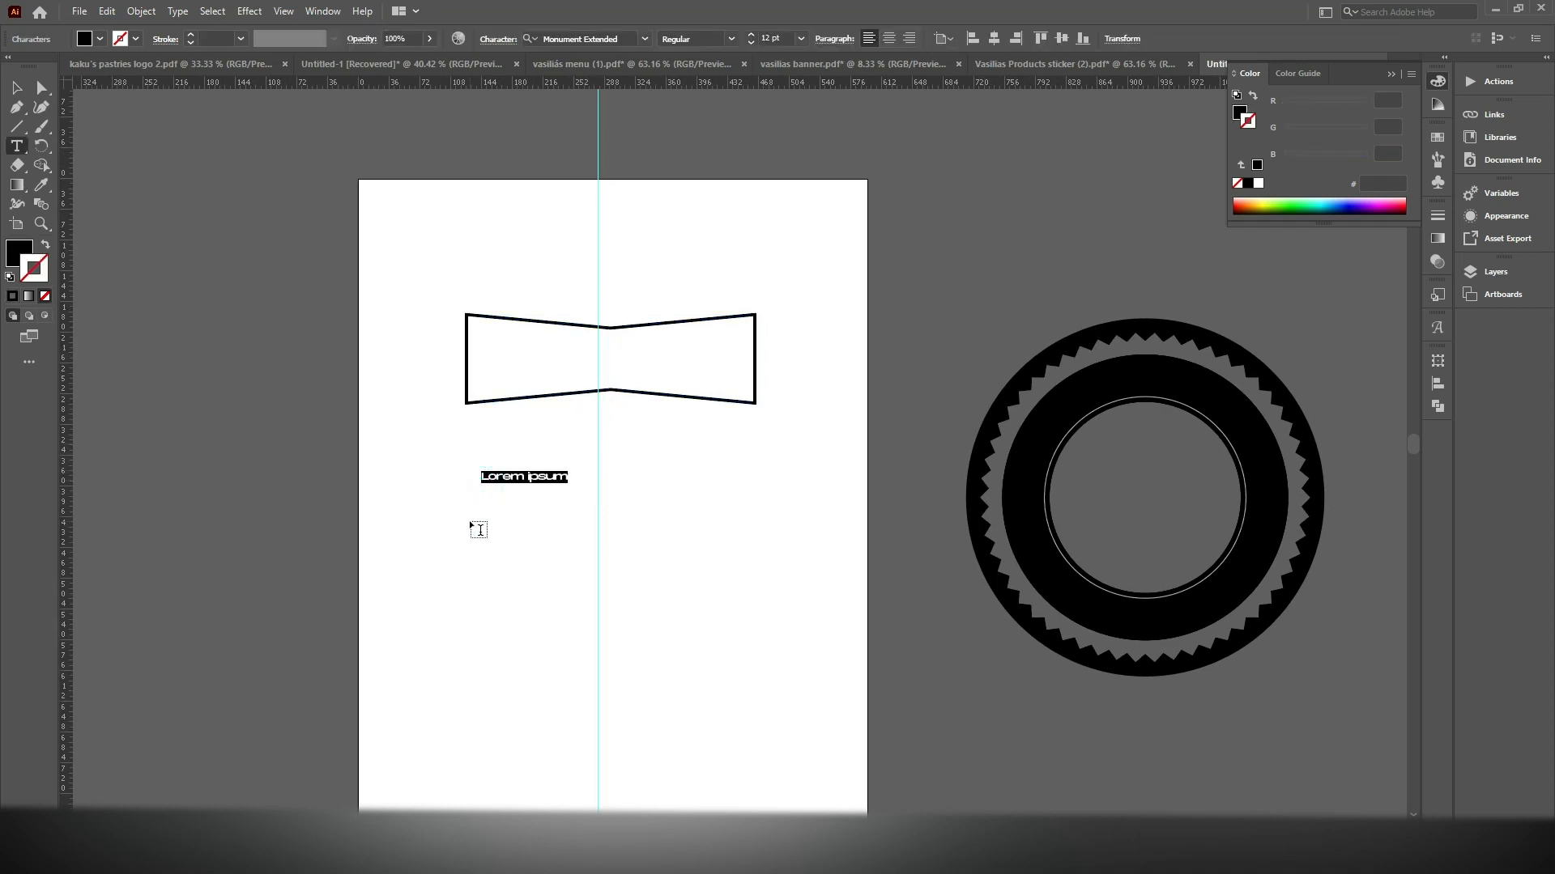
pyautogui.write('seasoned')
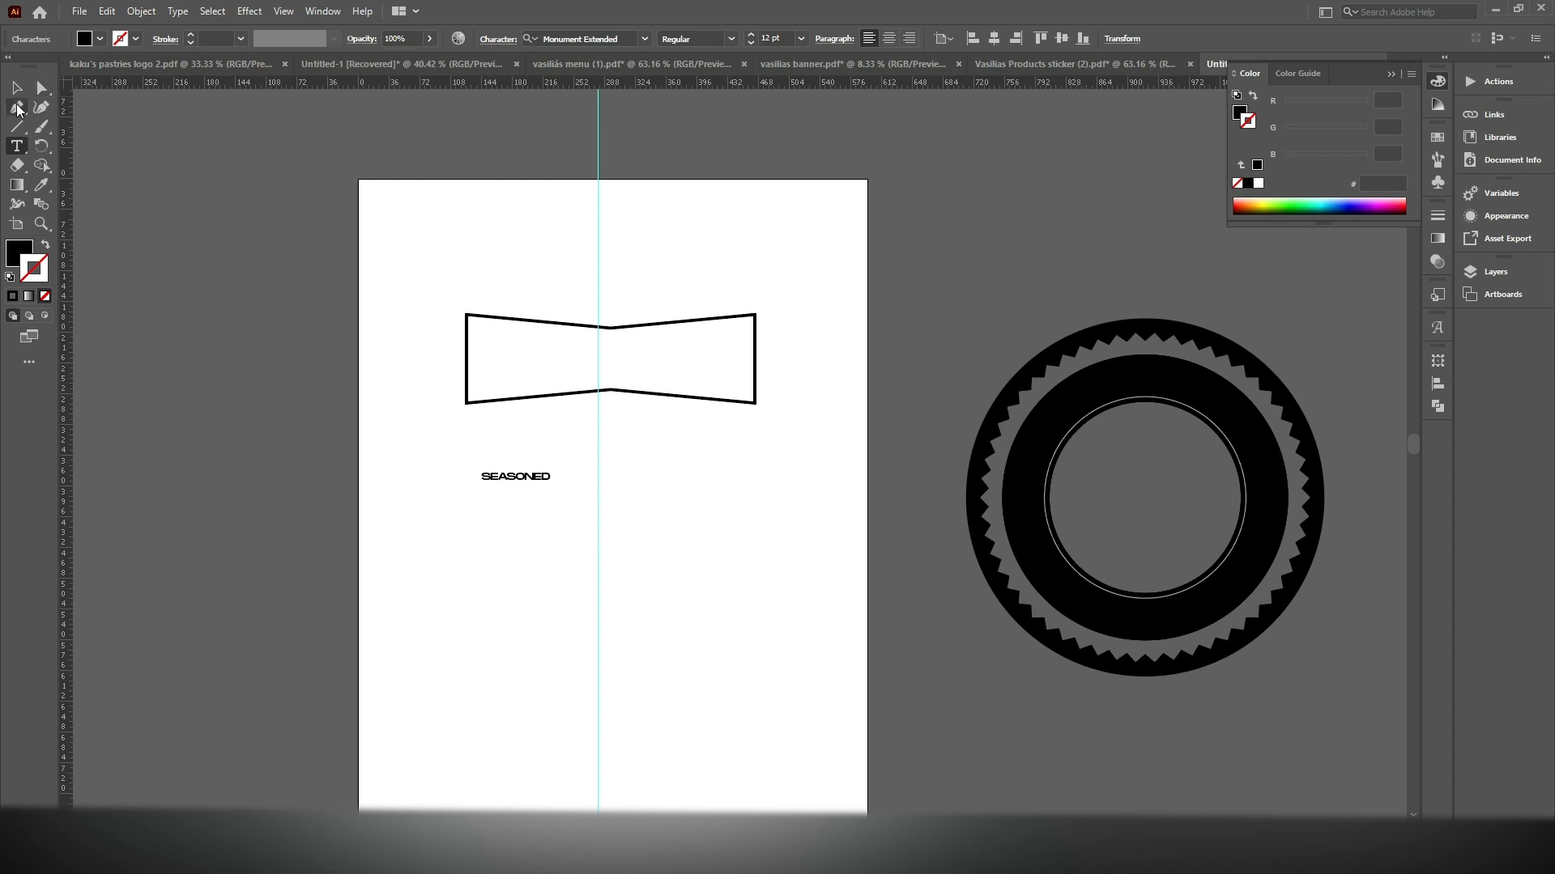
# Scale the SEASONED text up to about 33 pt
pyautogui.click(17, 86)
pyautogui.scroll(3, 703, 493)
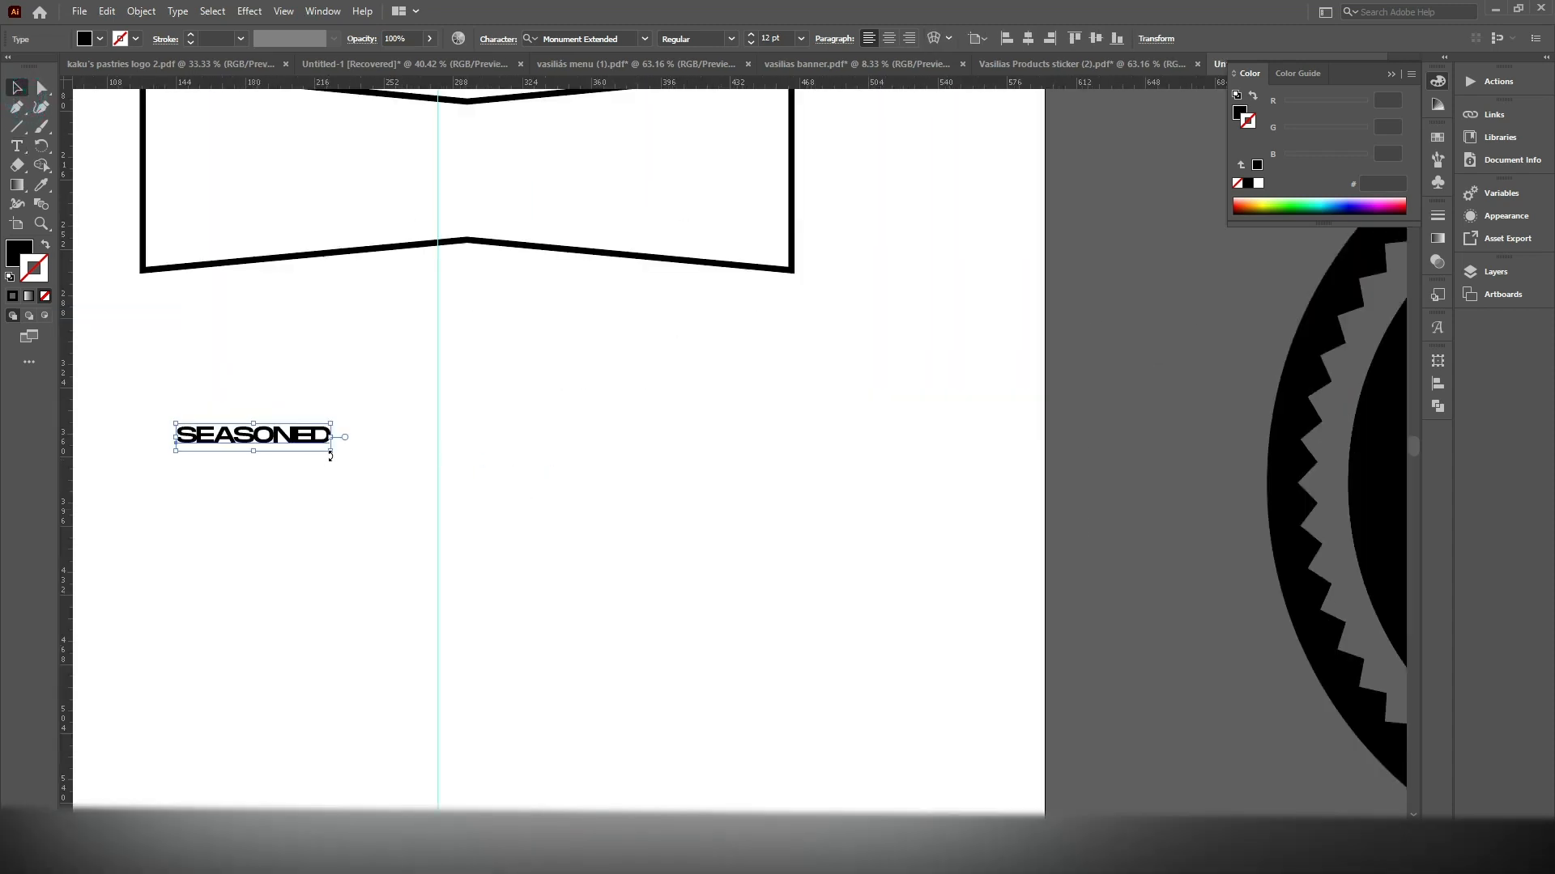
pyautogui.moveTo(343, 456); pyautogui.dragTo(613, 571)
pyautogui.scroll(2, 715, 333)
pyautogui.hscroll(-1, 715, 333)
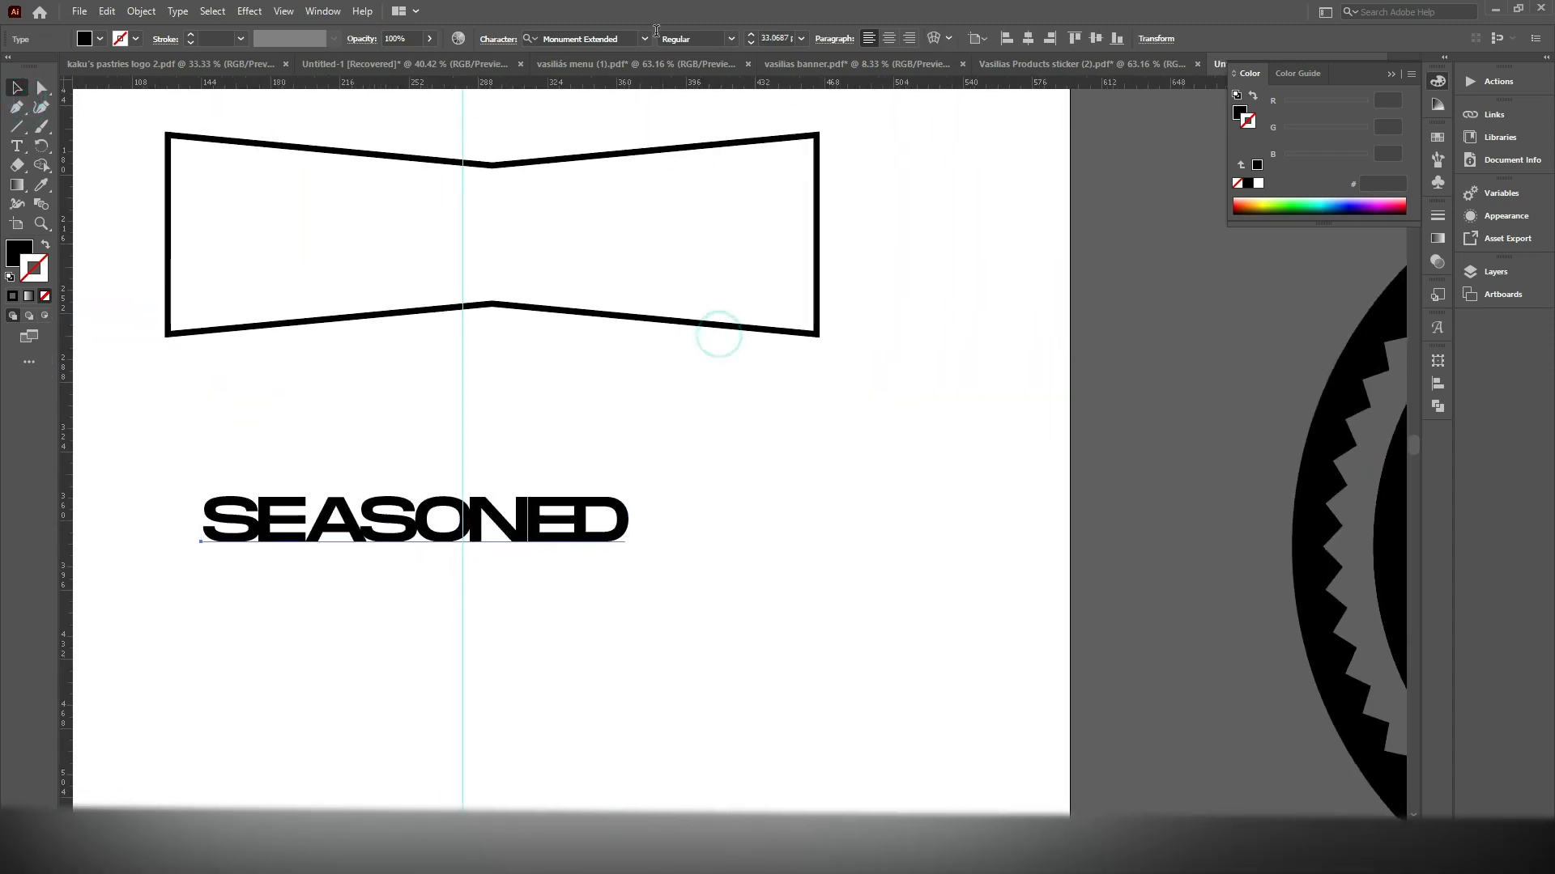
# Set the SEASONED text in the BigNoodleTitling font with tracking of -50
pyautogui.click(629, 32)
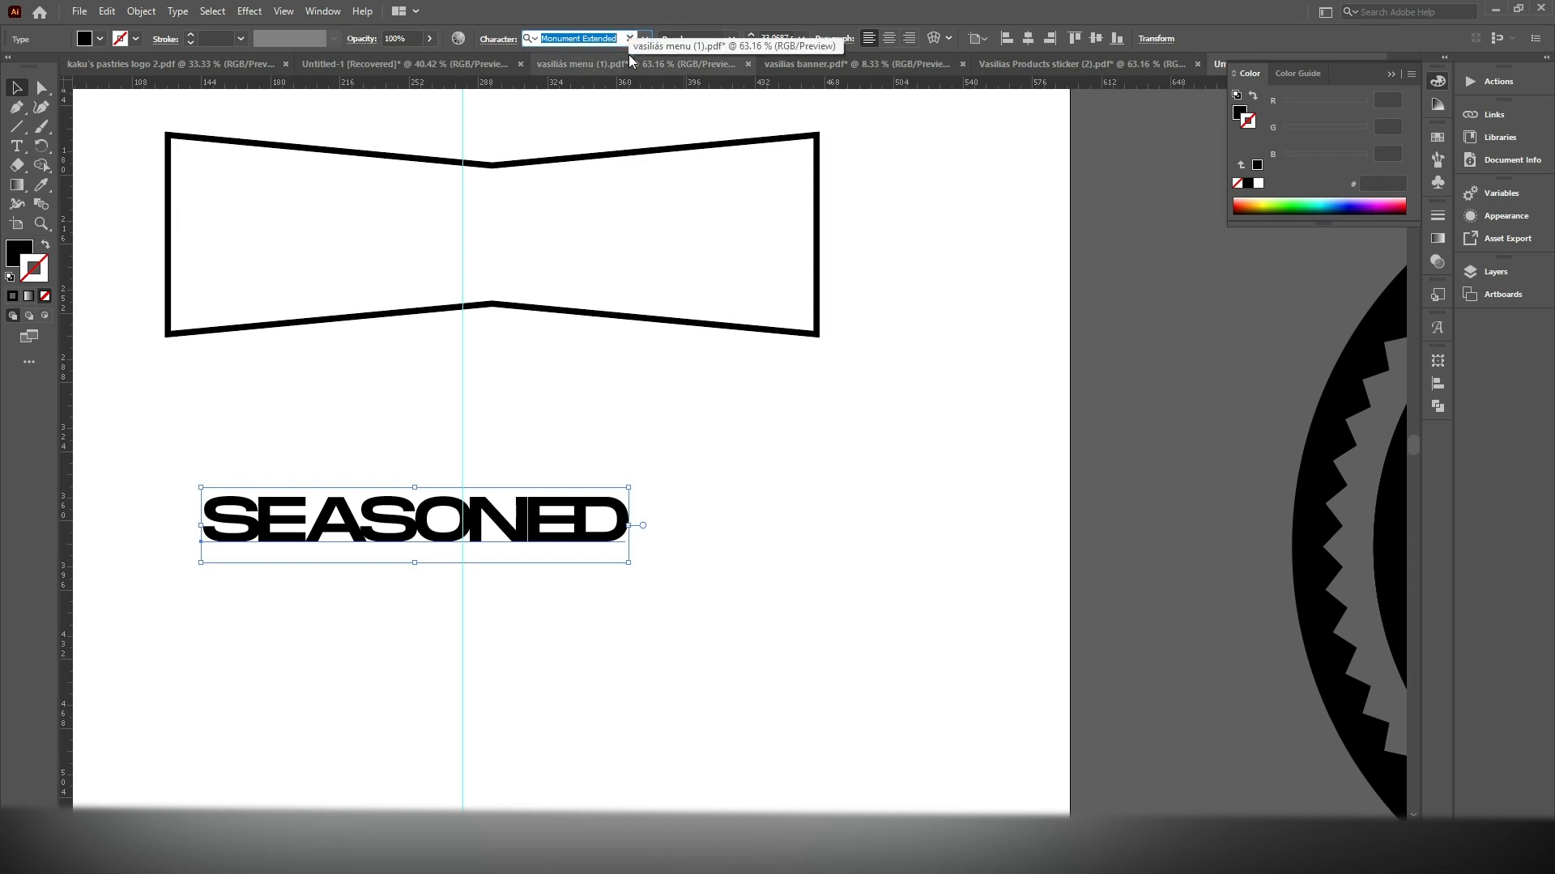
pyautogui.write('BIGN')
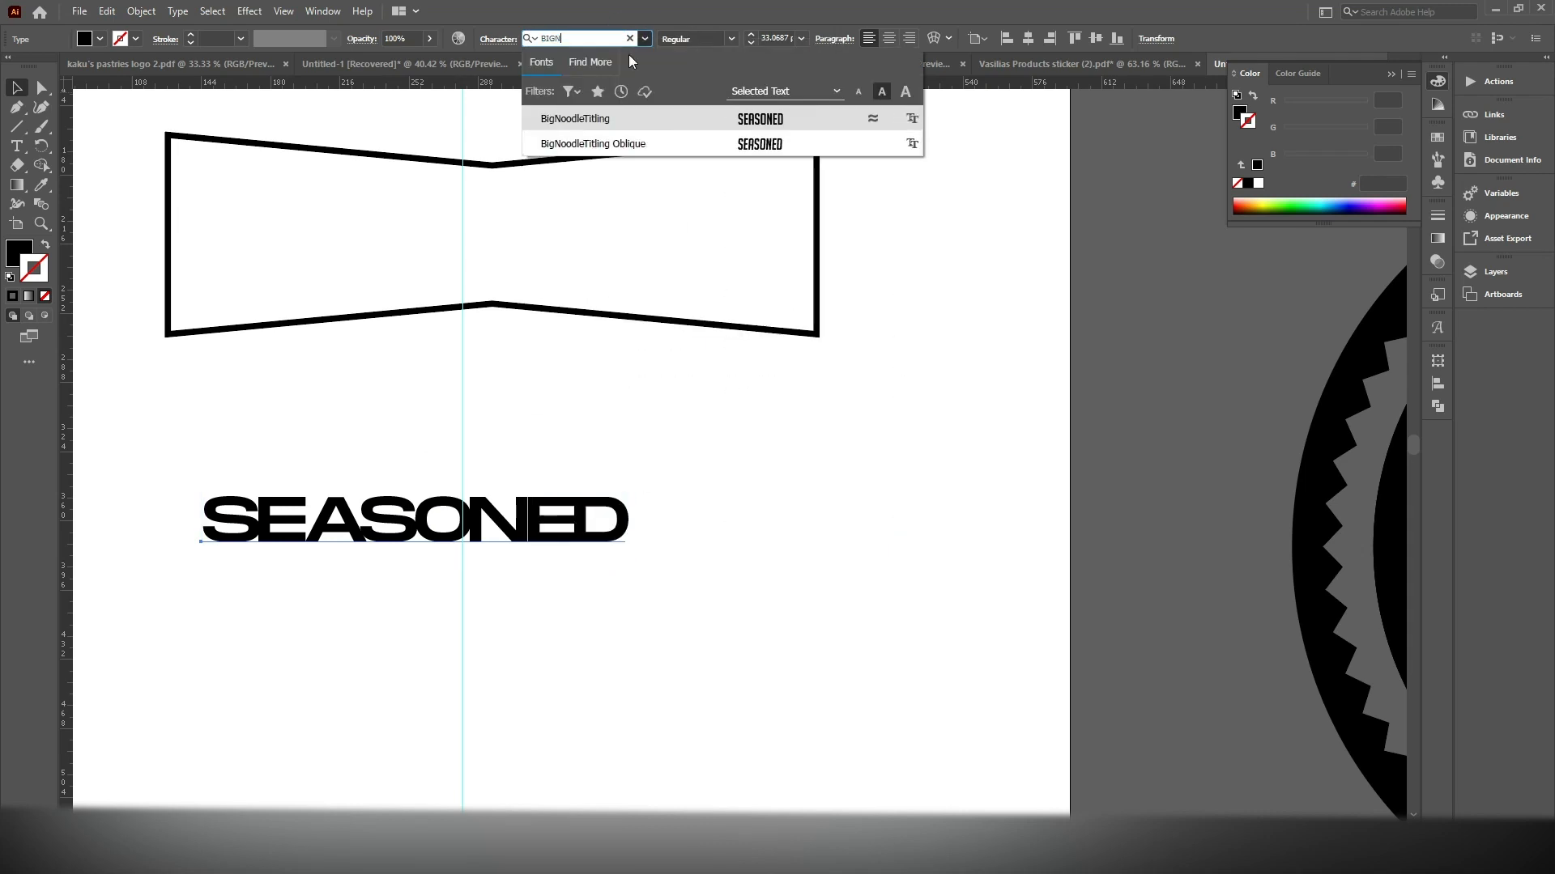
pyautogui.click(757, 119)
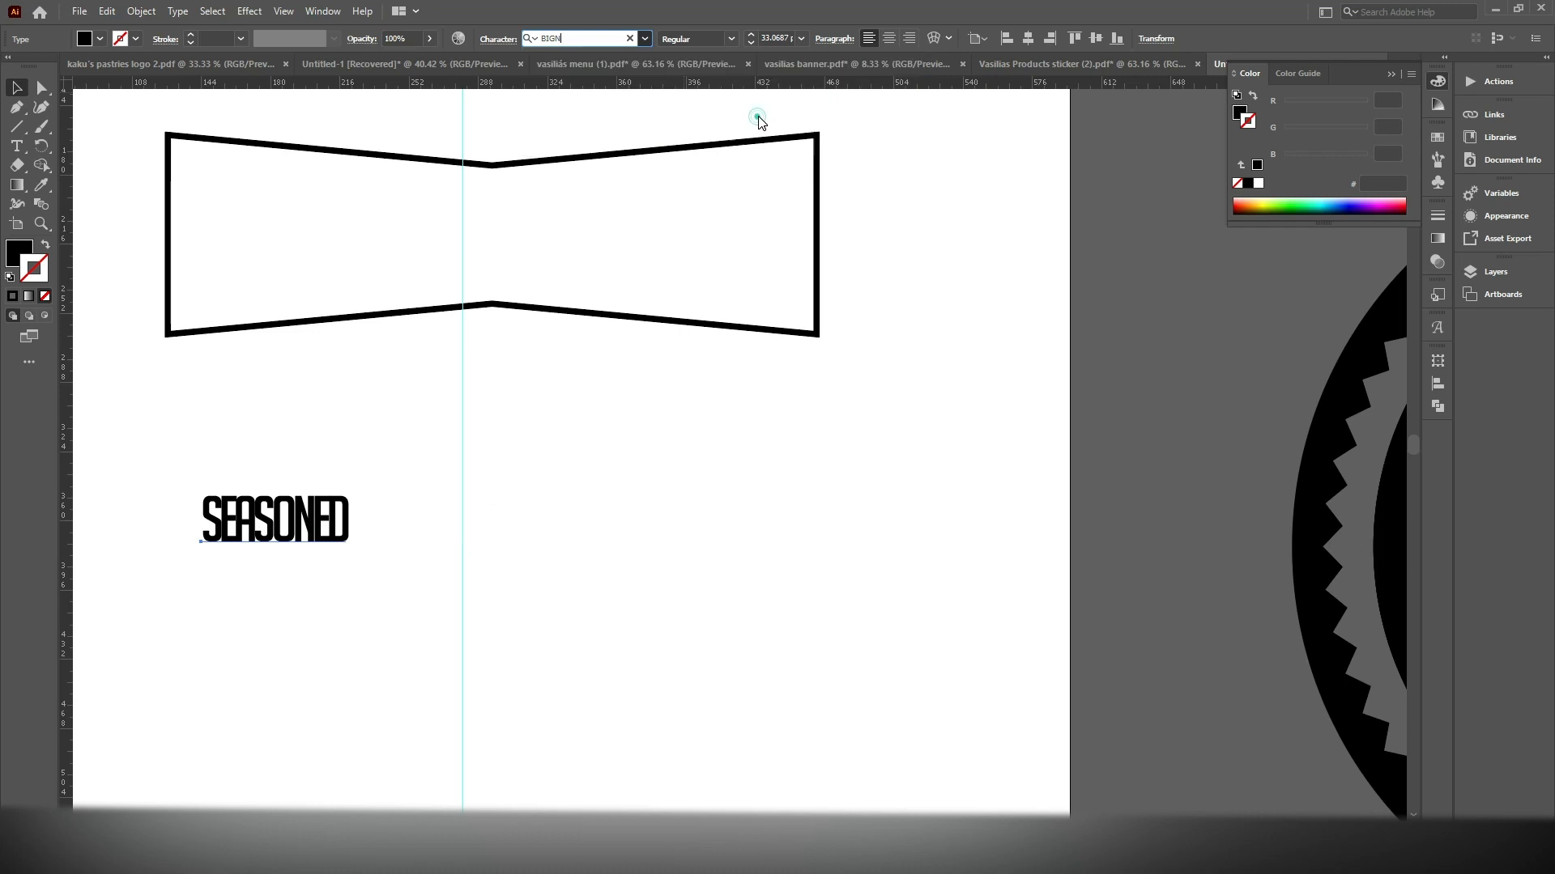
pyautogui.click(497, 42)
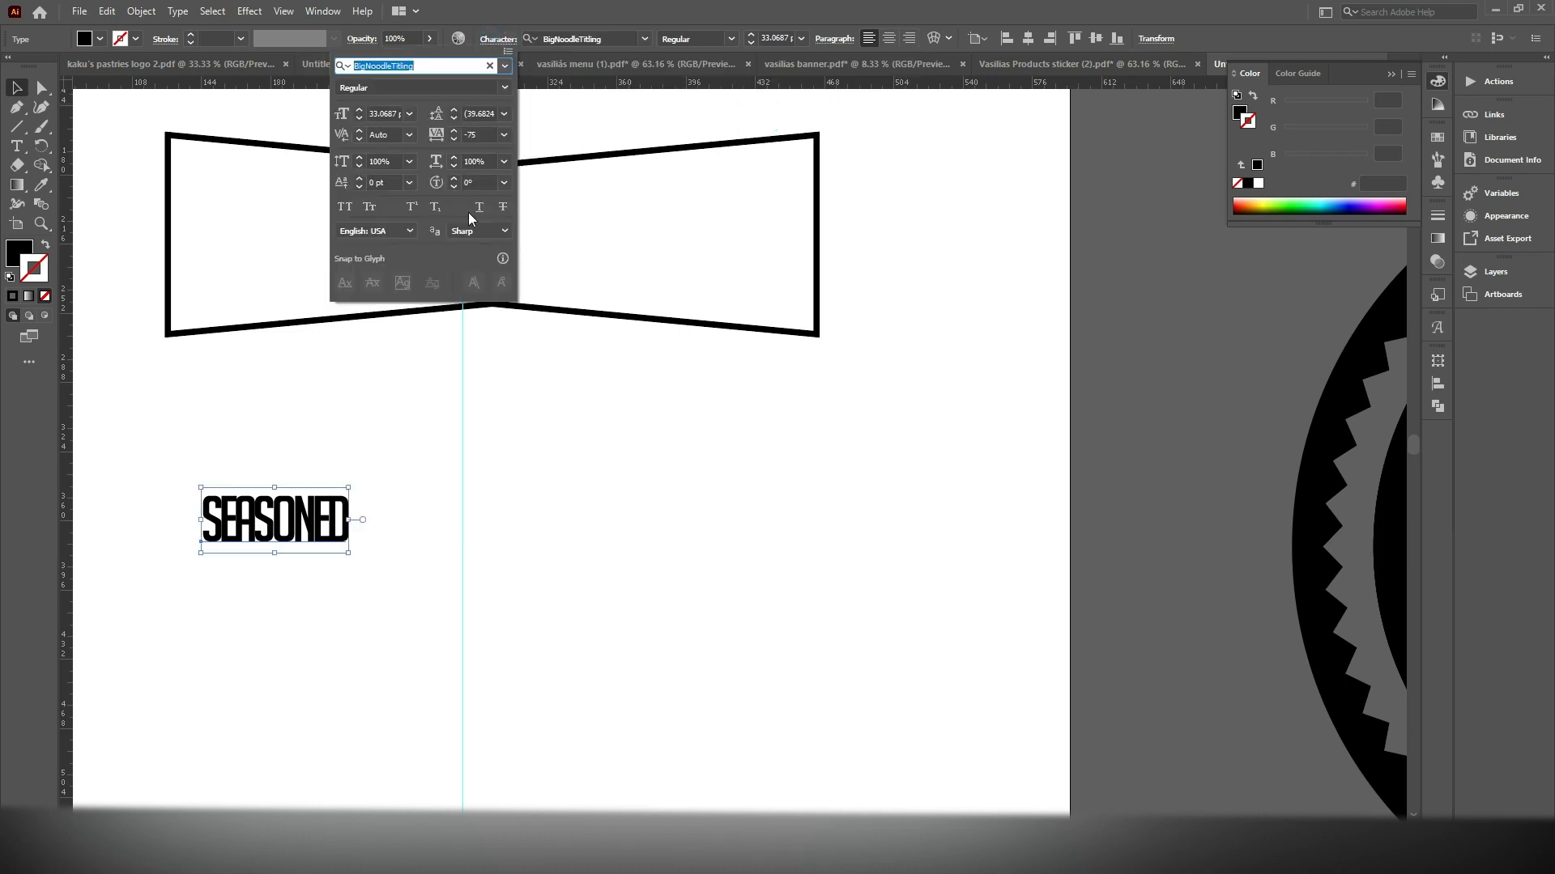
pyautogui.click(503, 136)
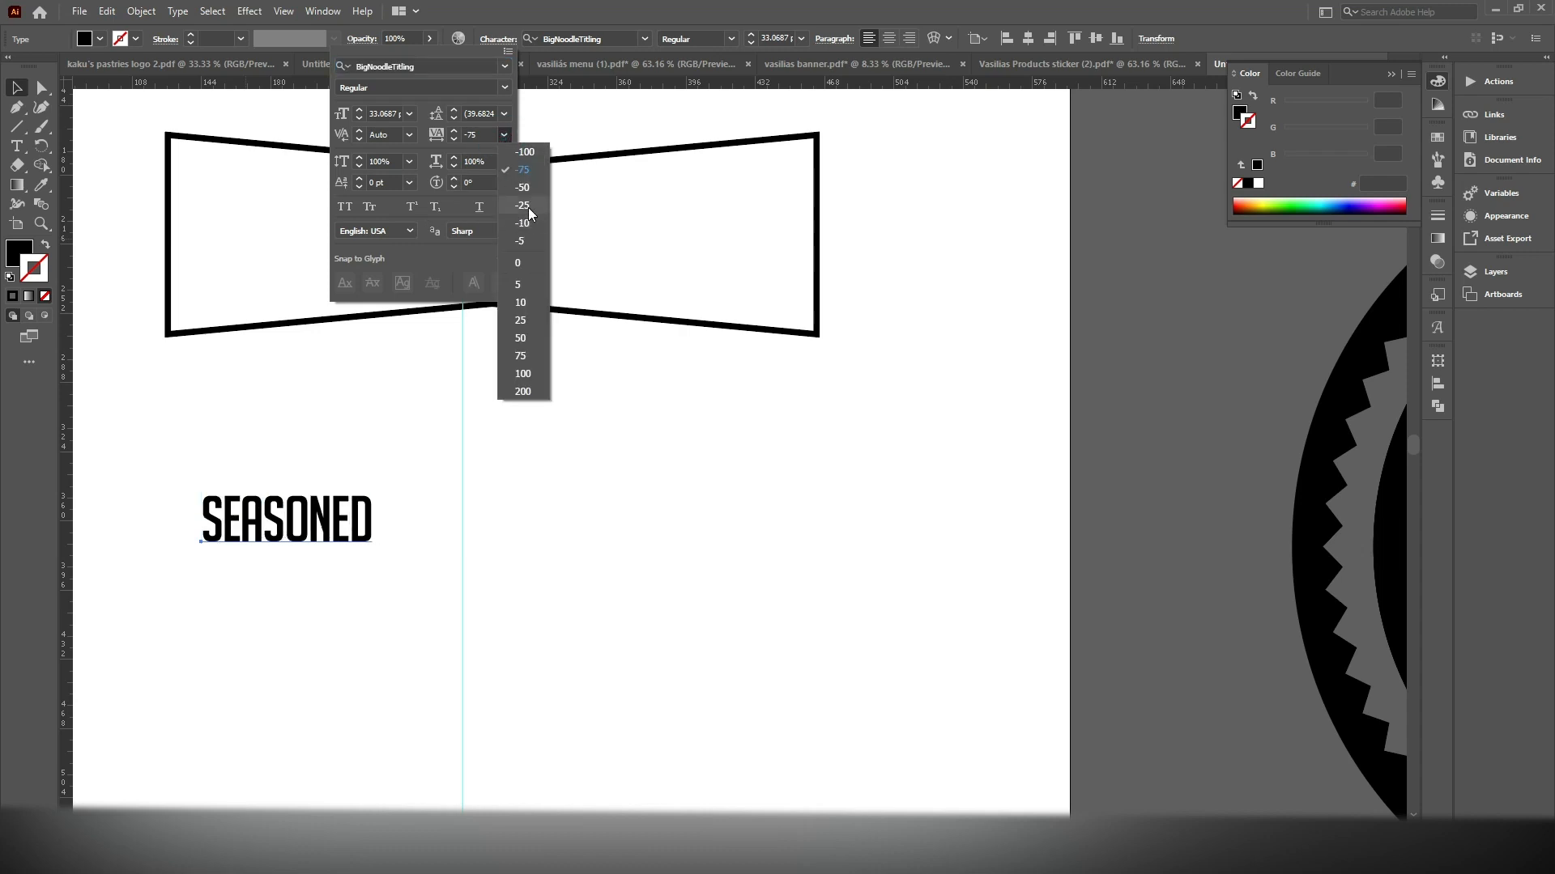
pyautogui.click(523, 187)
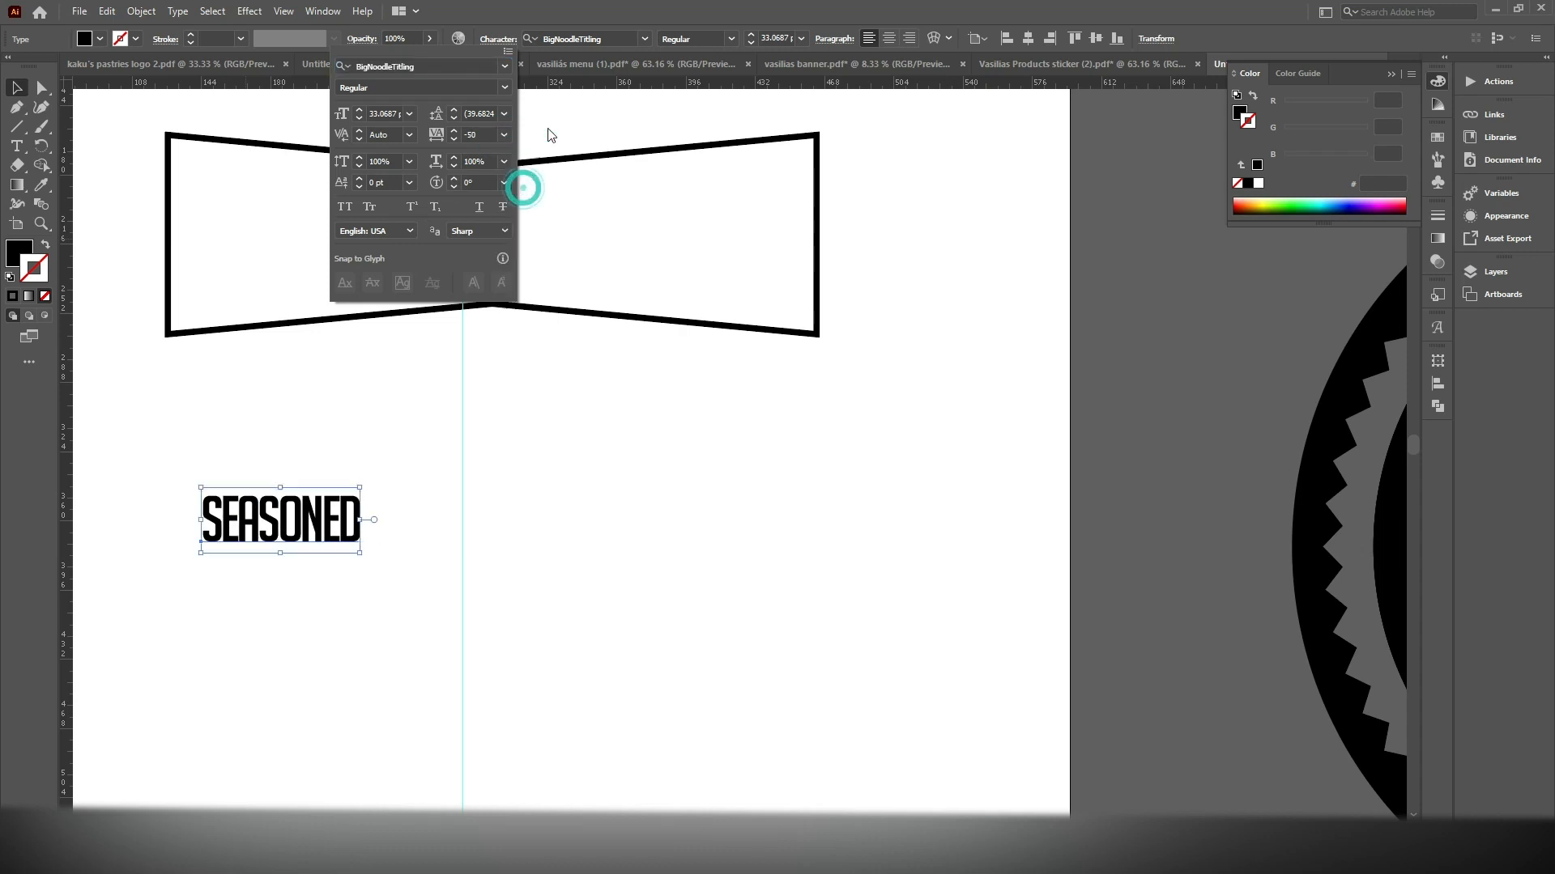
# Enlarge the SEASONED text to about 115 pt and position it below the bow-tie outline
pyautogui.click(733, 41)
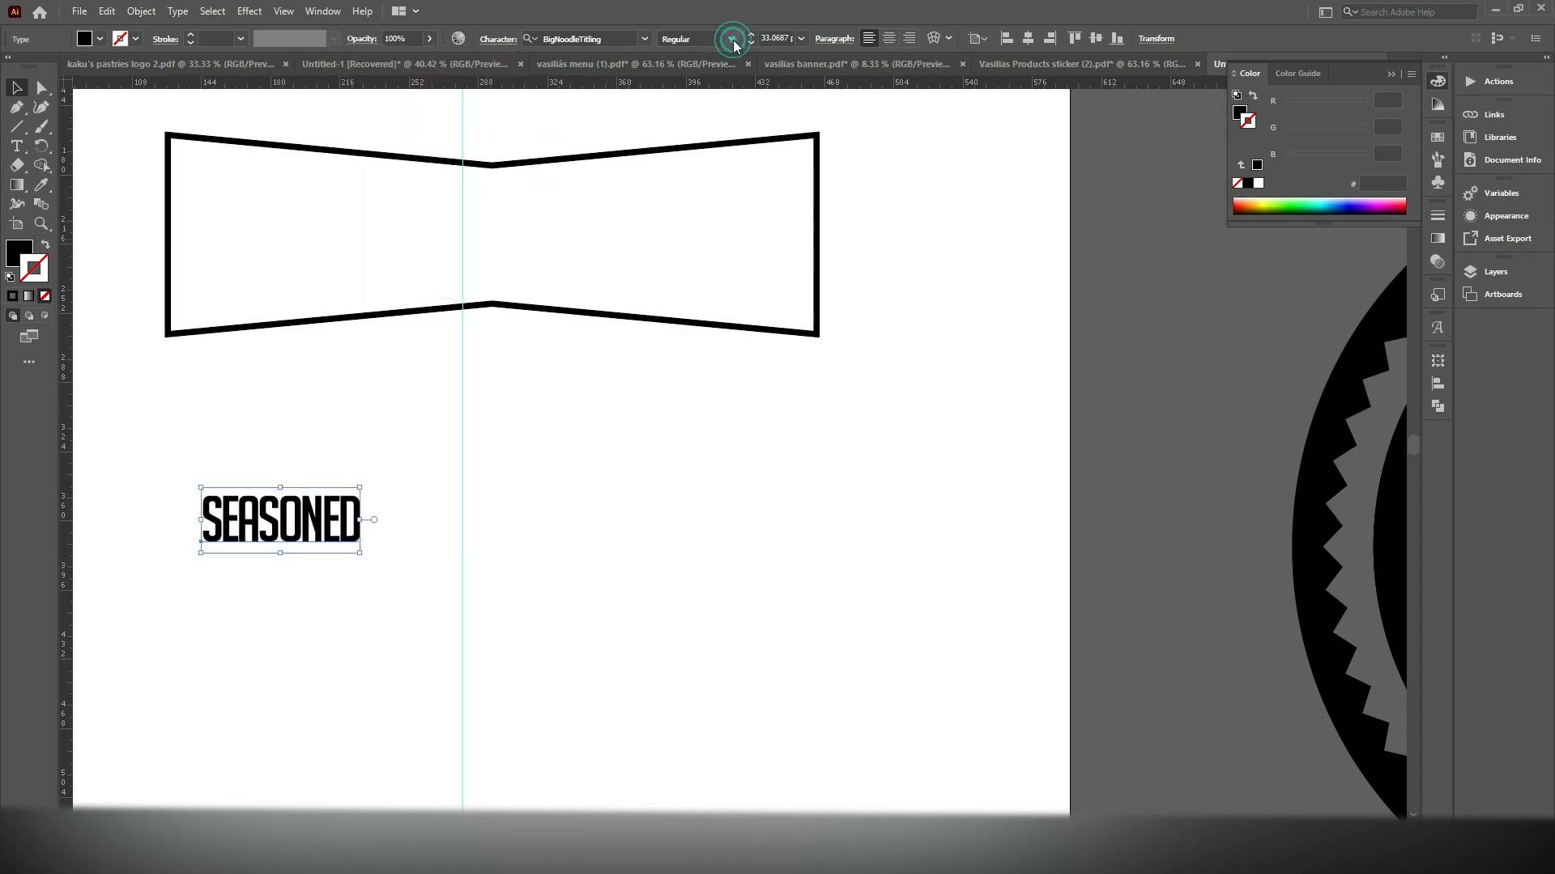
pyautogui.click(359, 489)
pyautogui.moveTo(361, 487); pyautogui.dragTo(753, 285)
pyautogui.moveTo(594, 405); pyautogui.dragTo(603, 514)
# Bring the bow-tie outline to the front of the stacking order
pyautogui.moveTo(587, 324); pyautogui.dragTo(585, 319)
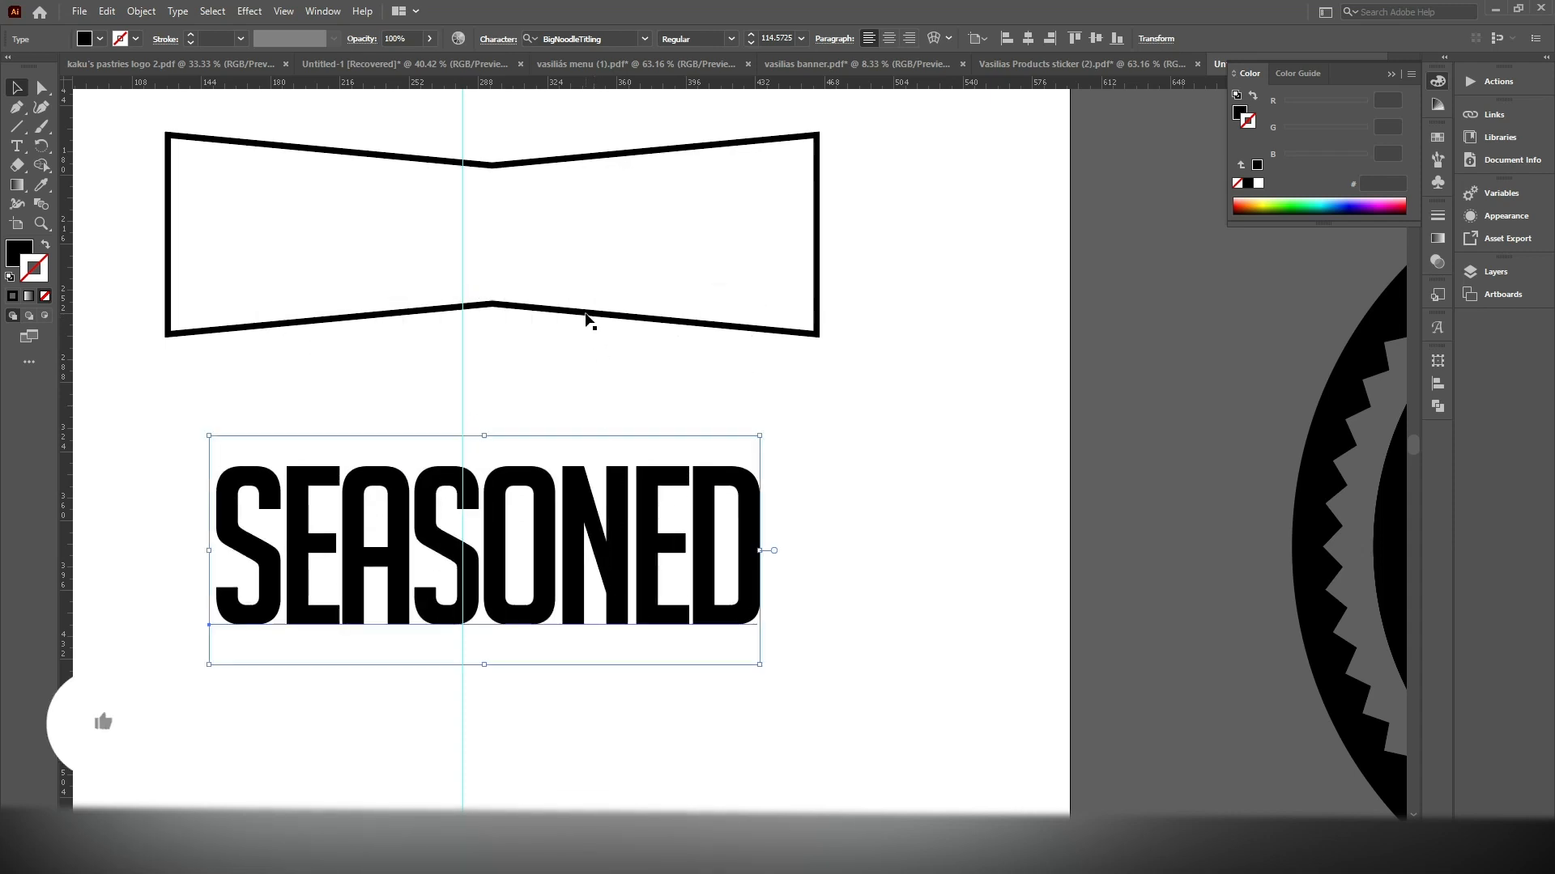
pyautogui.click(584, 317)
pyautogui.rightClick(584, 316)
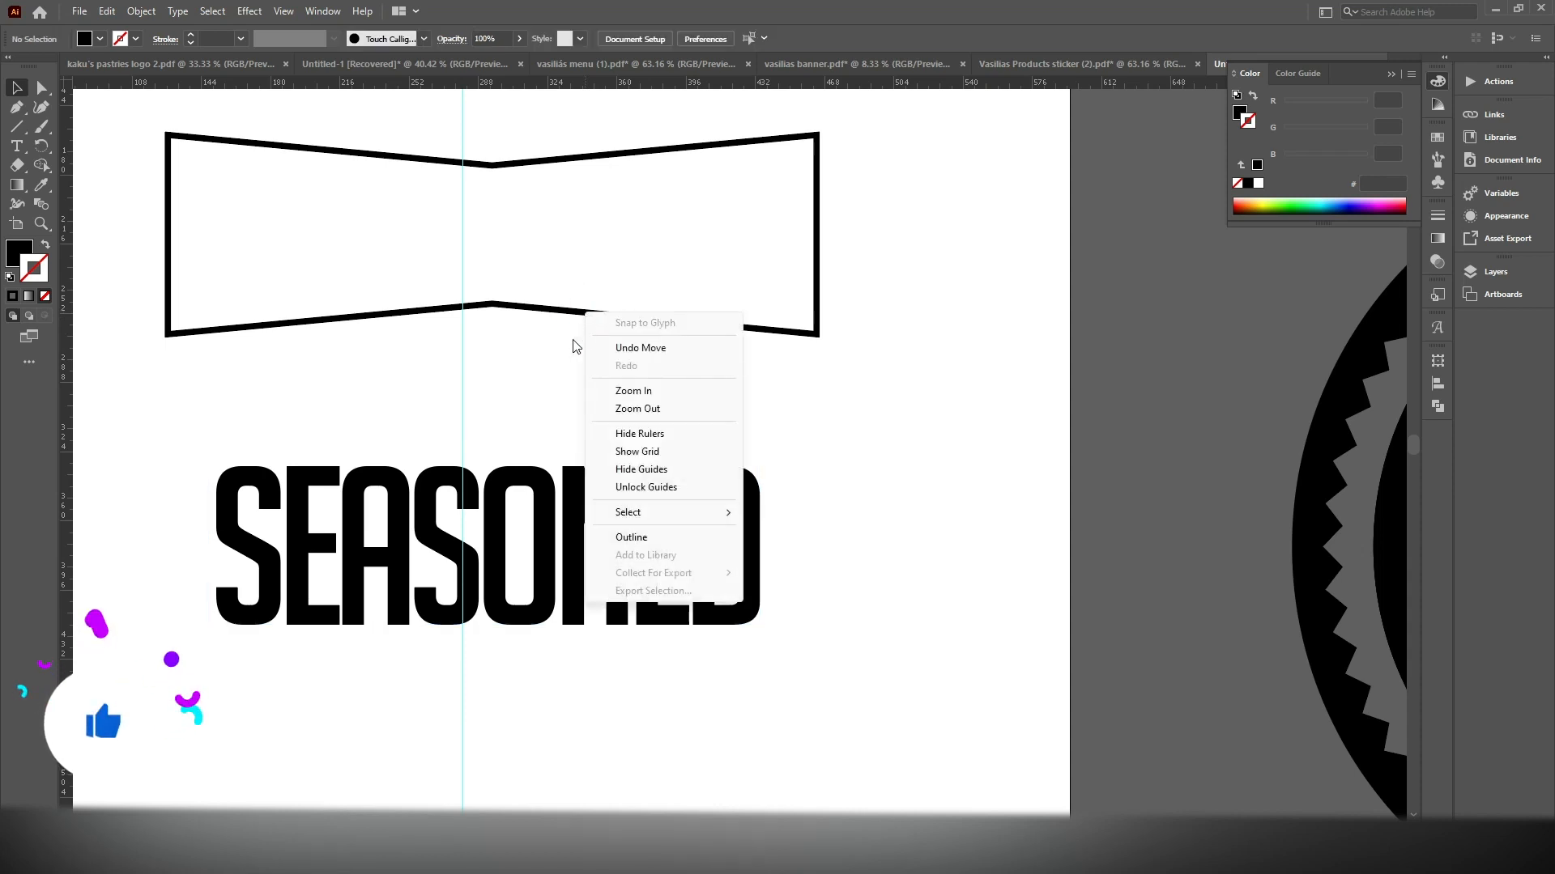
pyautogui.moveTo(575, 111); pyautogui.dragTo(544, 311)
pyautogui.rightClick(544, 311)
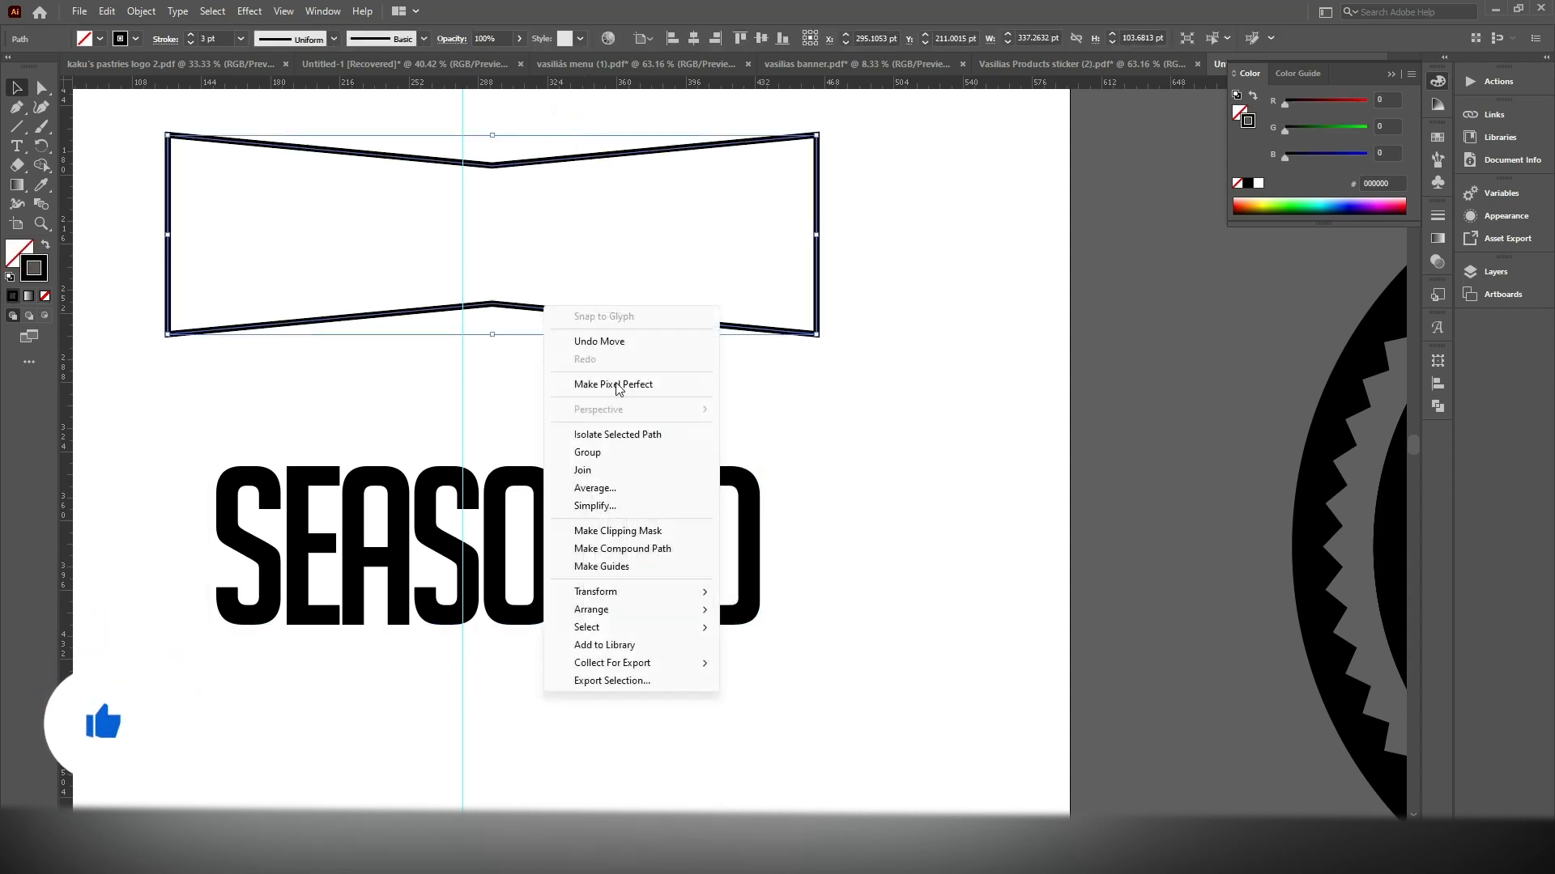
pyautogui.moveTo(623, 610)
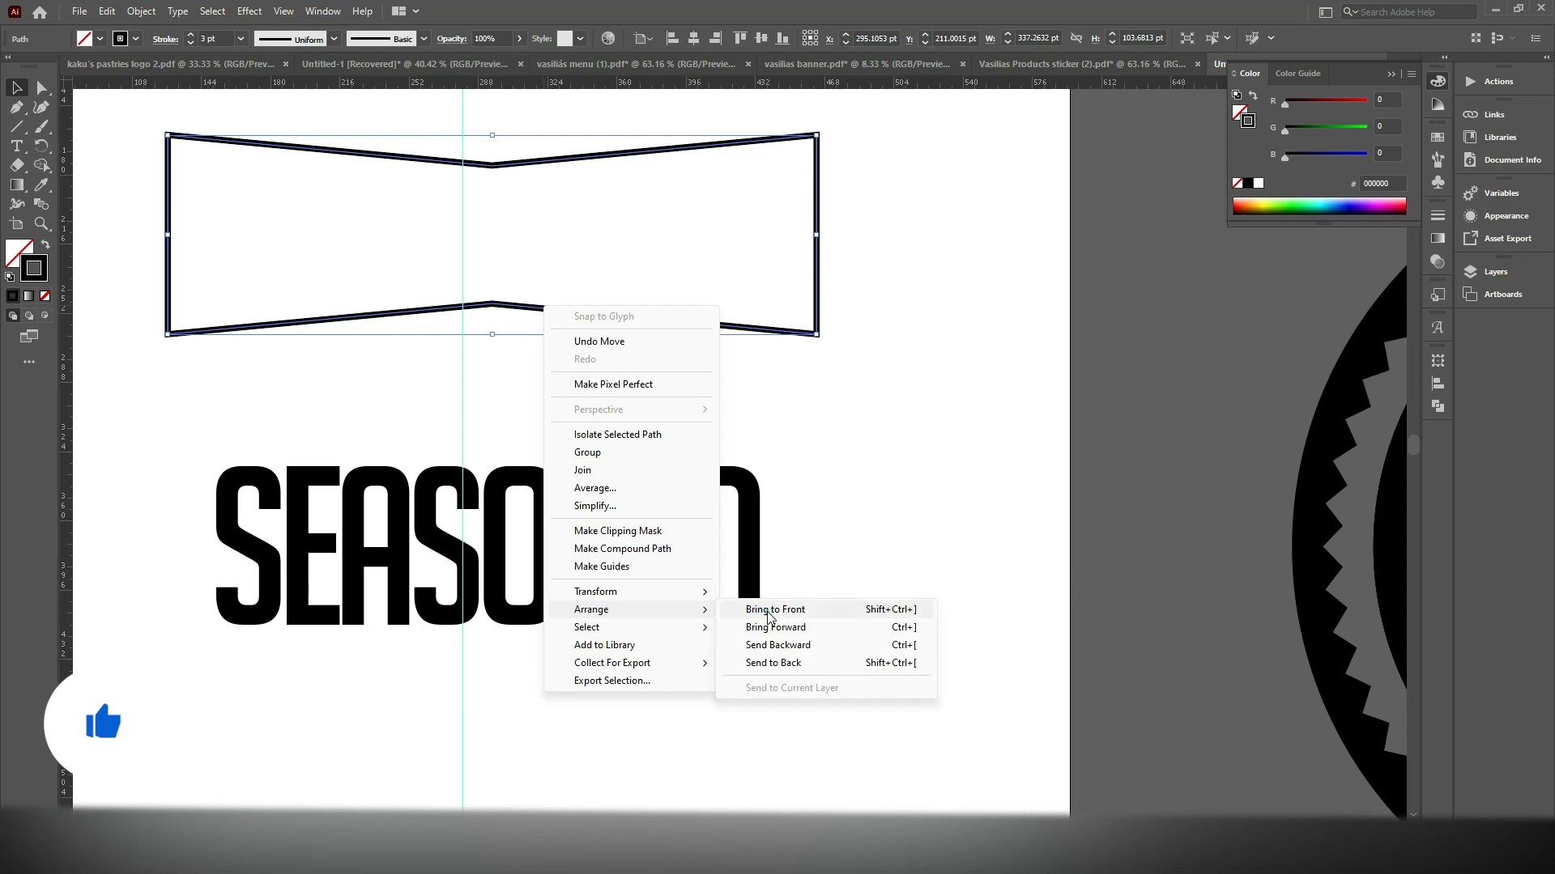
pyautogui.click(770, 618)
# Warp the SEASONED text into the bow-tie outline with Envelope Distort, using Make with Top Object
pyautogui.moveTo(899, 243); pyautogui.dragTo(166, 797)
pyautogui.click(141, 11)
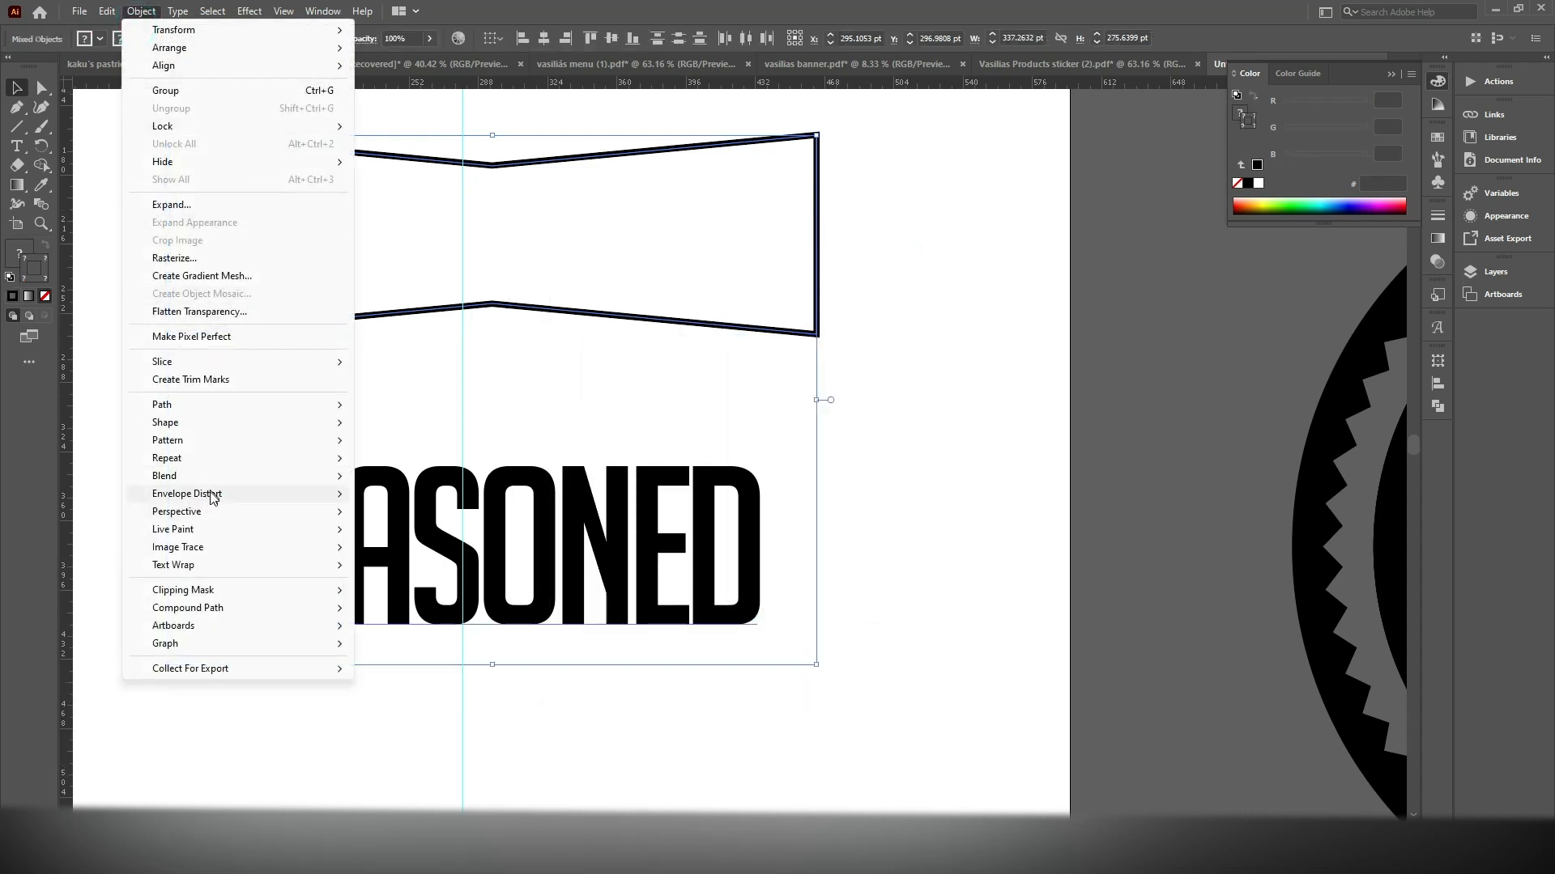
pyautogui.moveTo(213, 497)
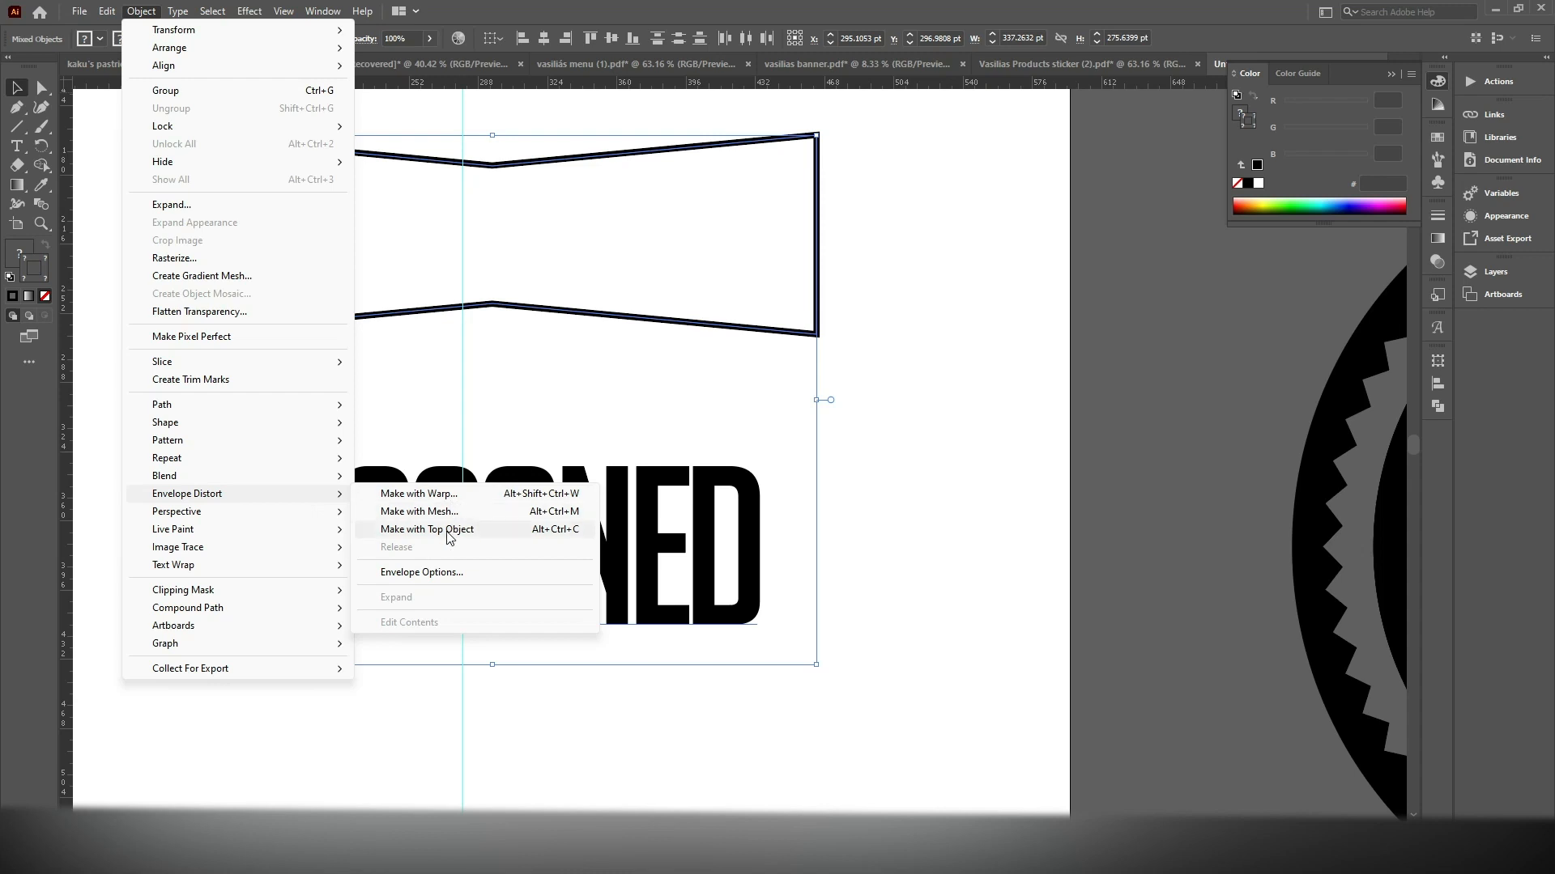
pyautogui.click(445, 531)
pyautogui.click(716, 507)
pyautogui.scroll(-3, 590, 332)
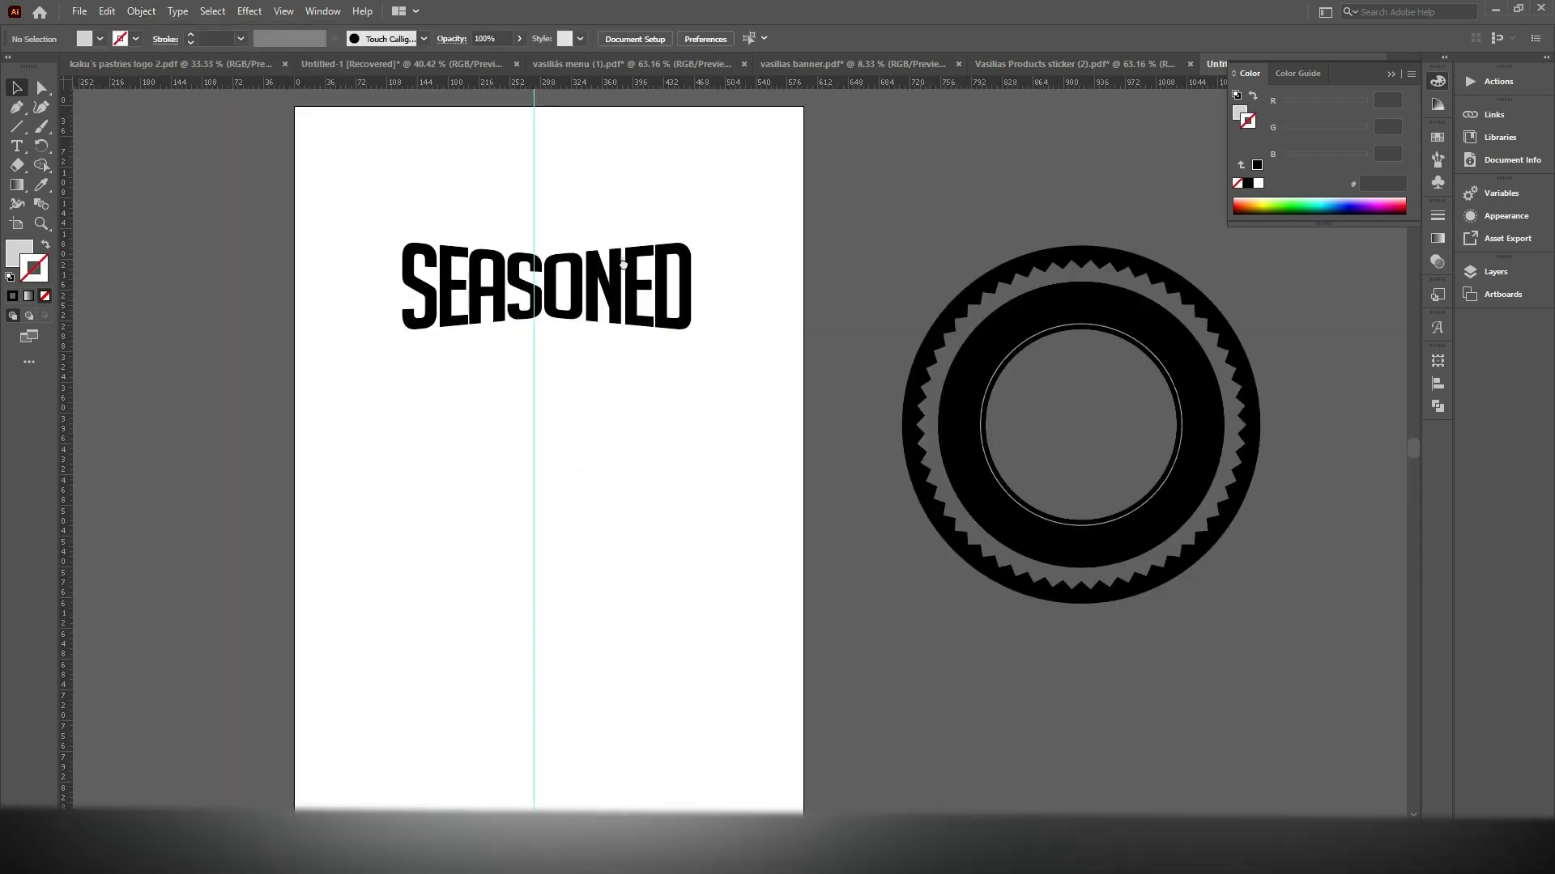
pyautogui.scroll(3, 633, 332)
pyautogui.scroll(-3, 634, 332)
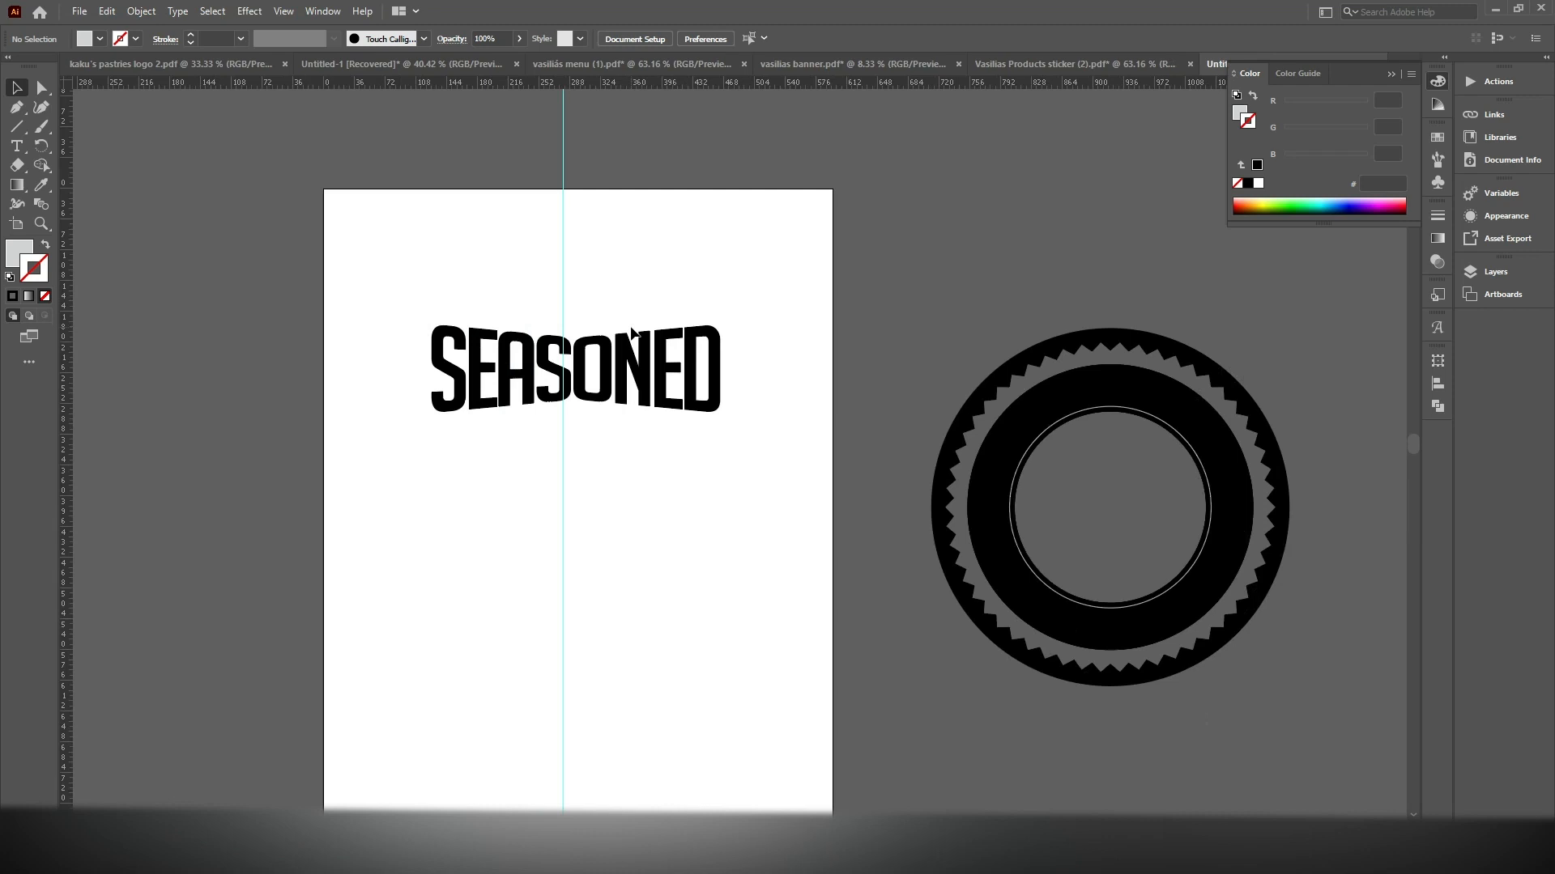
pyautogui.scroll(3, 633, 332)
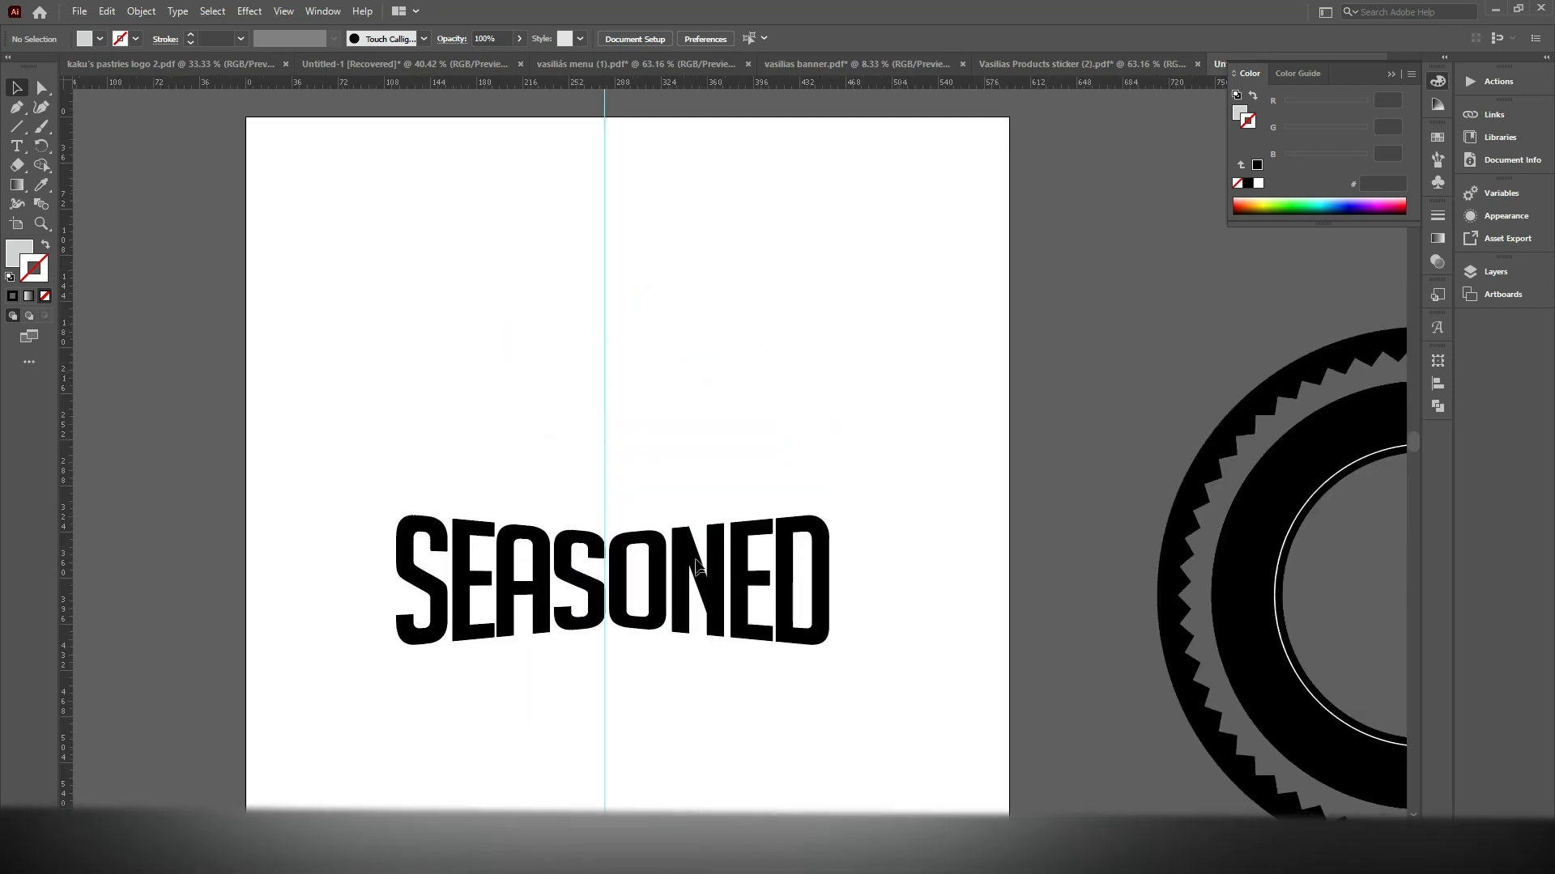
# Move the warped SEASONED lettering lower on the artboard, to about X 300 pt, Y 311 pt
pyautogui.moveTo(700, 569); pyautogui.dragTo(703, 547)
pyautogui.moveTo(804, 434); pyautogui.dragTo(581, 354)
pyautogui.scroll(-2, 548, 400)
pyautogui.scroll(1, 539, 416)
pyautogui.moveTo(518, 440)
pyautogui.mouseDown()
pyautogui.moveTo(522, 502)
pyautogui.moveTo(530, 417)
pyautogui.mouseUp()
pyautogui.moveTo(618, 333); pyautogui.dragTo(543, 340)
pyautogui.scroll(-1, 590, 352)
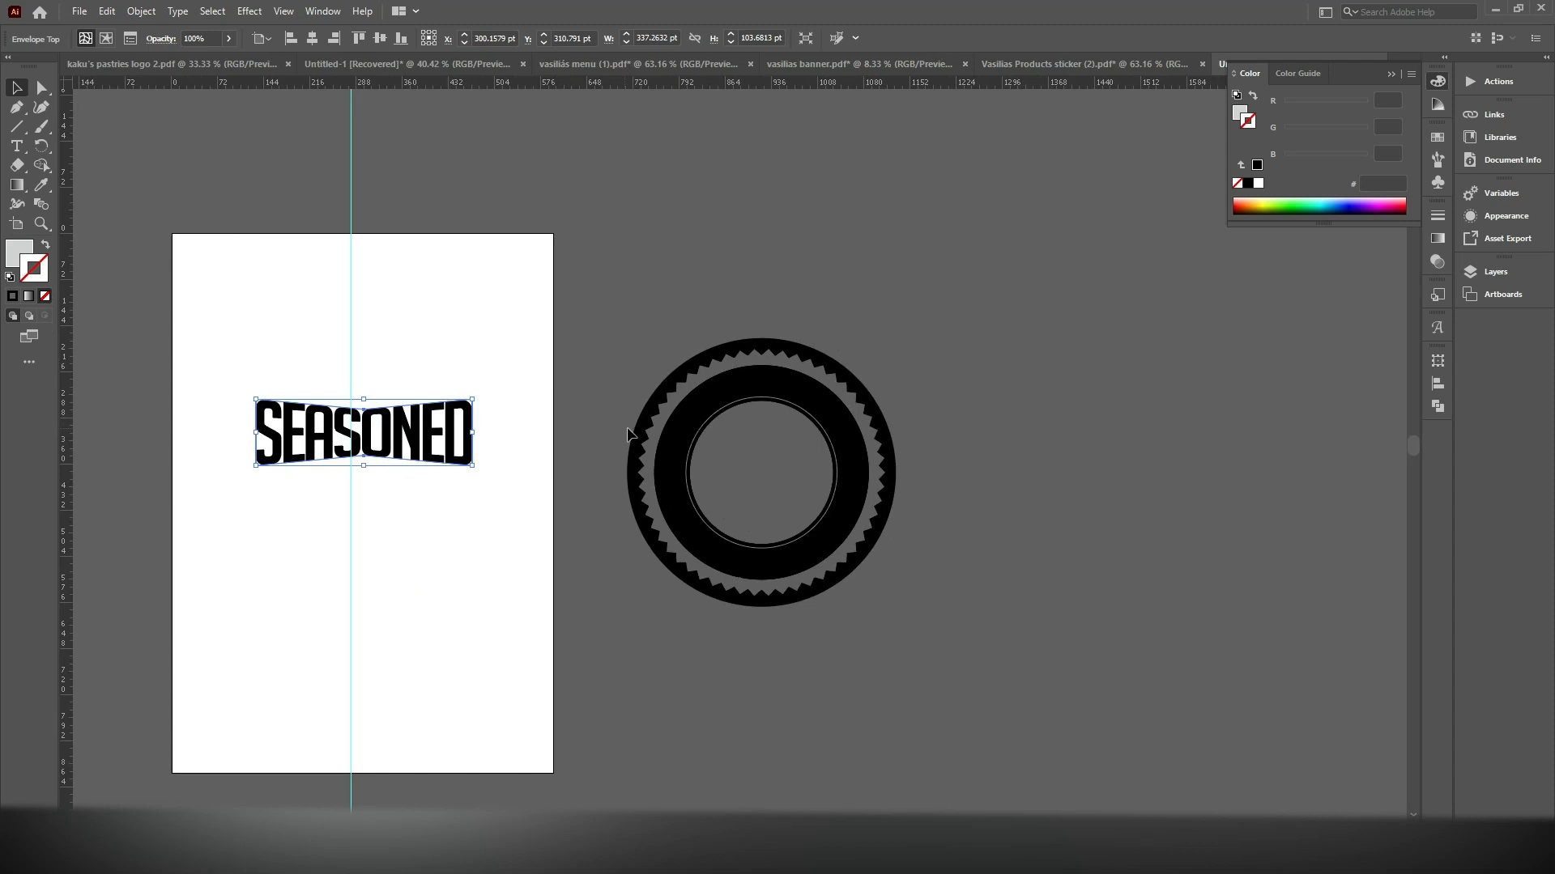
pyautogui.scroll(2, 767, 415)
pyautogui.moveTo(999, 289); pyautogui.dragTo(717, 478)
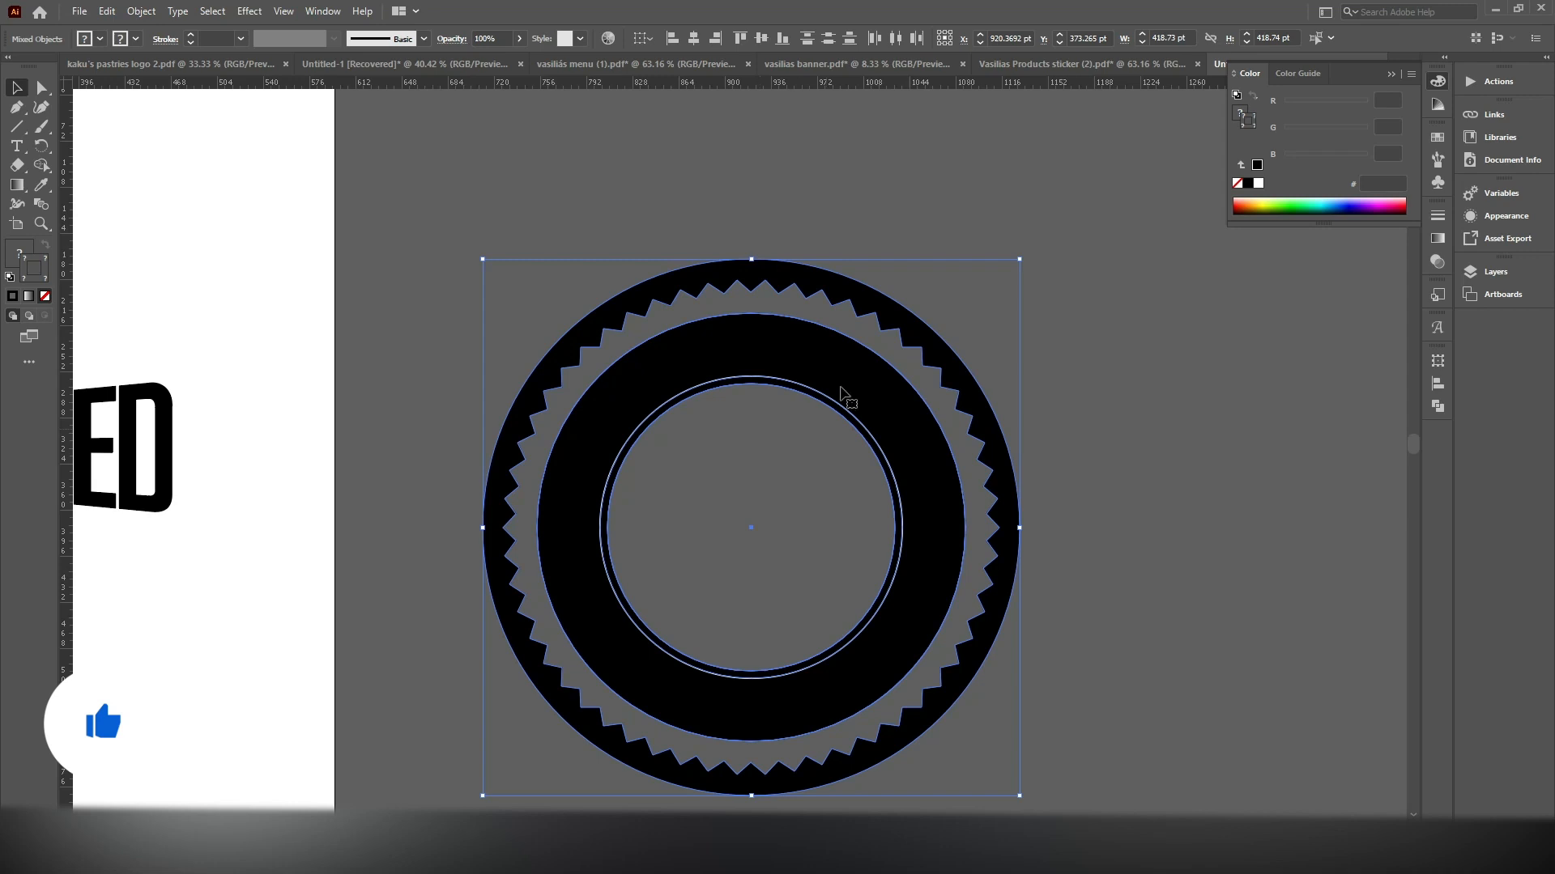
pyautogui.moveTo(870, 382); pyautogui.dragTo(889, 314)
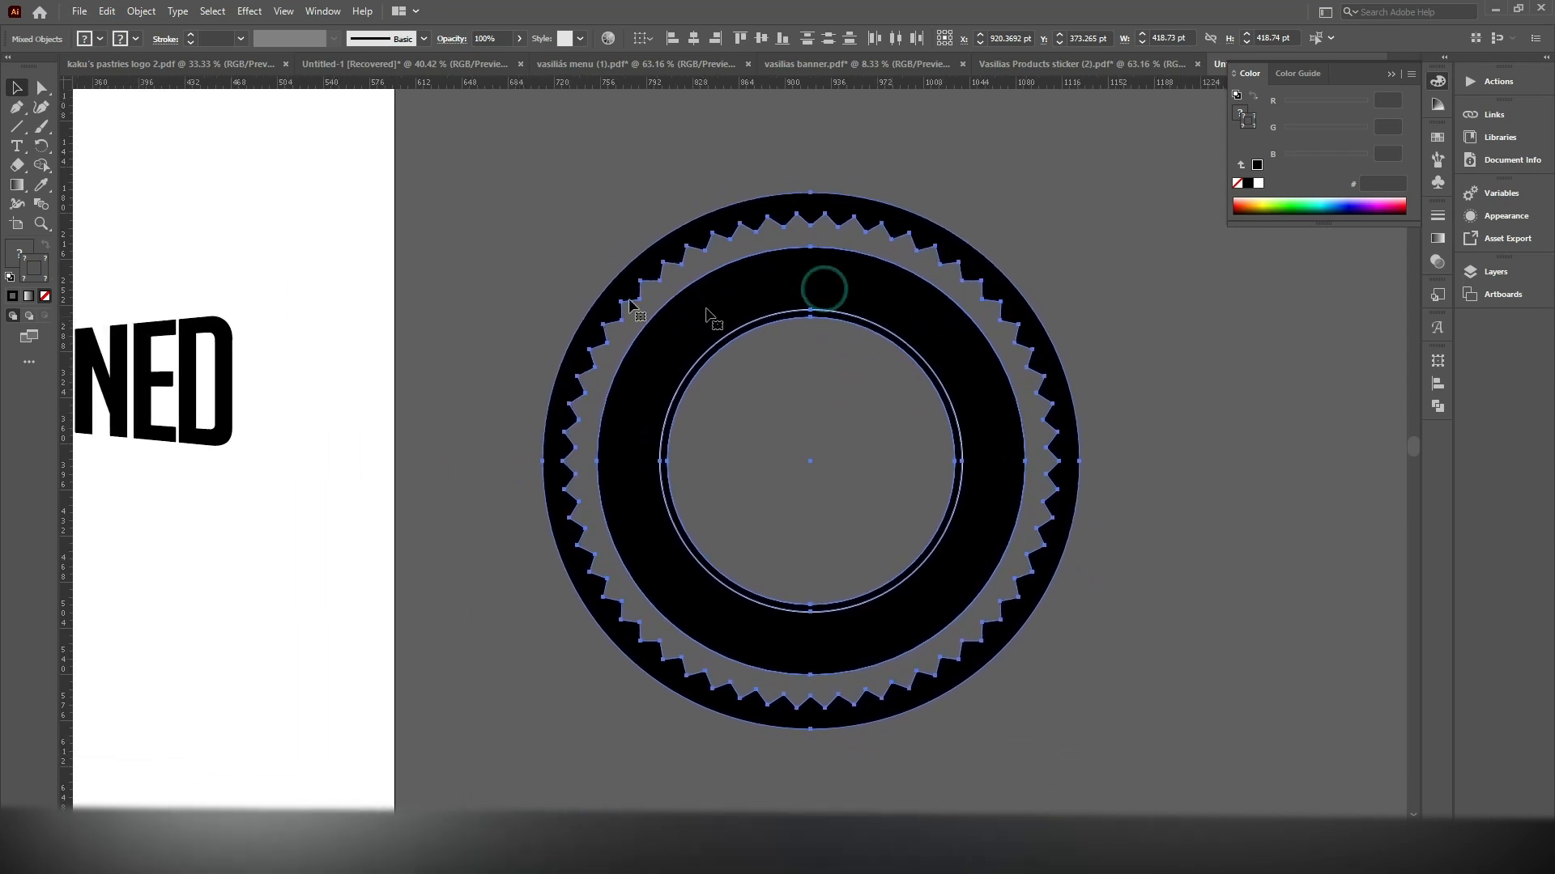
pyautogui.scroll(-1, 589, 293)
pyautogui.moveTo(472, 258); pyautogui.dragTo(746, 317)
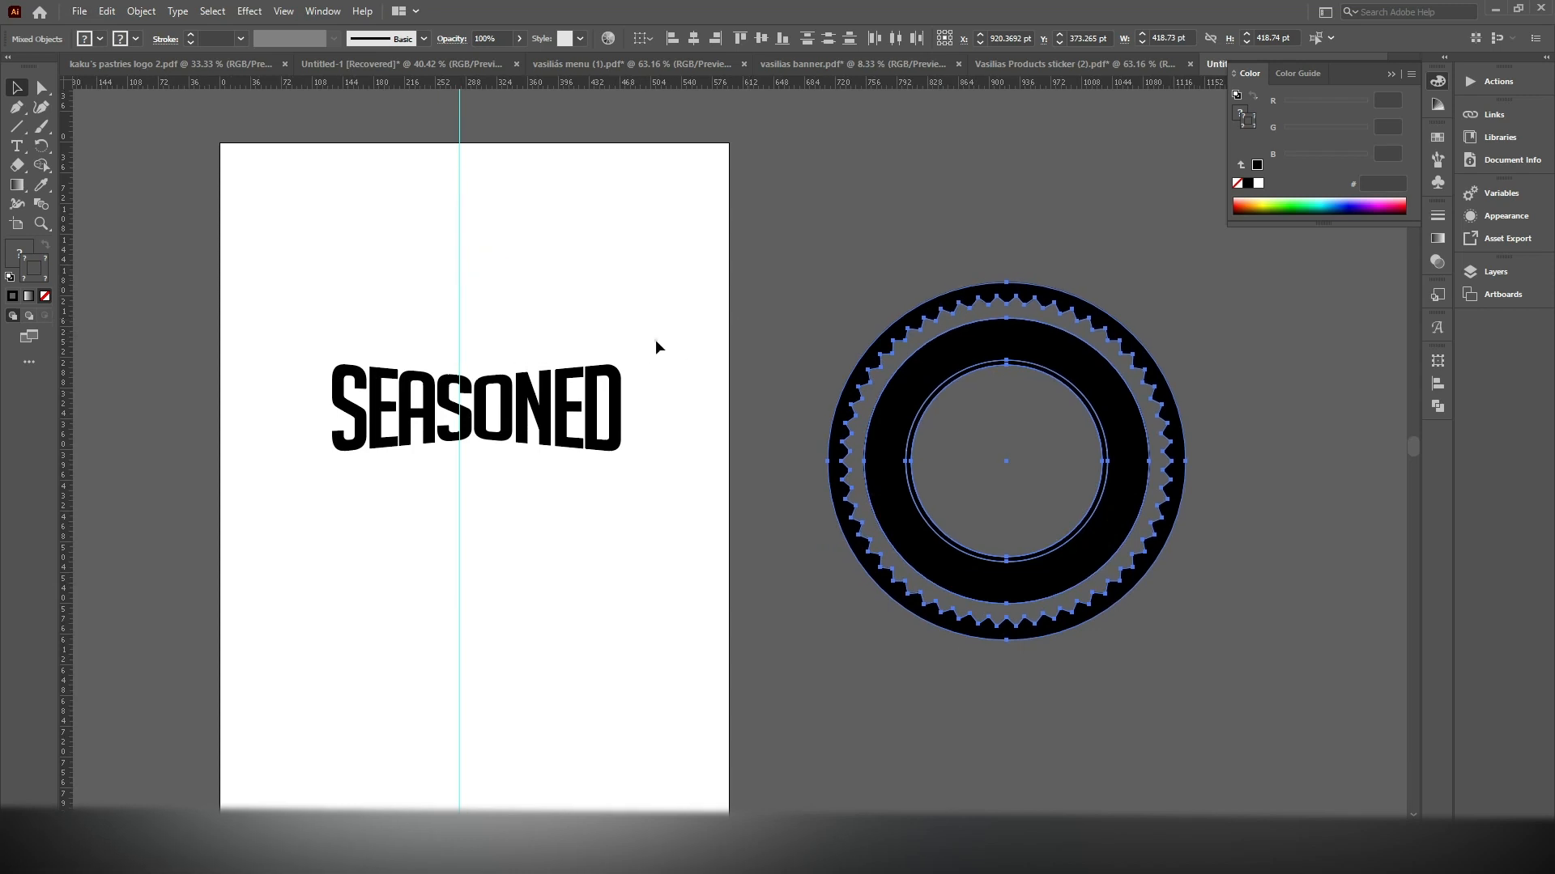
# Try to set the fill of the warped SEASONED lettering to black (000000)
pyautogui.click(559, 409)
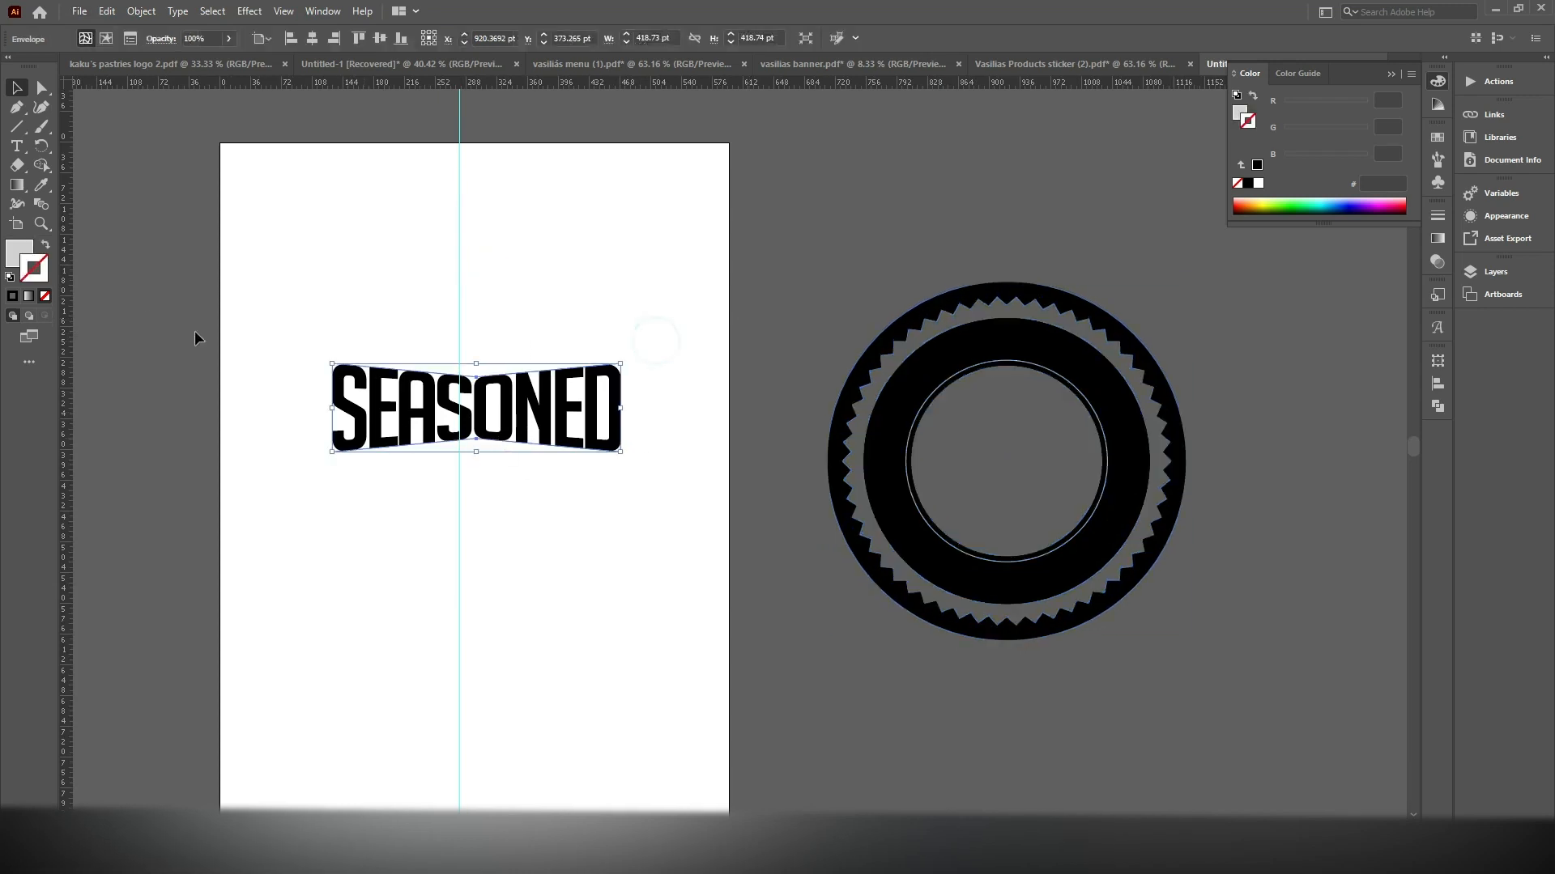
pyautogui.doubleClick(20, 253)
pyautogui.moveTo(594, 484); pyautogui.dragTo(558, 540)
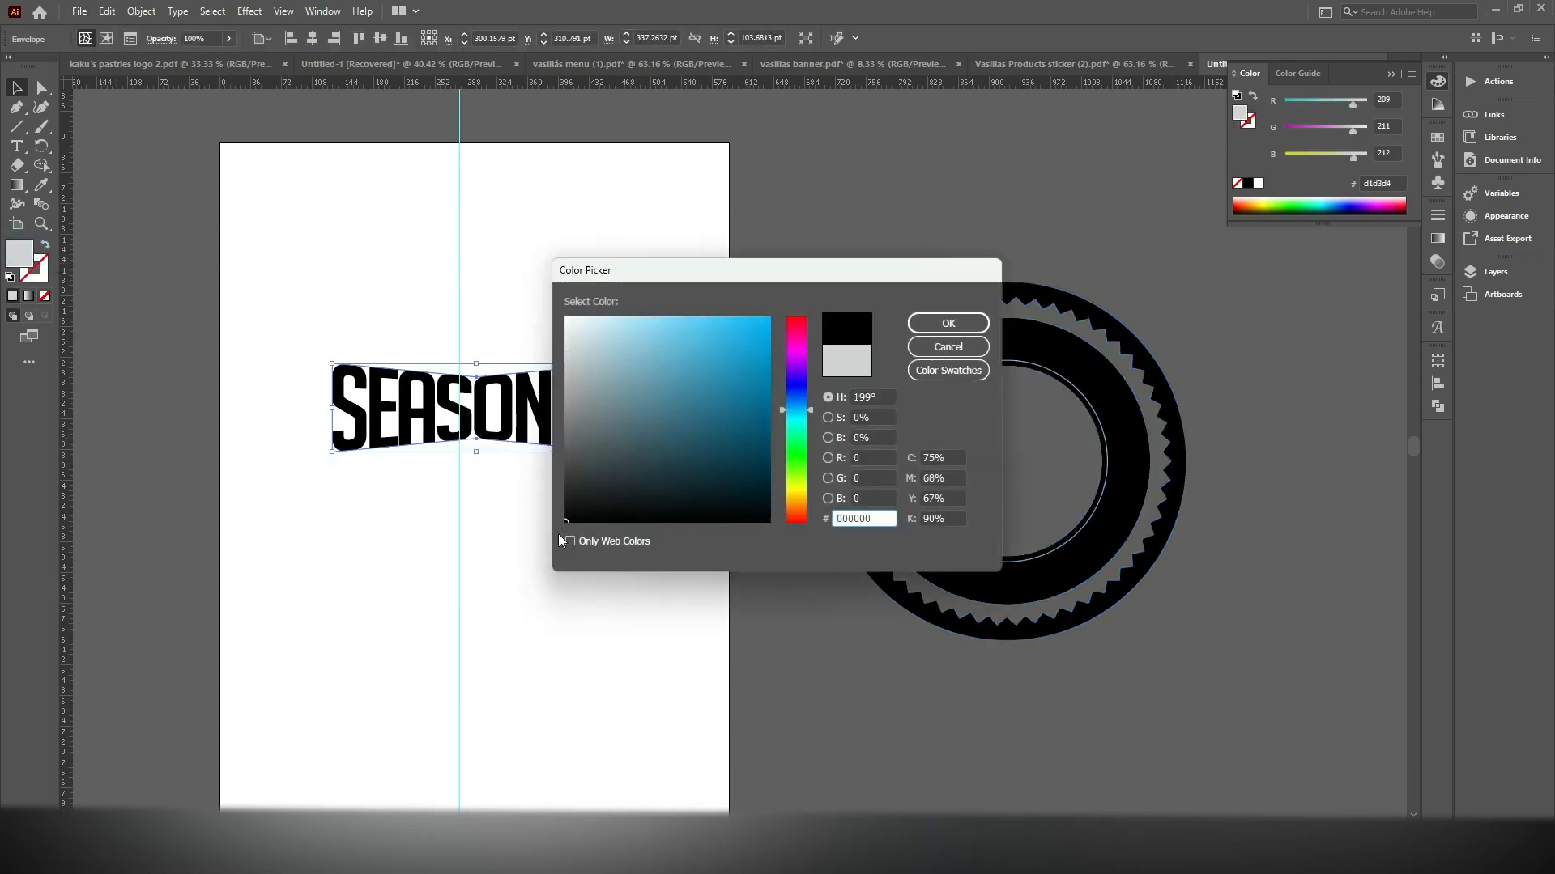
pyautogui.click(944, 323)
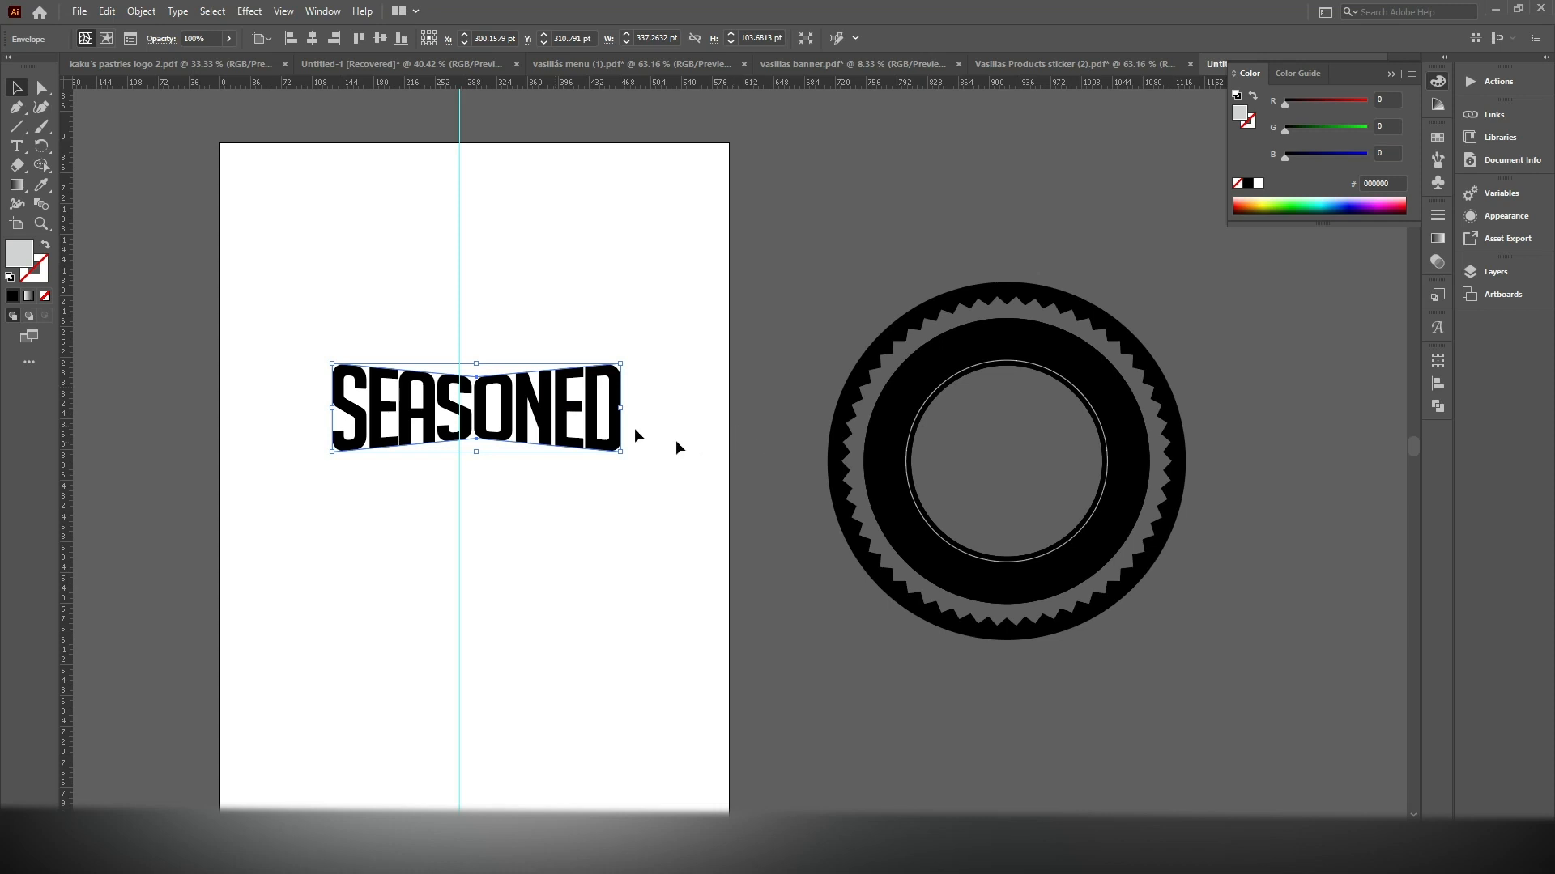
# Enlarge the warped SEASONED lettering to about 519 pt wide and place it across the middle of the black rings
pyautogui.hscroll(5, 739, 336)
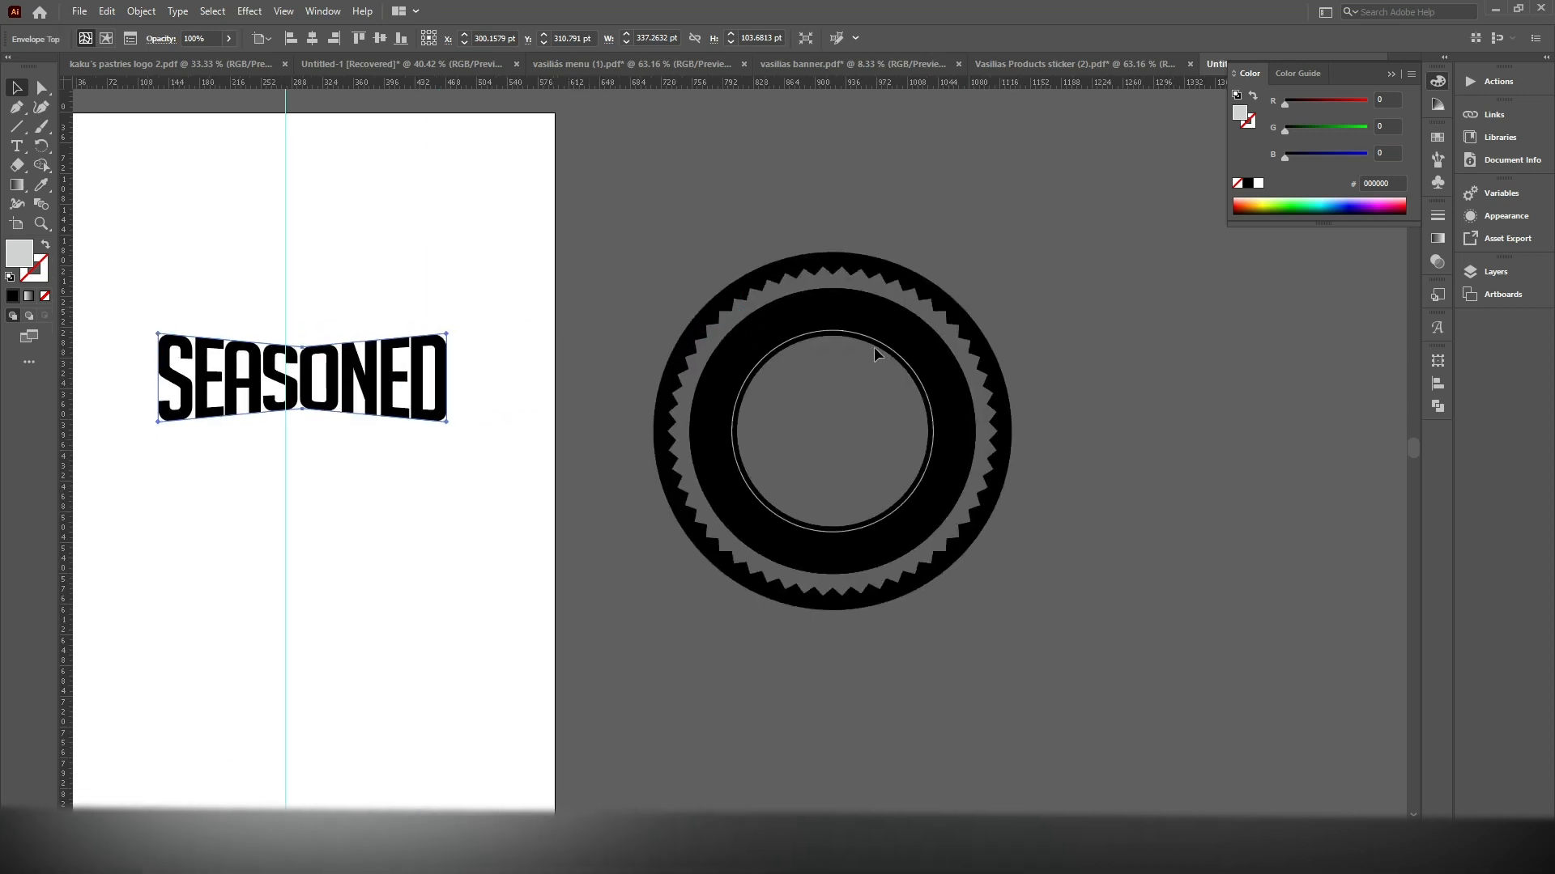
pyautogui.scroll(2, 873, 346)
pyautogui.scroll(-1, 1046, 345)
pyautogui.moveTo(1059, 329); pyautogui.dragTo(791, 355)
pyautogui.moveTo(899, 348); pyautogui.dragTo(861, 369)
pyautogui.moveTo(454, 301); pyautogui.dragTo(313, 429)
pyautogui.moveTo(445, 397); pyautogui.dragTo(1076, 523)
# Move the rings and the SEASONED lettering together onto the artboard, to about X 337 pt, Y 381 pt
pyautogui.moveTo(1192, 304); pyautogui.dragTo(694, 603)
pyautogui.moveTo(867, 433); pyautogui.dragTo(373, 445)
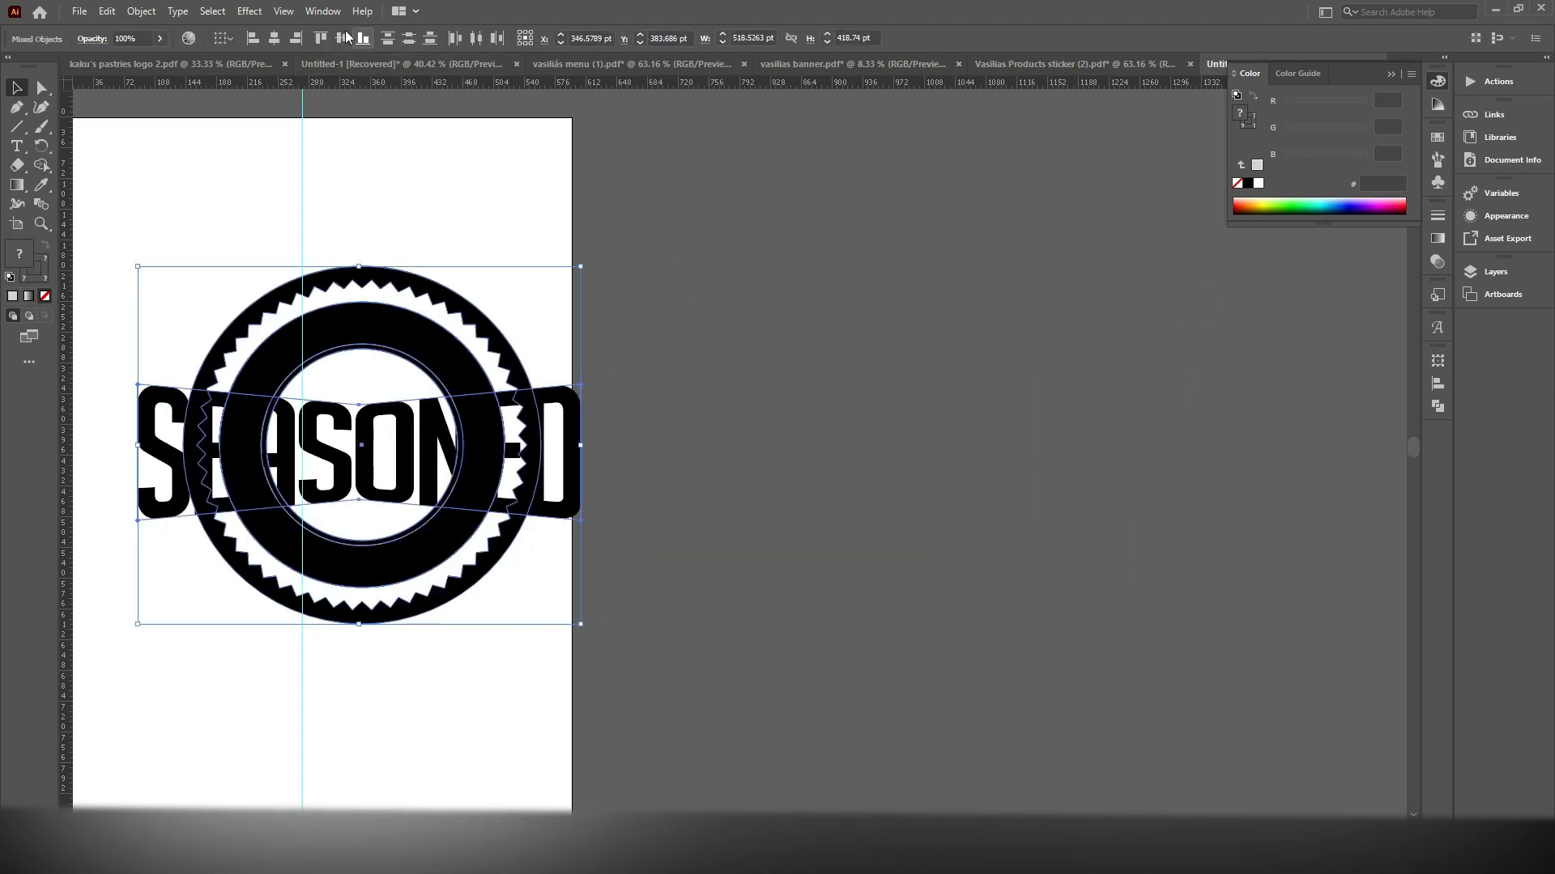
pyautogui.moveTo(435, 288); pyautogui.dragTo(818, 305)
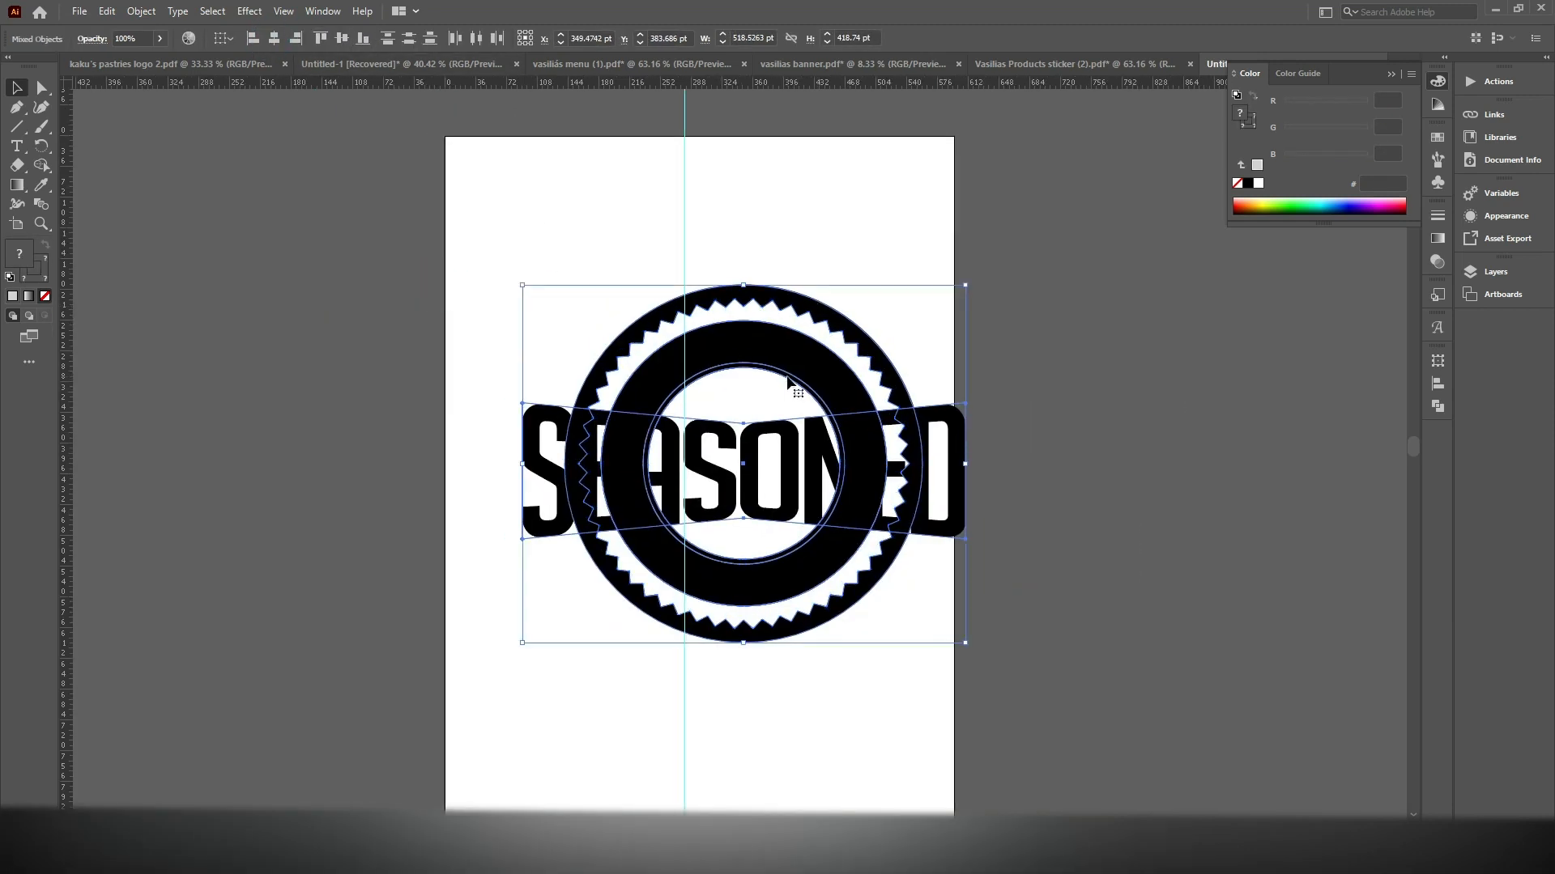
pyautogui.moveTo(801, 367); pyautogui.dragTo(791, 365)
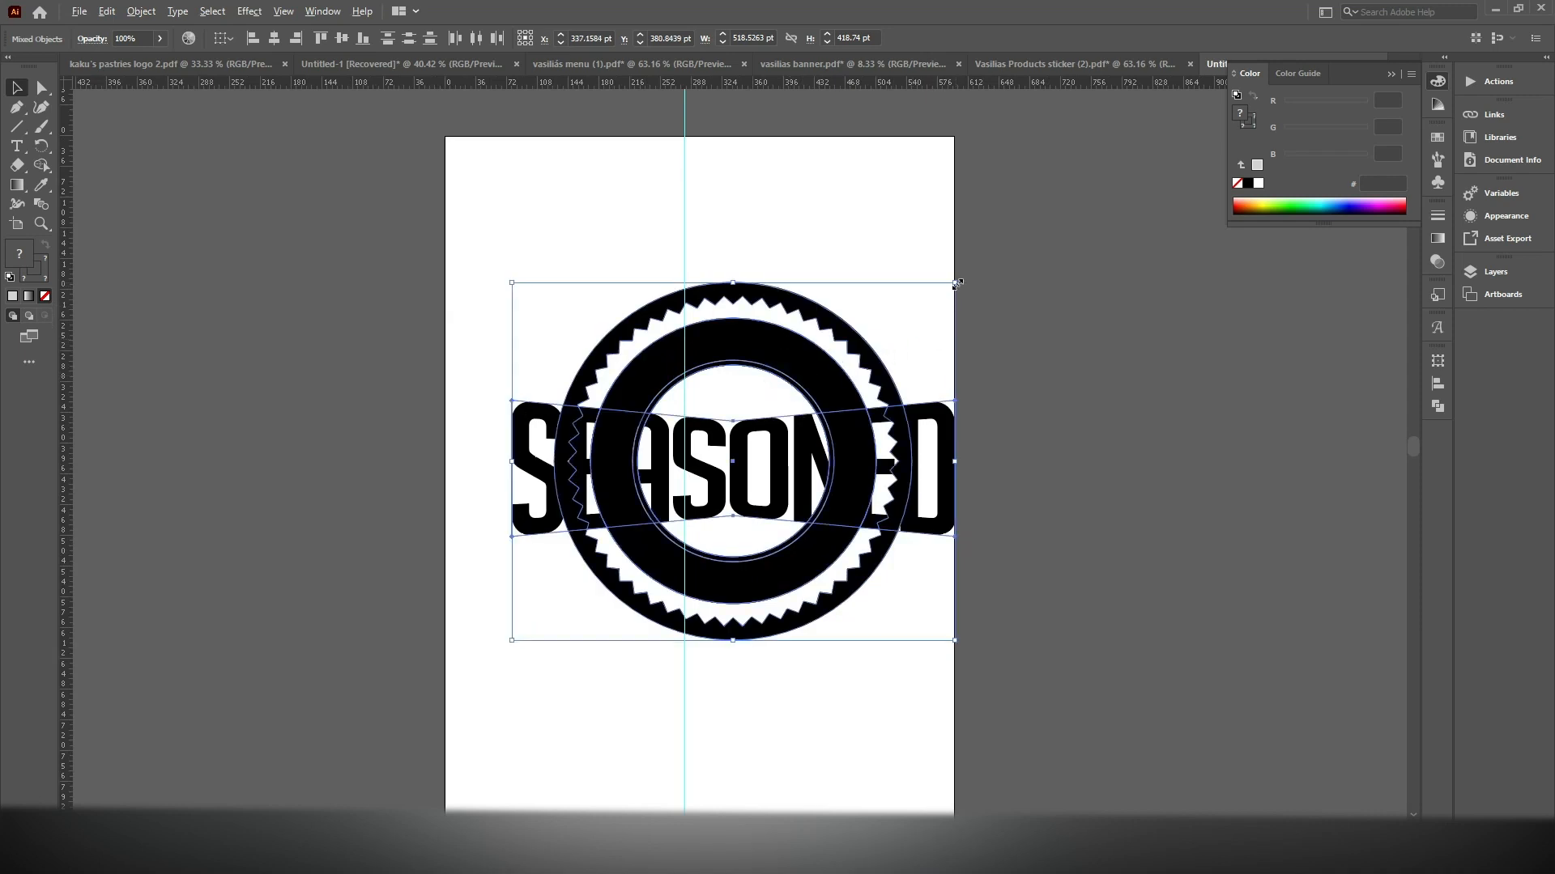
# Scale the rings and lettering down to about 403 by 325 pt and position them near the artboard's vertical guide
pyautogui.moveTo(957, 284); pyautogui.dragTo(909, 319)
pyautogui.moveTo(803, 403); pyautogui.dragTo(769, 405)
pyautogui.scroll(2, 770, 401)
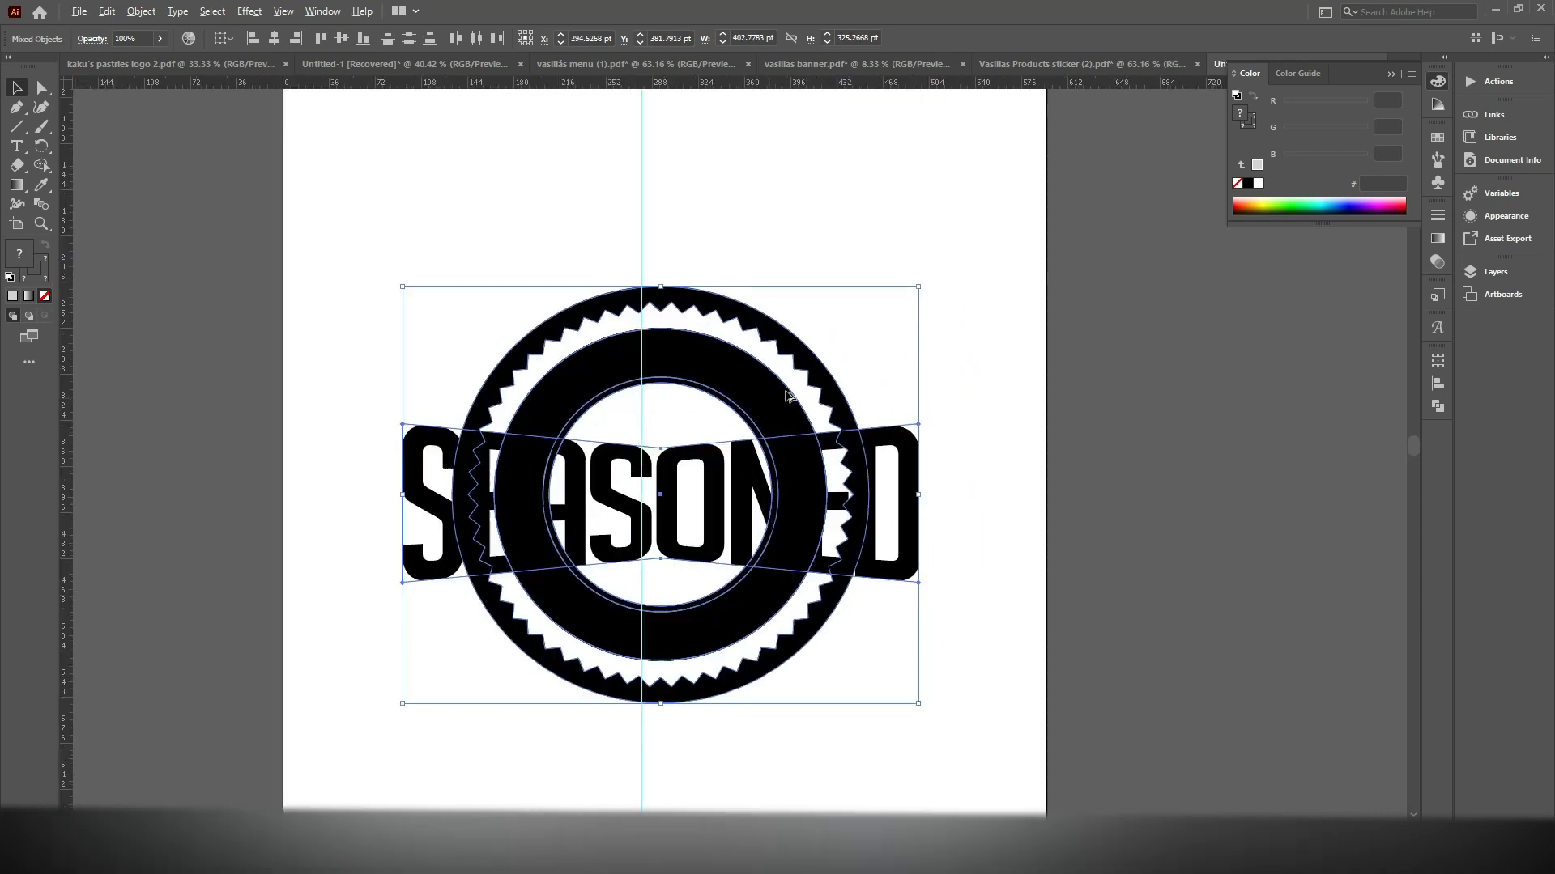
pyautogui.click(890, 233)
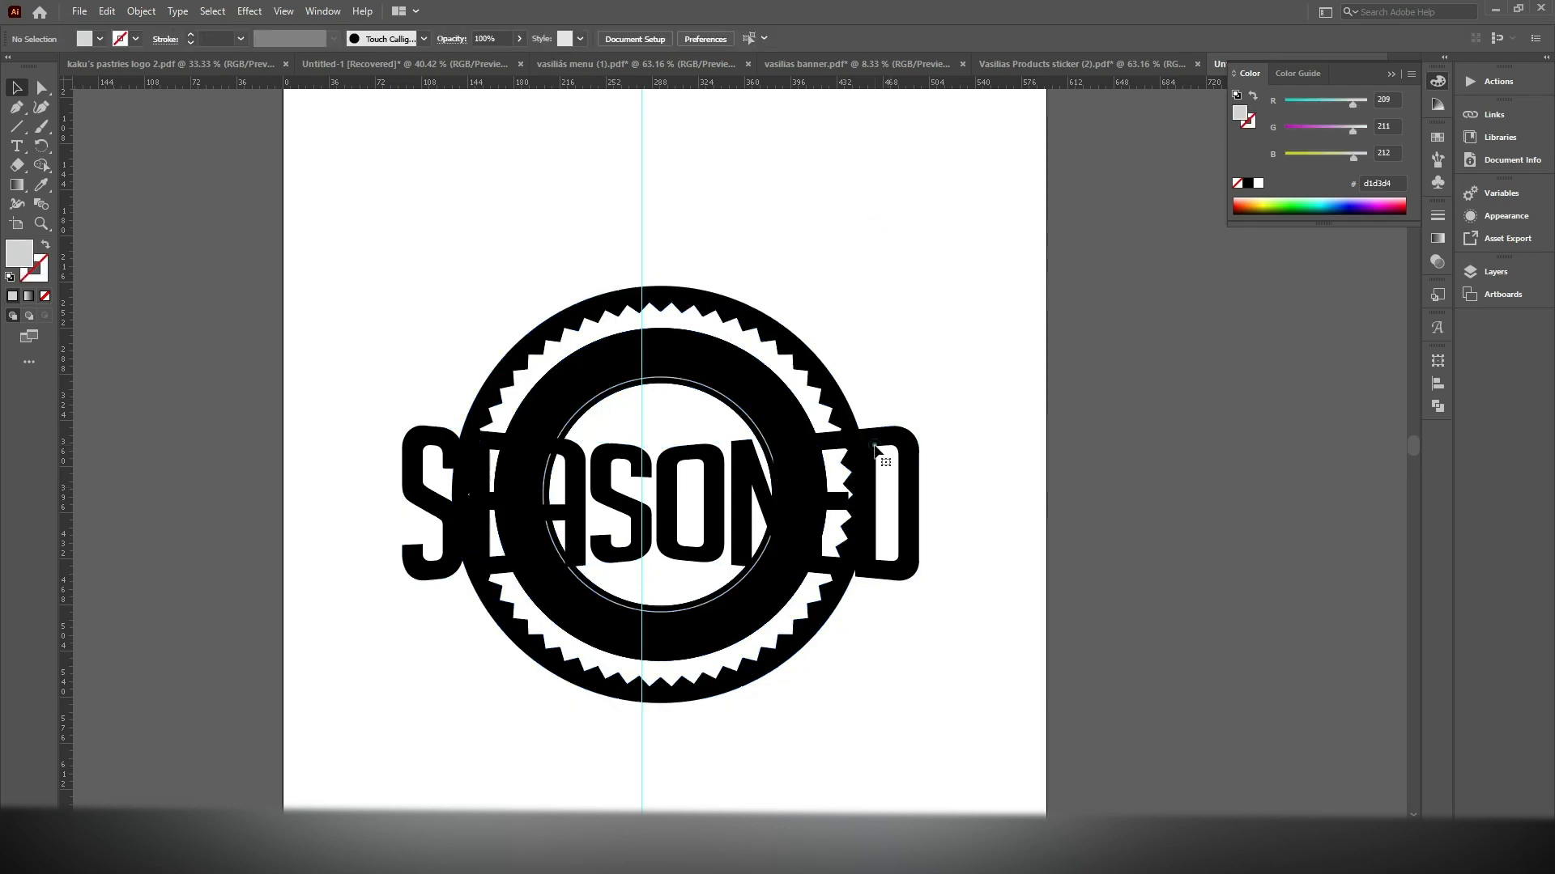
# Try to offset the path of the SEASONED envelope by 7 pt with miter joins
pyautogui.click(875, 451)
pyautogui.click(141, 10)
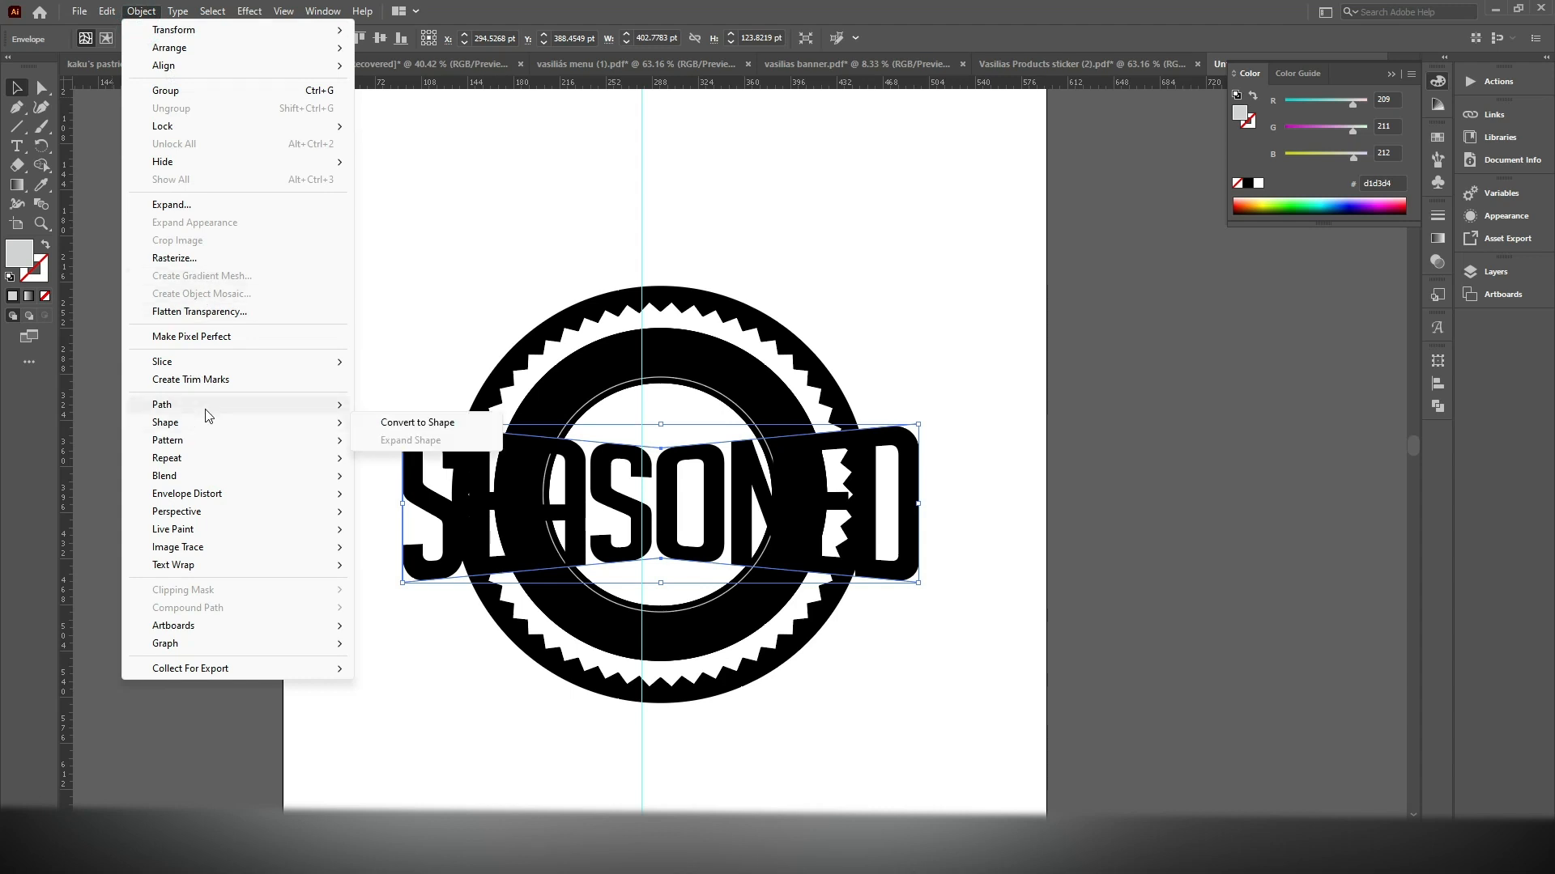
pyautogui.moveTo(340, 405)
pyautogui.click(404, 464)
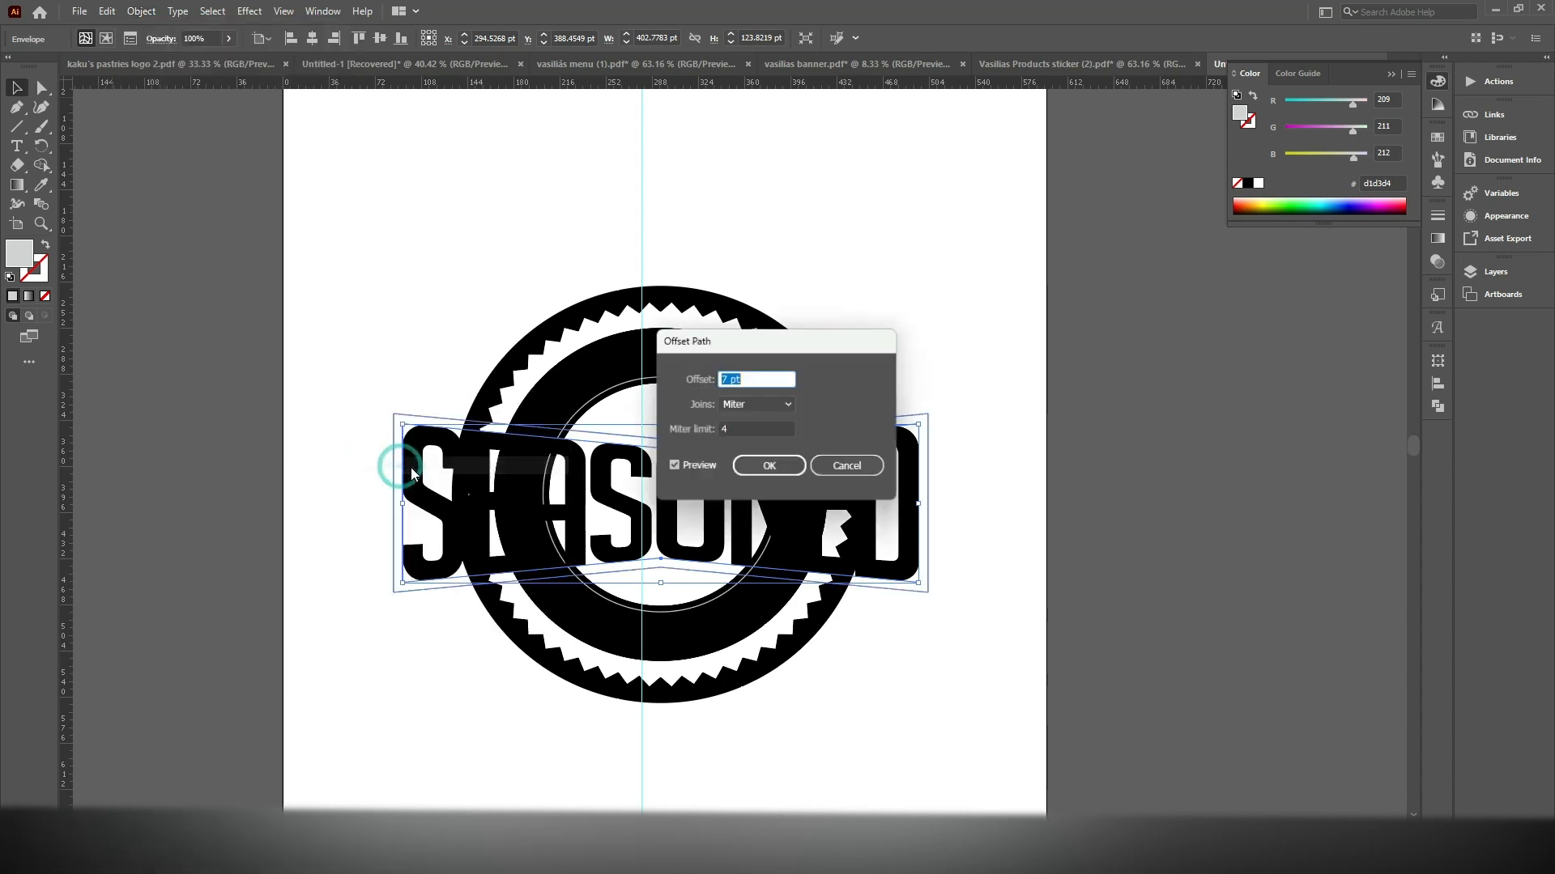
pyautogui.click(770, 467)
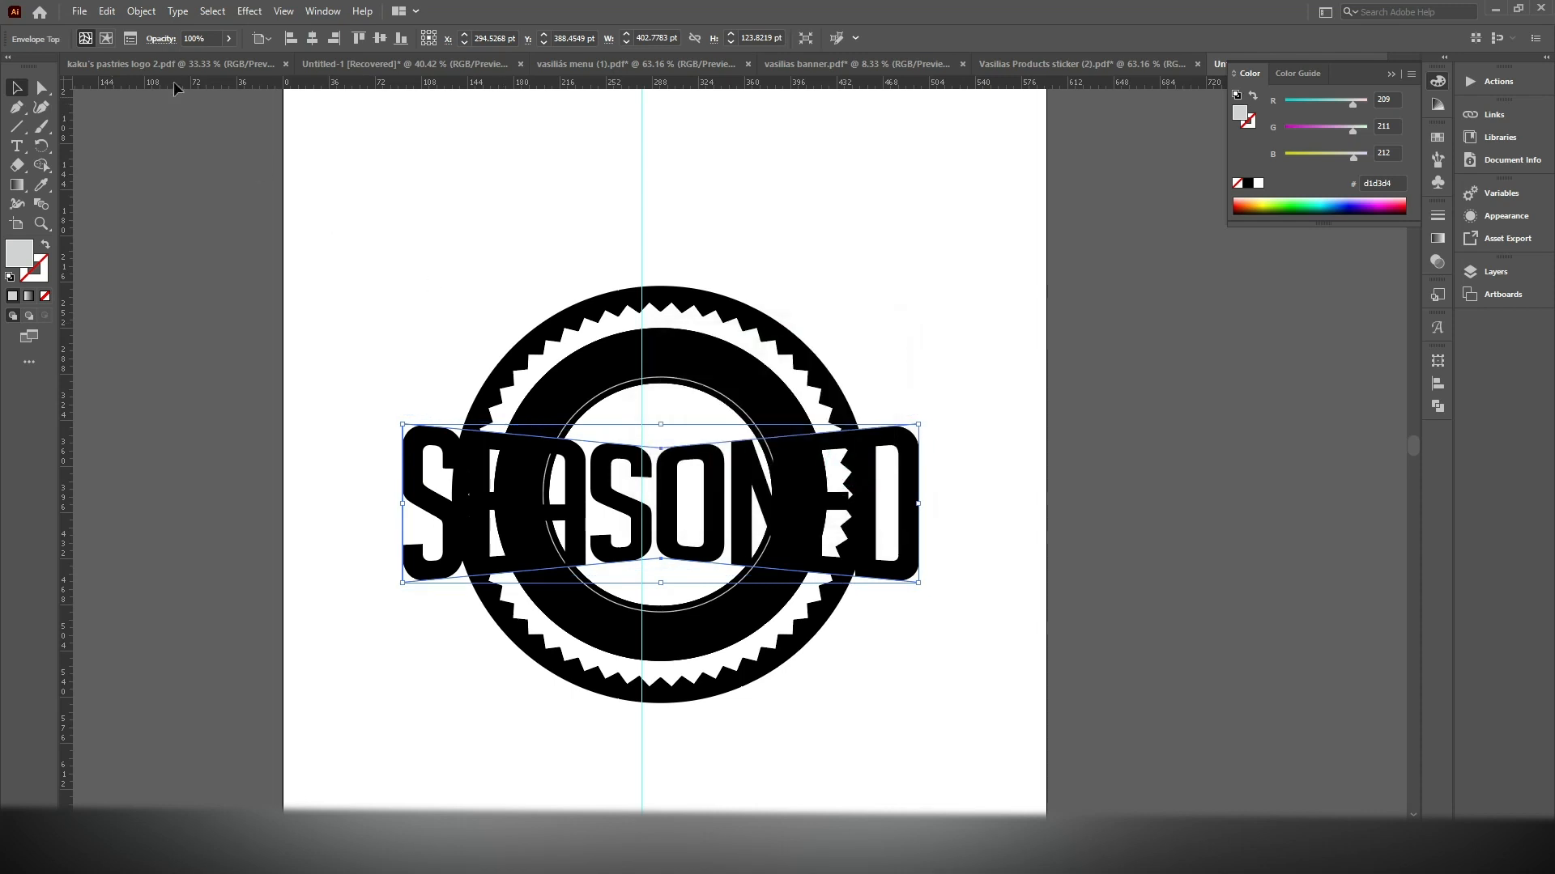
# Expand the SEASONED envelope into plain letter shapes
pyautogui.click(141, 11)
pyautogui.click(173, 203)
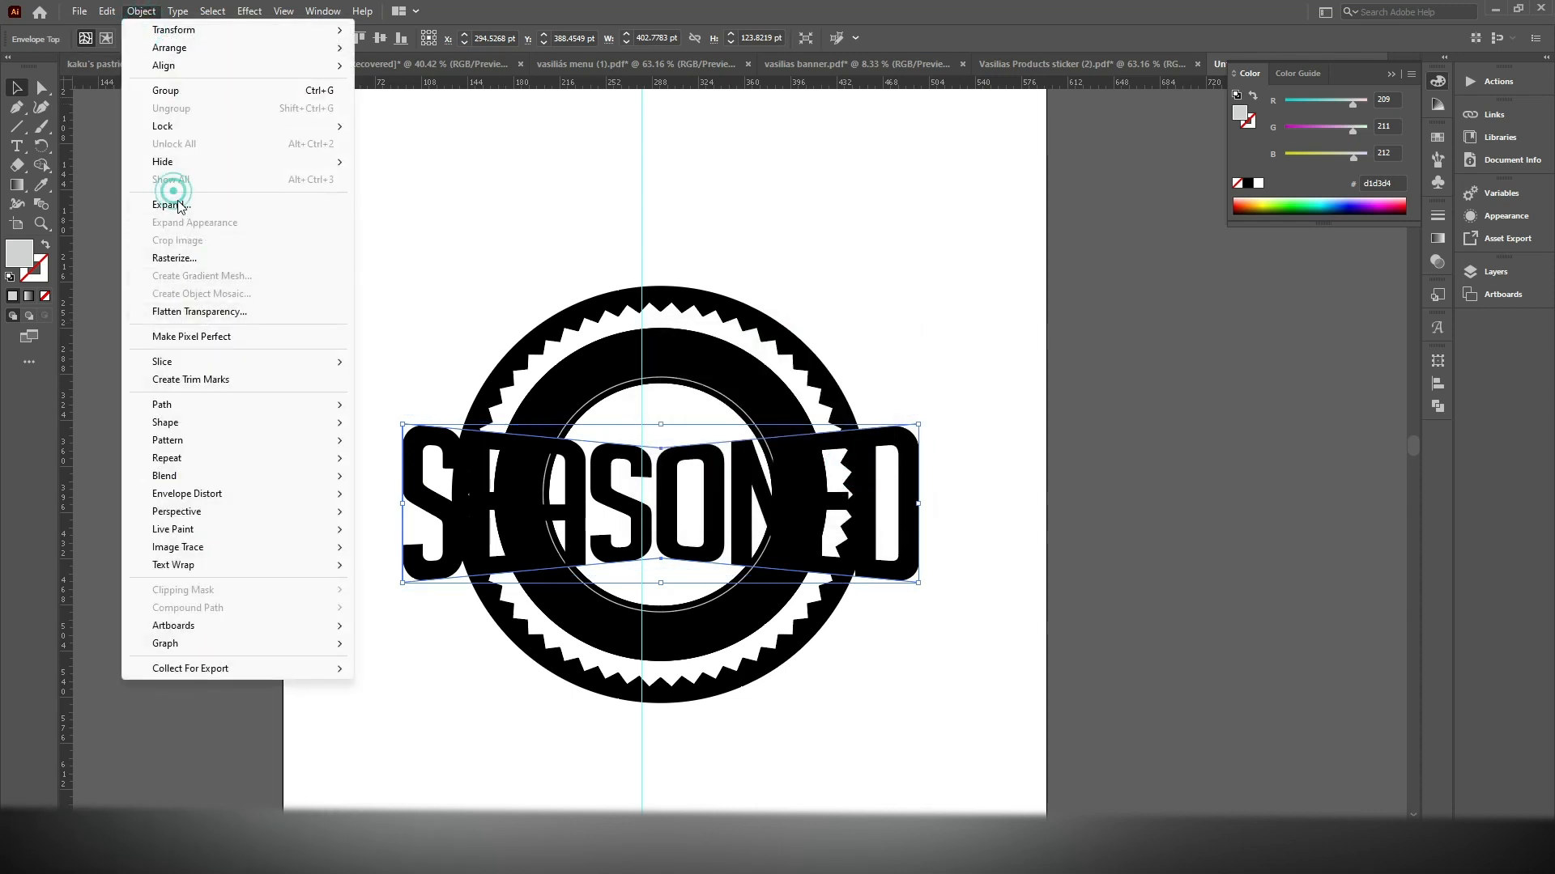
pyautogui.click(769, 510)
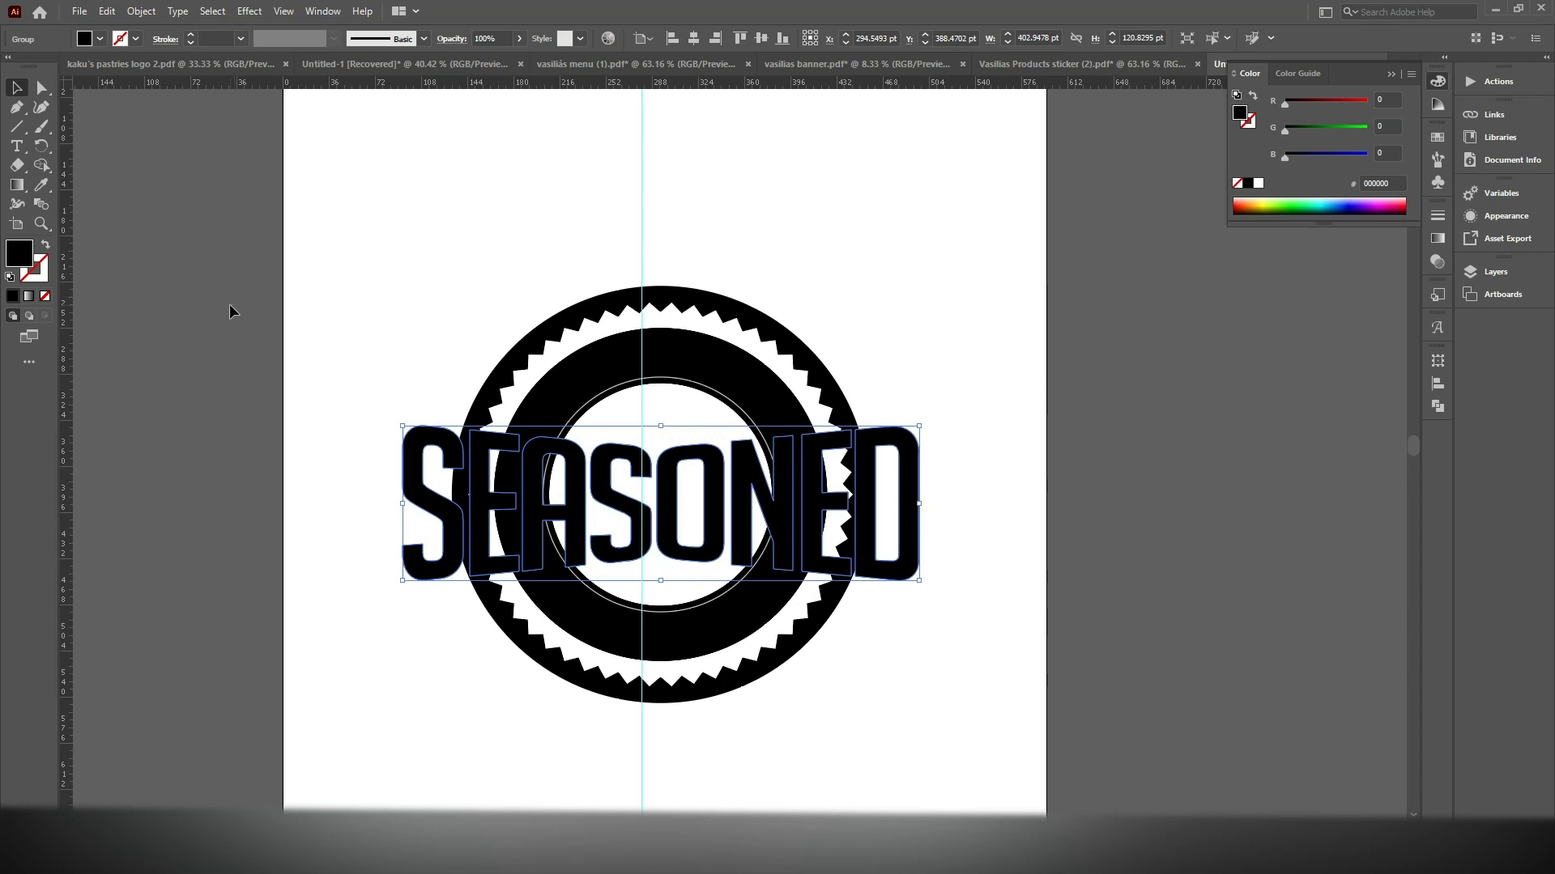
# Offset the expanded SEASONED letter paths by 9 pt with miter joins and a miter limit of 4
pyautogui.click(141, 11)
pyautogui.moveTo(267, 424)
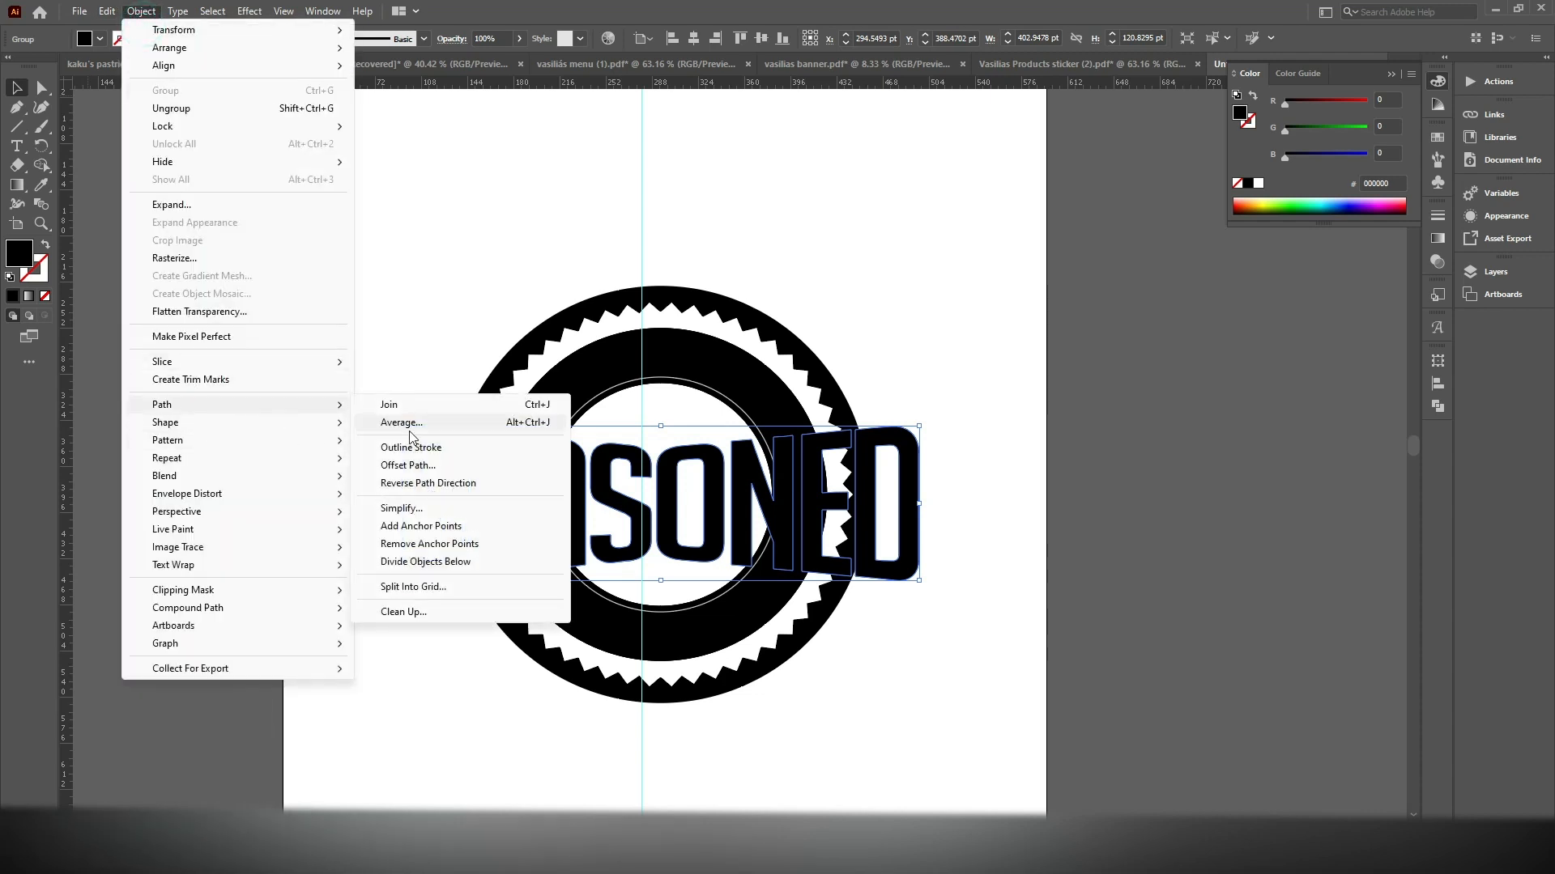
pyautogui.click(438, 465)
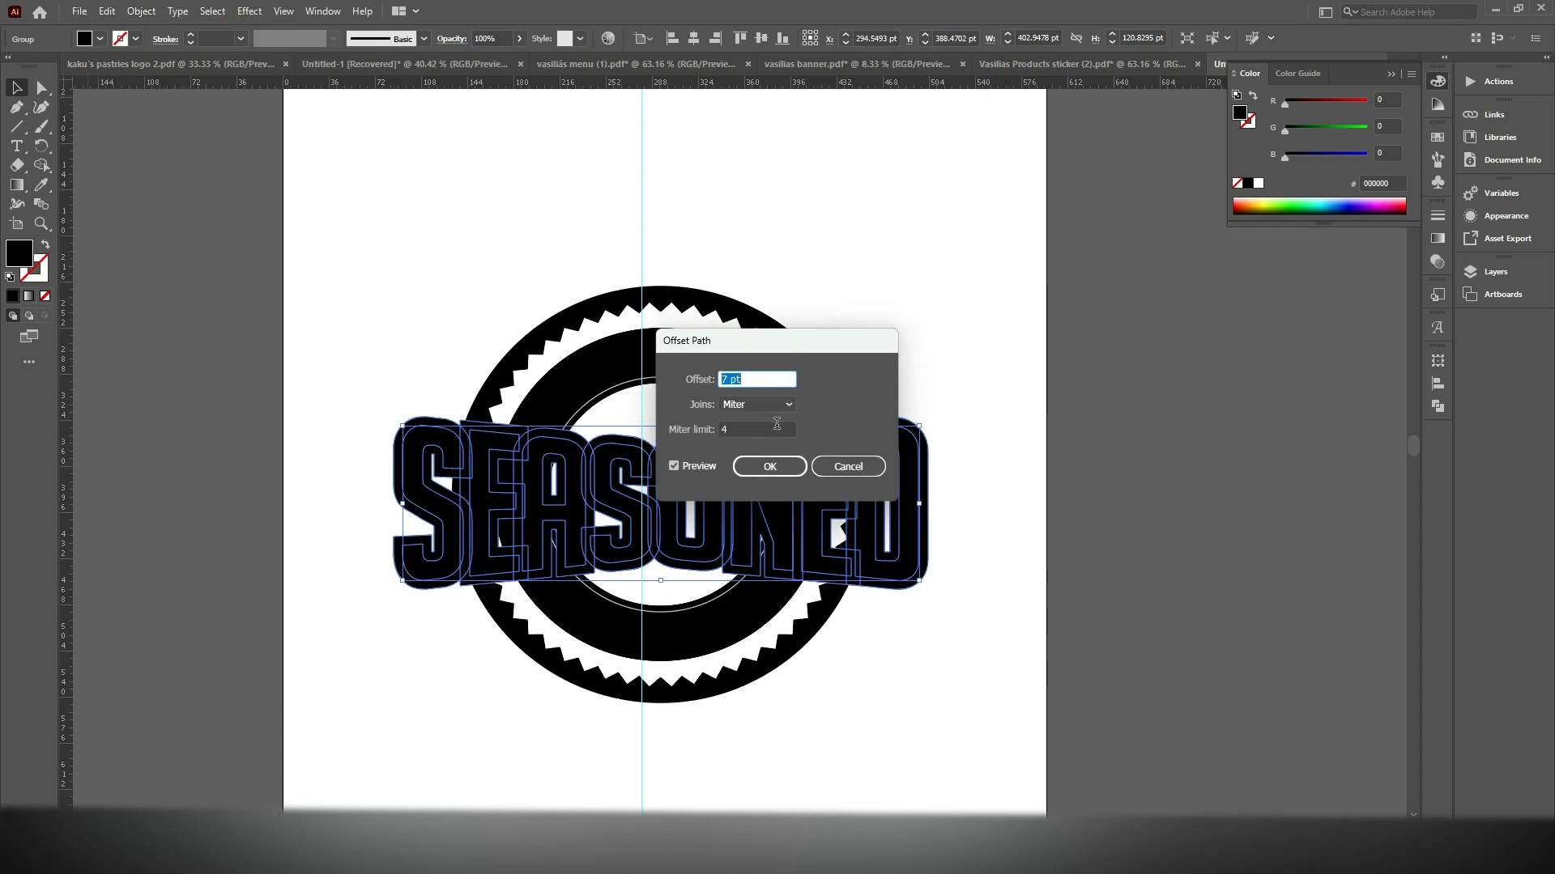
pyautogui.press('Up')
pyautogui.press('Up')
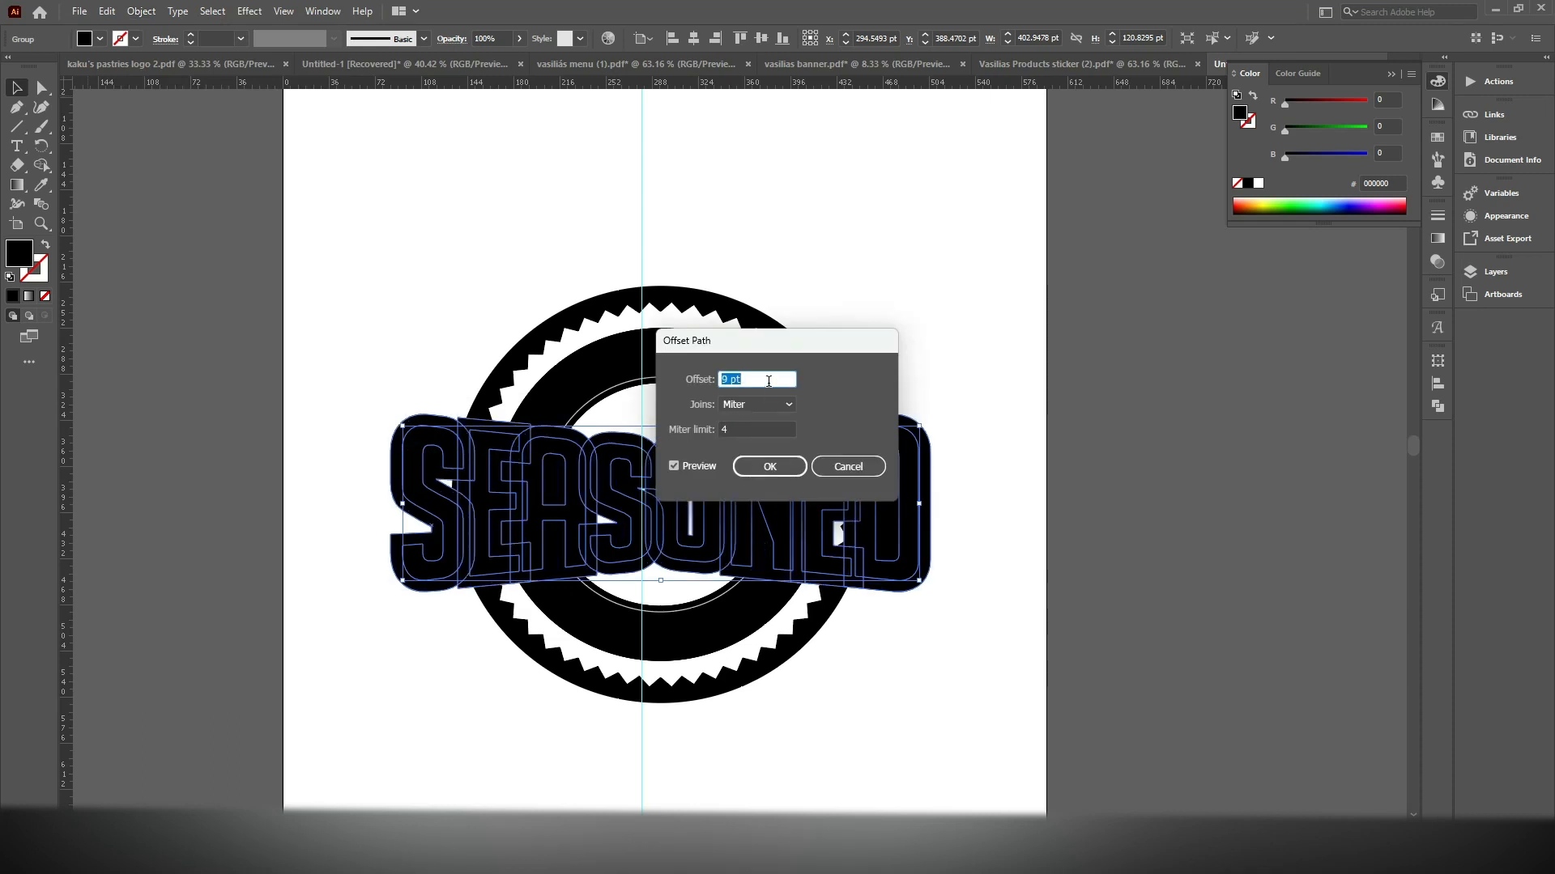
pyautogui.click(768, 466)
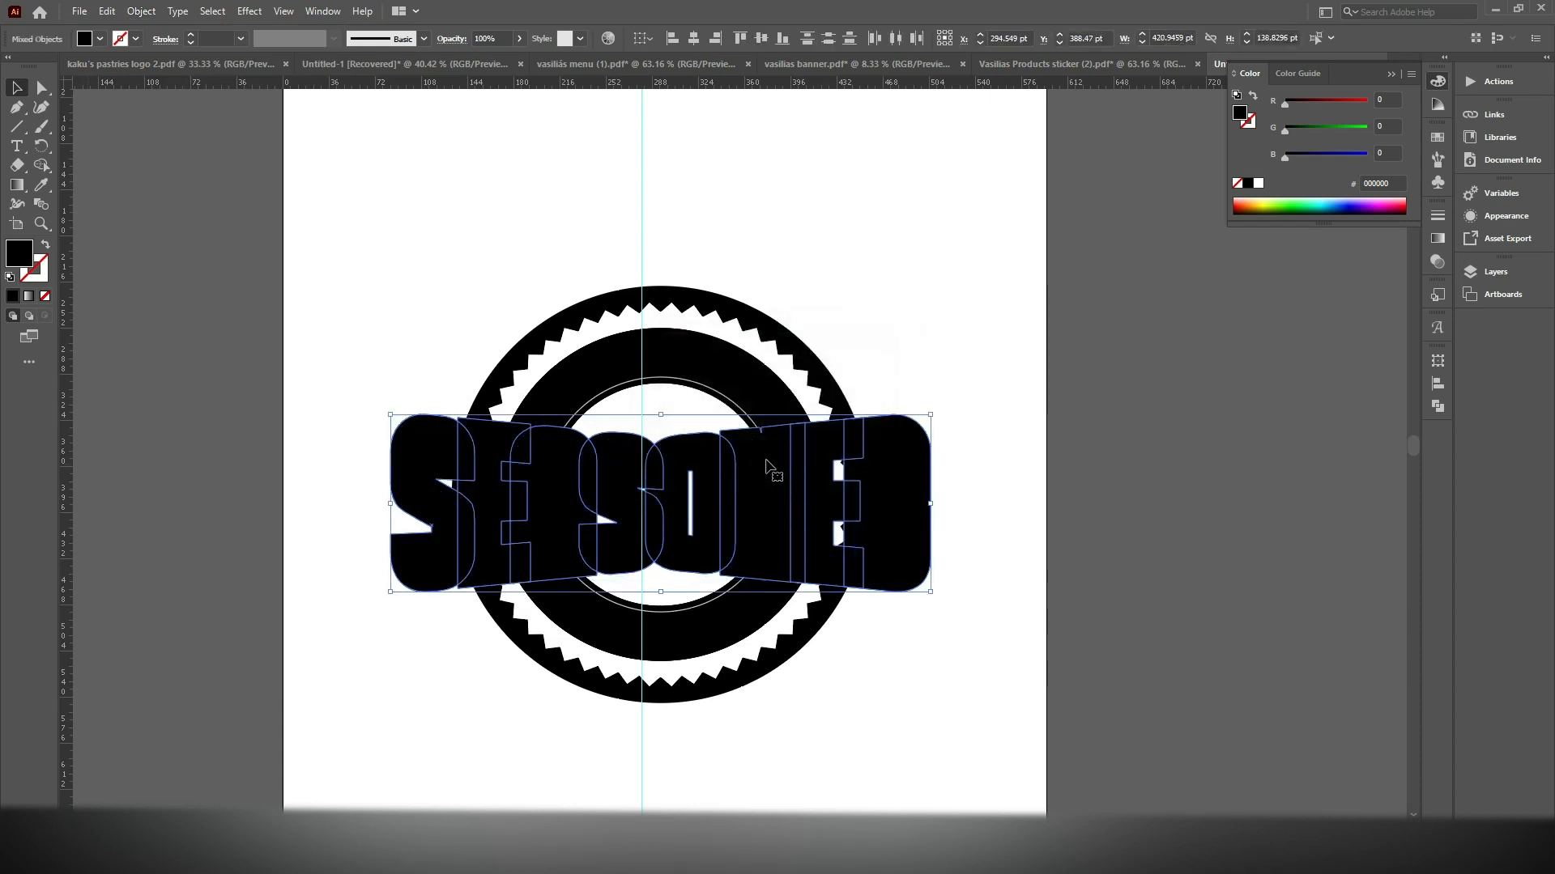
# Unite the offset SEASONED letter shapes into one compound shape with Pathfinder
pyautogui.click(1437, 405)
pyautogui.click(1250, 398)
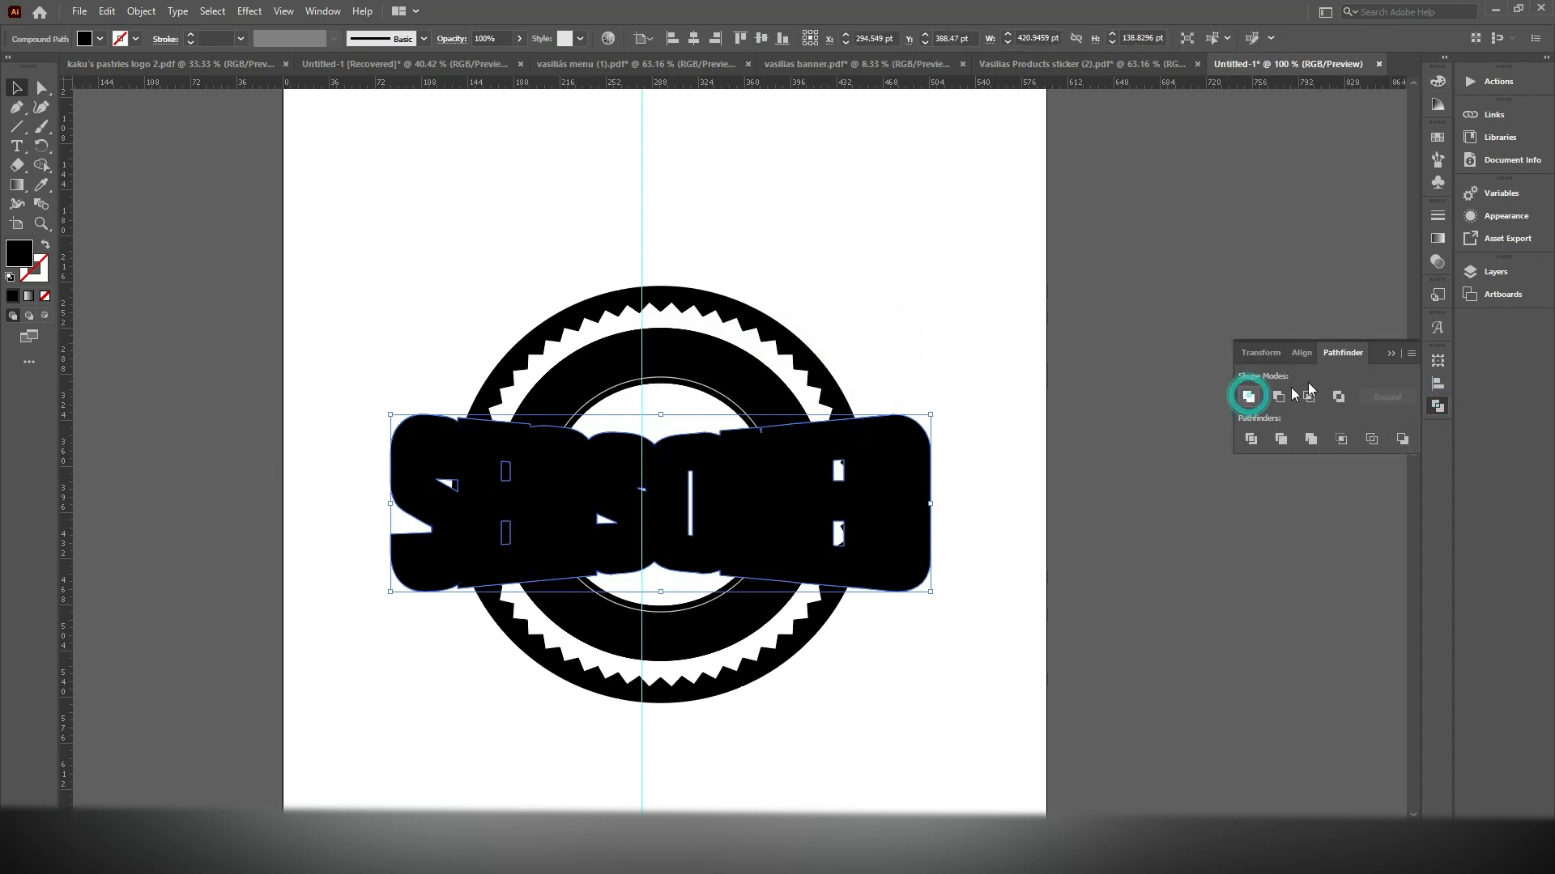
pyautogui.click(1391, 353)
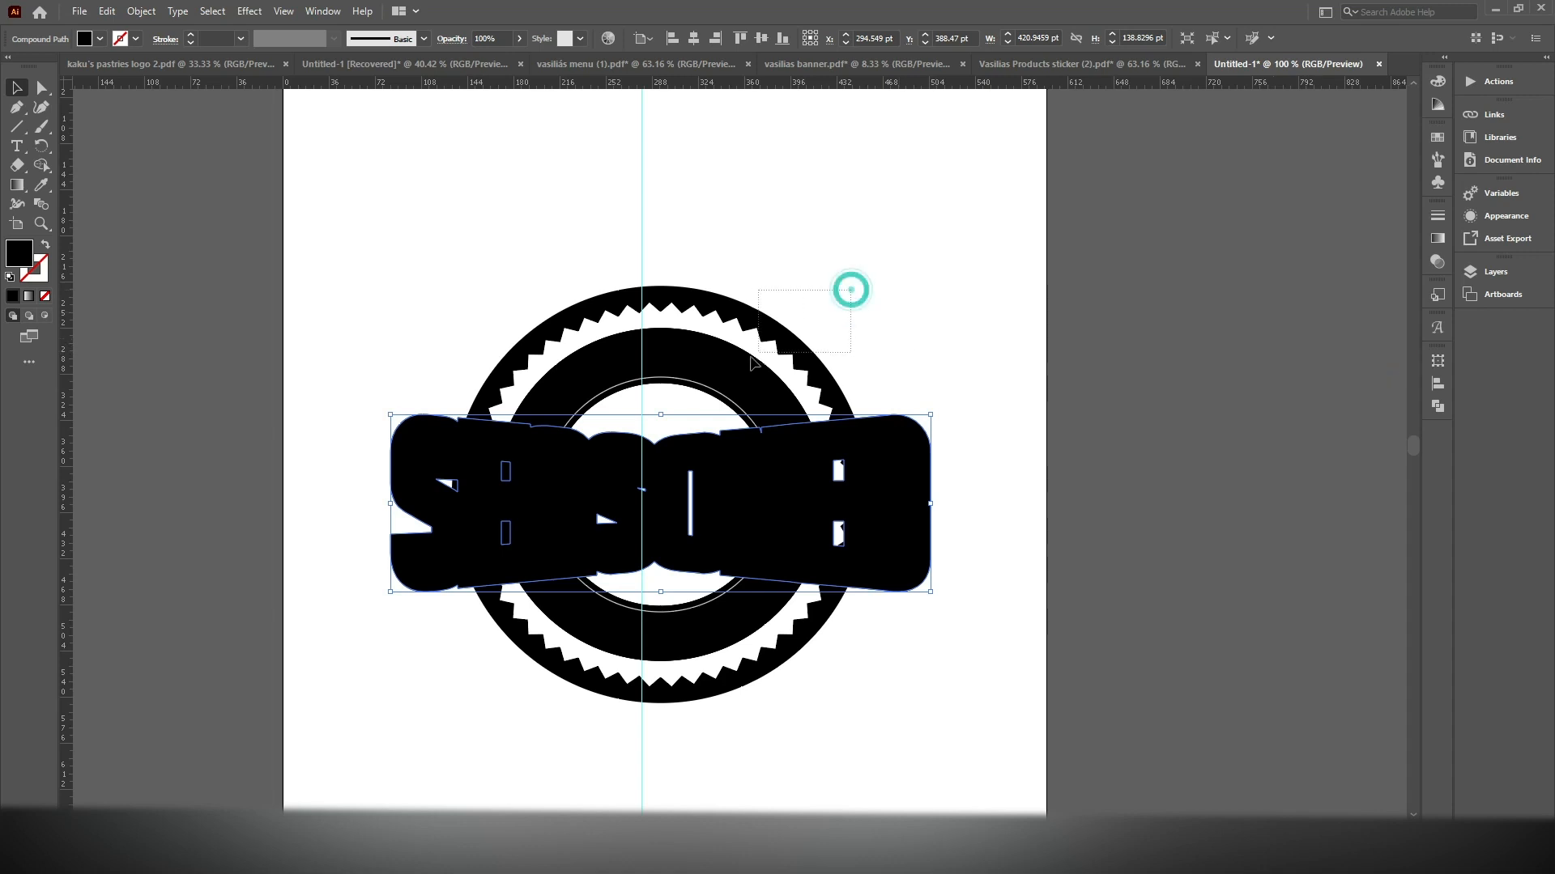
# Use Shape Builder on the rings and offset SEASONED shape to remove the band and leftover pieces behind the lettering
pyautogui.keyDown('shift'); pyautogui.click(719, 379); pyautogui.keyUp('shift')
pyautogui.scroll(1, 743, 386)
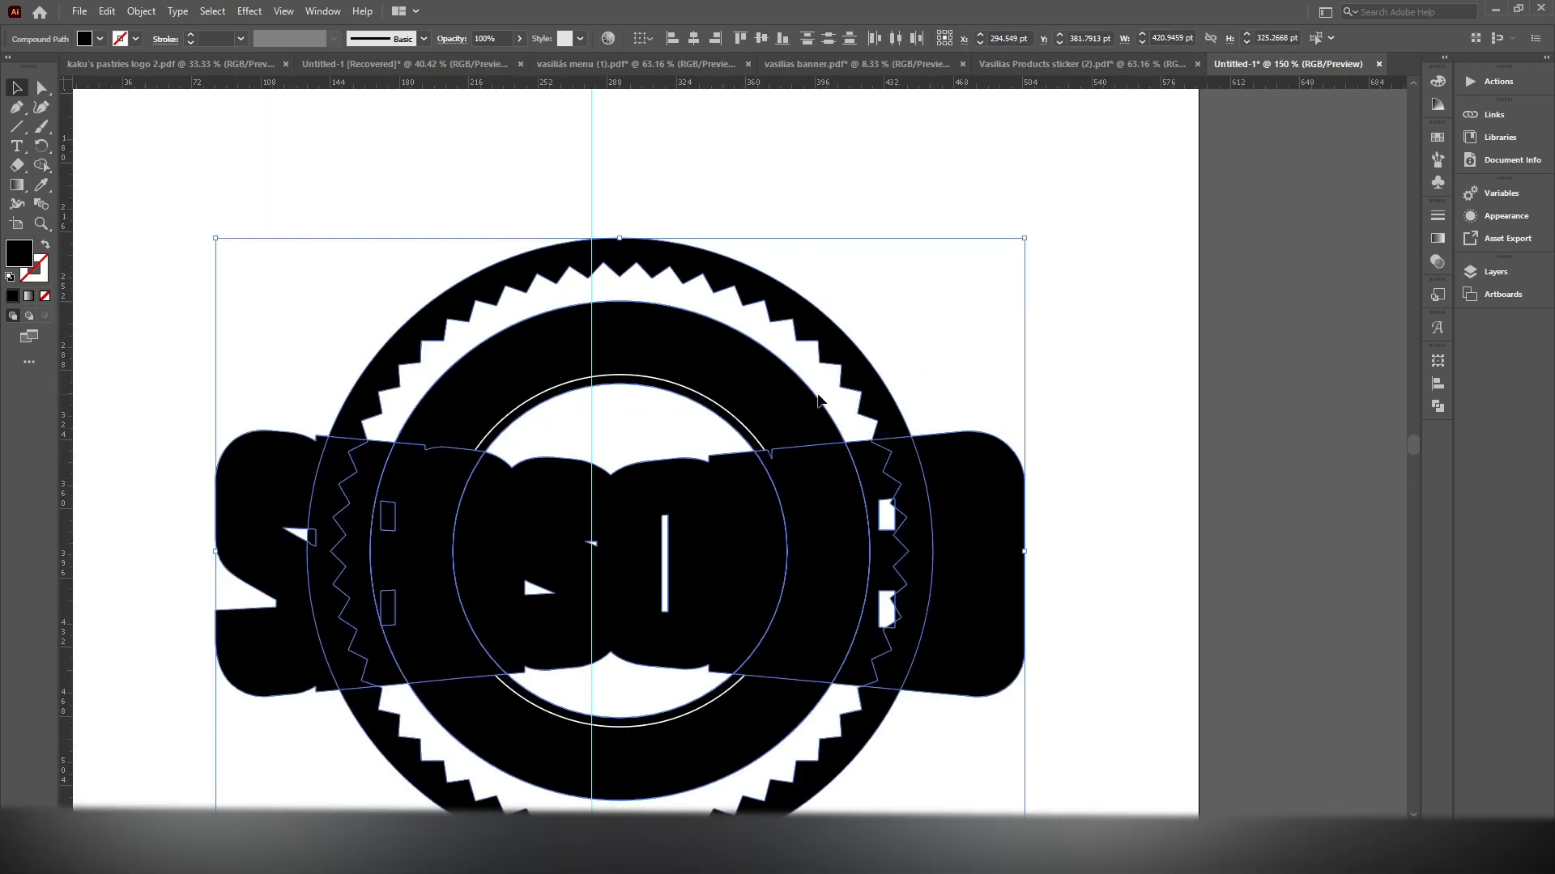
pyautogui.click(41, 165)
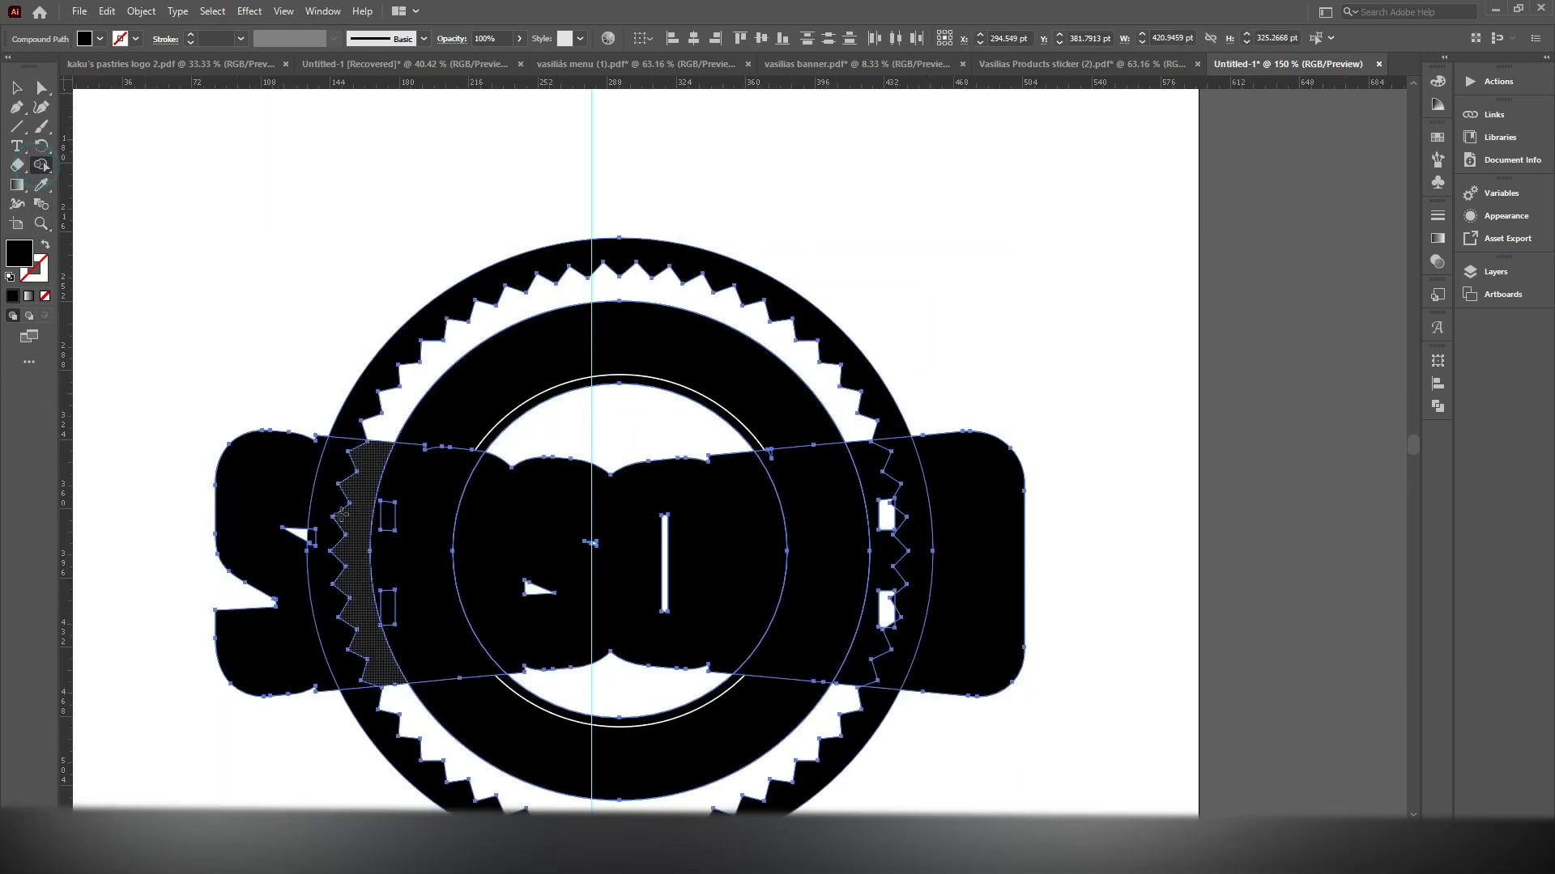
pyautogui.moveTo(311, 502)
pyautogui.mouseDown()
pyautogui.moveTo(966, 545)
pyautogui.moveTo(944, 548)
pyautogui.mouseUp()
pyautogui.keyDown('alt'); pyautogui.click(312, 542); pyautogui.keyUp('alt')
pyautogui.keyDown('alt'); pyautogui.click(387, 610); pyautogui.keyUp('alt')
pyautogui.keyDown('alt'); pyautogui.click(899, 613); pyautogui.keyUp('alt')
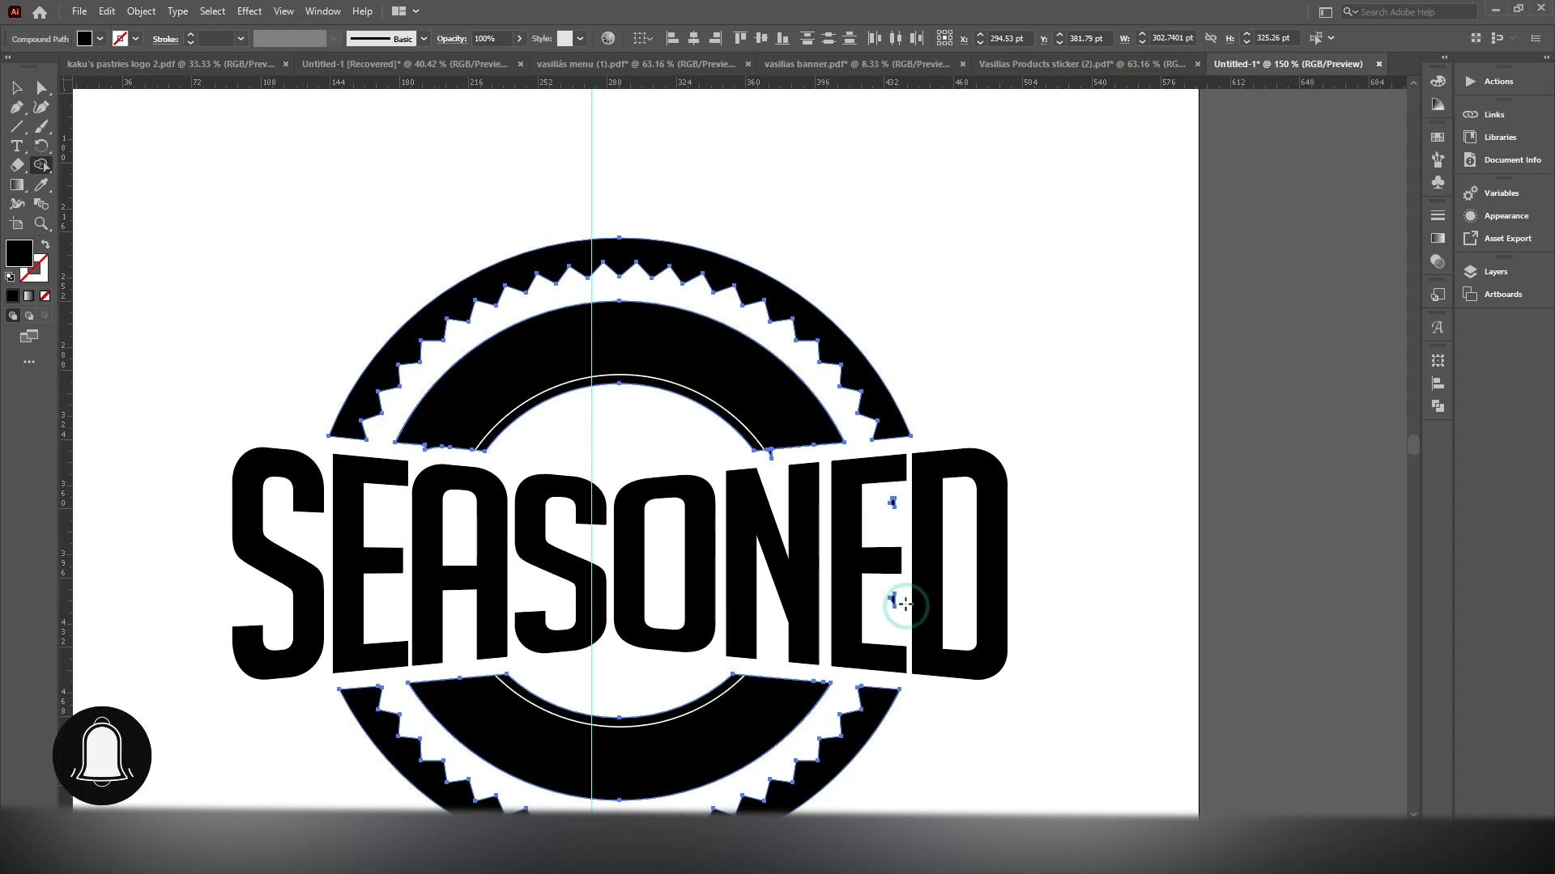
# Remove the two small leftover fragments between the arms of the second E in SEASONED with Shape Builder
pyautogui.scroll(3, 905, 604)
pyautogui.keyDown('alt'); pyautogui.click(890, 602); pyautogui.keyUp('alt')
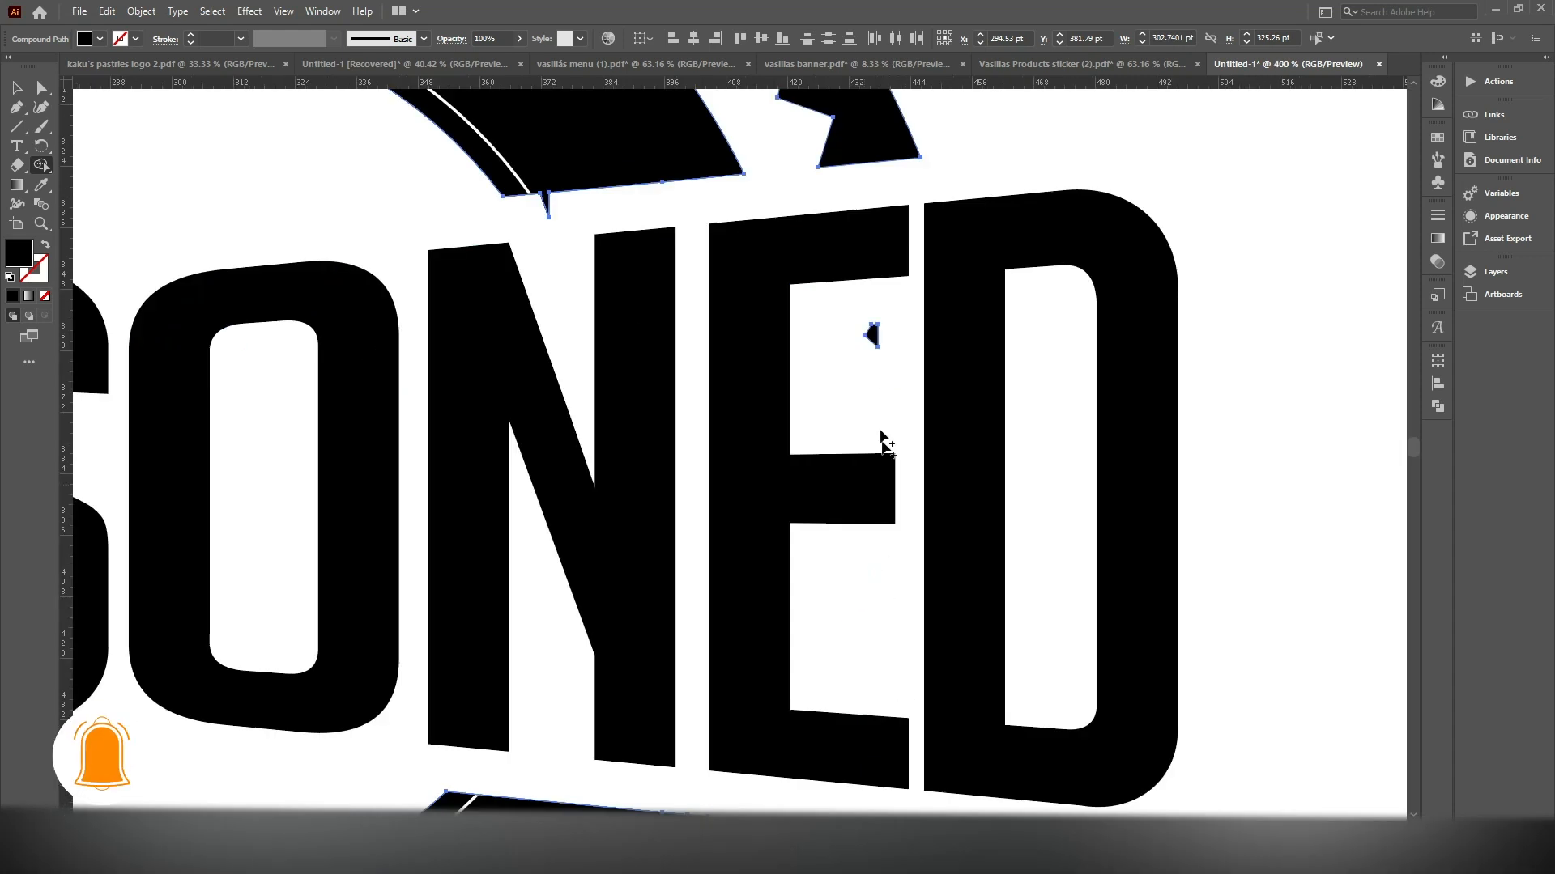
pyautogui.keyDown('alt'); pyautogui.click(872, 336); pyautogui.keyUp('alt')
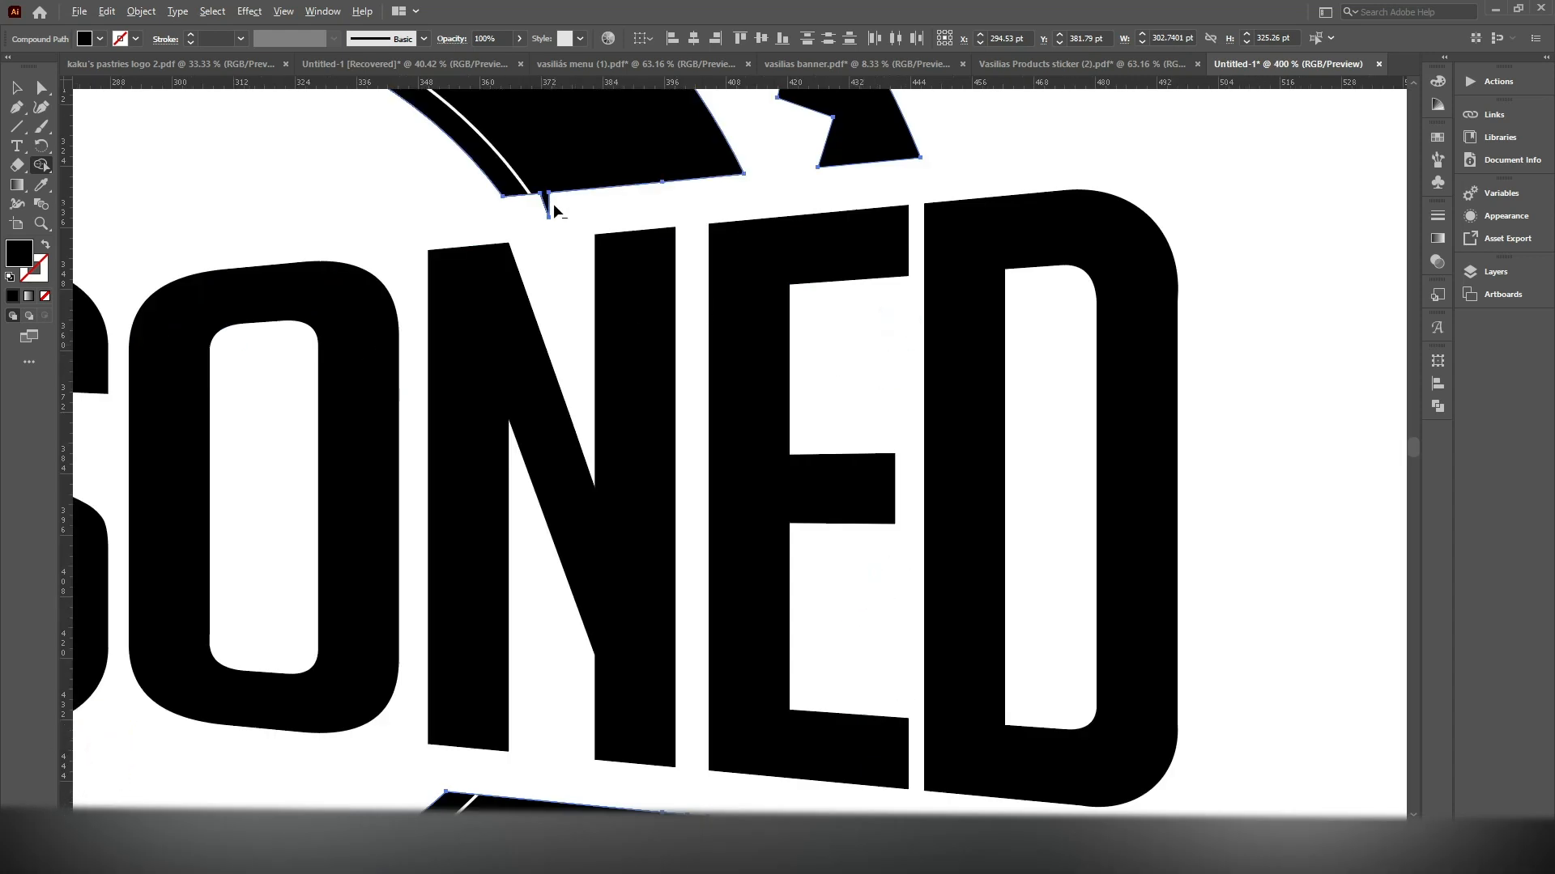
# Draw a straight line along the upper ring's cut edge, crossing the base of the spike above the N
pyautogui.scroll(4, 554, 210)
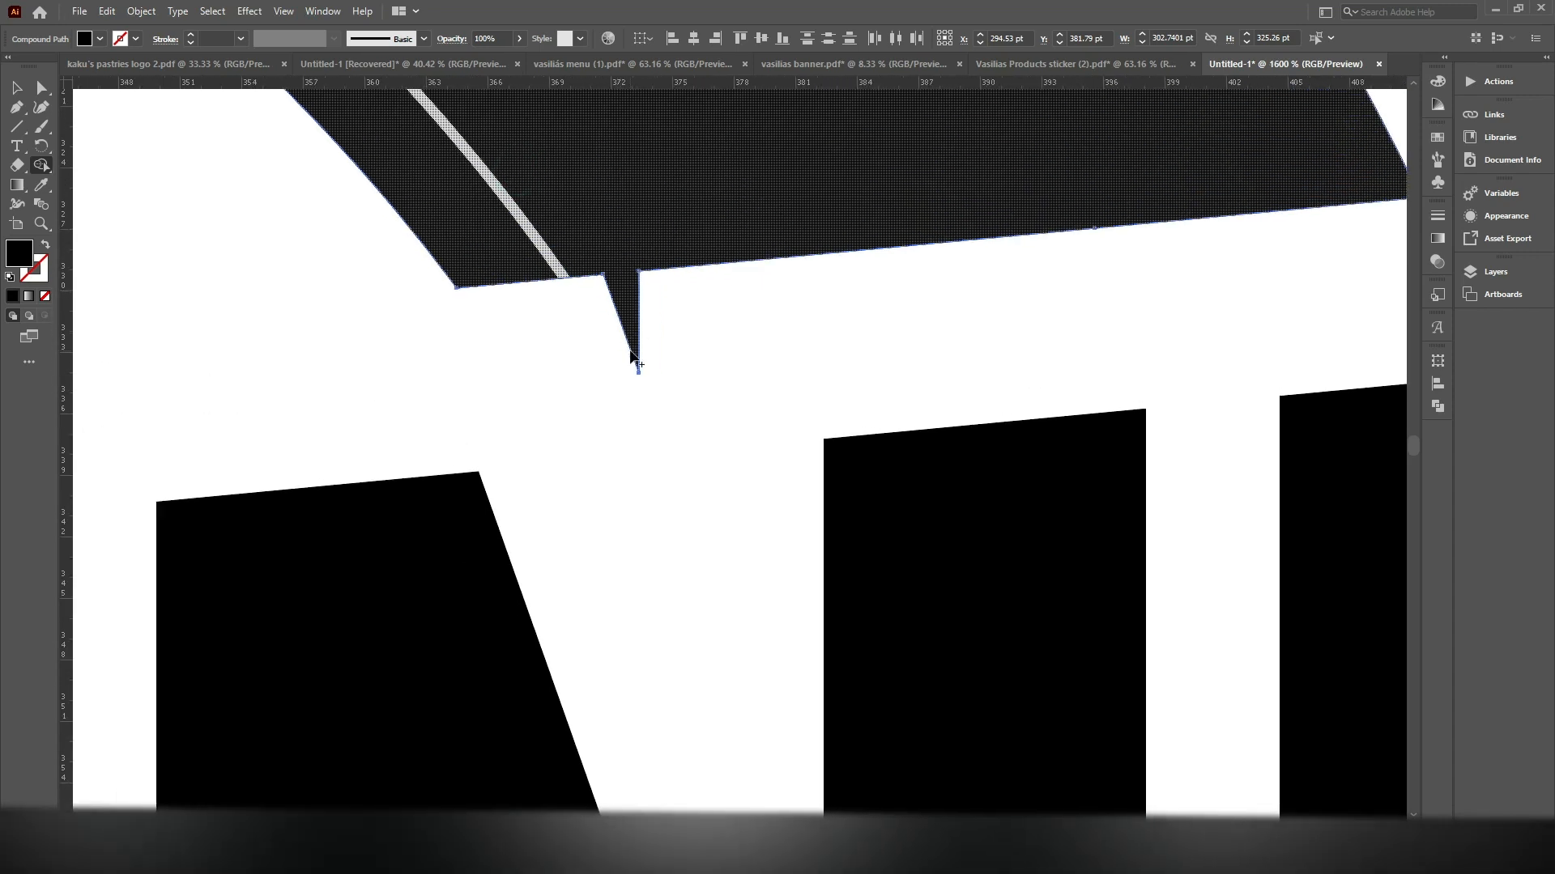
pyautogui.click(16, 126)
pyautogui.moveTo(457, 287); pyautogui.dragTo(782, 256)
pyautogui.press('v')
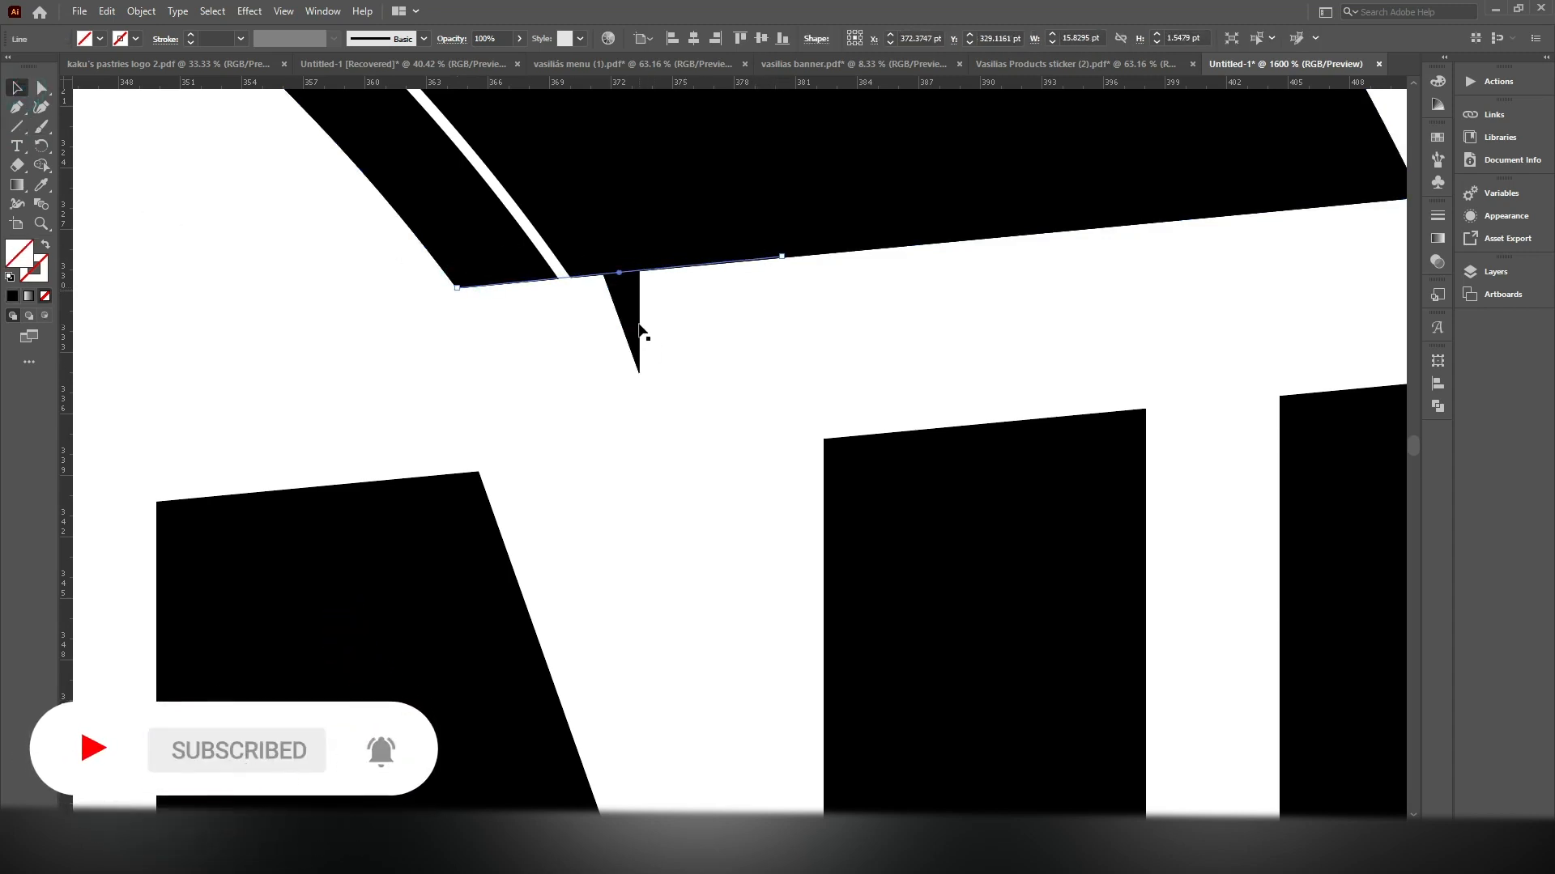
# Try to remove the spike above the N with Shape Builder using the line and ring, then undo the removal
pyautogui.keyDown('shift'); pyautogui.click(635, 327); pyautogui.keyUp('shift')
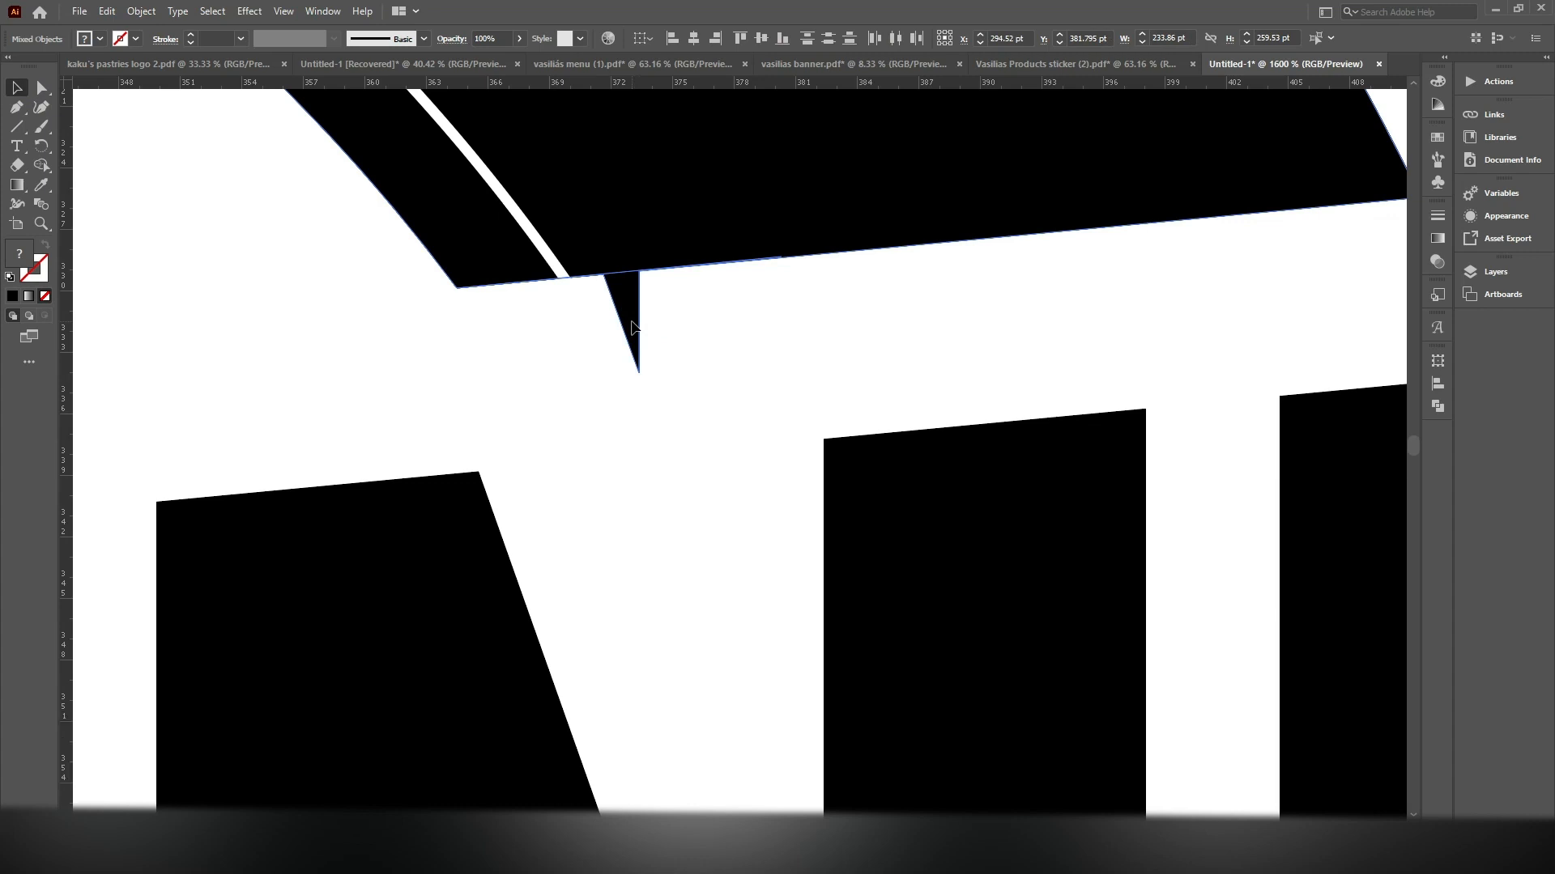
pyautogui.keyDown('shift'); pyautogui.click(632, 326); pyautogui.keyUp('shift')
pyautogui.moveTo(584, 370); pyautogui.dragTo(580, 373)
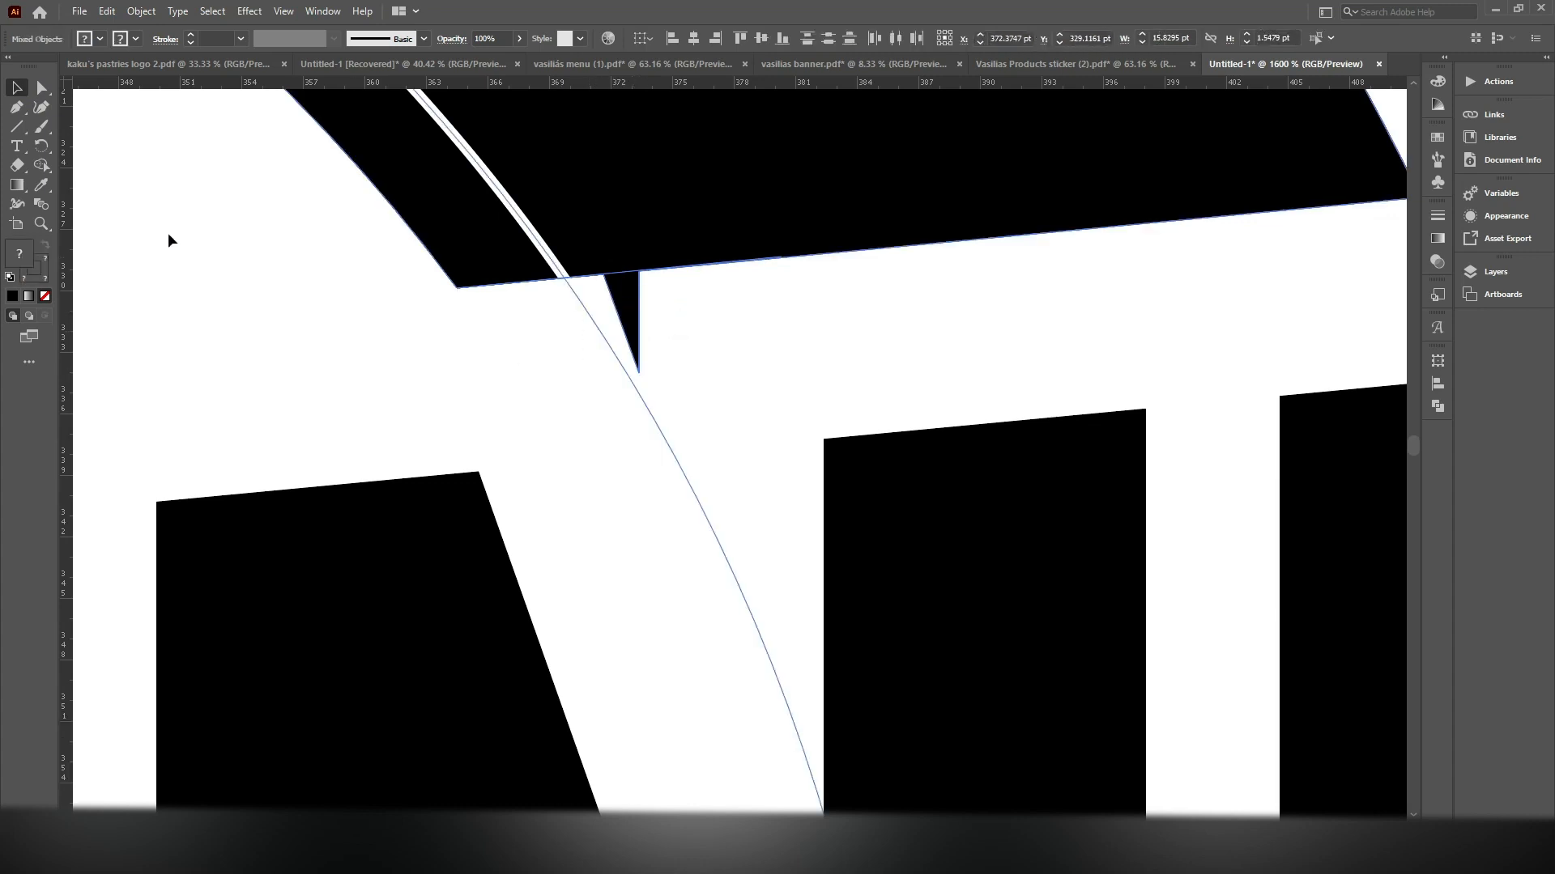
pyautogui.keyDown('shift'); pyautogui.click(604, 334); pyautogui.keyUp('shift')
pyautogui.hotkey('shift', 'm')
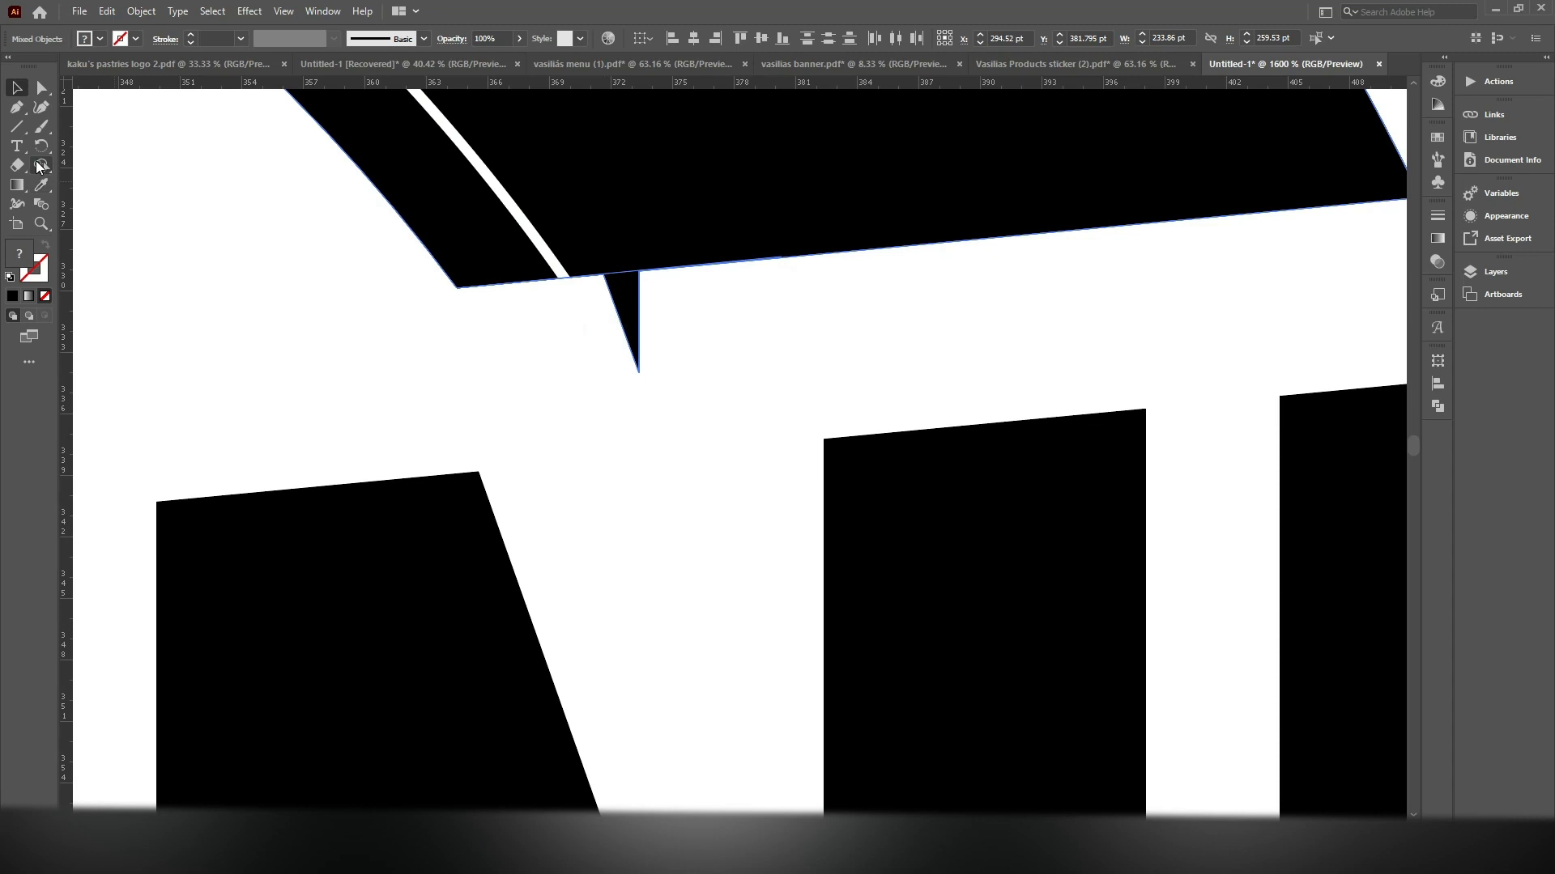
pyautogui.keyDown('alt'); pyautogui.click(632, 335); pyautogui.keyUp('alt')
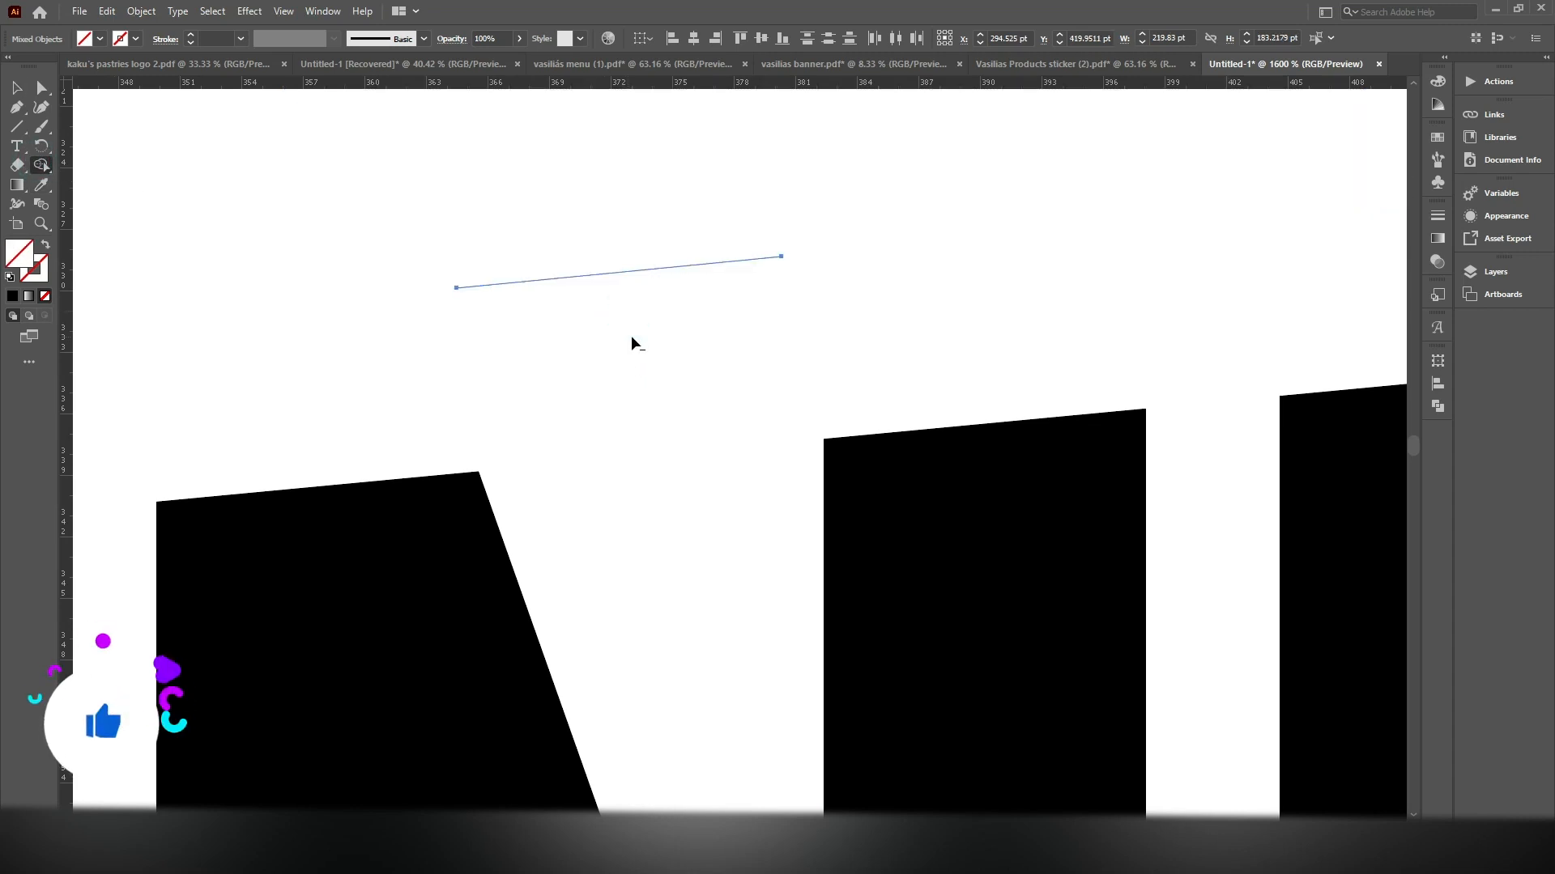
pyautogui.hotkey('ctrl', 'z')
pyautogui.press('v')
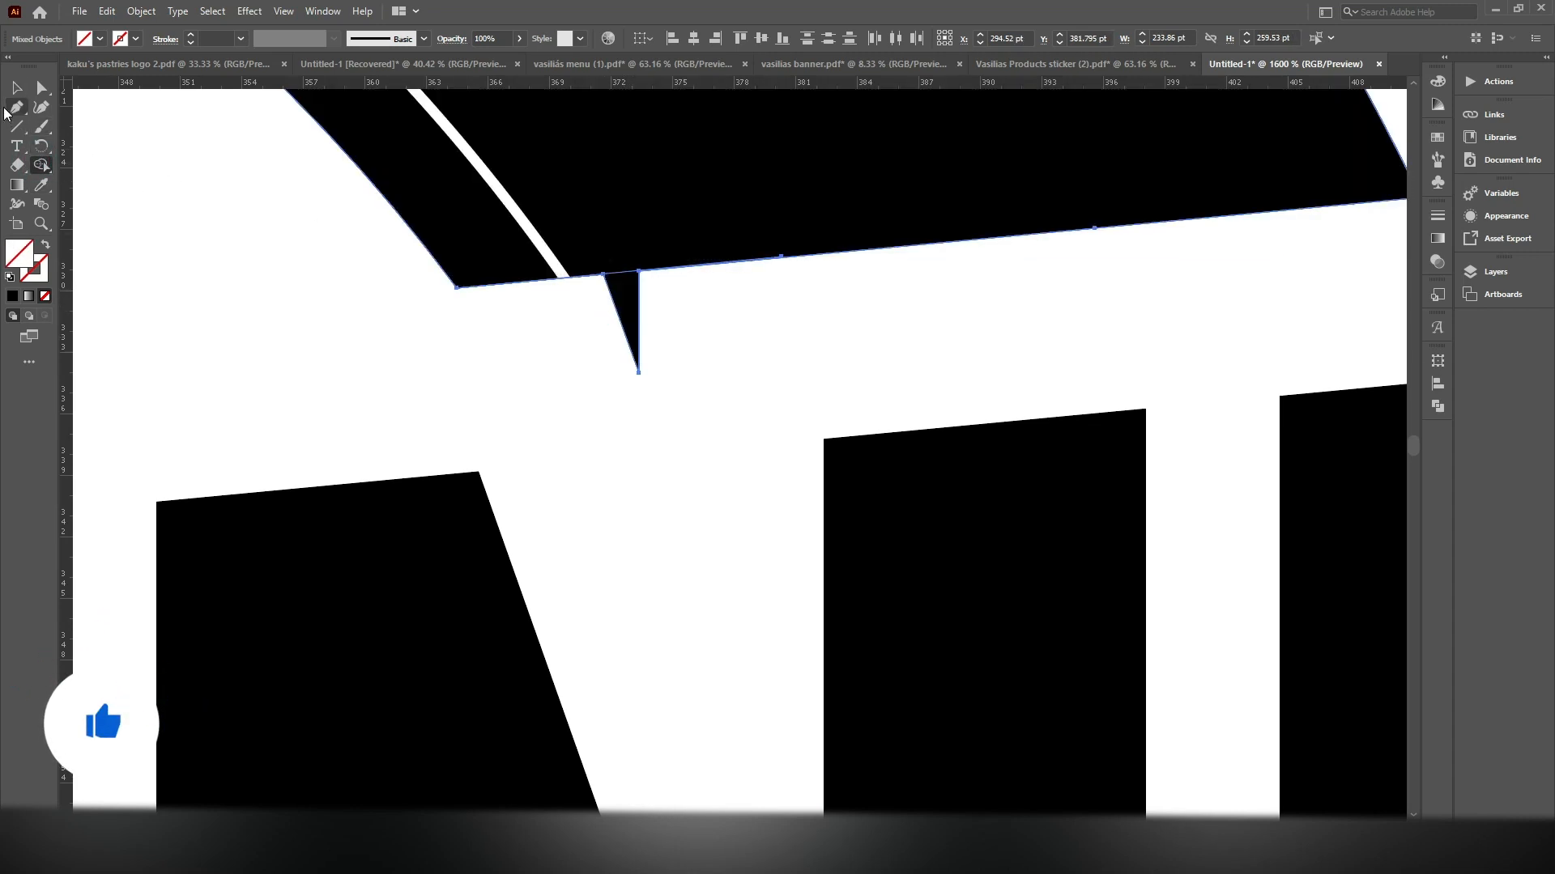
pyautogui.hotkey('ctrl', '-')
pyautogui.hotkey('ctrl', '-')
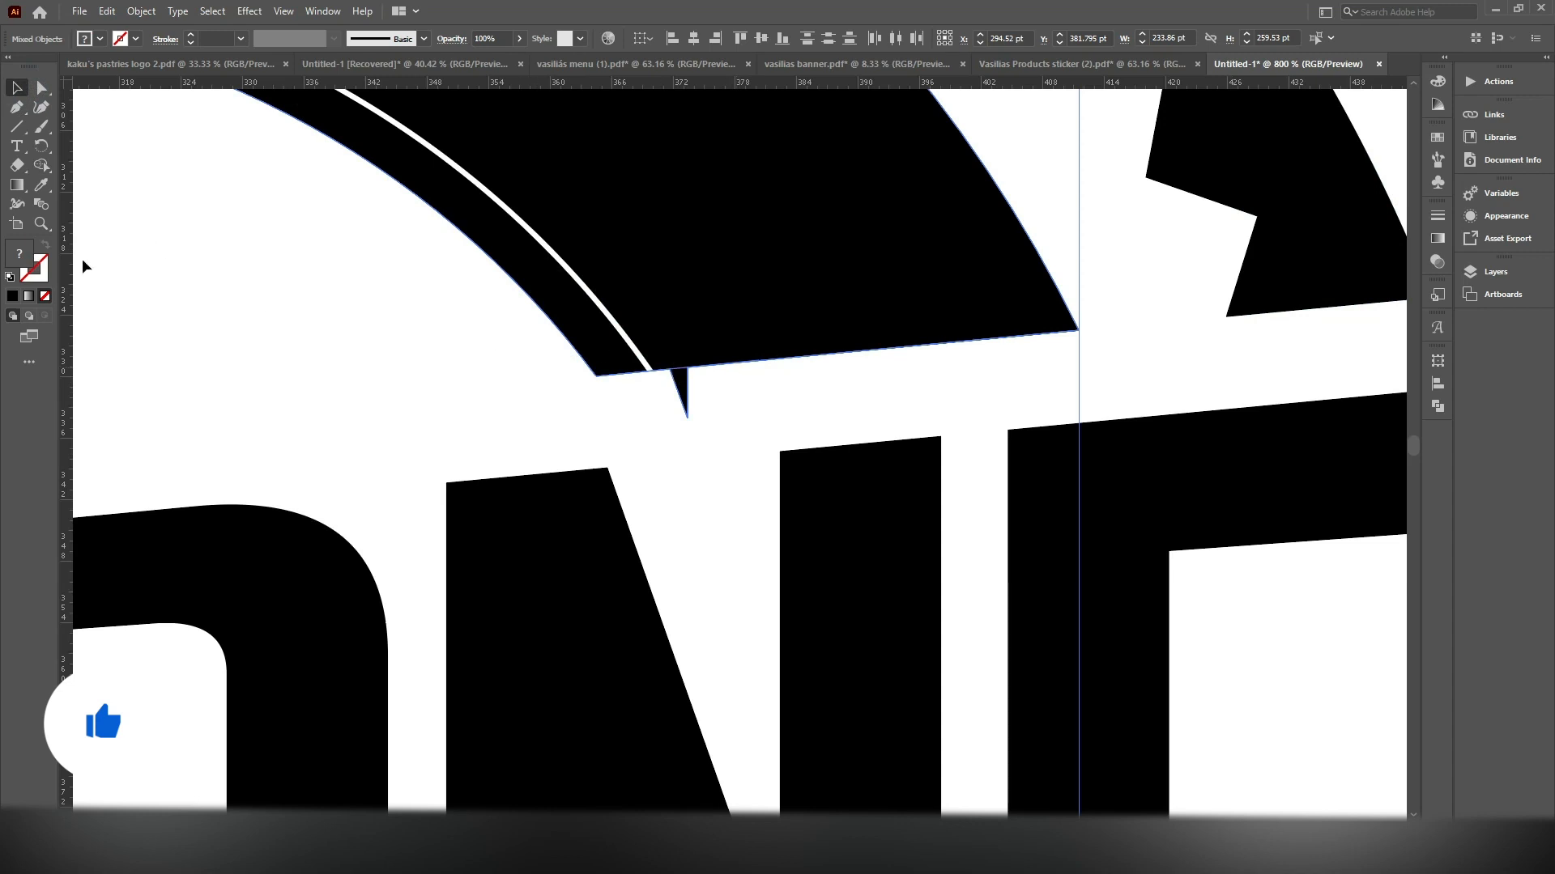
pyautogui.scroll(-3, 569, 343)
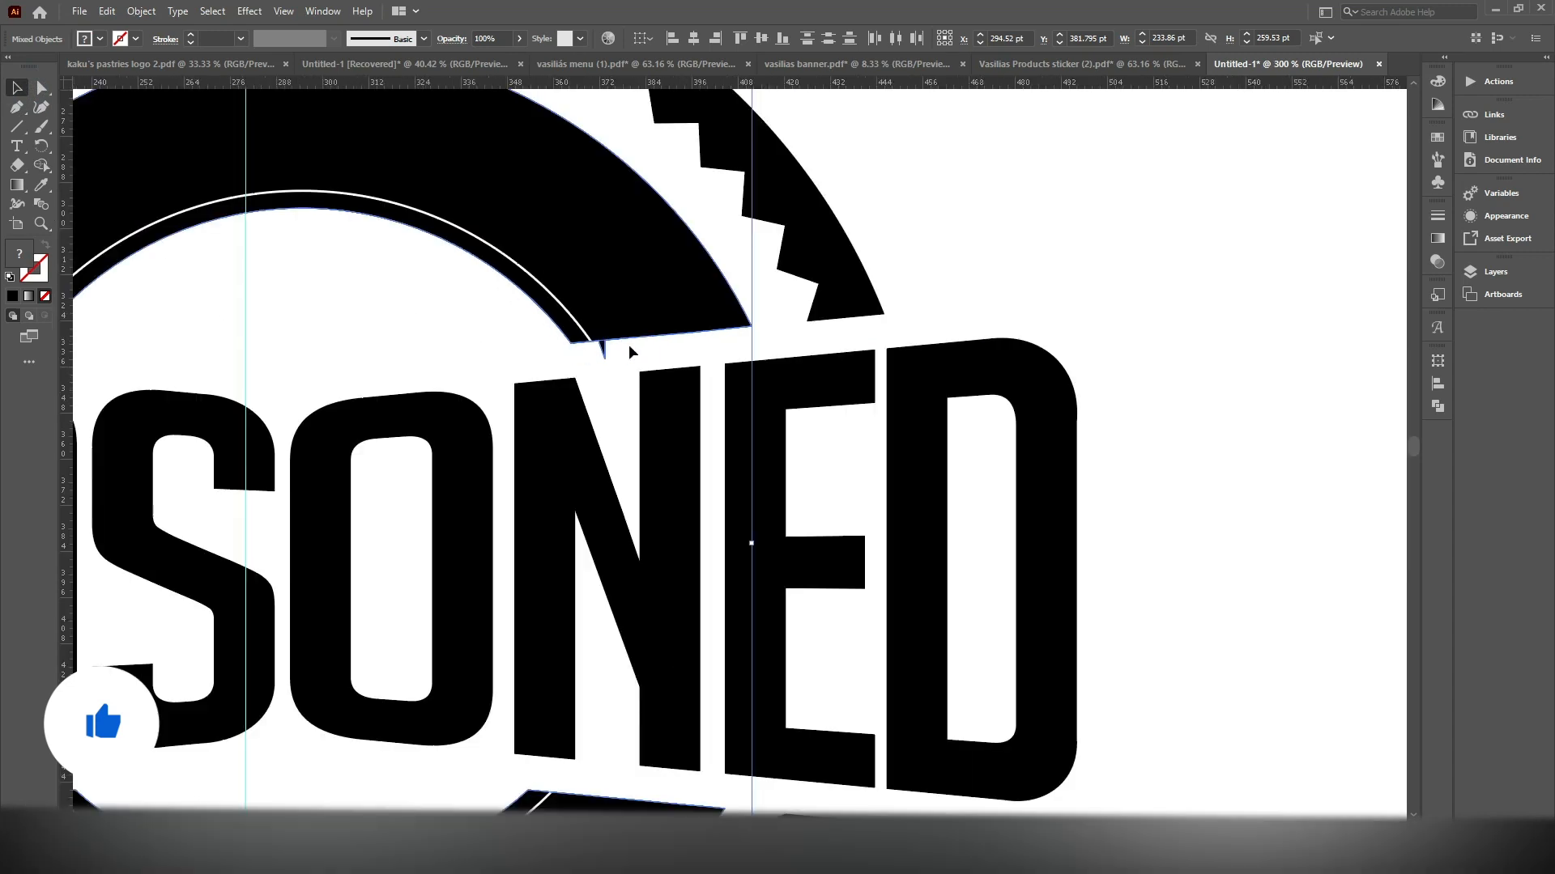
pyautogui.scroll(4, 628, 344)
pyautogui.click(691, 340)
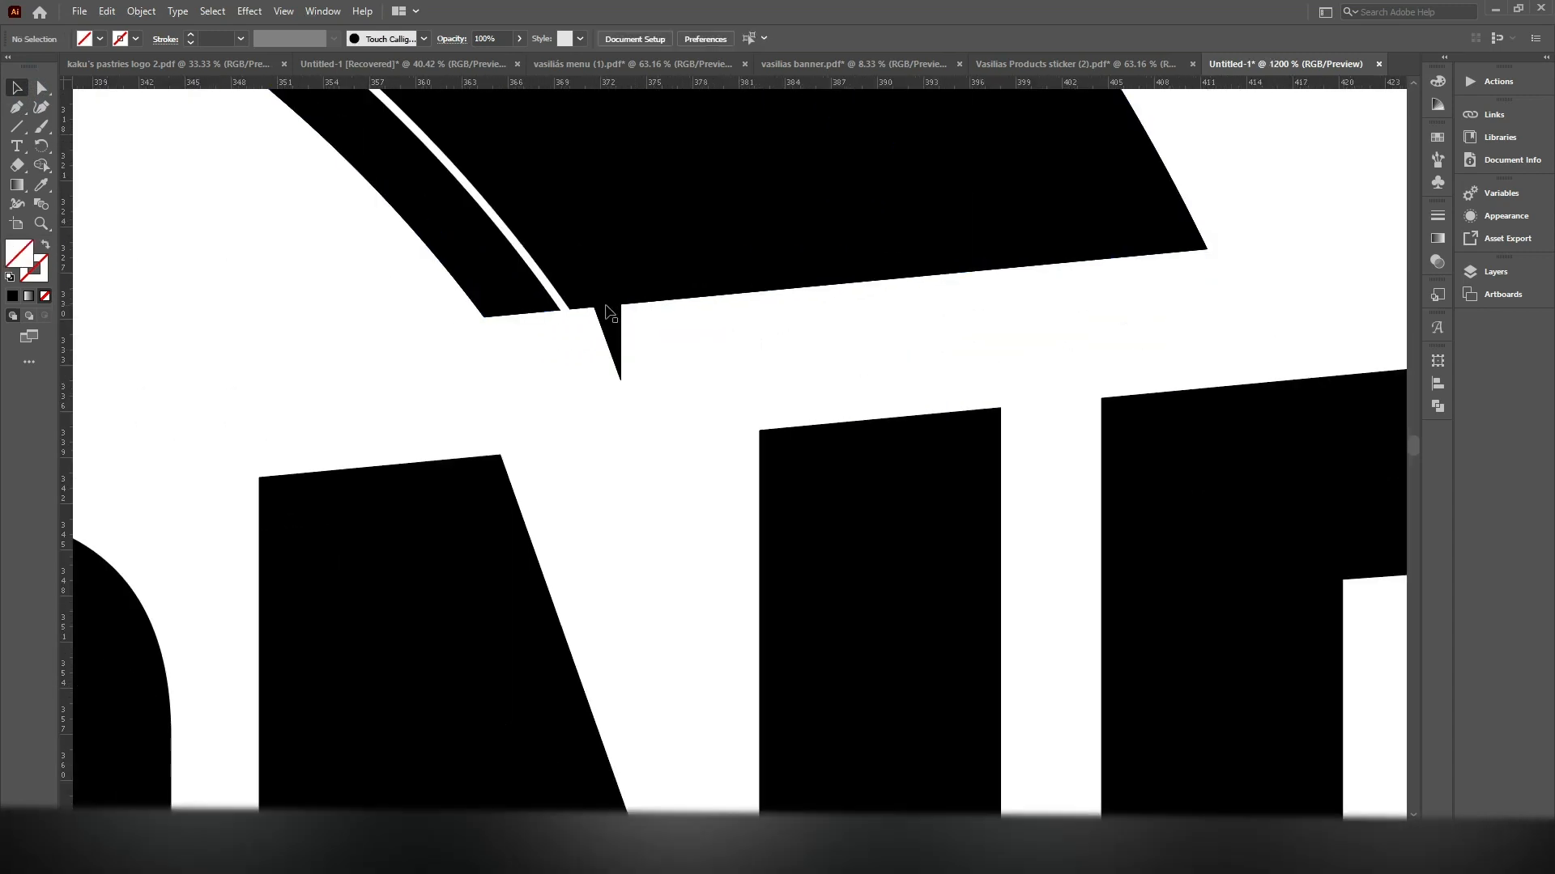
pyautogui.scroll(-4, 630, 306)
pyautogui.click(635, 312)
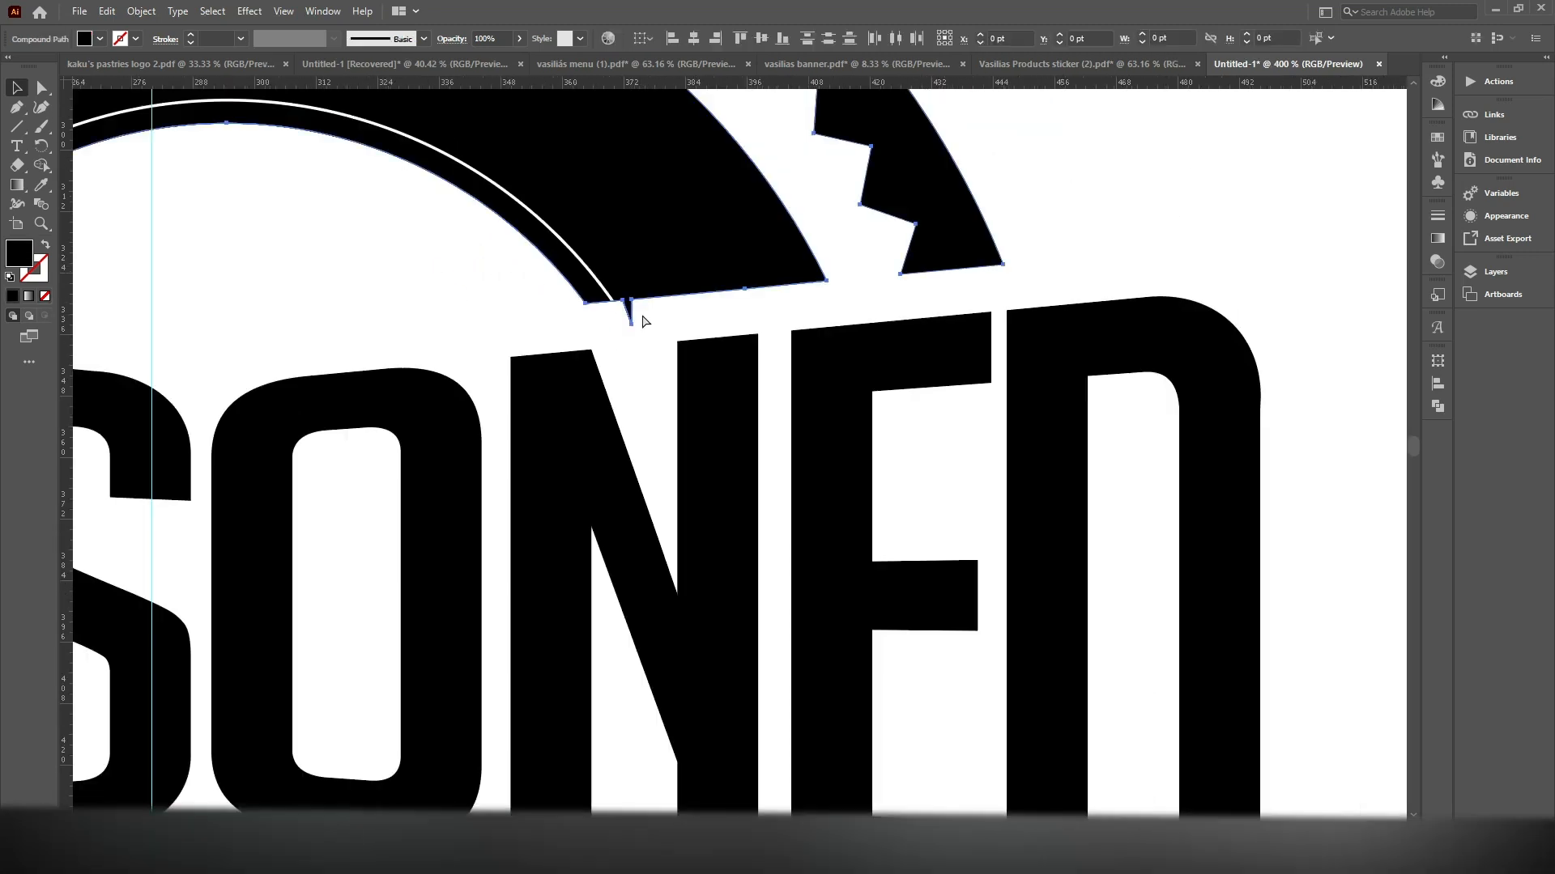
# Try to delete the anchor point at the tip of the spike above the N, undoing each deletion
pyautogui.scroll(4, 640, 316)
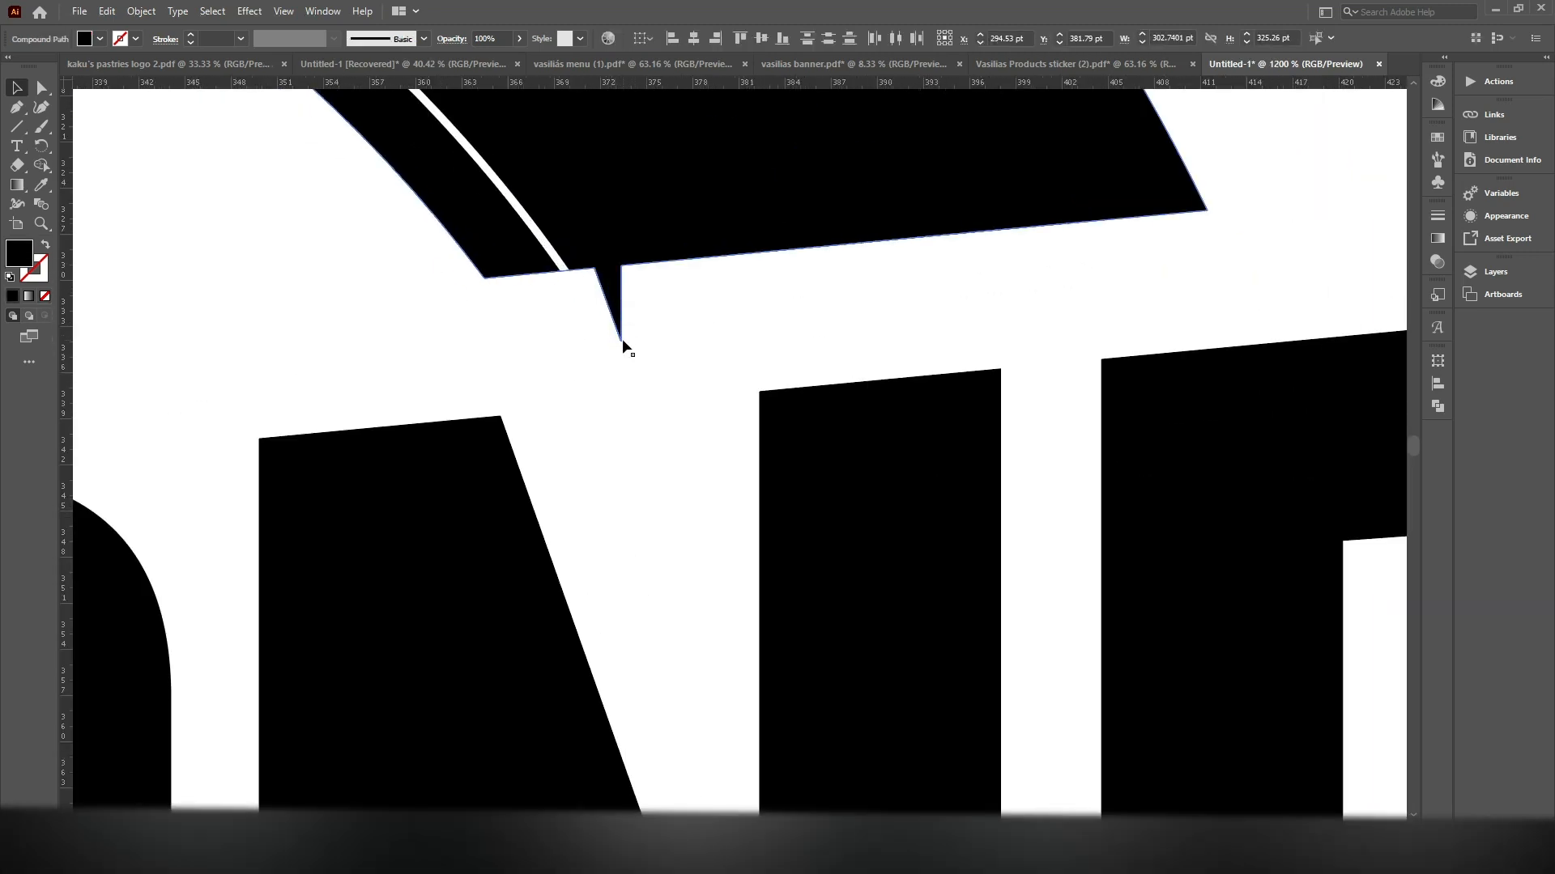
pyautogui.click(41, 87)
pyautogui.click(621, 344)
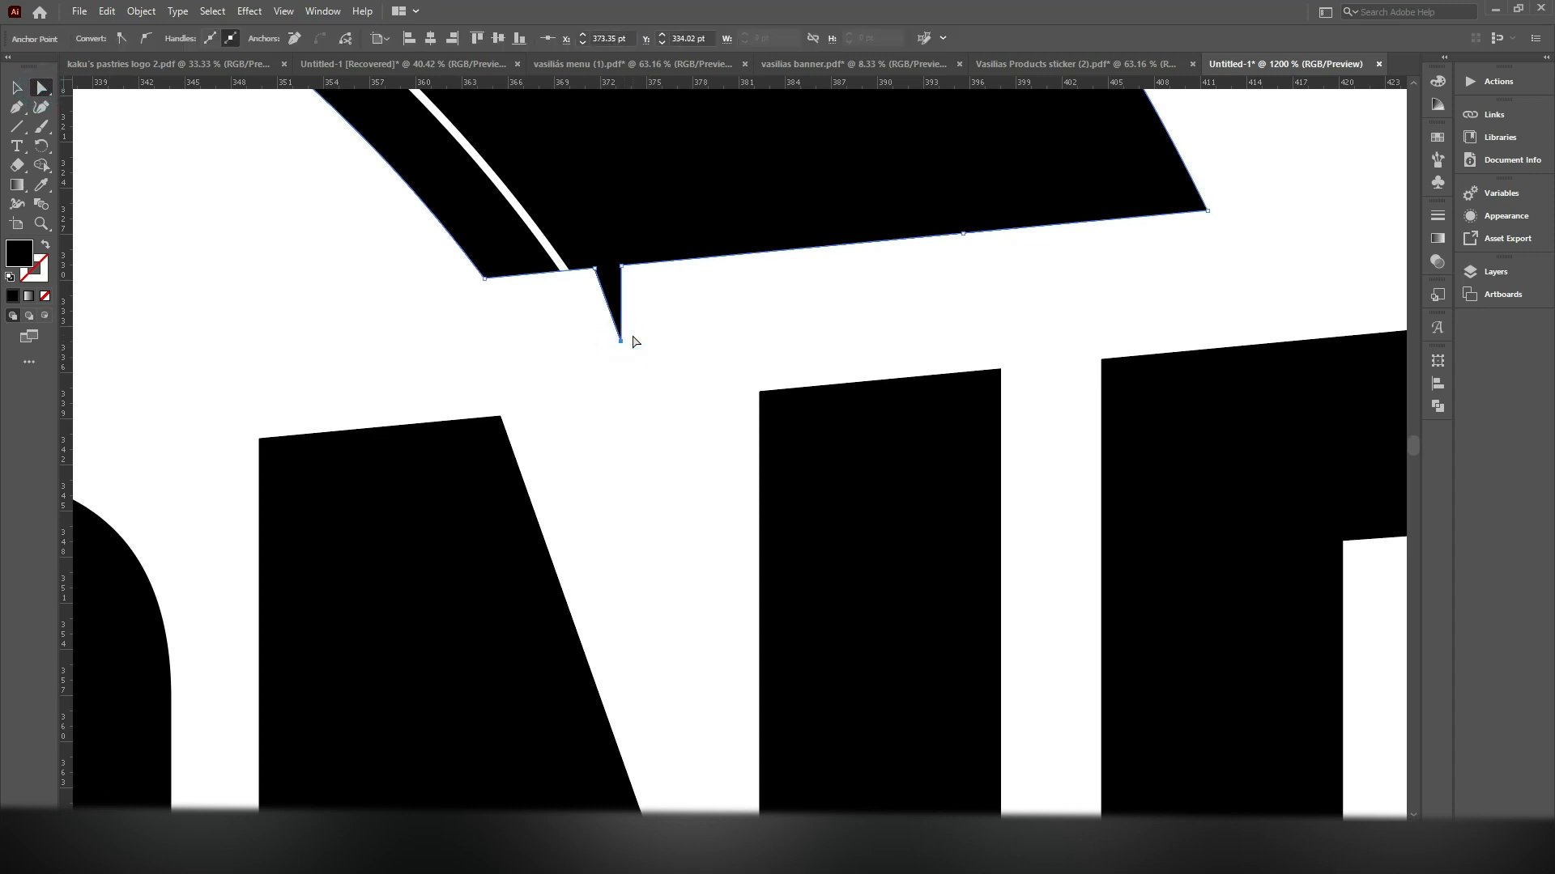
pyautogui.press('Delete')
pyautogui.hotkey('ctrl', 'z')
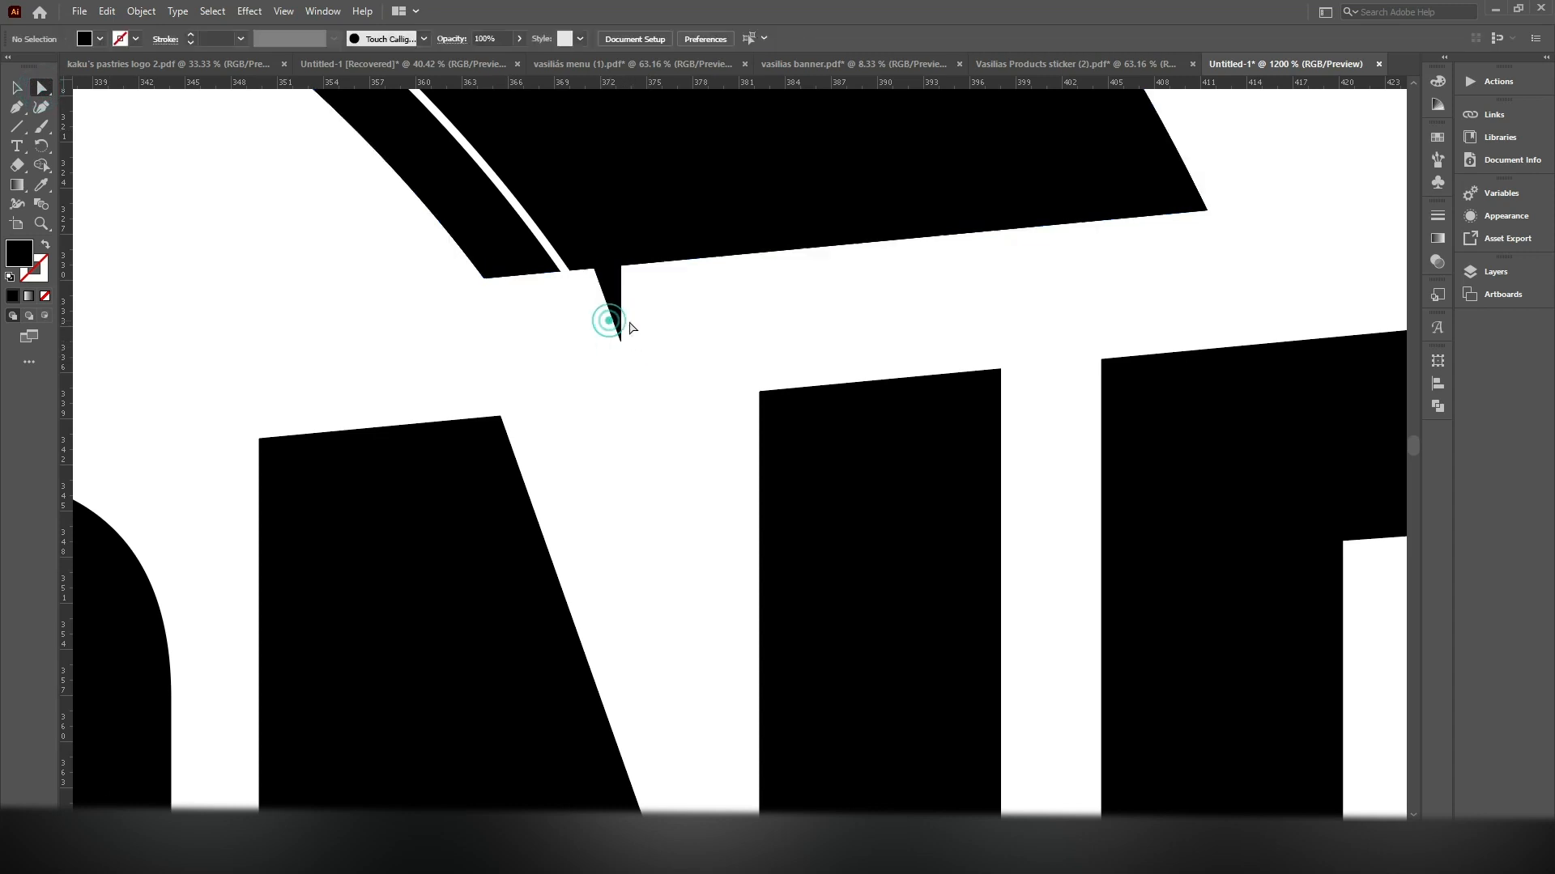
pyautogui.click(621, 343)
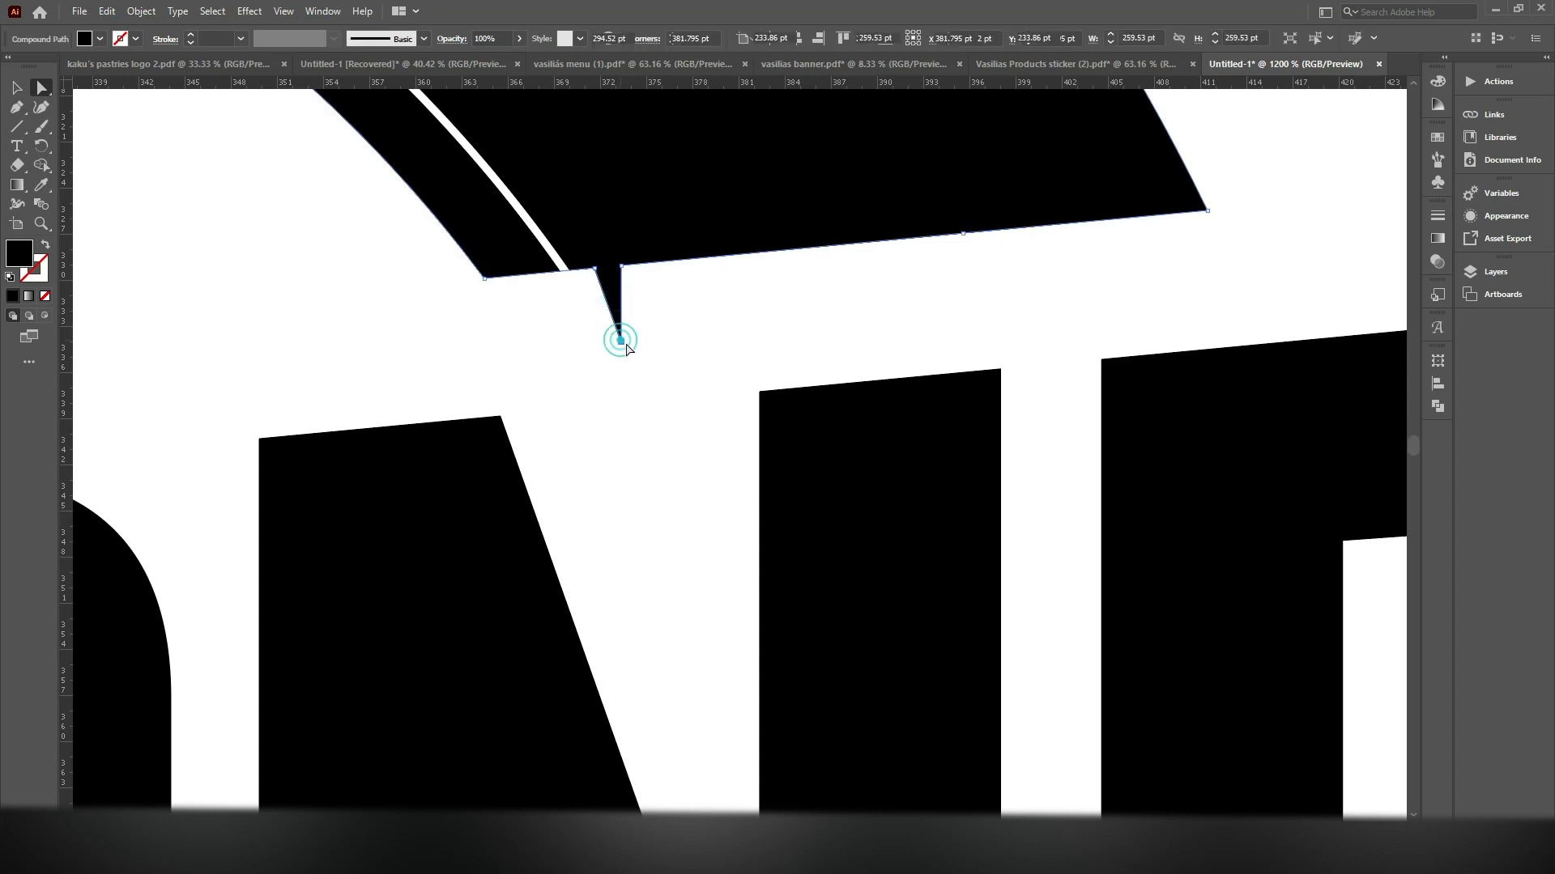
pyautogui.press('Delete')
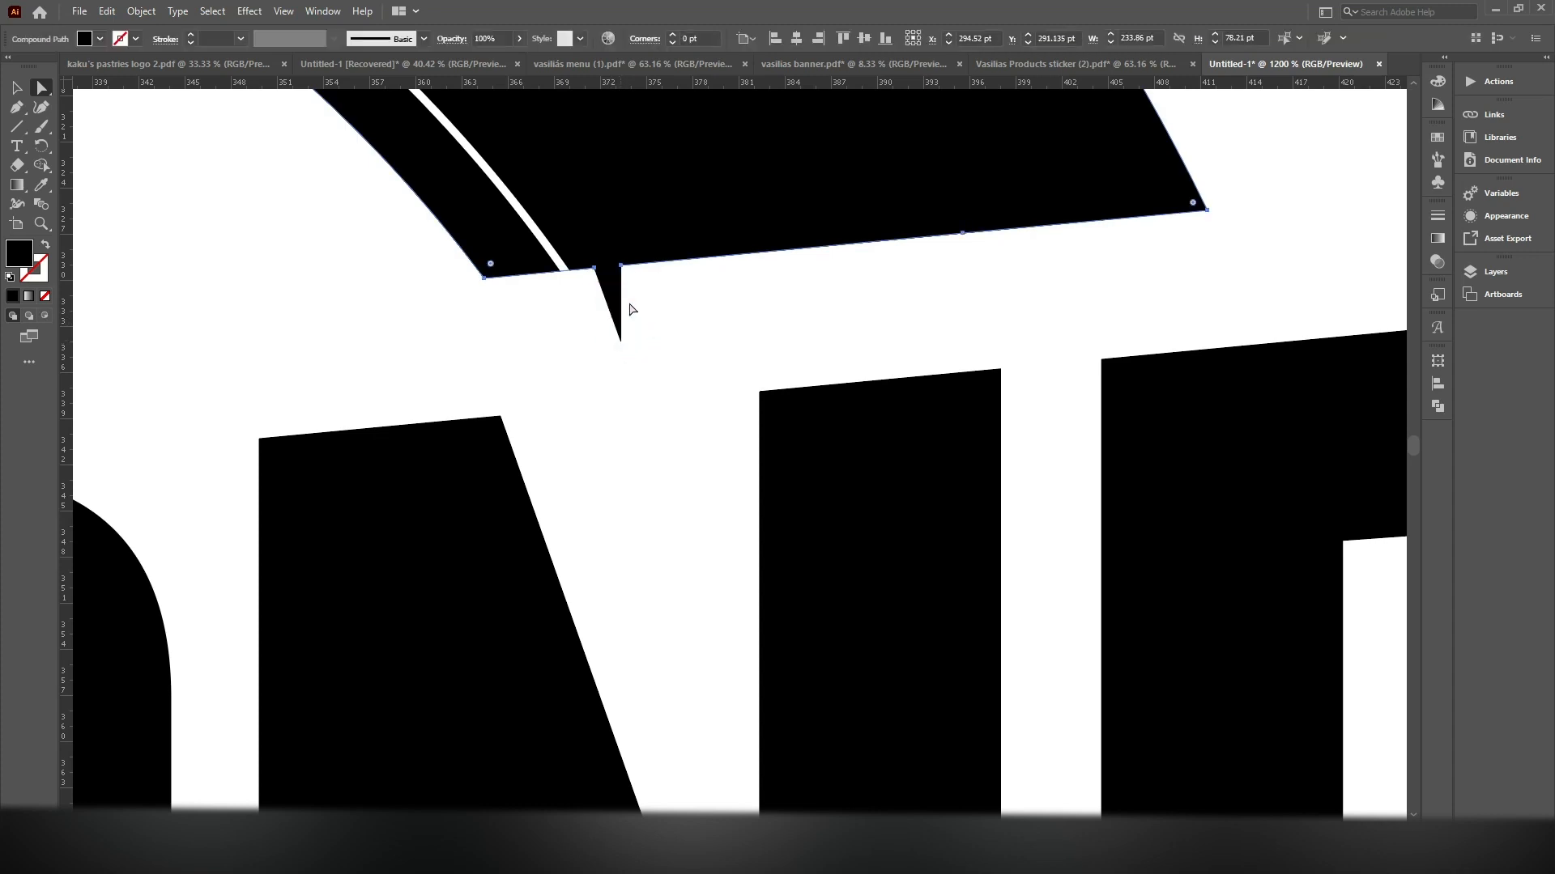
pyautogui.hotkey('ctrl', 'z')
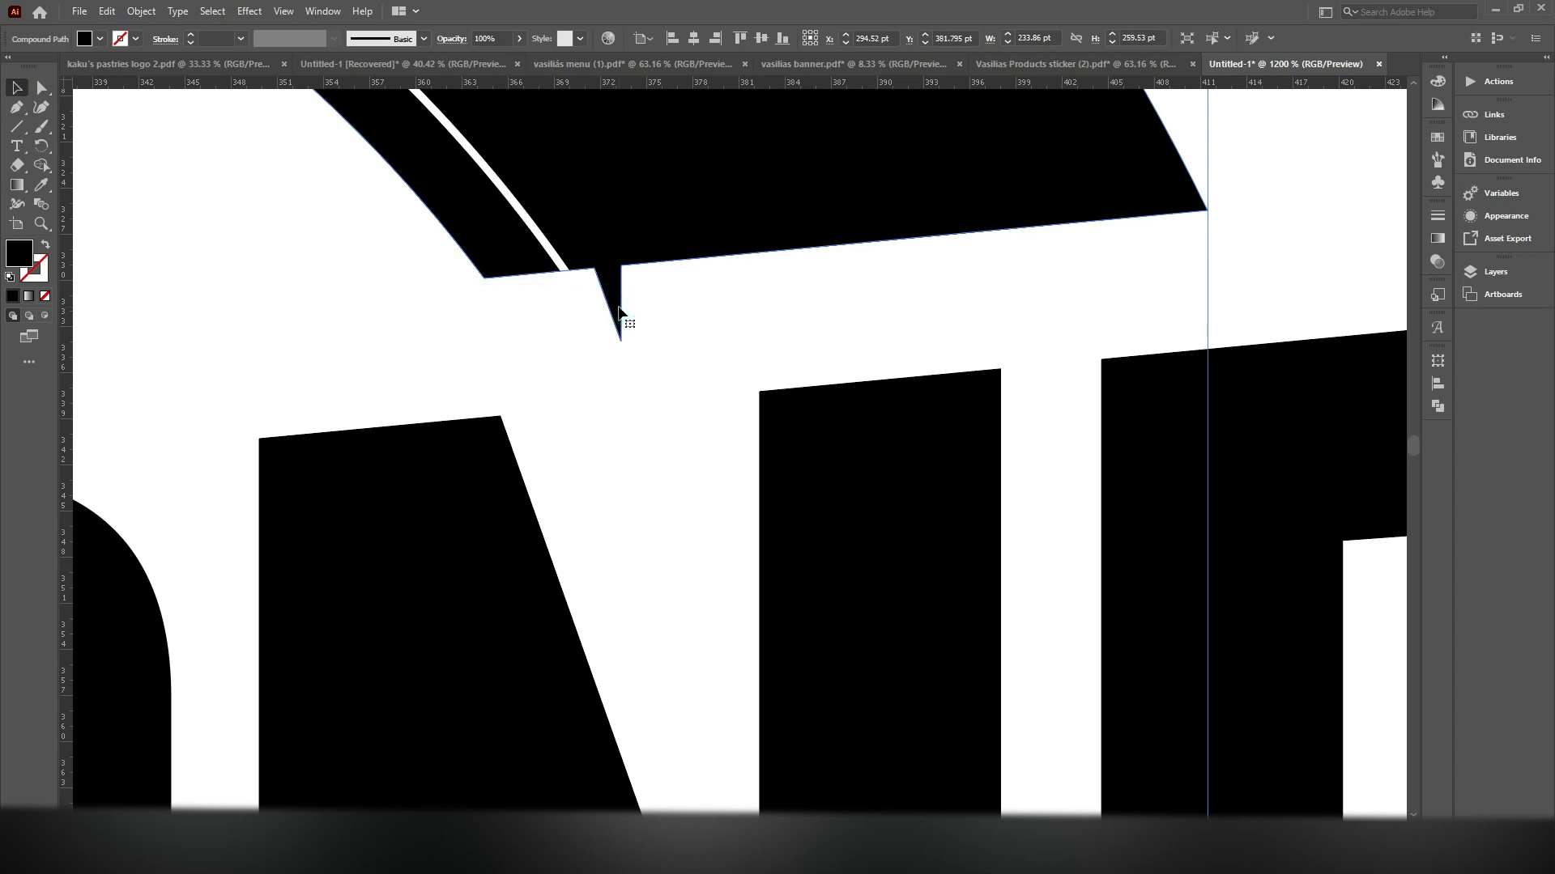
# Delete the spike hanging from the upper ring's cut edge above the N
pyautogui.press('Delete')
pyautogui.scroll(-6, 728, 311)
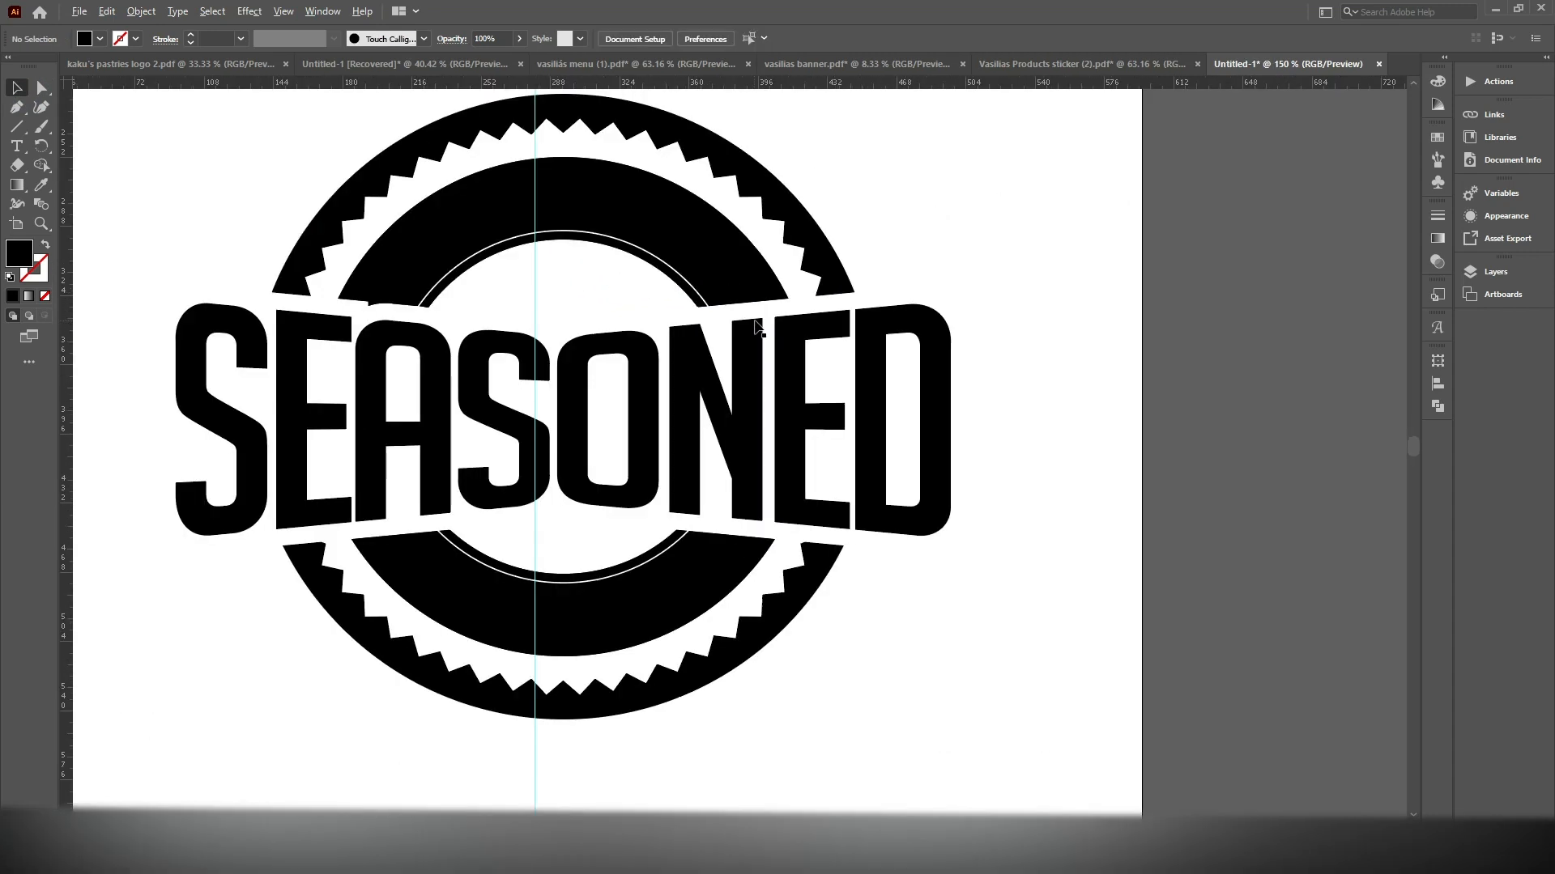
pyautogui.scroll(-1, 858, 290)
pyautogui.scroll(2, 858, 290)
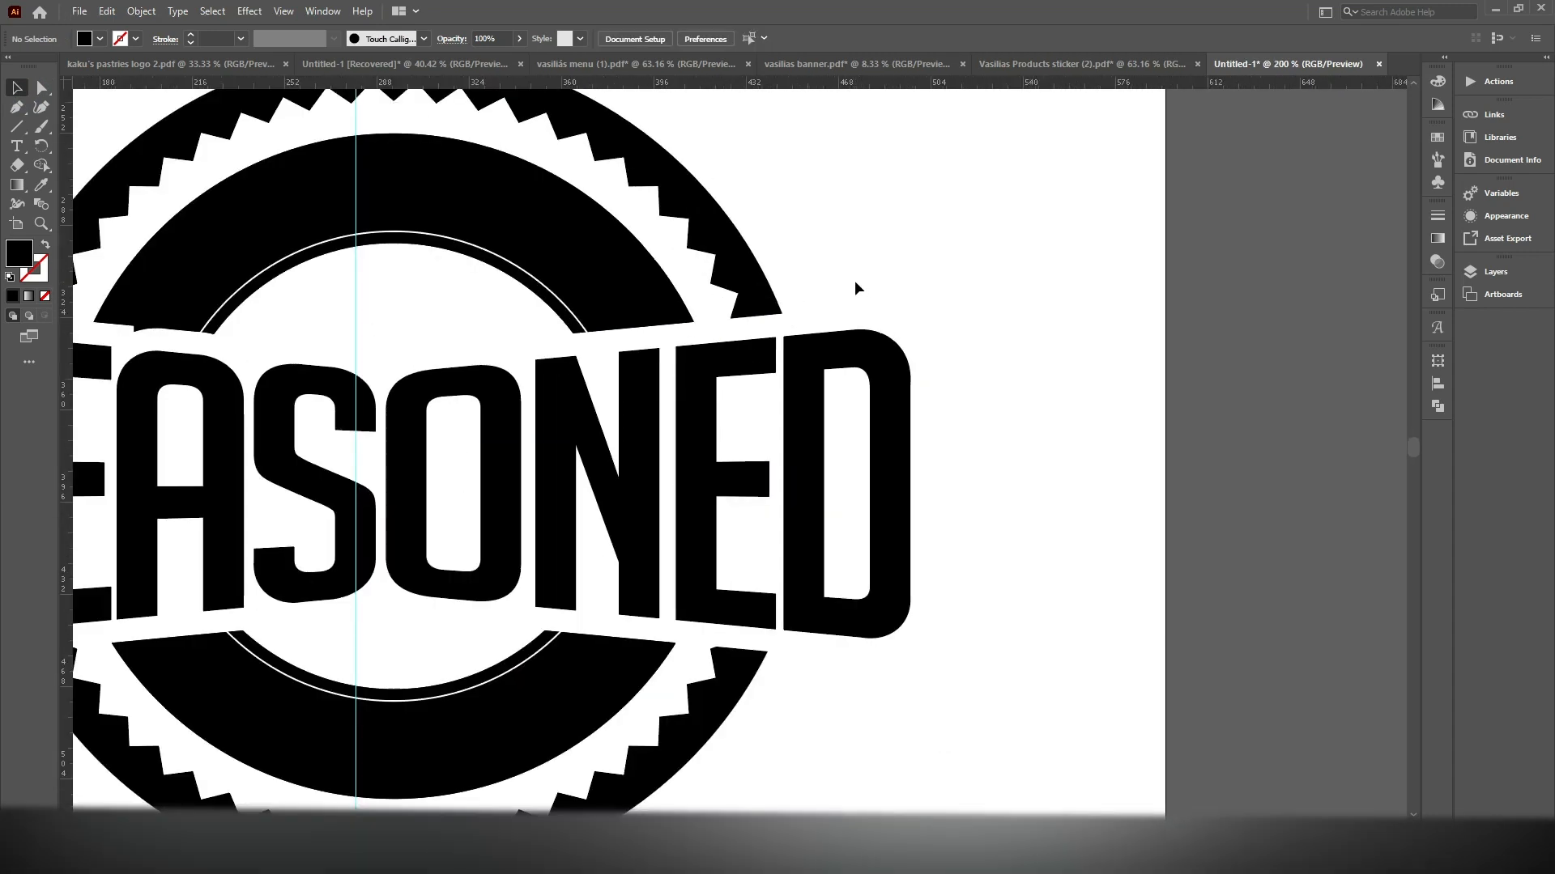
pyautogui.scroll(-1, 855, 288)
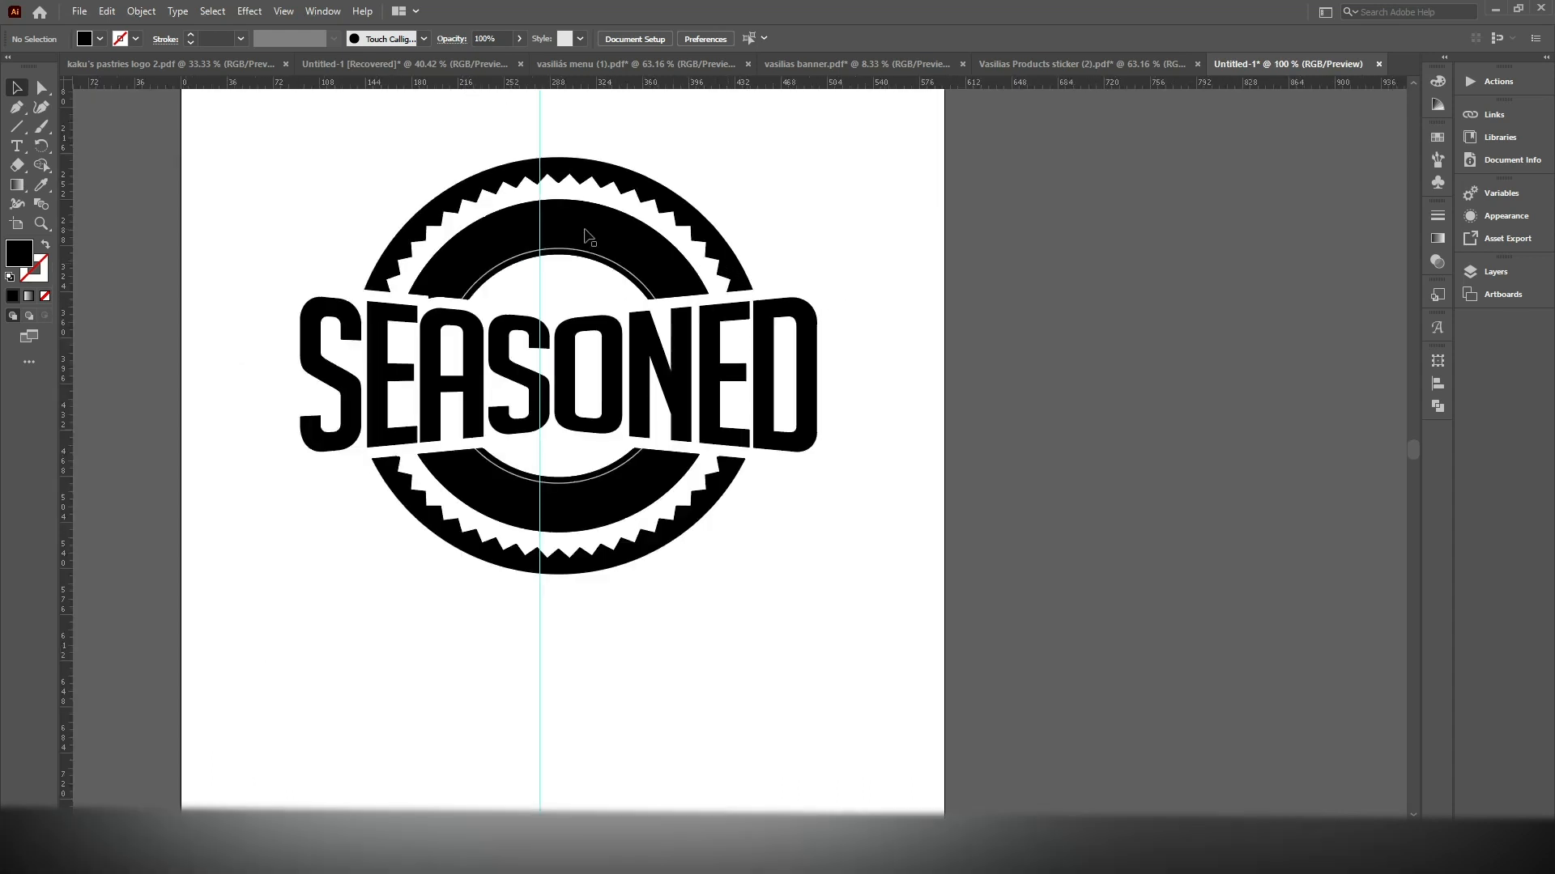
# Copy the thin white circle near the inner edge of the black ring
pyautogui.click(586, 256)
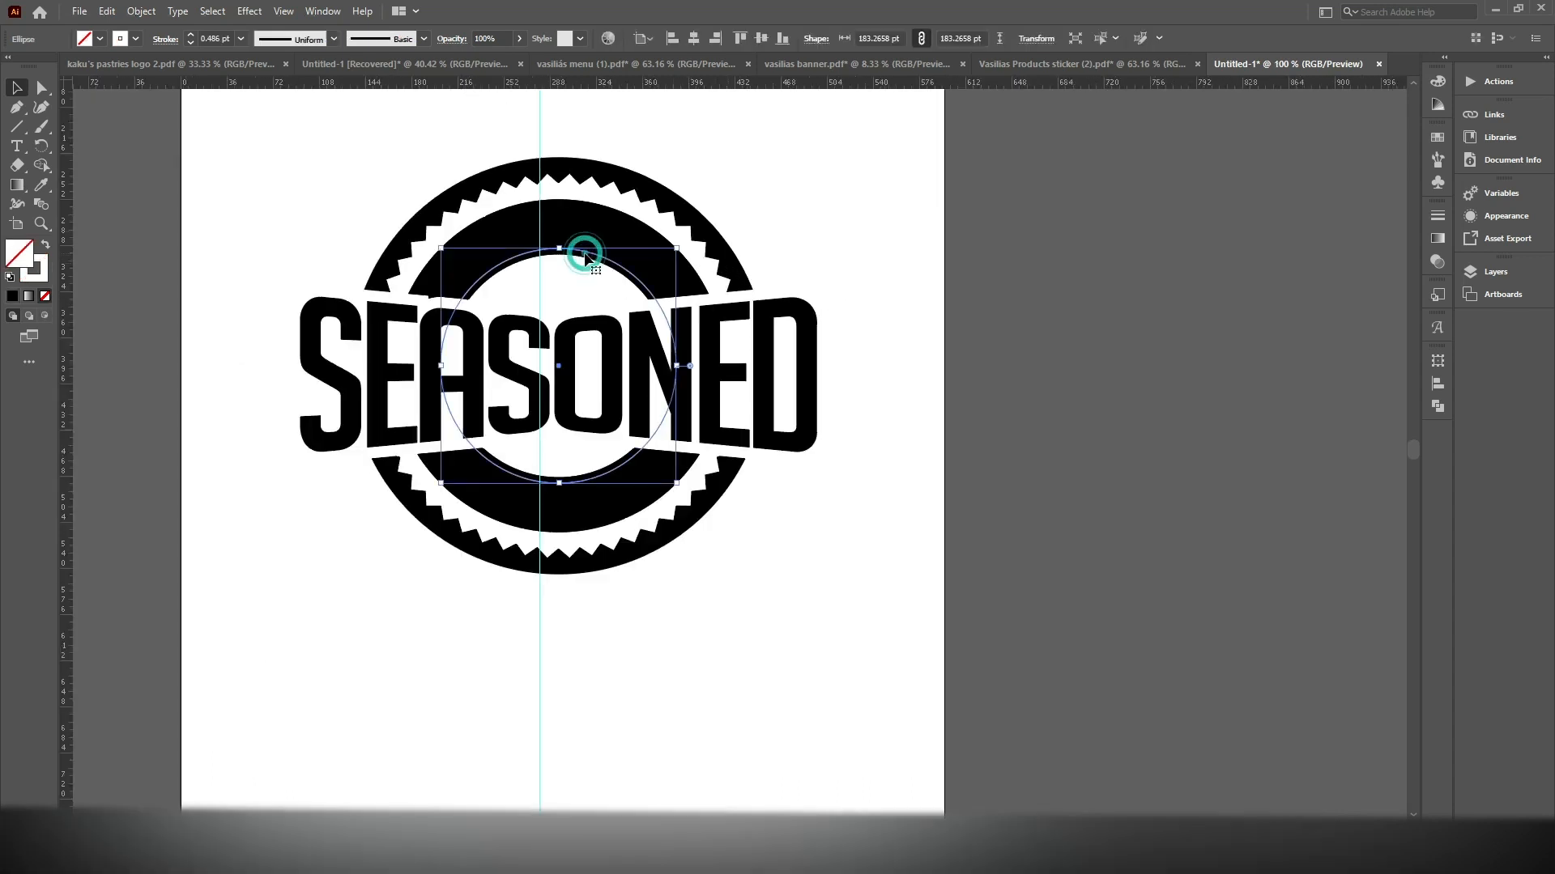
pyautogui.click(107, 12)
pyautogui.click(142, 91)
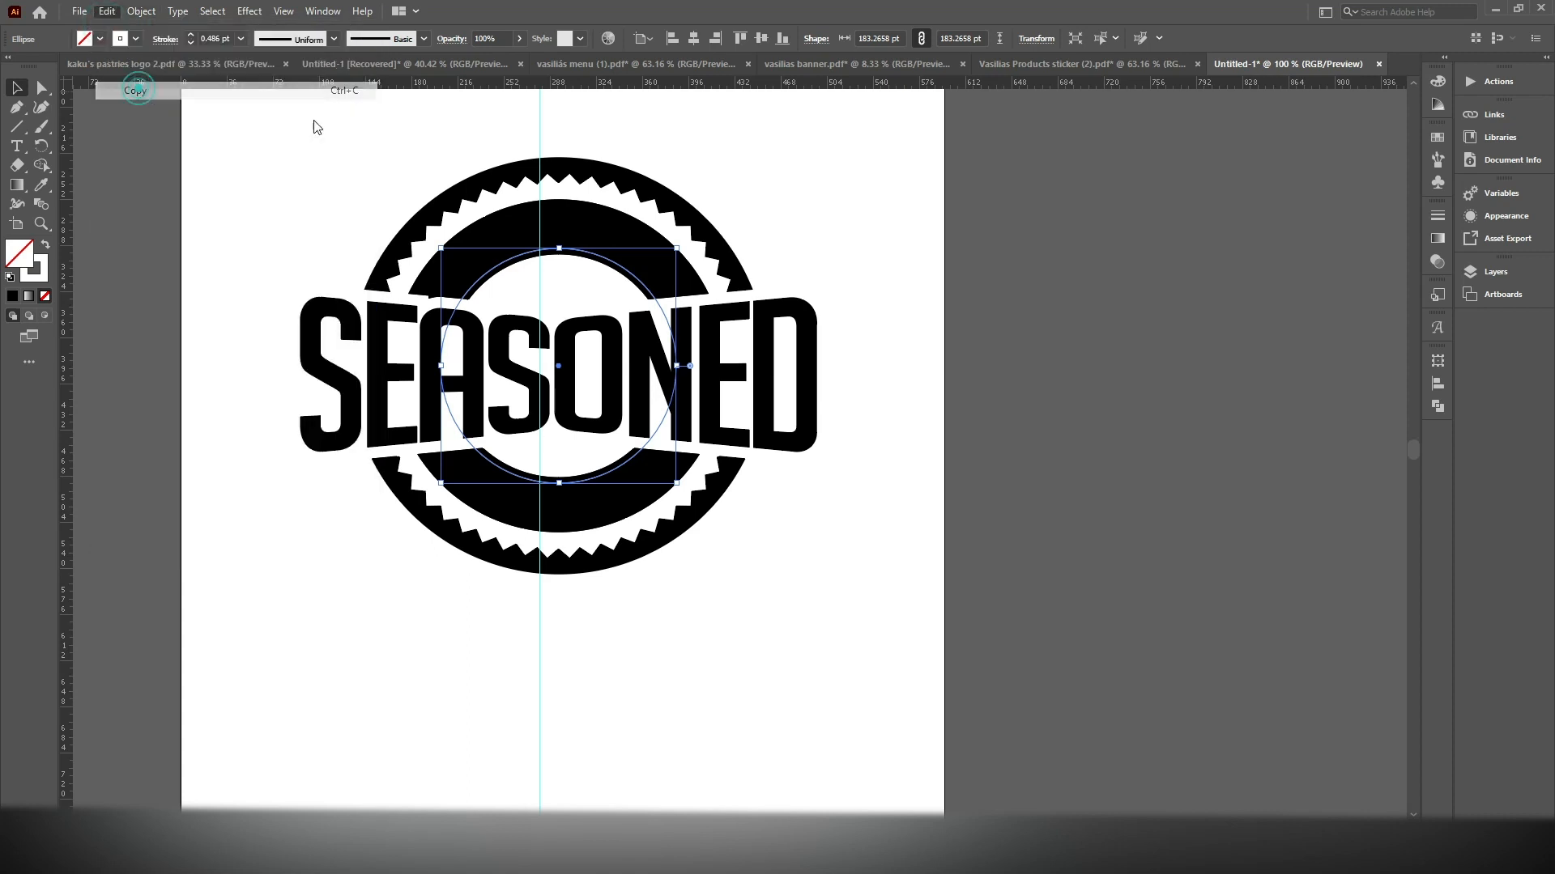
# Delete the lowest anchor point of the thin white circle to leave only its upper semicircular arc
pyautogui.scroll(2, 589, 260)
pyautogui.moveTo(624, 206); pyautogui.dragTo(642, 249)
pyautogui.click(24, 144)
pyautogui.click(41, 87)
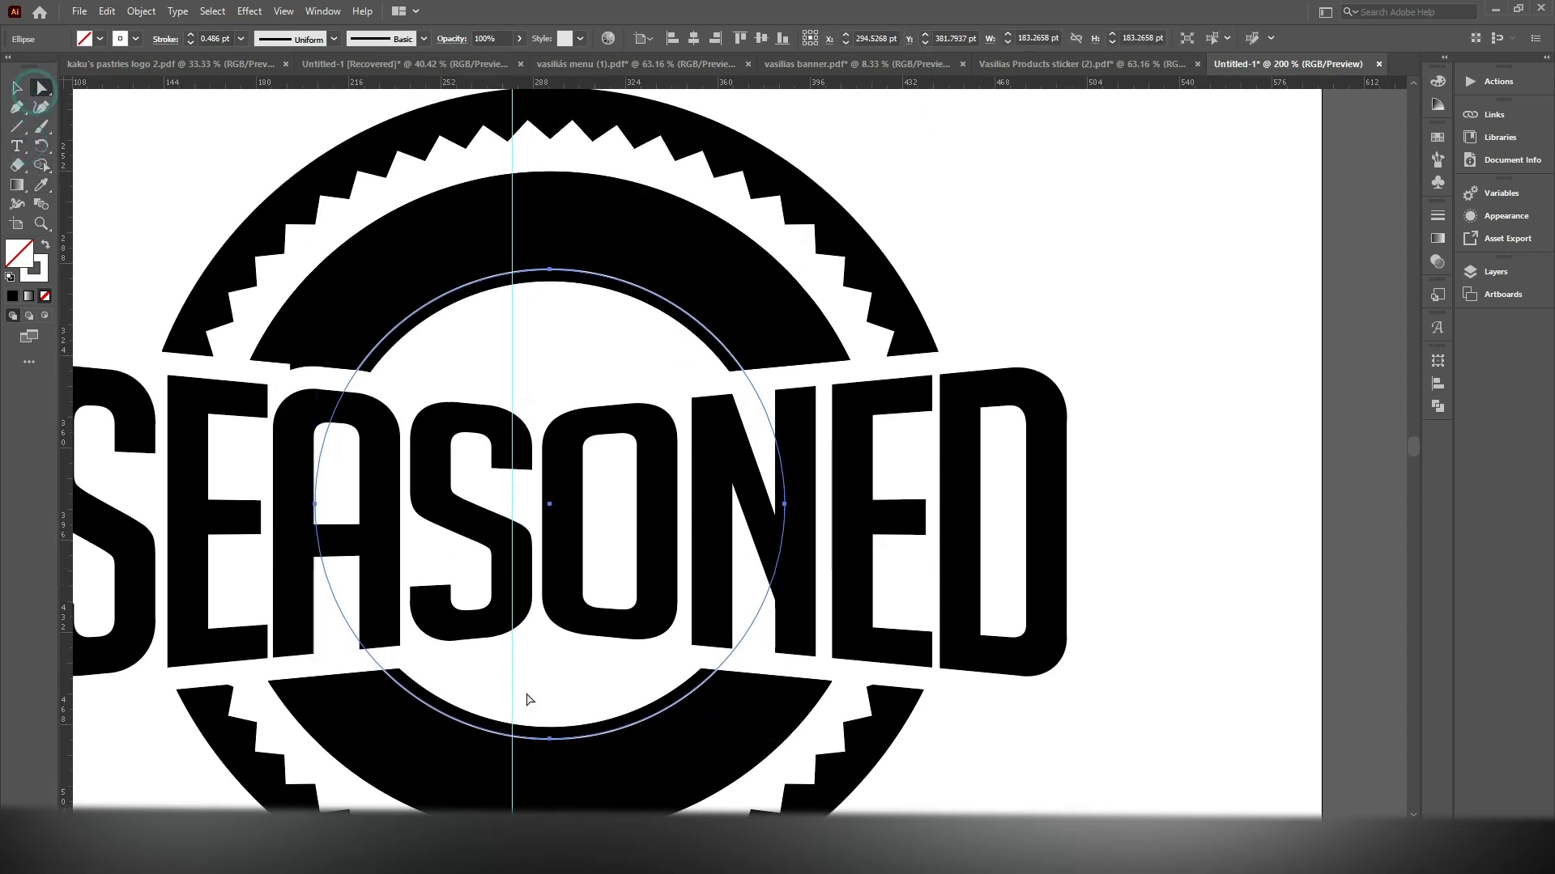
pyautogui.click(551, 740)
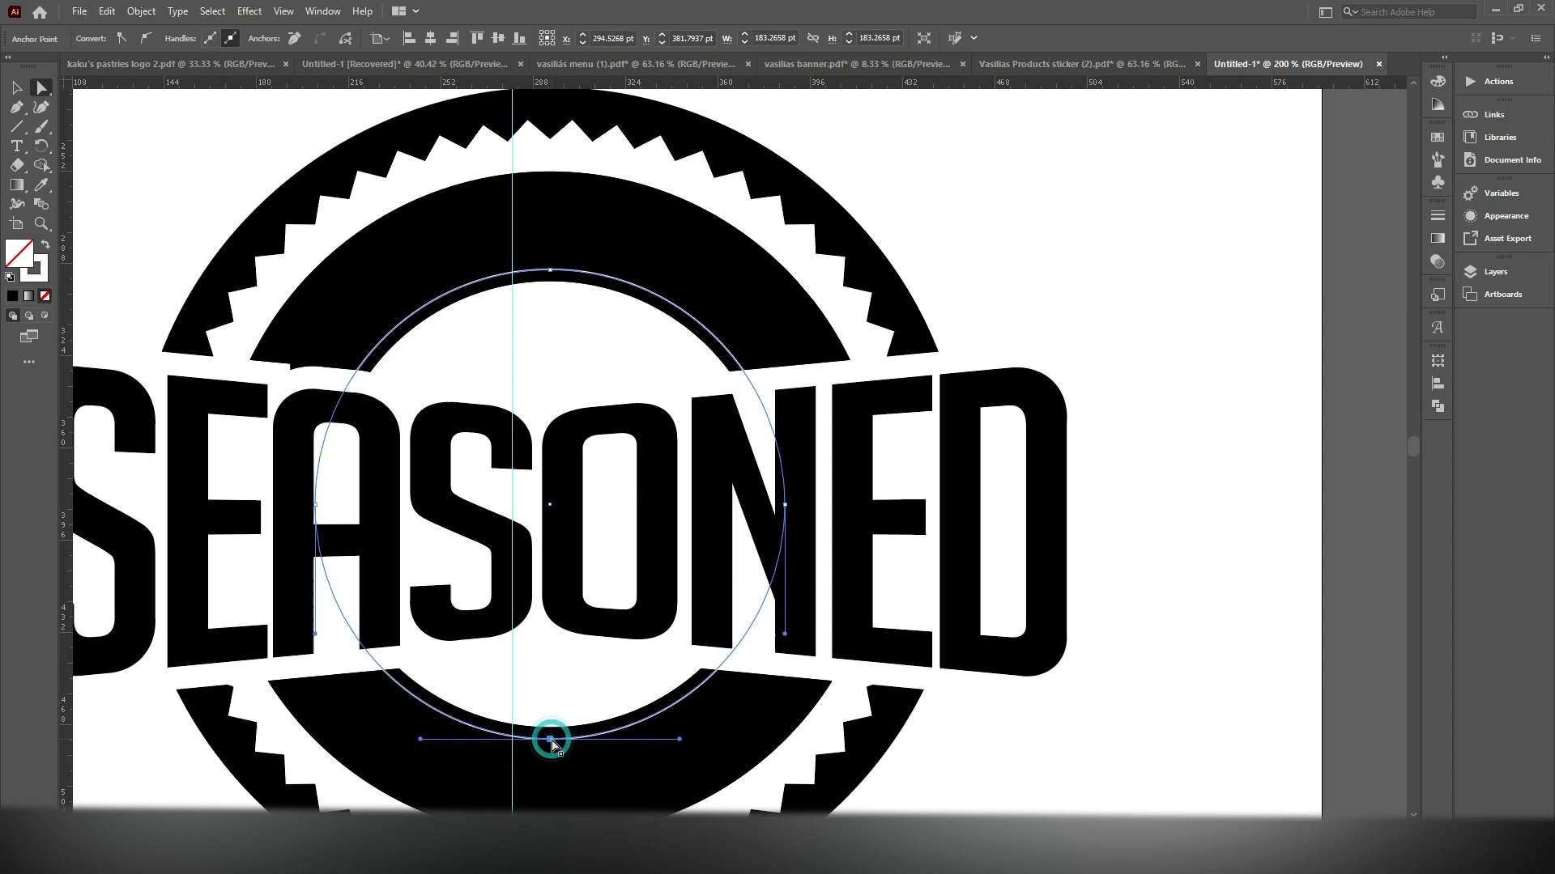
pyautogui.press('Delete')
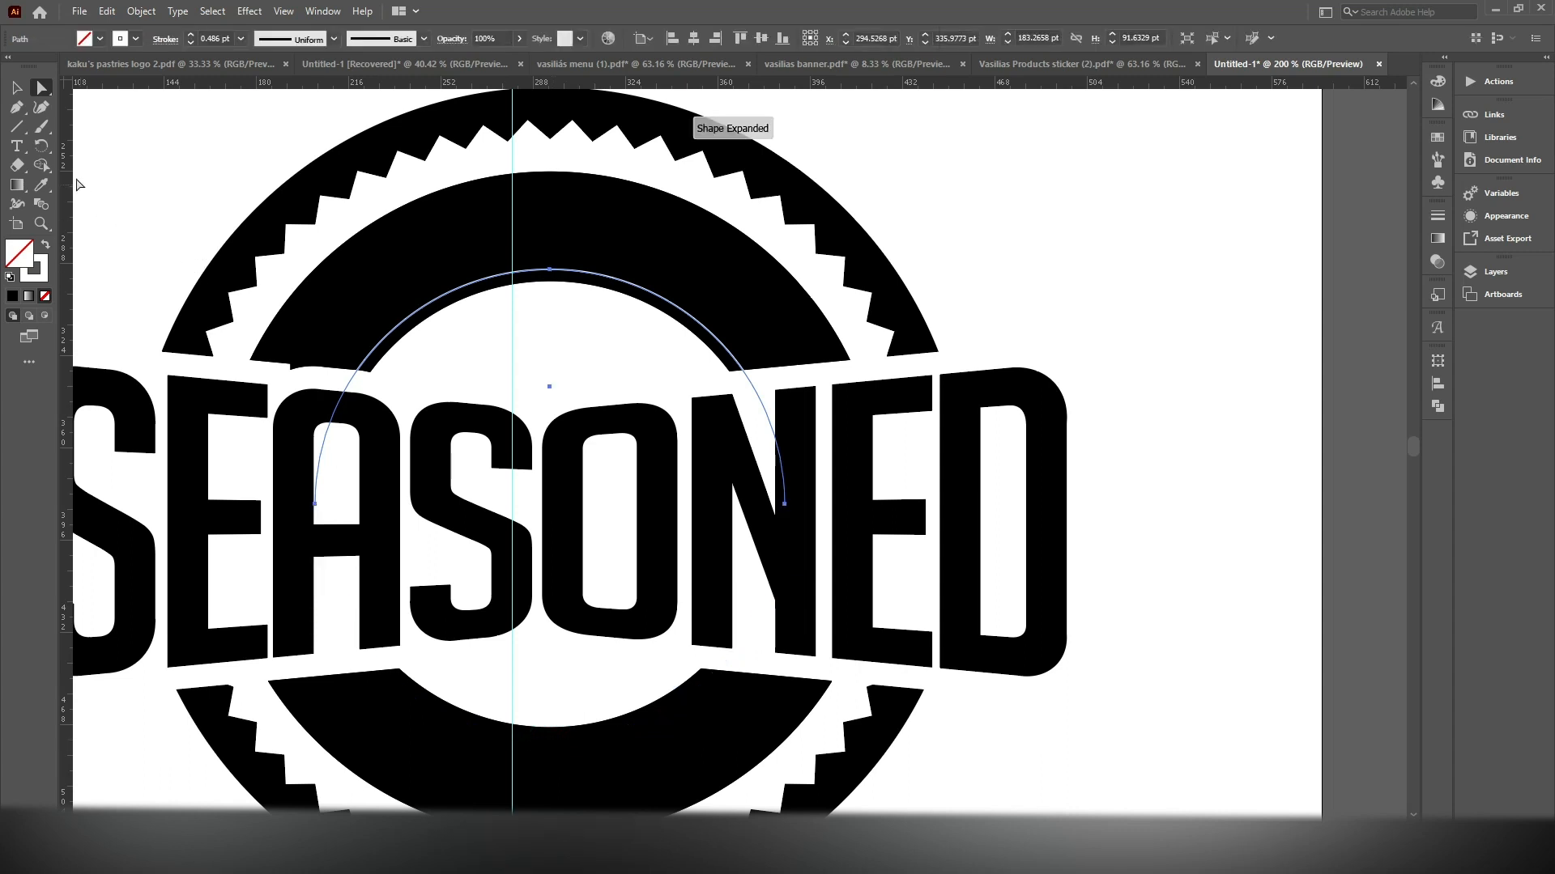
# Convert the upper arc into a type path and replace its placeholder text with "BBQ &"
pyautogui.click(17, 146)
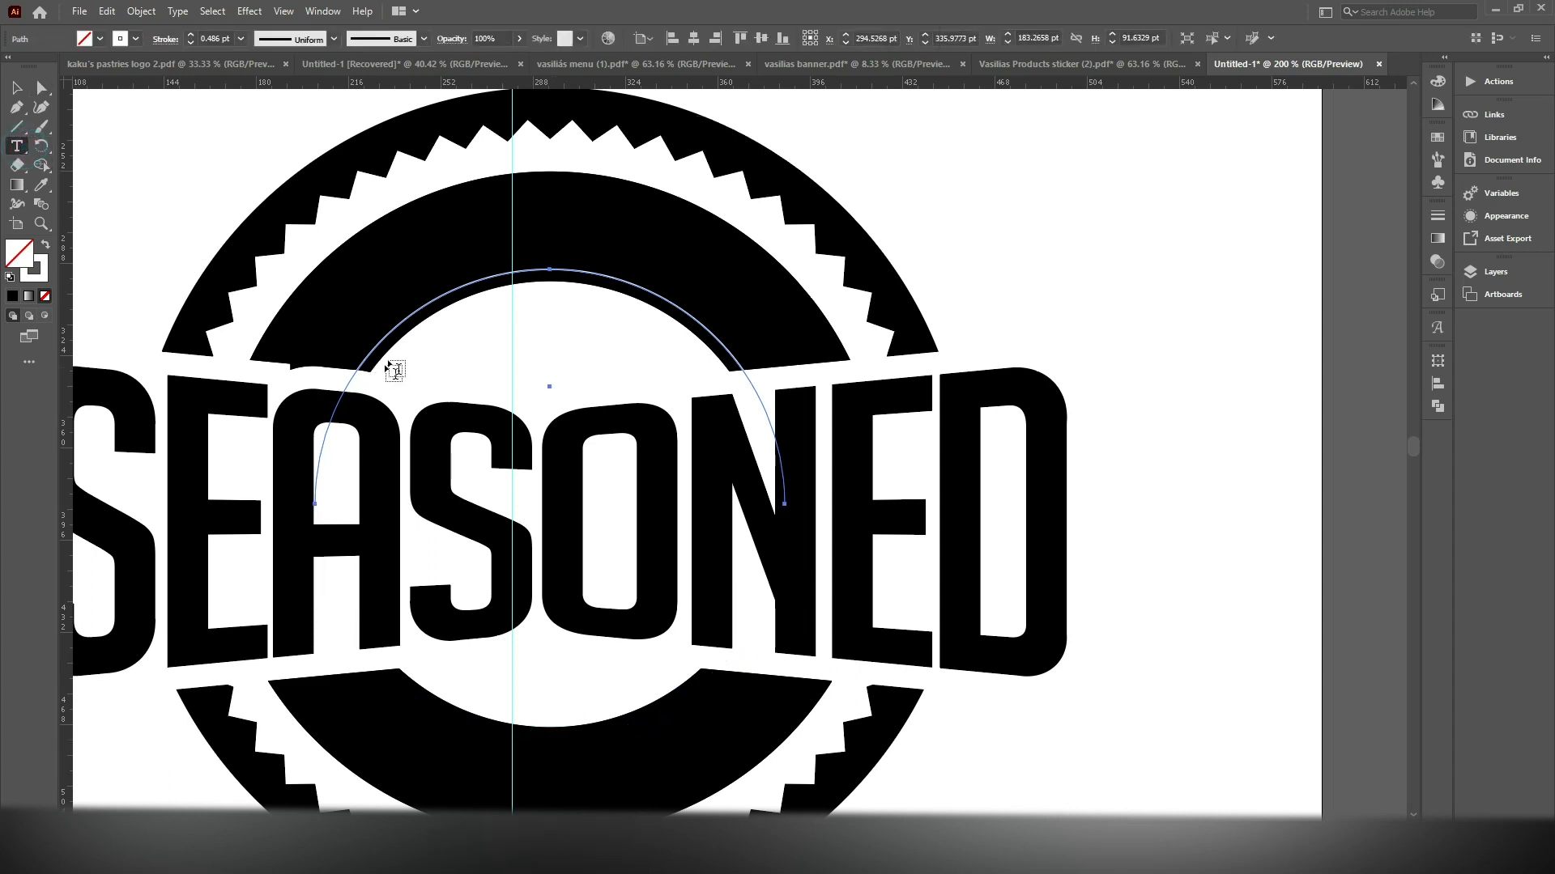
pyautogui.click(418, 312)
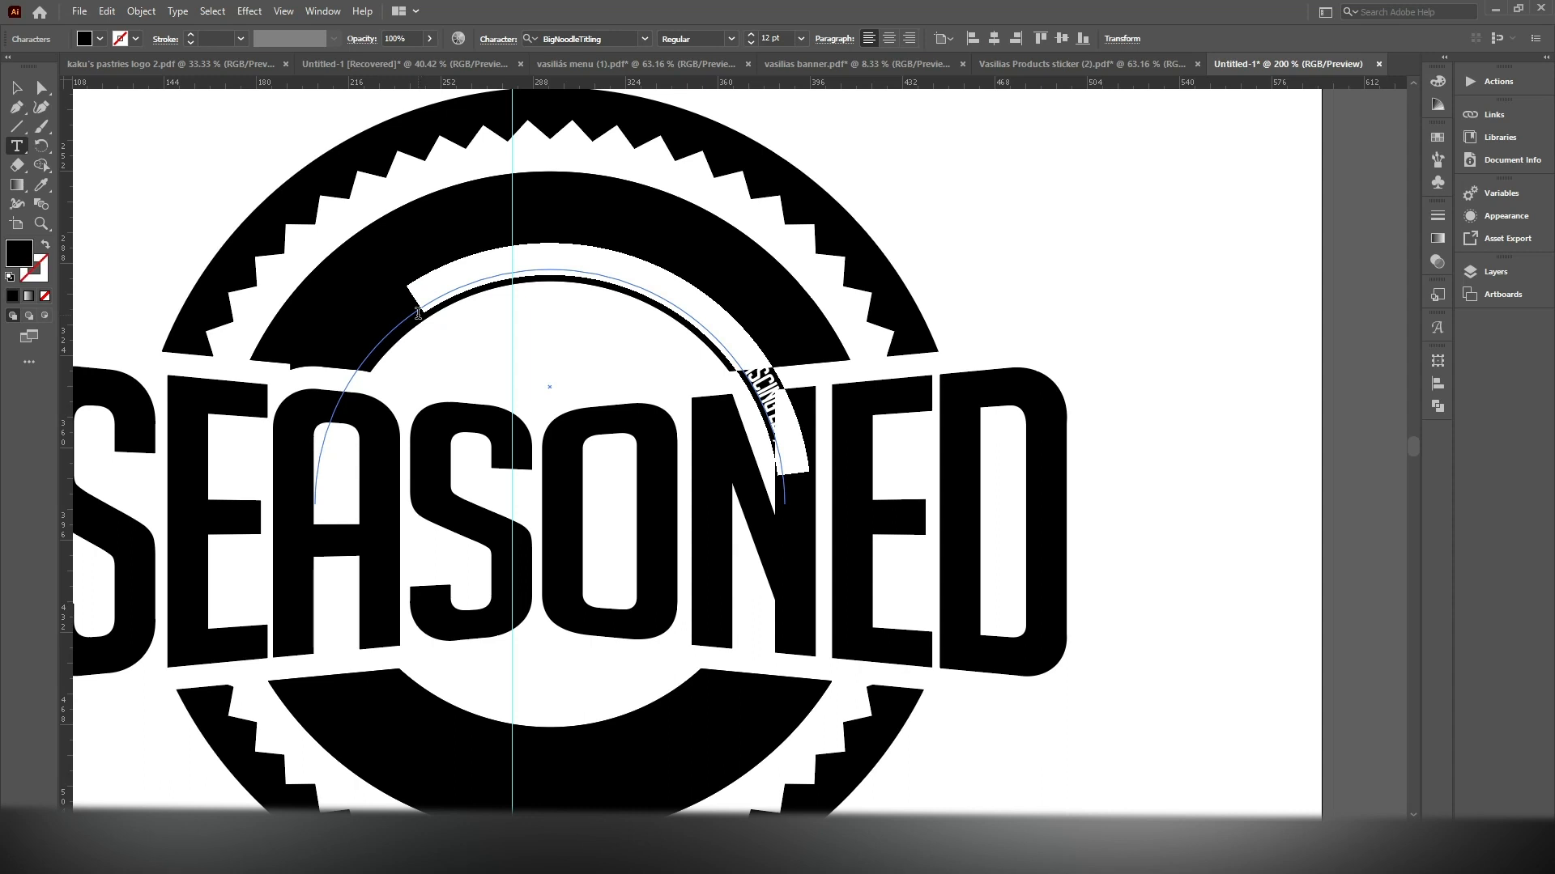
pyautogui.press('BackSpace')
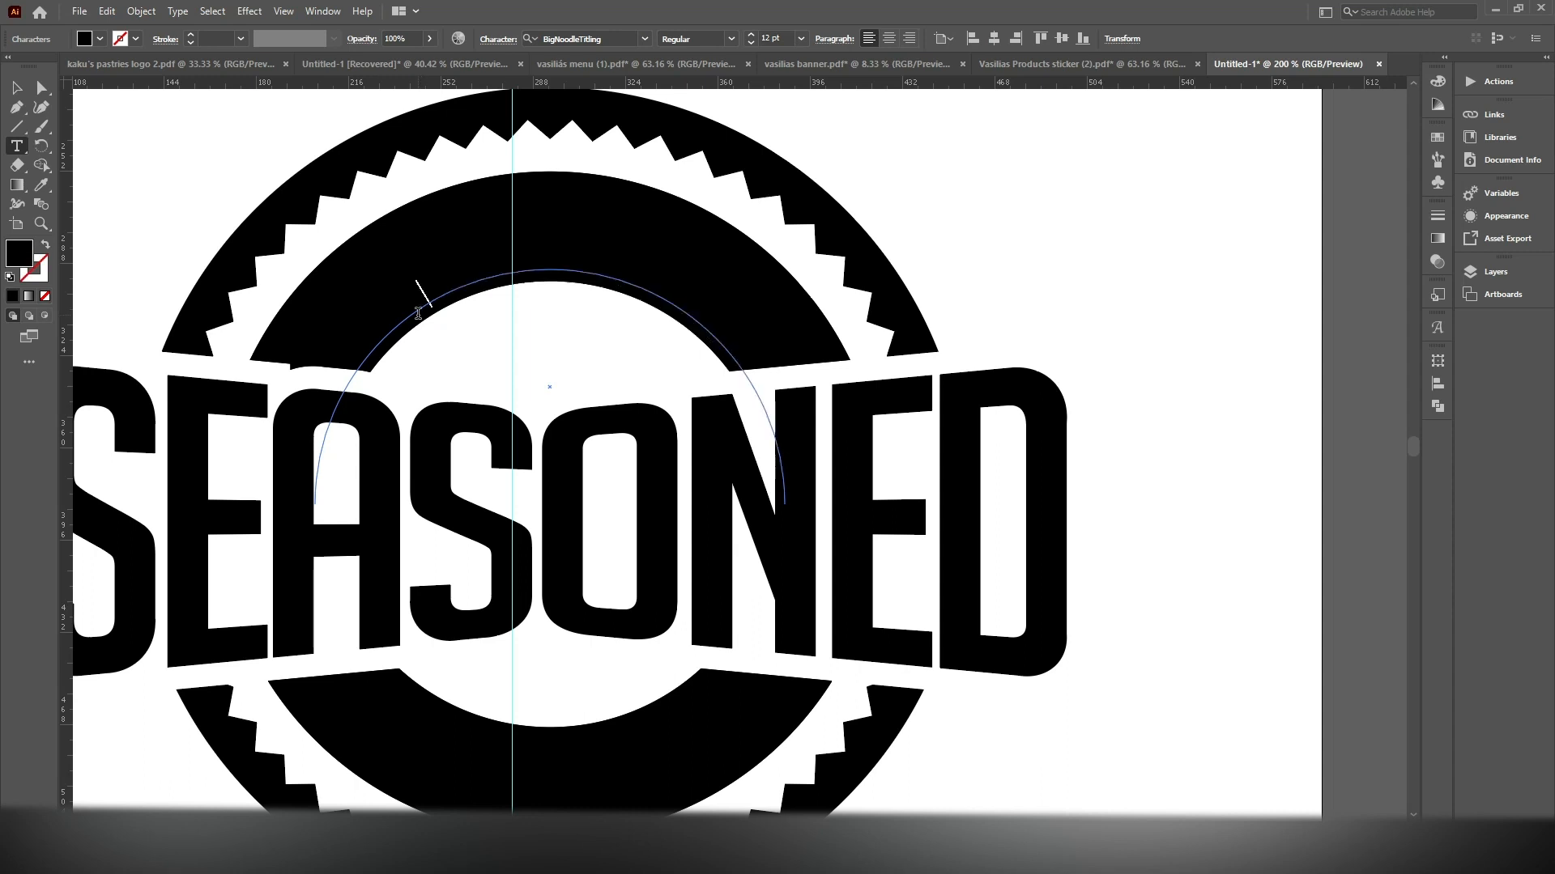
pyautogui.click(16, 83)
# Color the "BBQ &" arc text white by sampling the white artboard with the Eyedropper
pyautogui.click(40, 184)
pyautogui.click(187, 144)
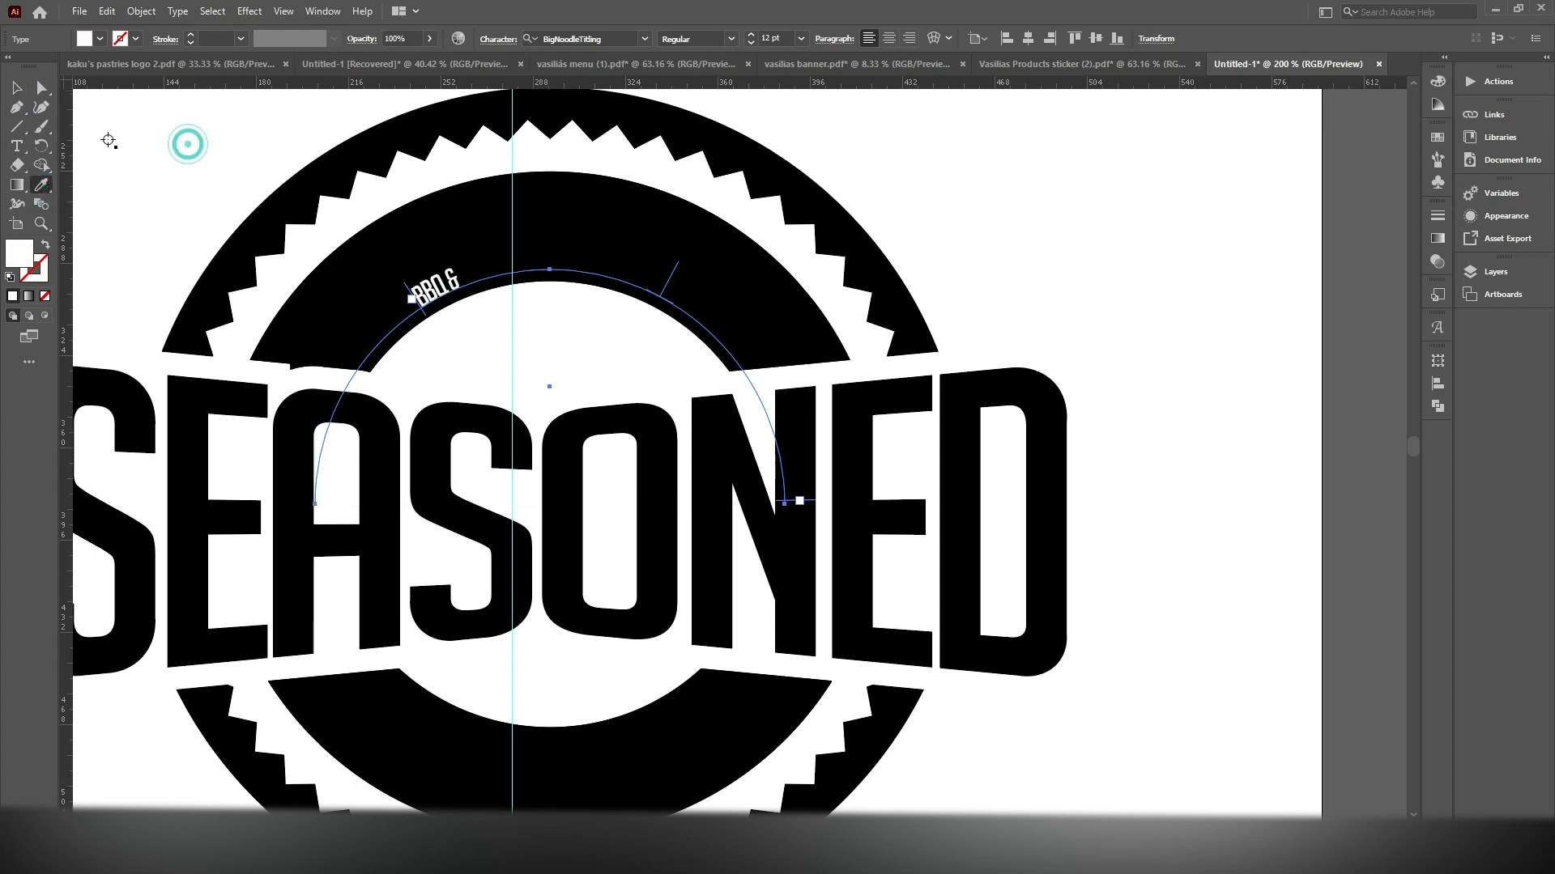
pyautogui.click(16, 87)
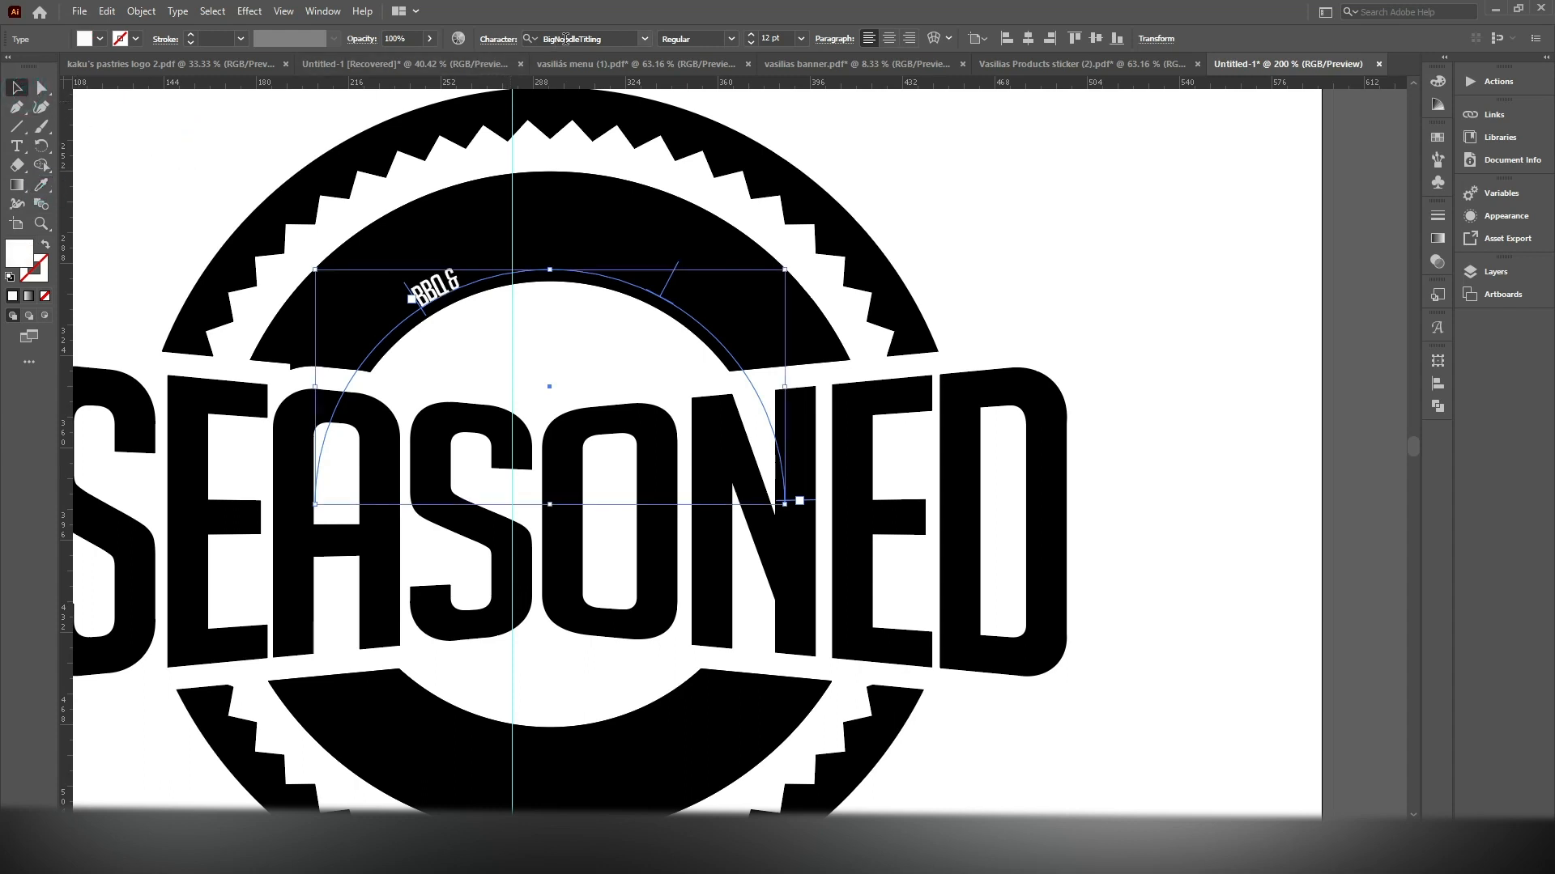
# Change the "BBQ &" arc text to Proxima Nova Extrabold
pyautogui.click(617, 39)
pyautogui.write('PROXIMA')
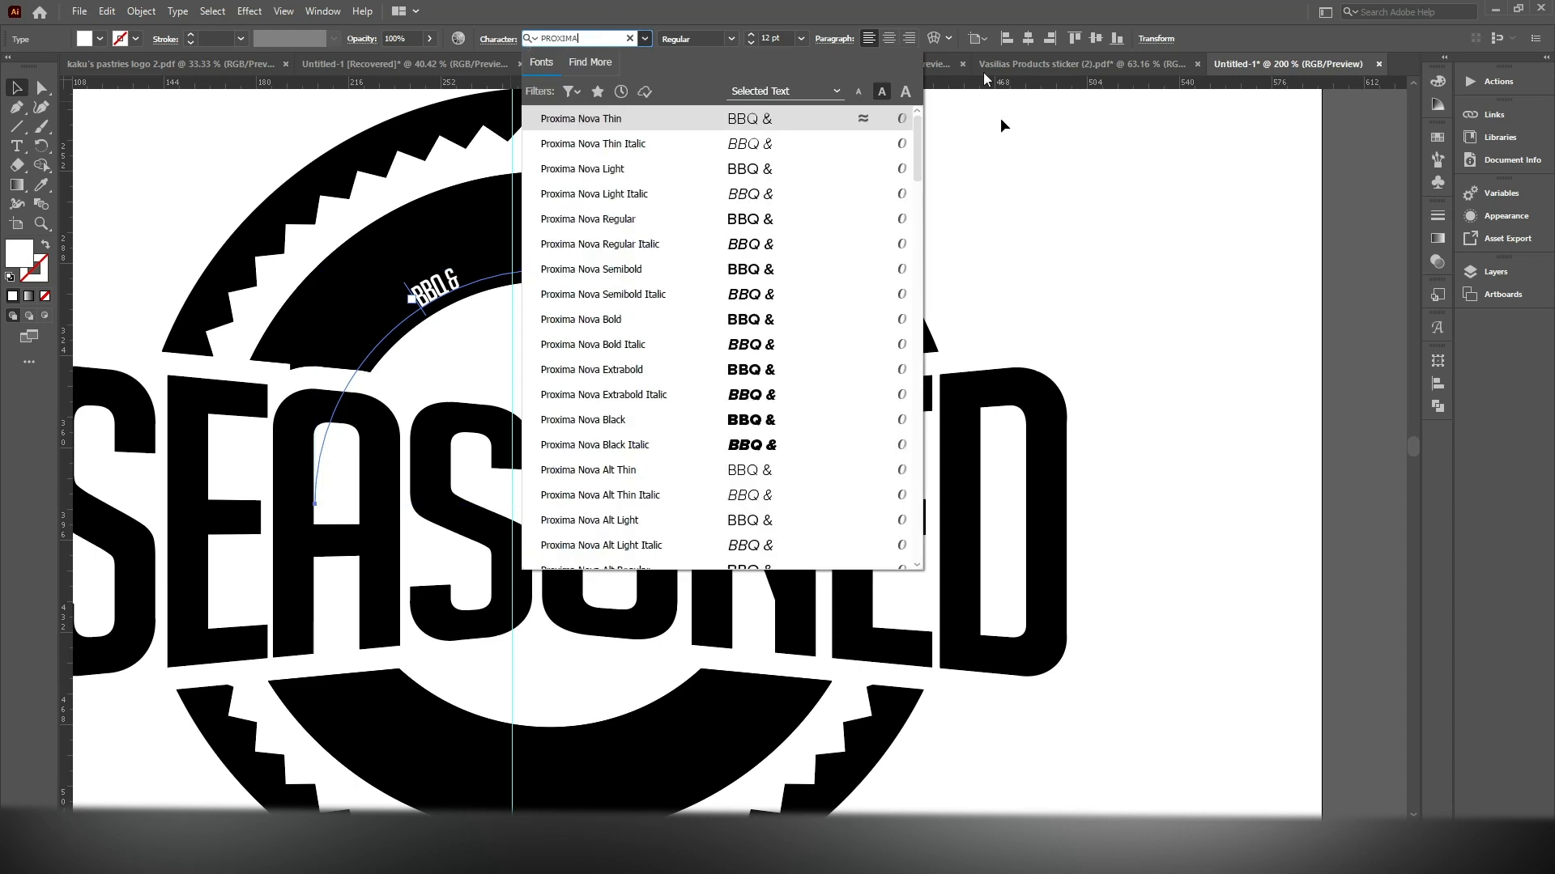
pyautogui.click(778, 370)
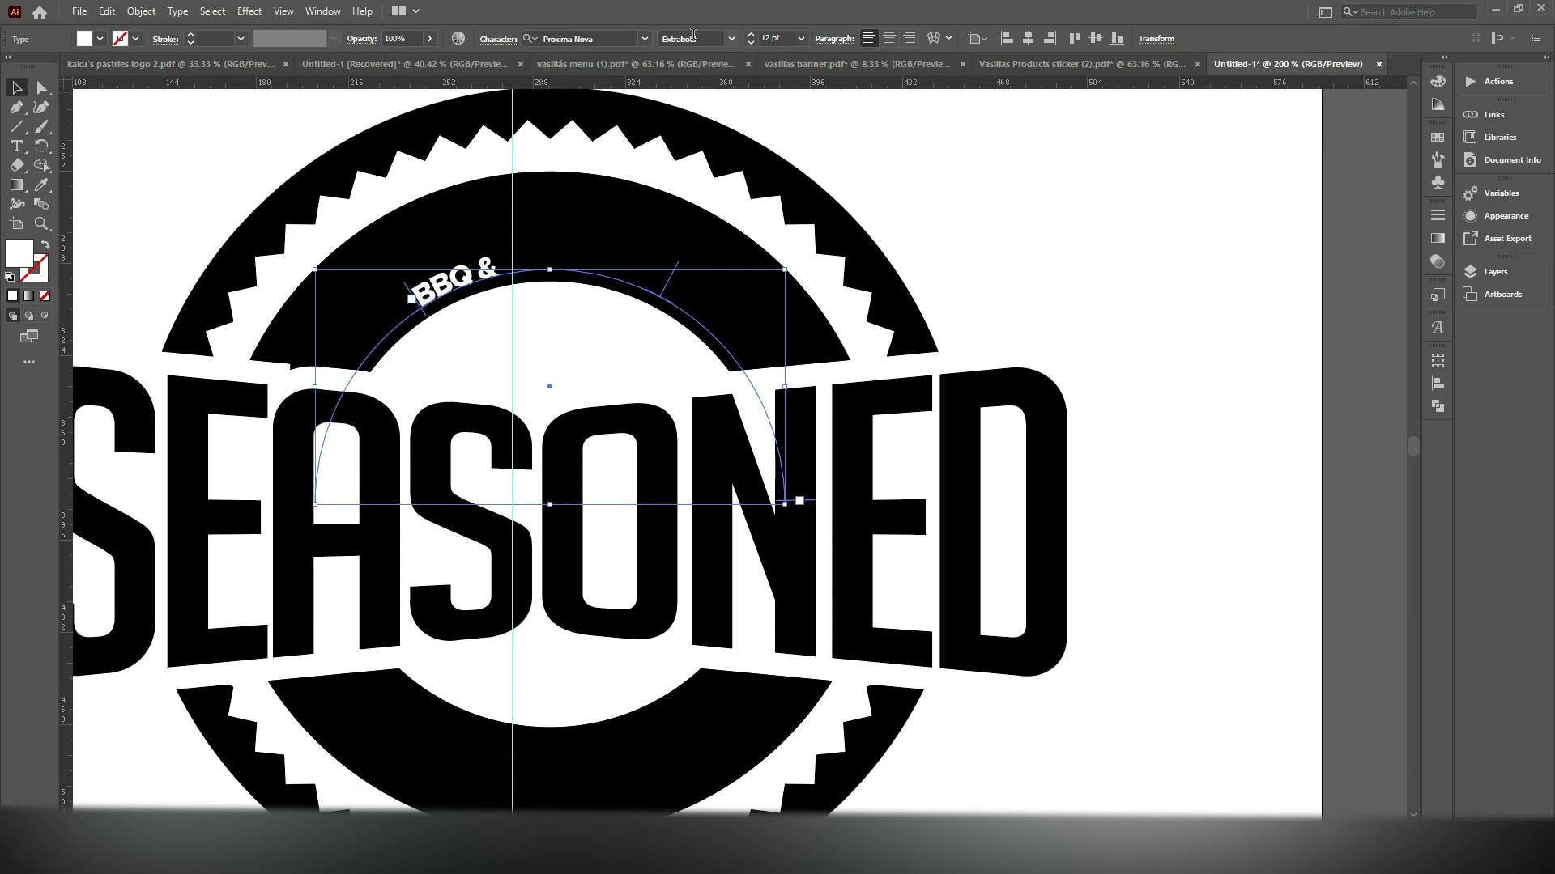
# Enlarge the "BBQ &" arc text to 43 pt and shift its start back along the arc to center it on the ring
pyautogui.moveTo(749, 37); pyautogui.dragTo(749, 37)
pyautogui.click(749, 37)
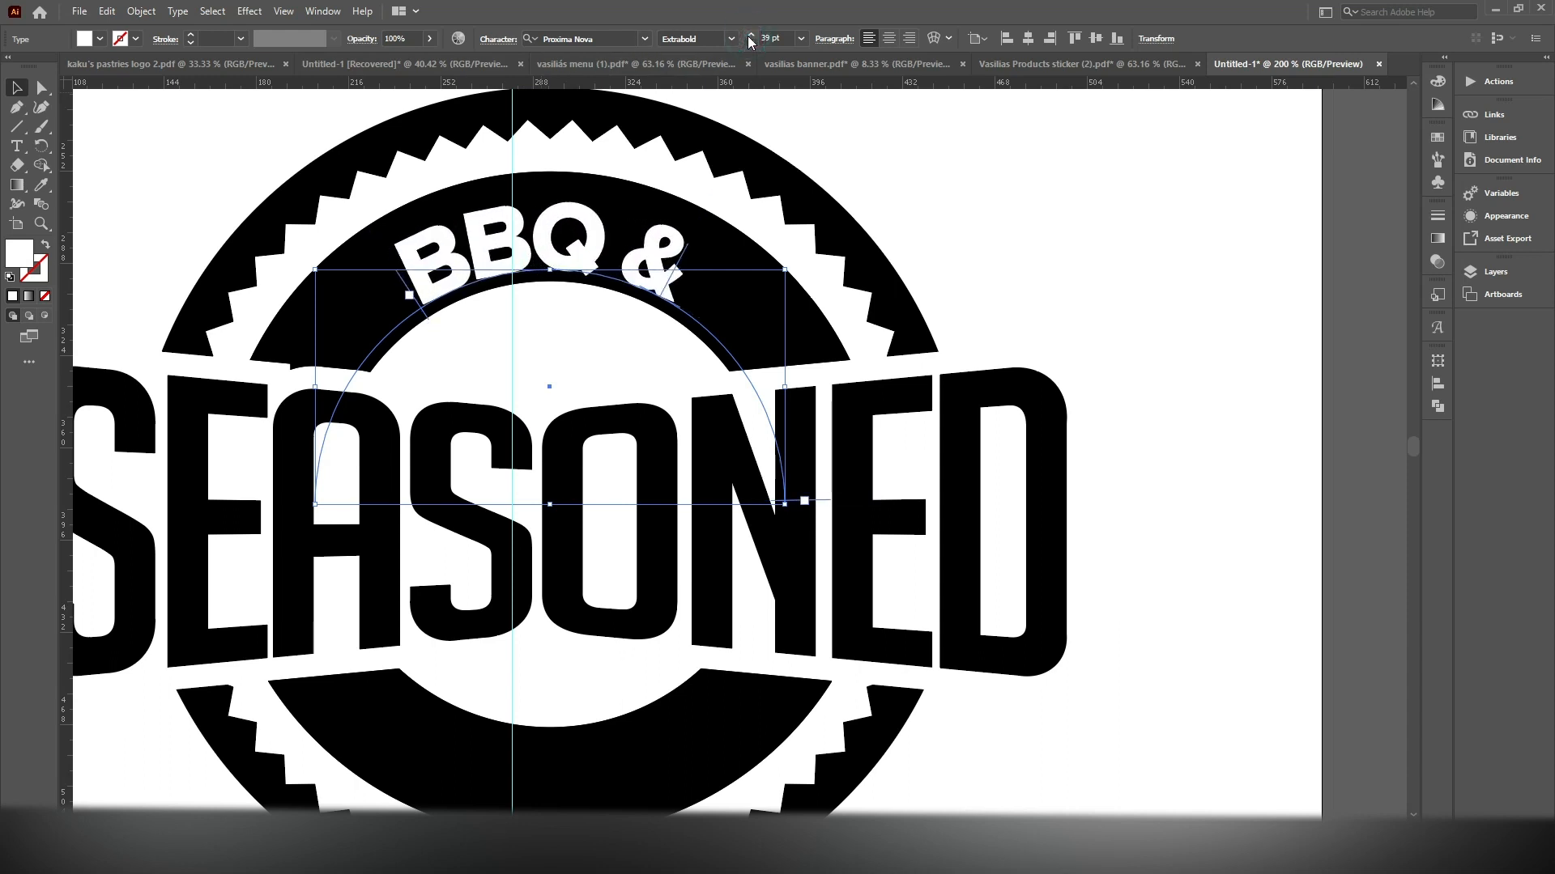
pyautogui.click(749, 37)
pyautogui.click(749, 38)
pyautogui.click(749, 37)
pyautogui.click(749, 37)
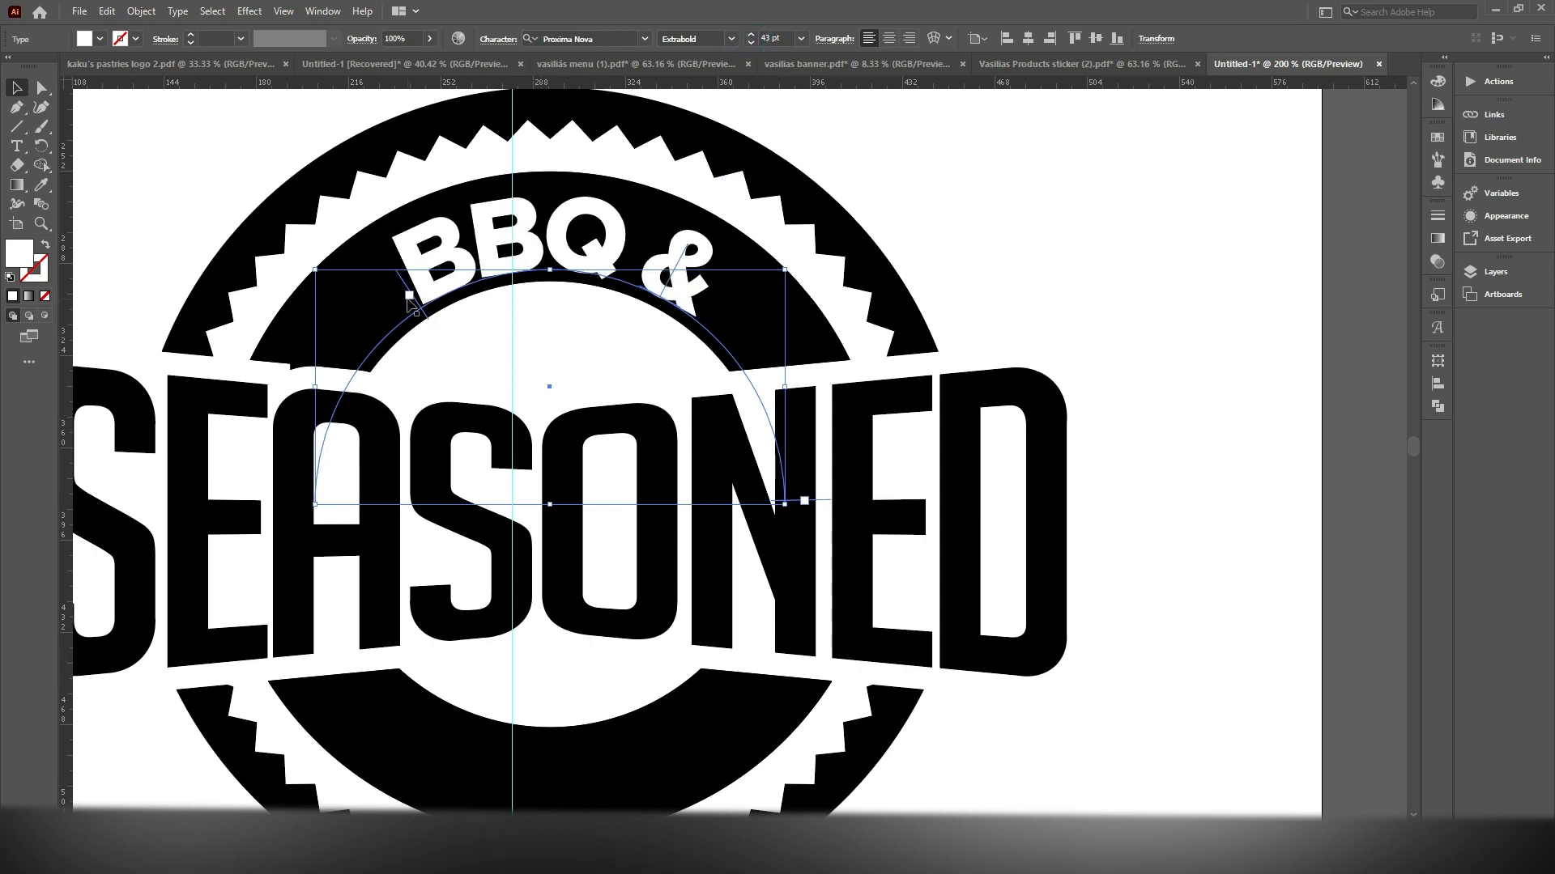
pyautogui.moveTo(414, 297); pyautogui.dragTo(399, 305)
# Paste the copied circle in front and enlarge it from its center to about 238.7 pt in diameter, inside the black ring's outer edge
pyautogui.scroll(-2, 539, 266)
pyautogui.moveTo(790, 243); pyautogui.dragTo(810, 240)
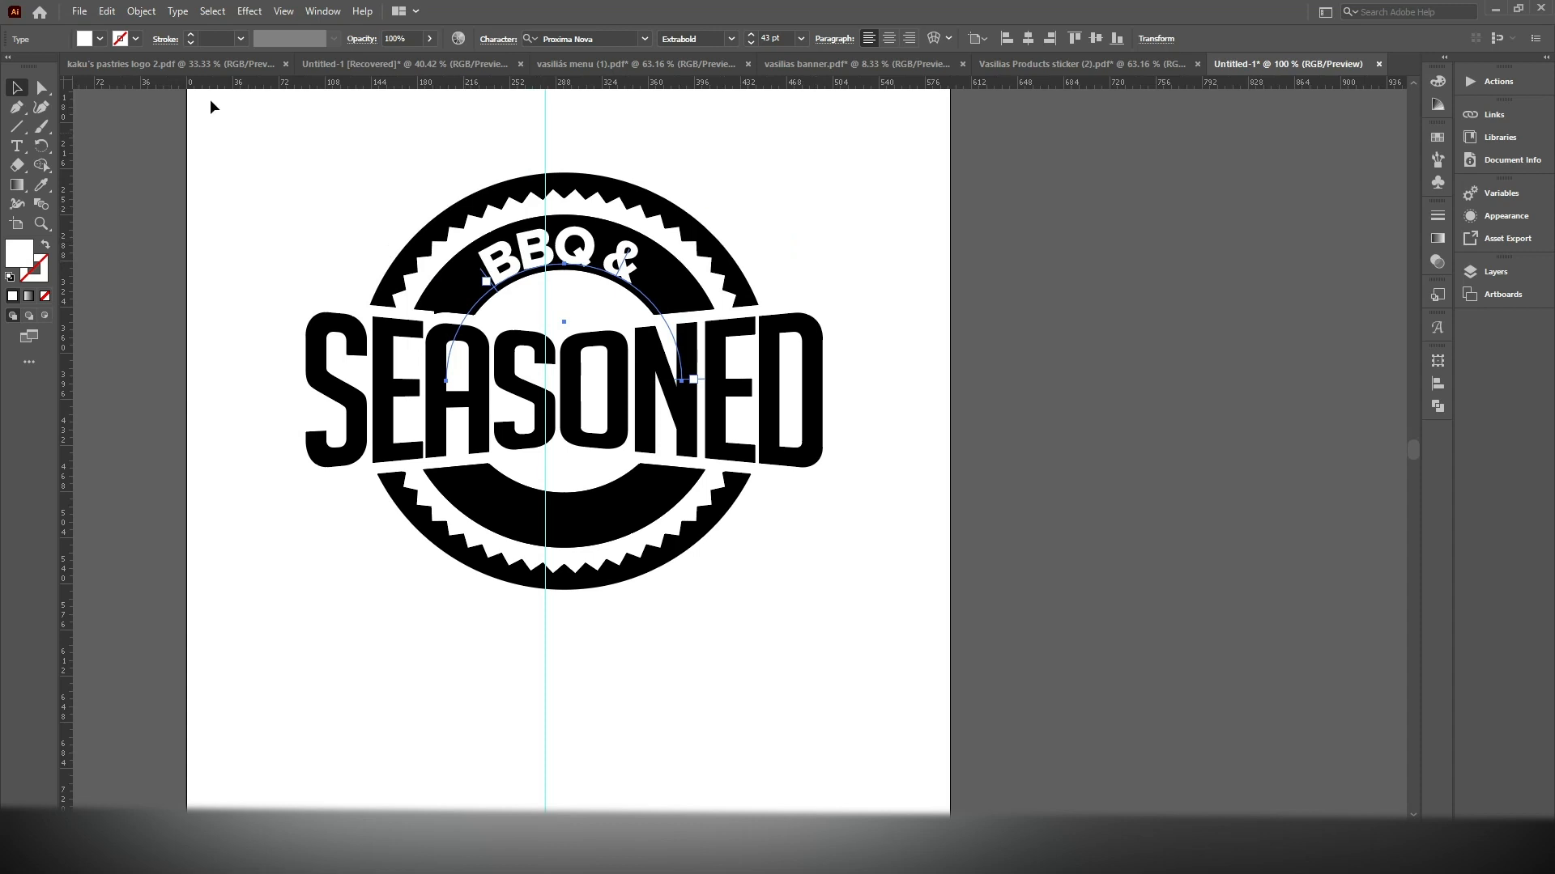
pyautogui.click(107, 12)
pyautogui.click(153, 127)
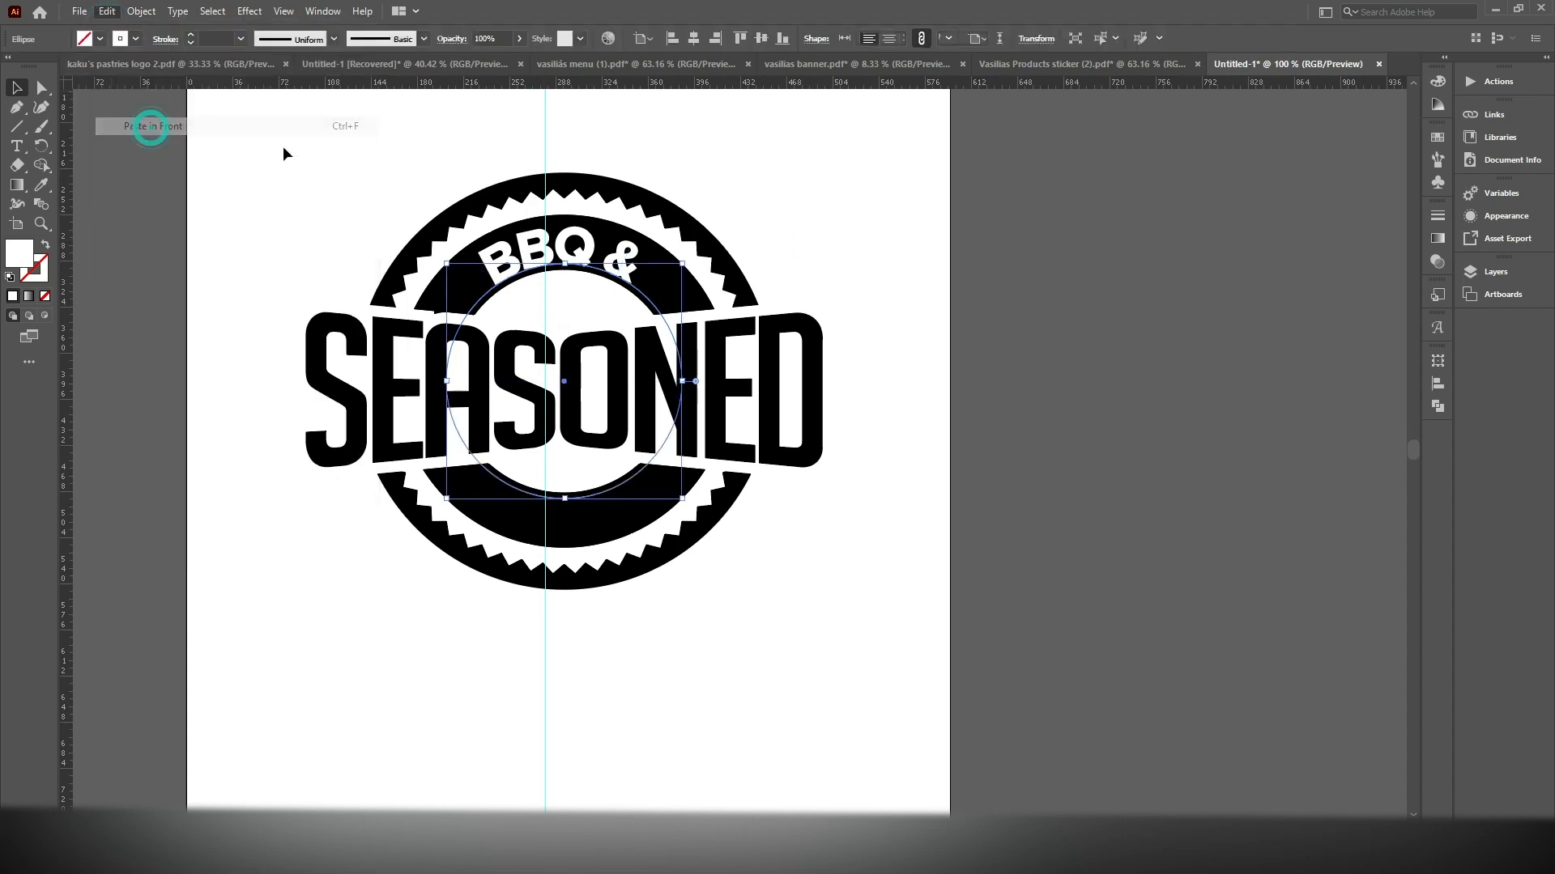
pyautogui.scroll(1, 678, 255)
pyautogui.moveTo(685, 243); pyautogui.dragTo(771, 194)
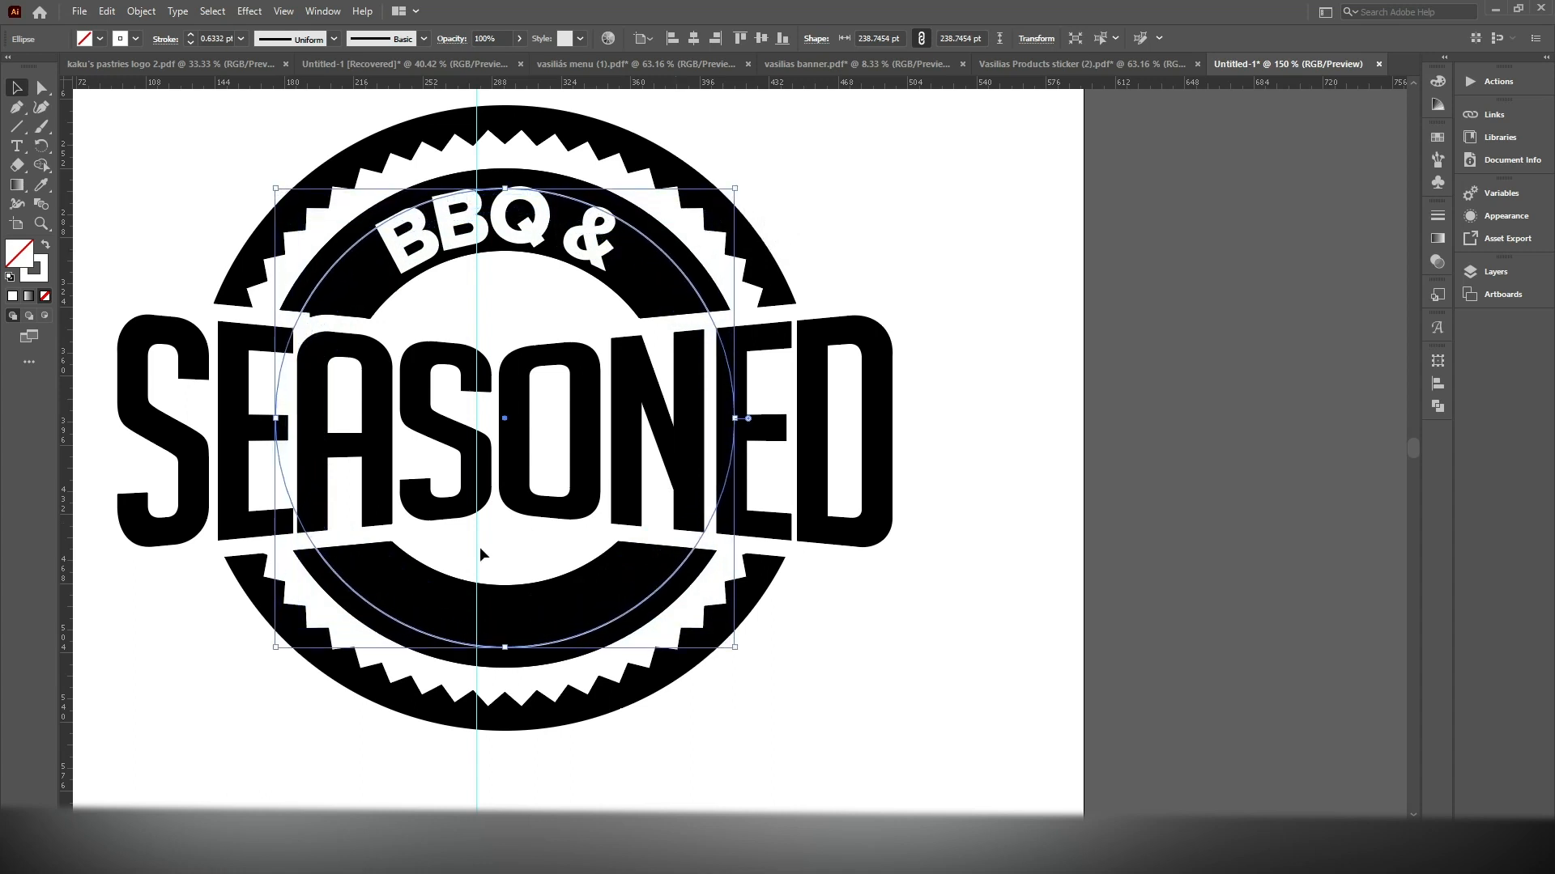
# Delete the topmost anchor point of the enlarged circle to leave only its lower semicircular arc
pyautogui.click(42, 87)
pyautogui.scroll(3, 501, 162)
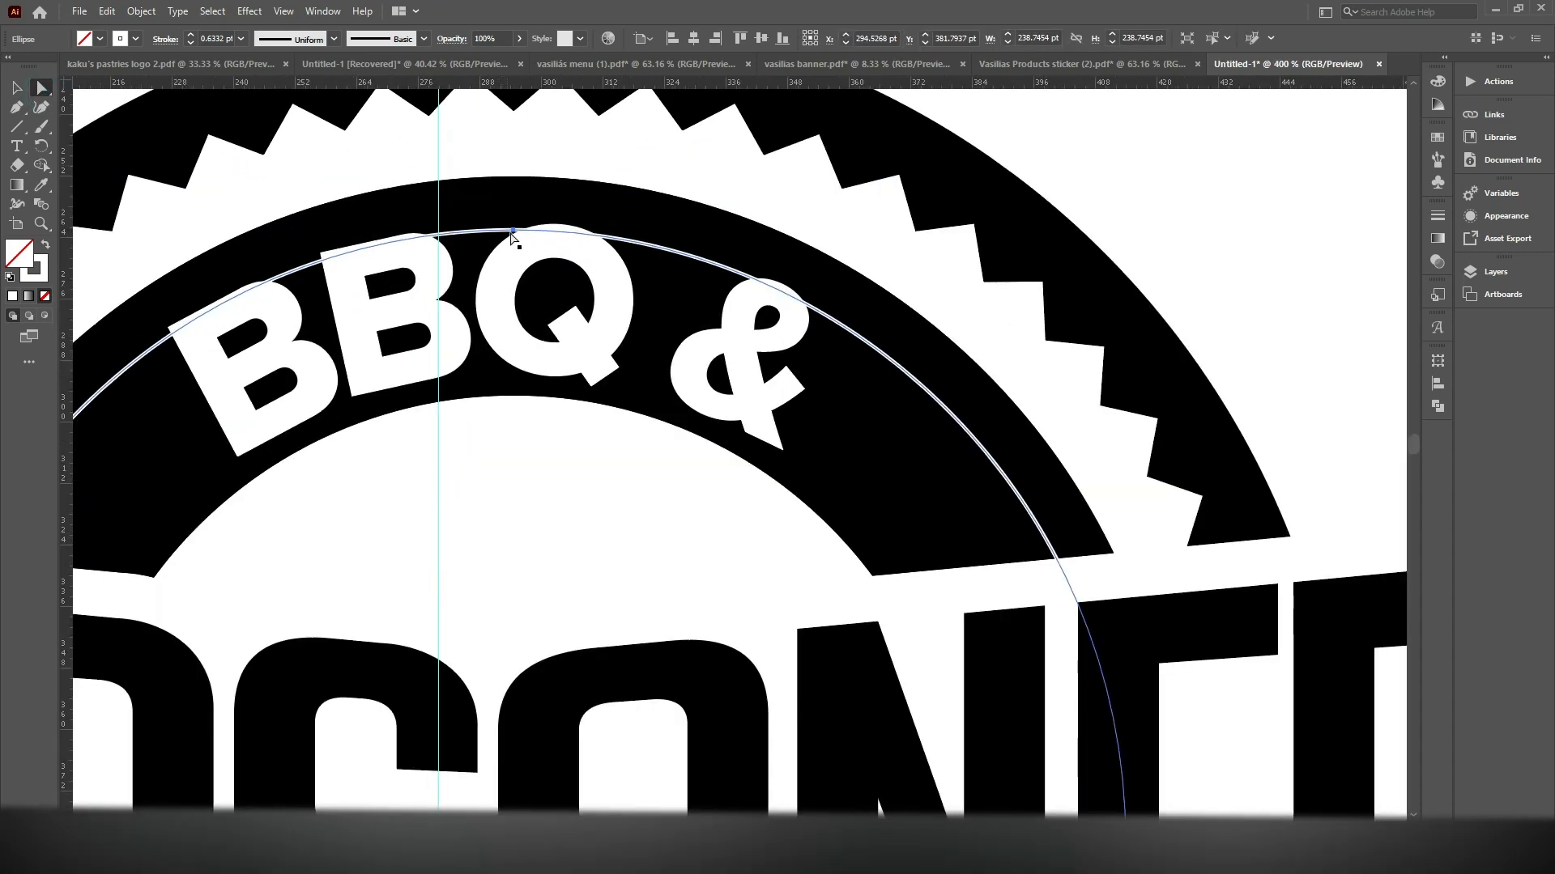
pyautogui.click(516, 234)
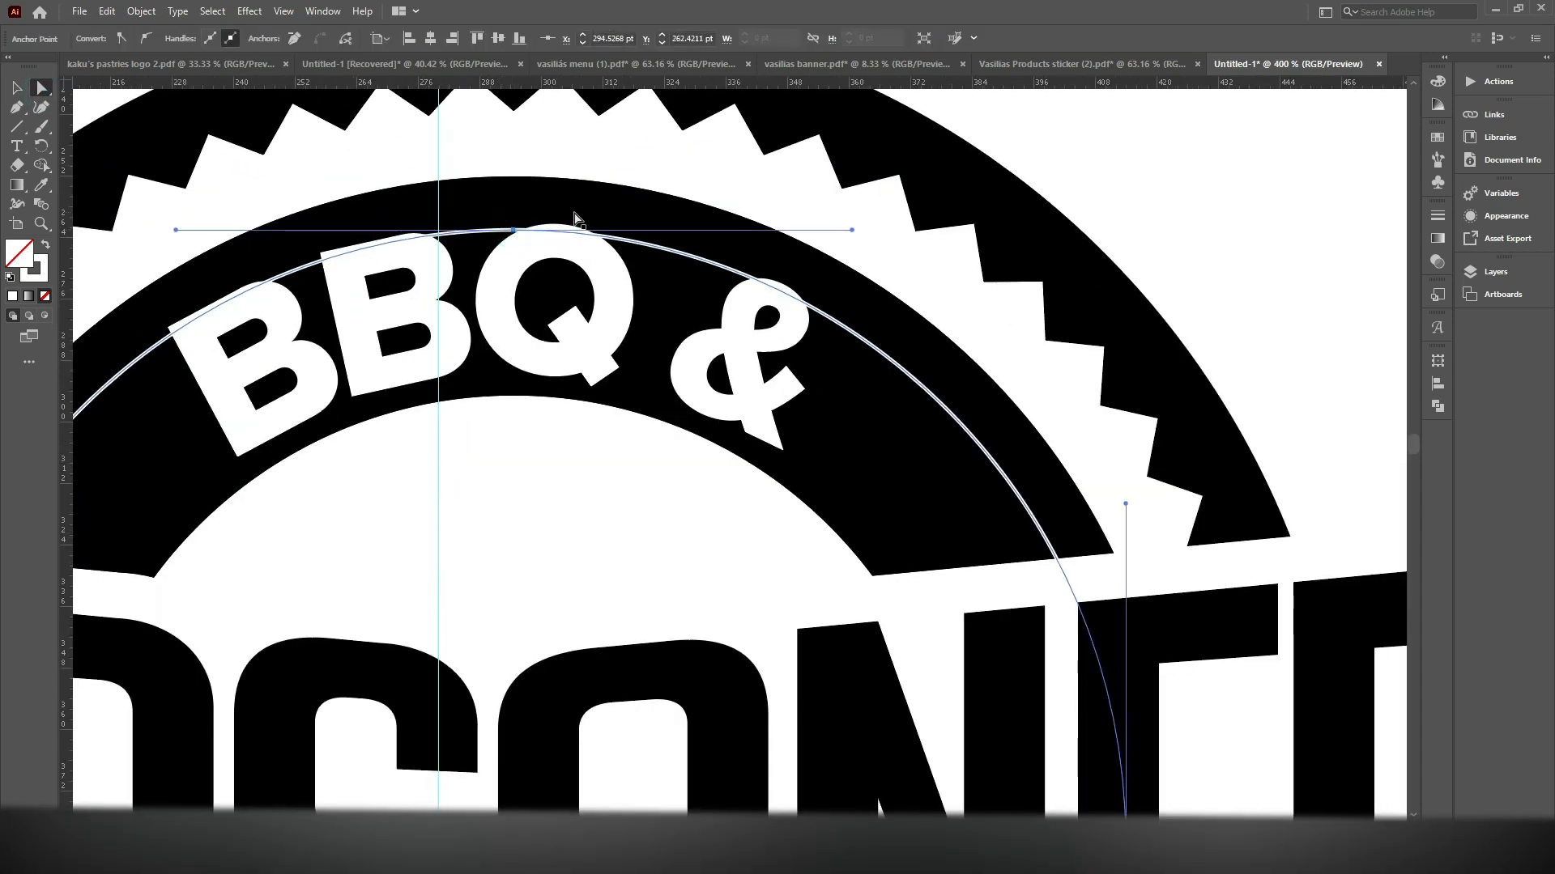
pyautogui.press('Delete')
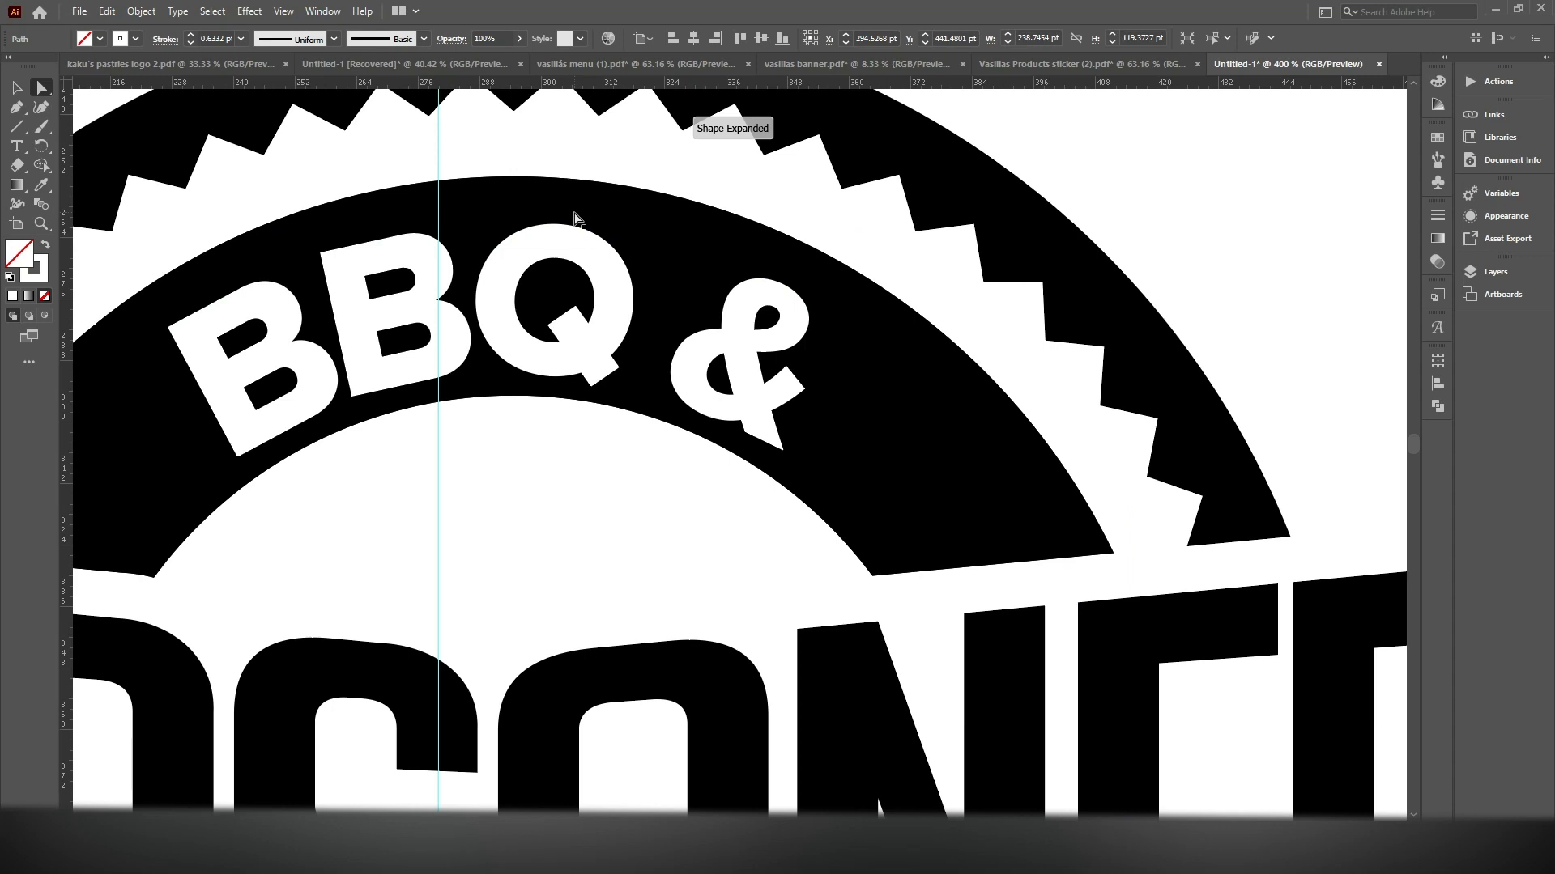
# Convert the lower arc into a type path and replace its placeholder text with "BAKERY"
pyautogui.scroll(-2, 575, 219)
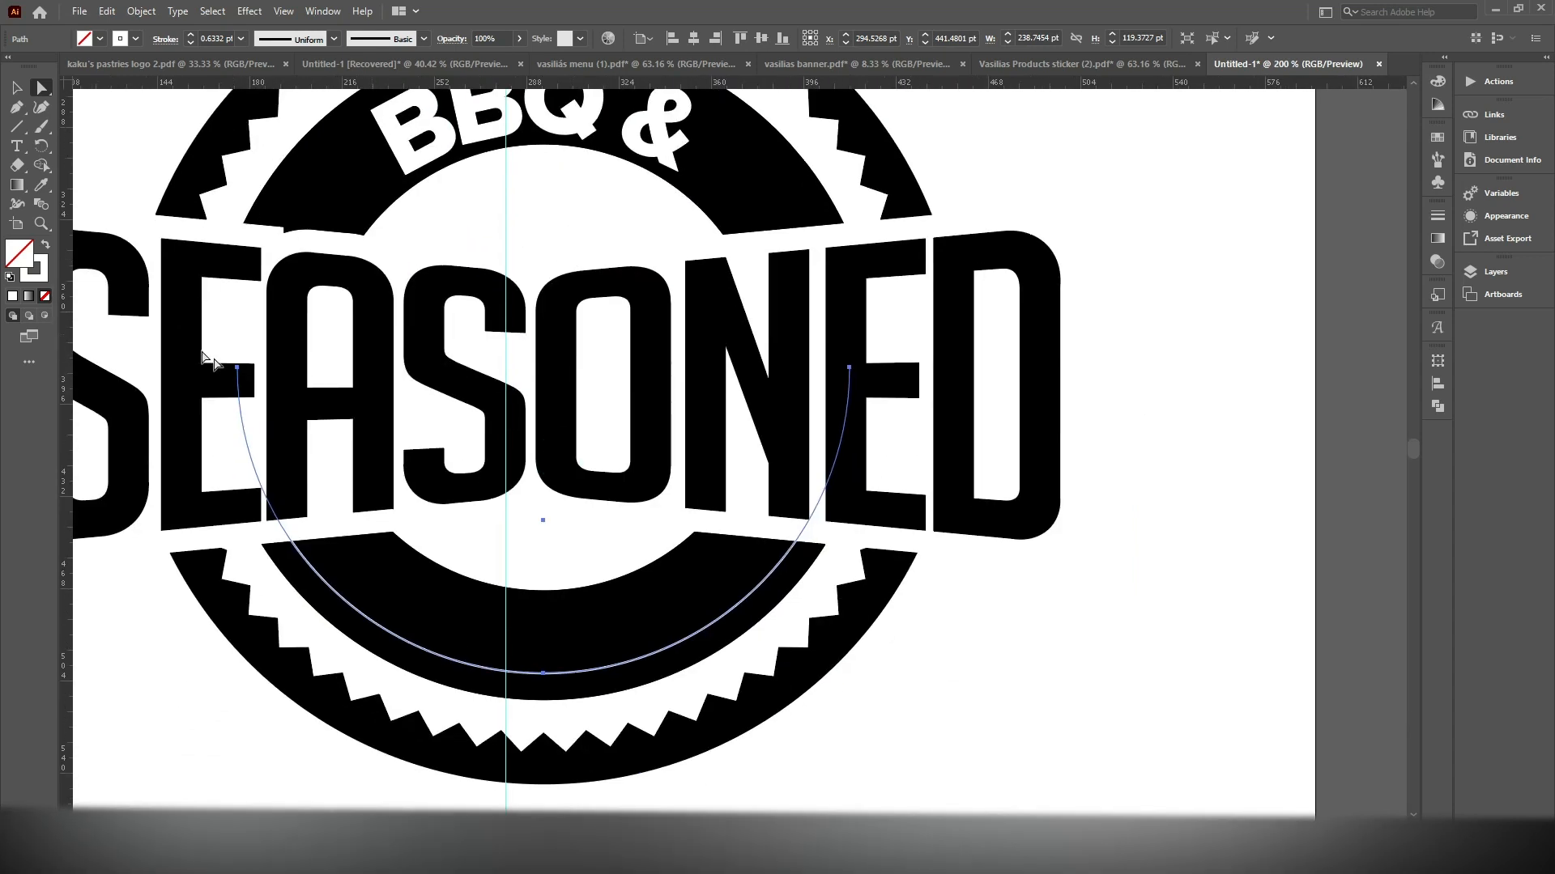
pyautogui.click(16, 145)
pyautogui.click(339, 596)
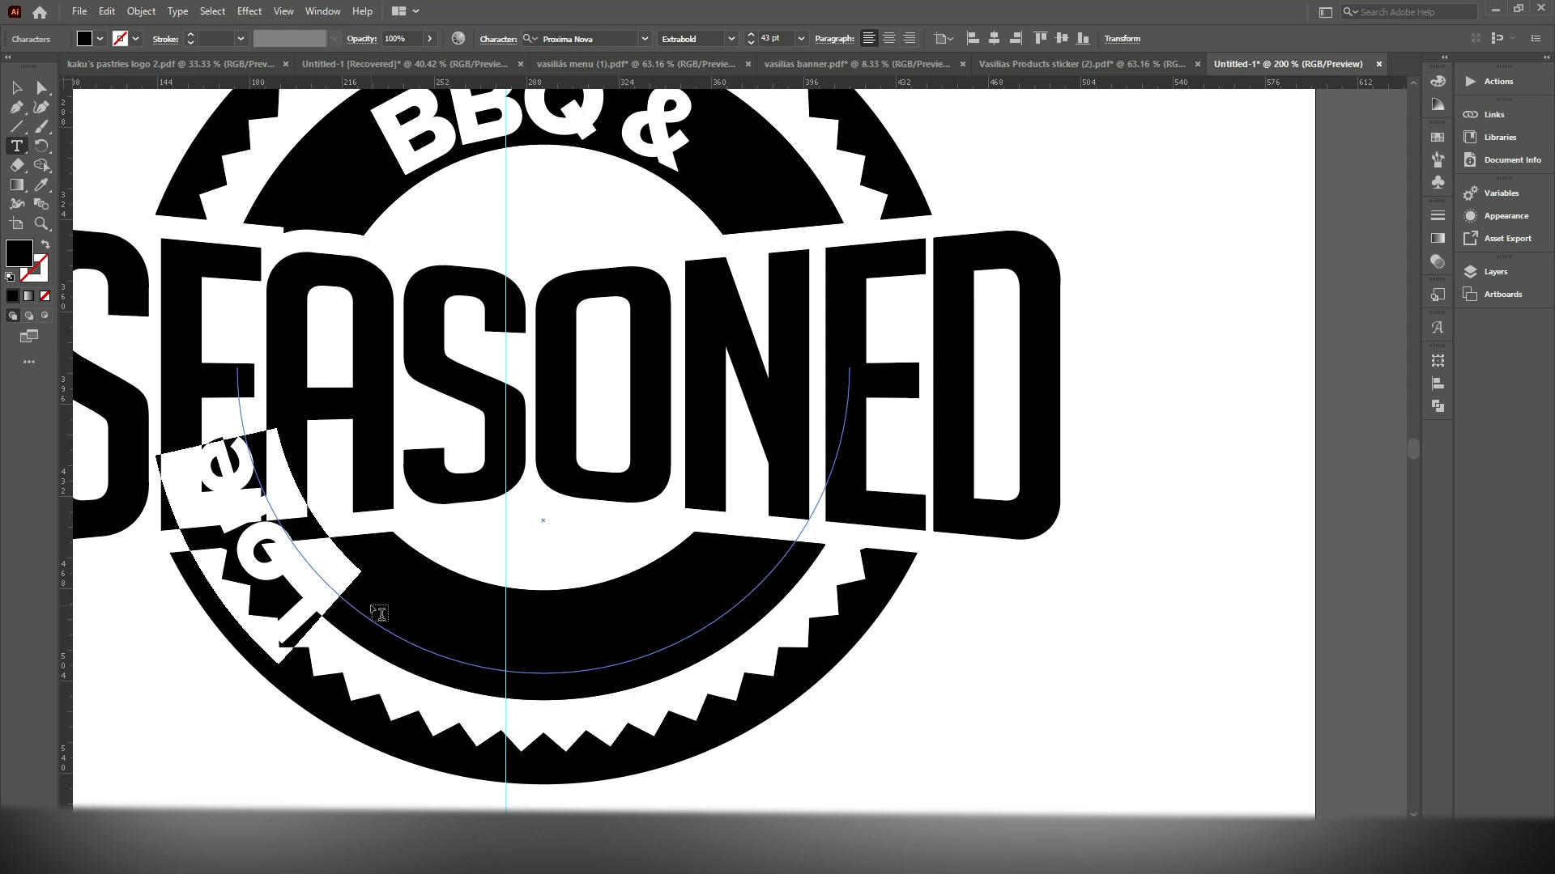
pyautogui.write('BAK')
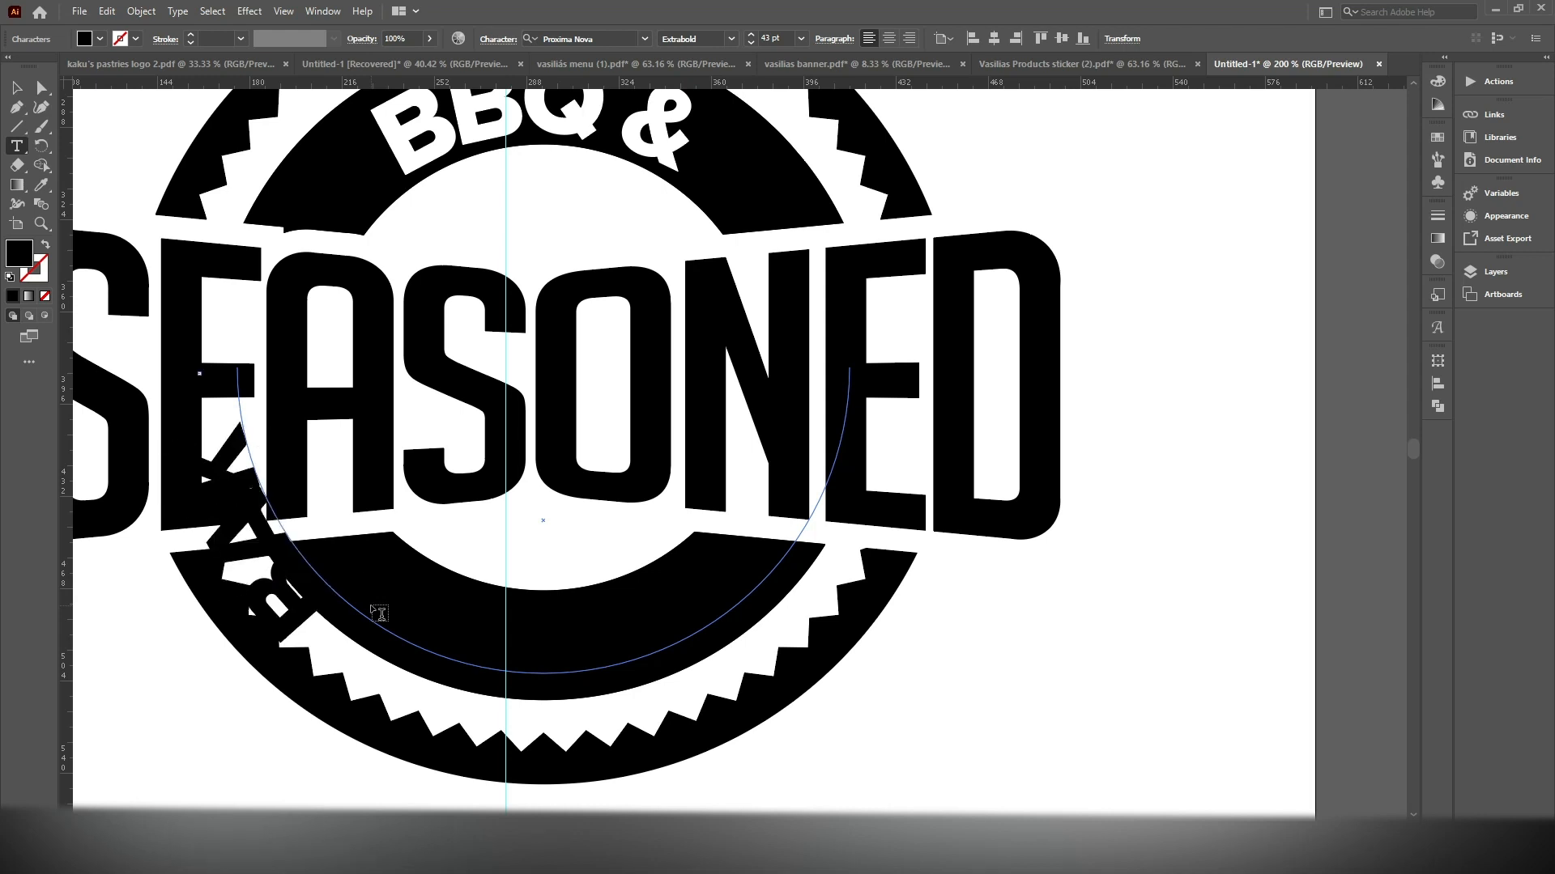
# Color the lower arc text white by sampling the white artboard with the Eyedropper
pyautogui.click(16, 87)
pyautogui.click(41, 185)
pyautogui.click(1204, 459)
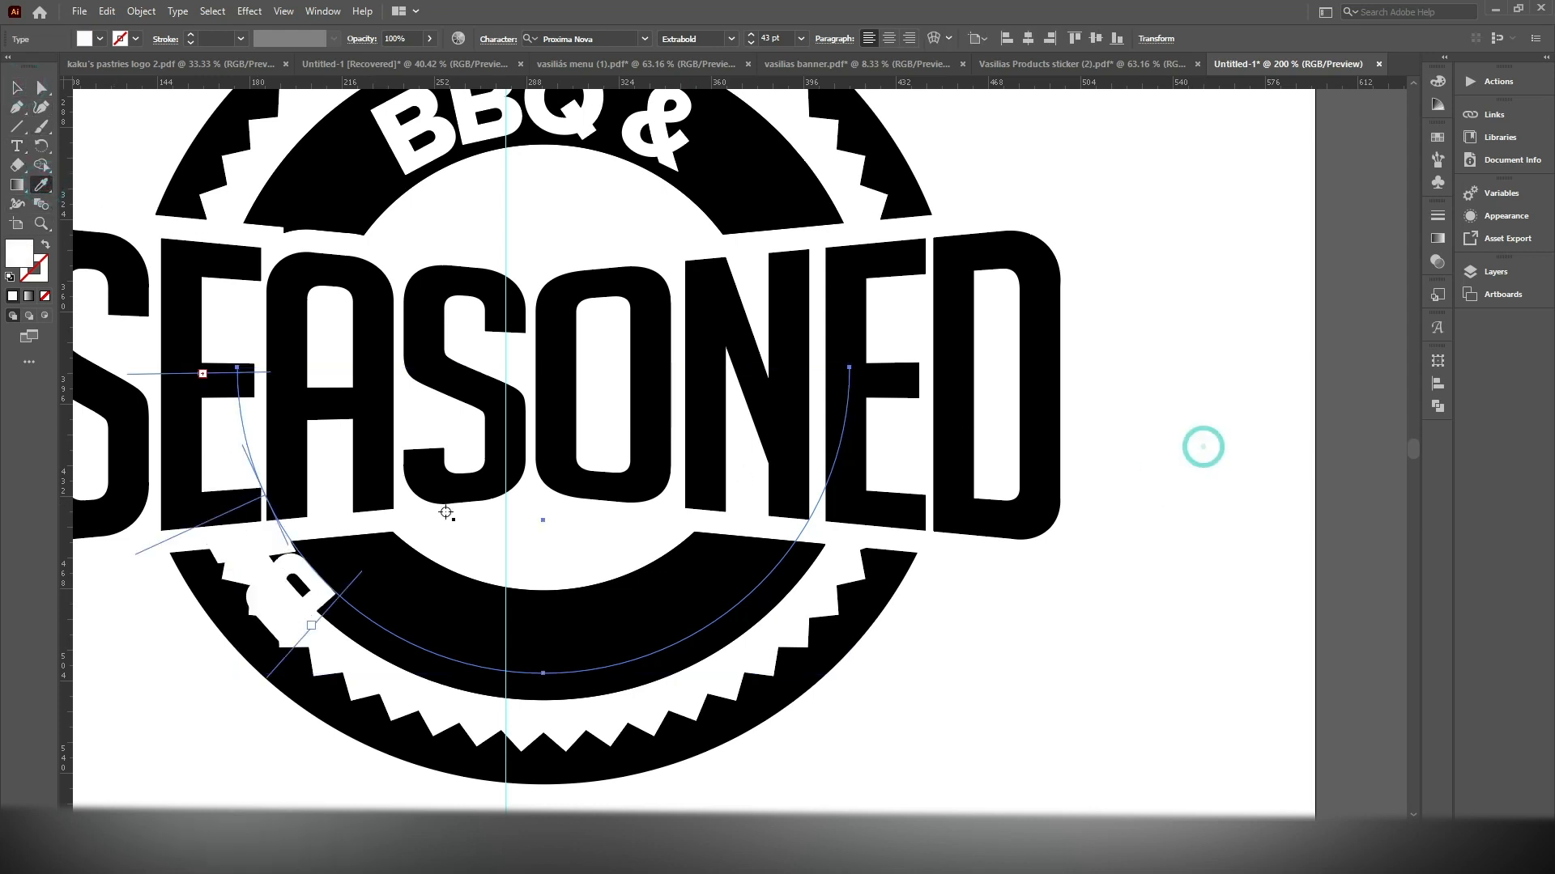
pyautogui.click(16, 87)
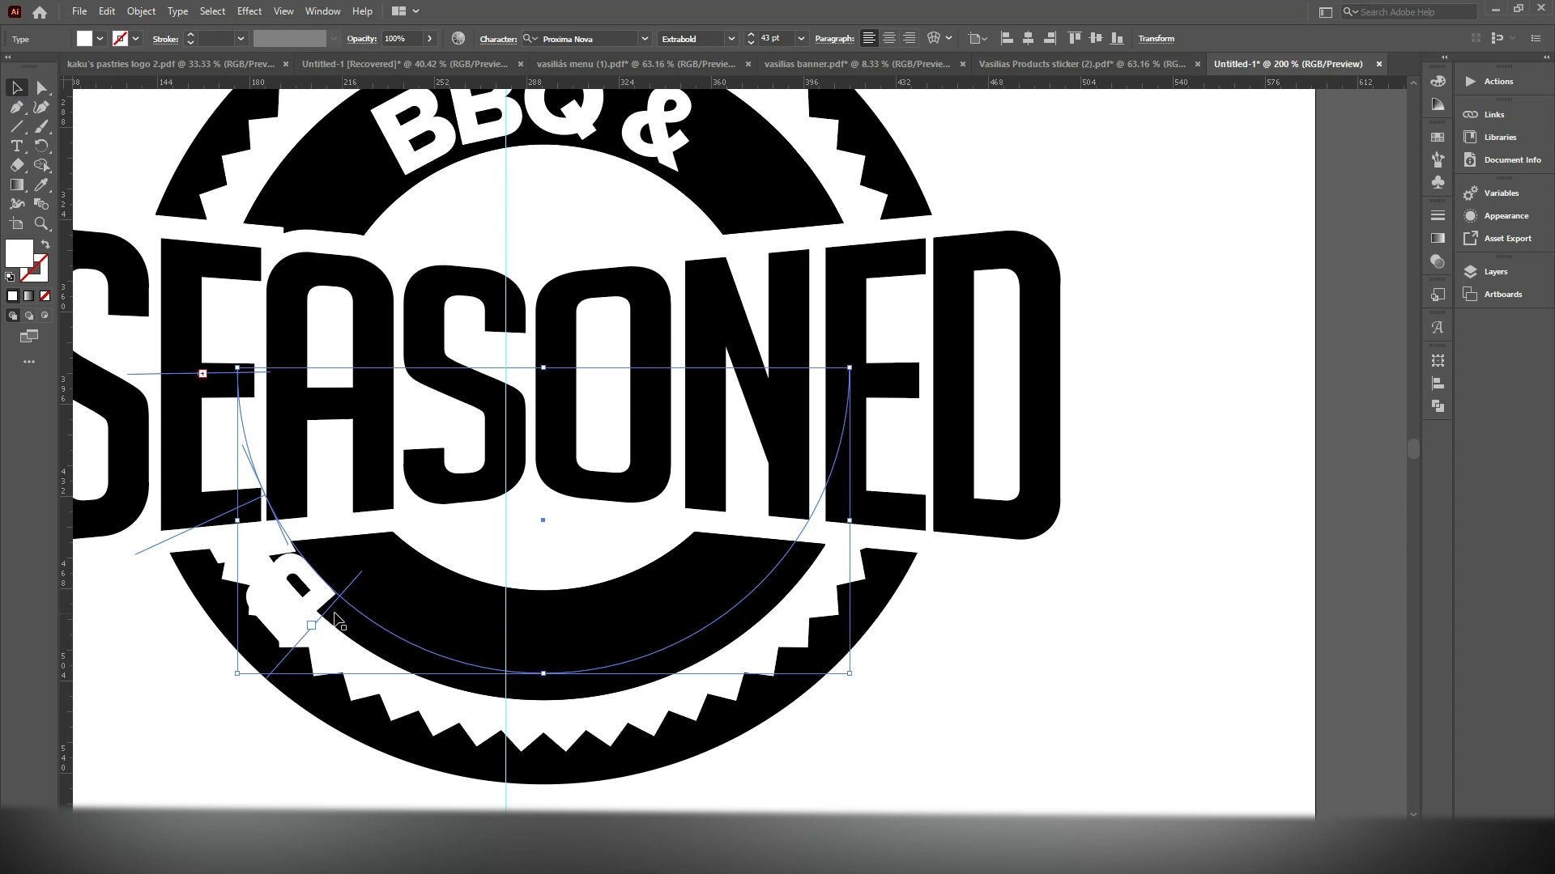
# Flip the "BAKERY" text to the inner side of the lower arc and slide it into the black ring's bottom section
pyautogui.moveTo(340, 606); pyautogui.dragTo(518, 676)
pyautogui.moveTo(706, 645); pyautogui.dragTo(717, 638)
pyautogui.moveTo(398, 654); pyautogui.dragTo(627, 620)
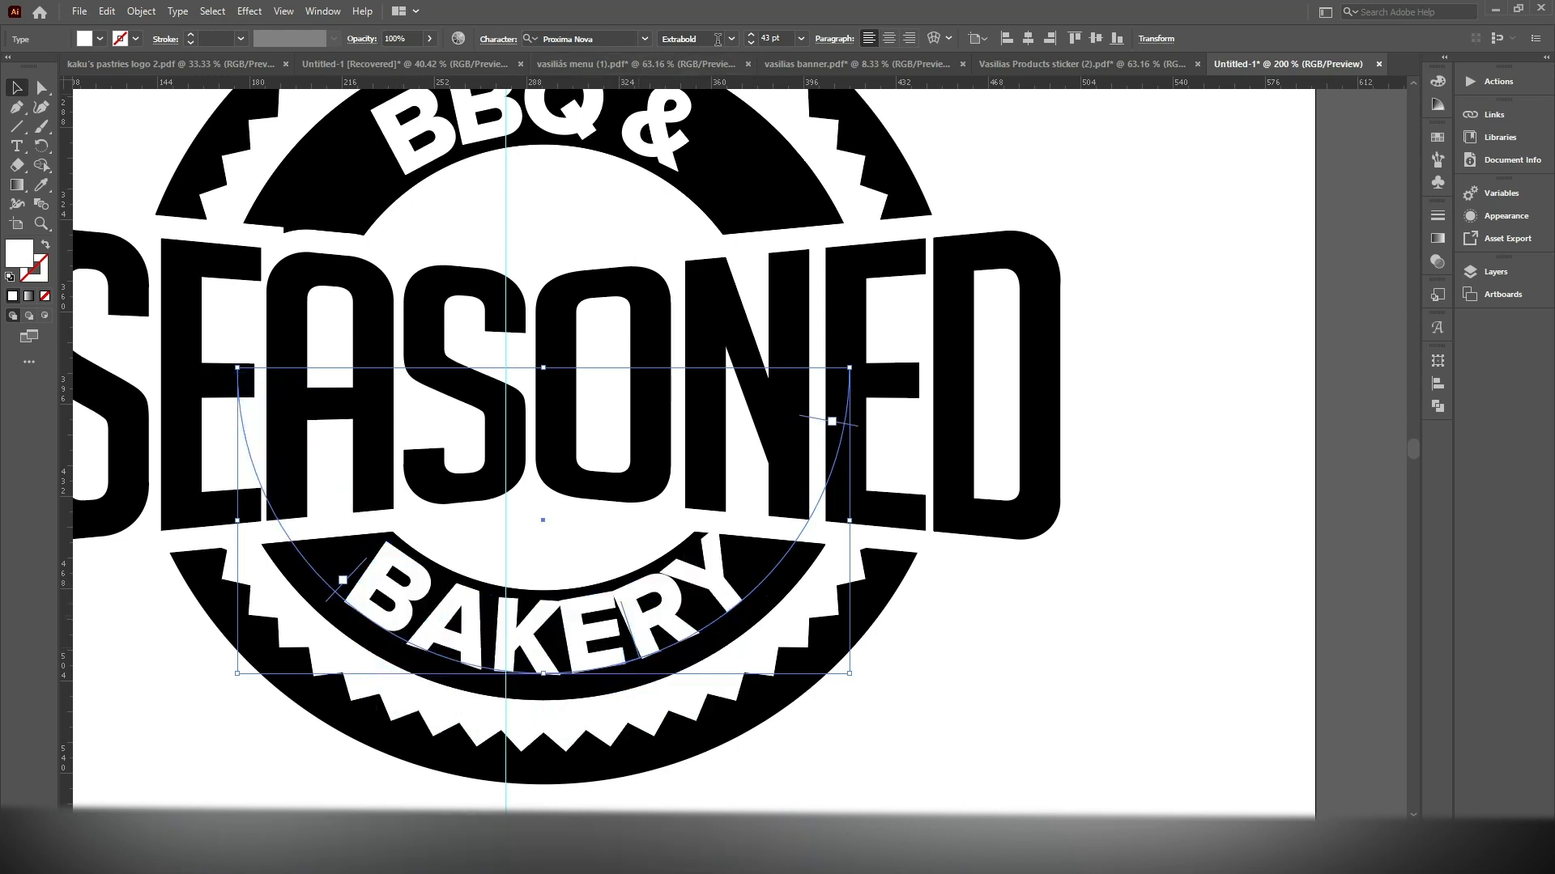
# Reduce the "BAKERY" text size to 40 pt
pyautogui.click(751, 43)
pyautogui.click(751, 43)
pyautogui.click(750, 43)
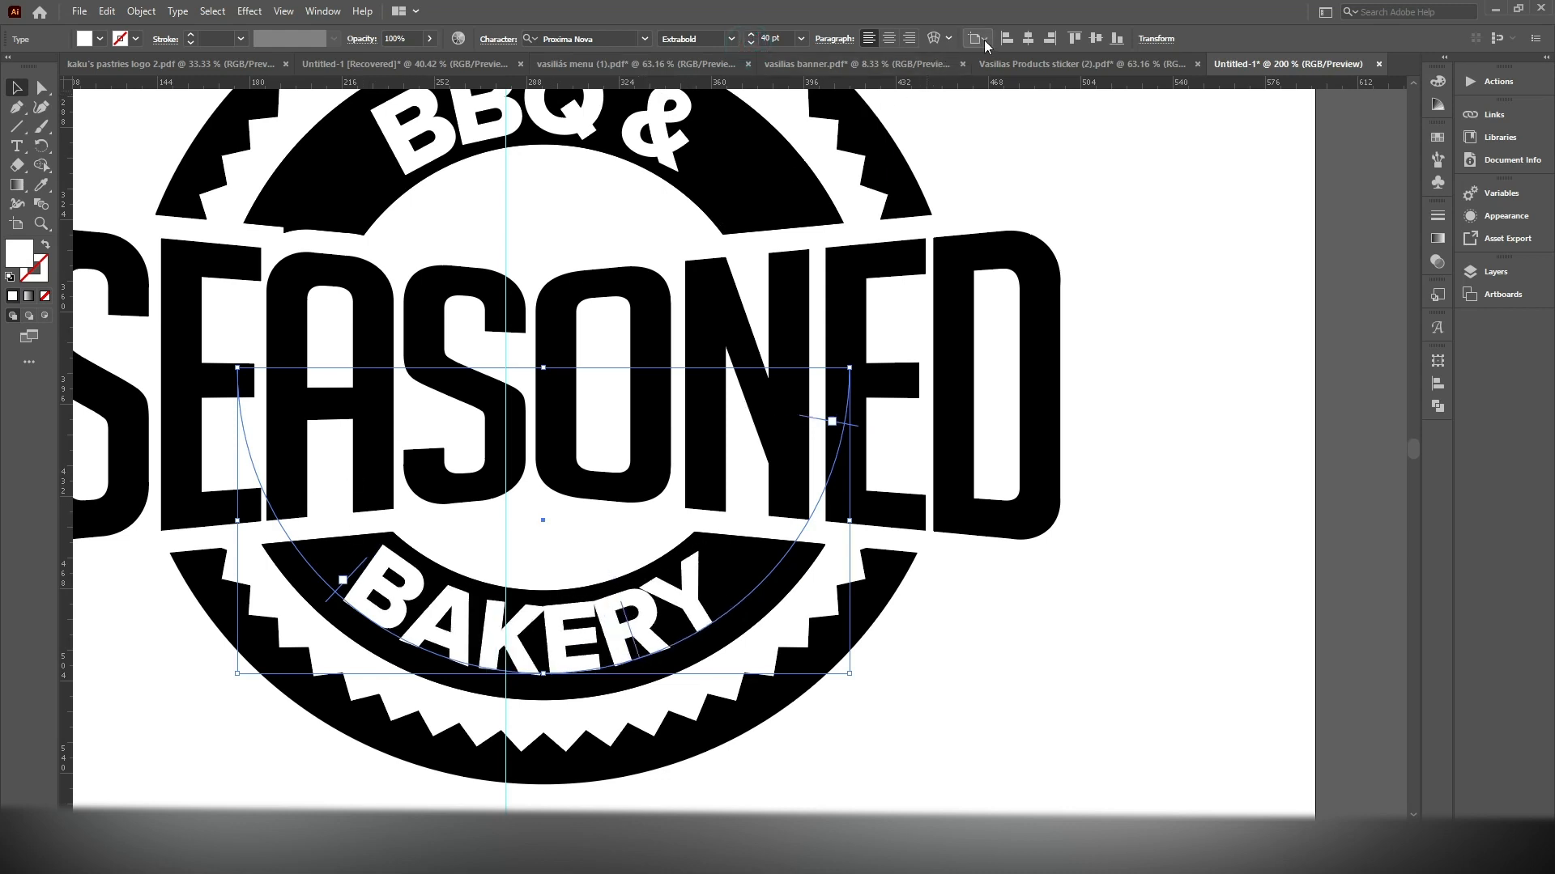
# Try center alignment on the "BAKERY" text, restore left alignment, and shift its start slightly forward along the arc
pyautogui.click(888, 39)
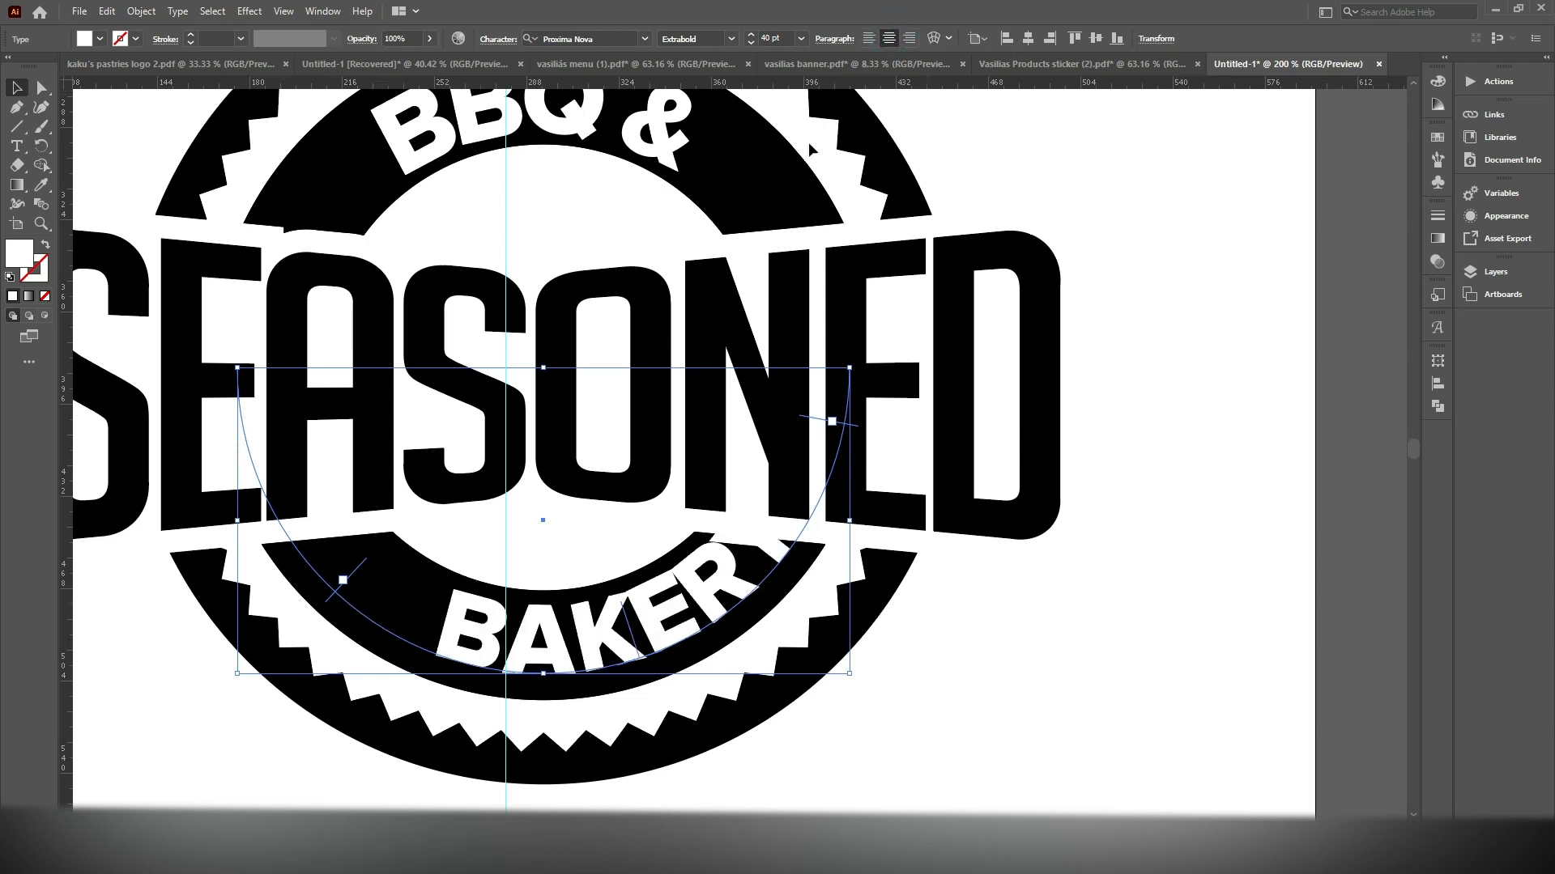
pyautogui.click(873, 38)
pyautogui.moveTo(345, 602); pyautogui.dragTo(353, 601)
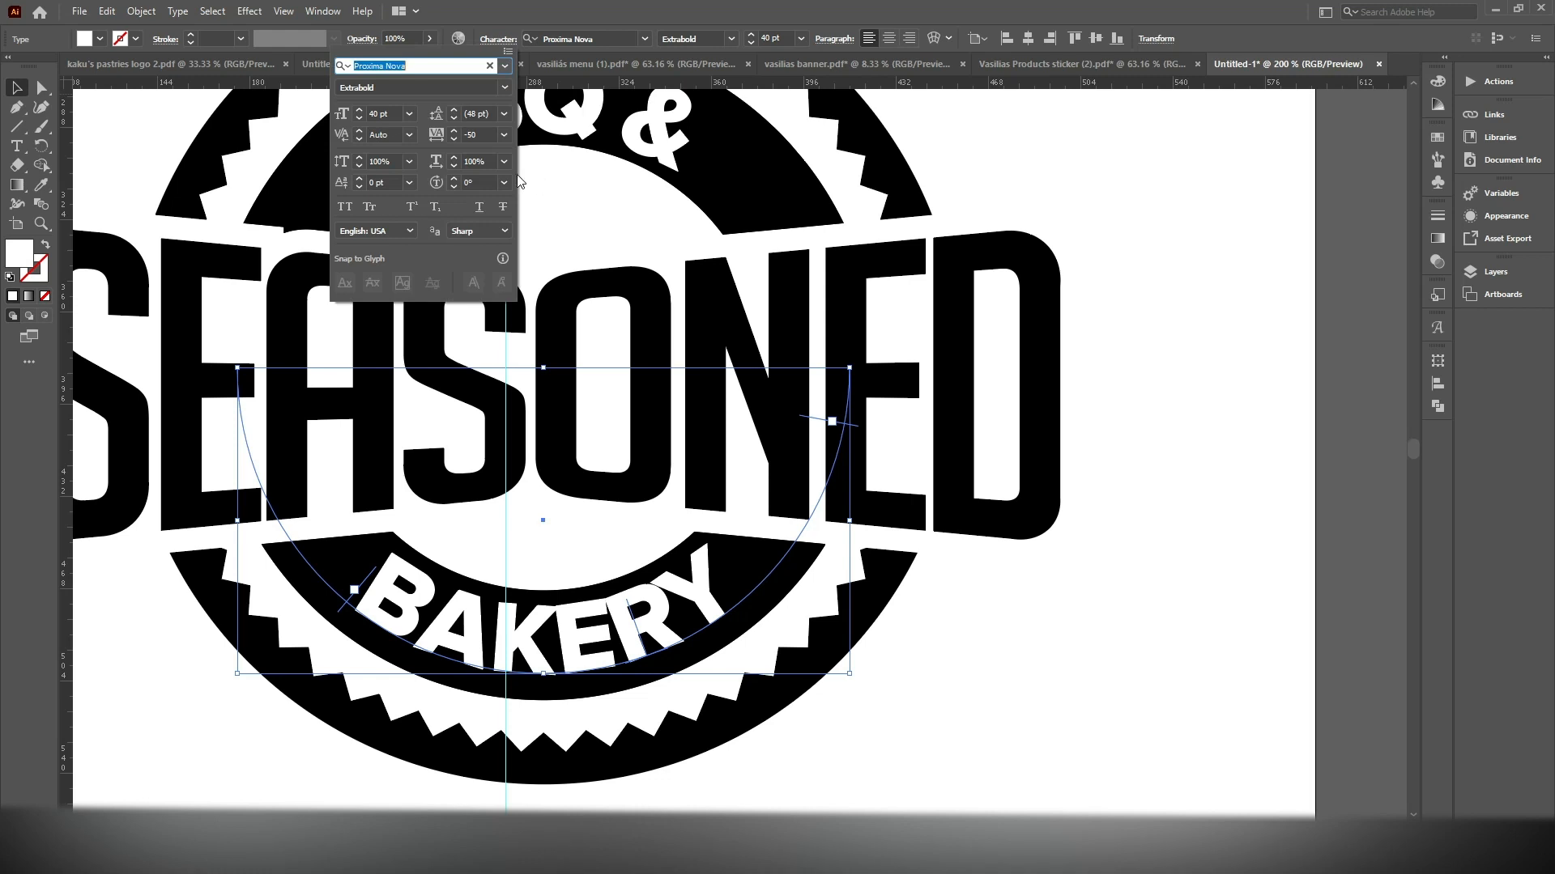
# Loosen the tracking of the "BAKERY" text to -24
pyautogui.click(456, 132)
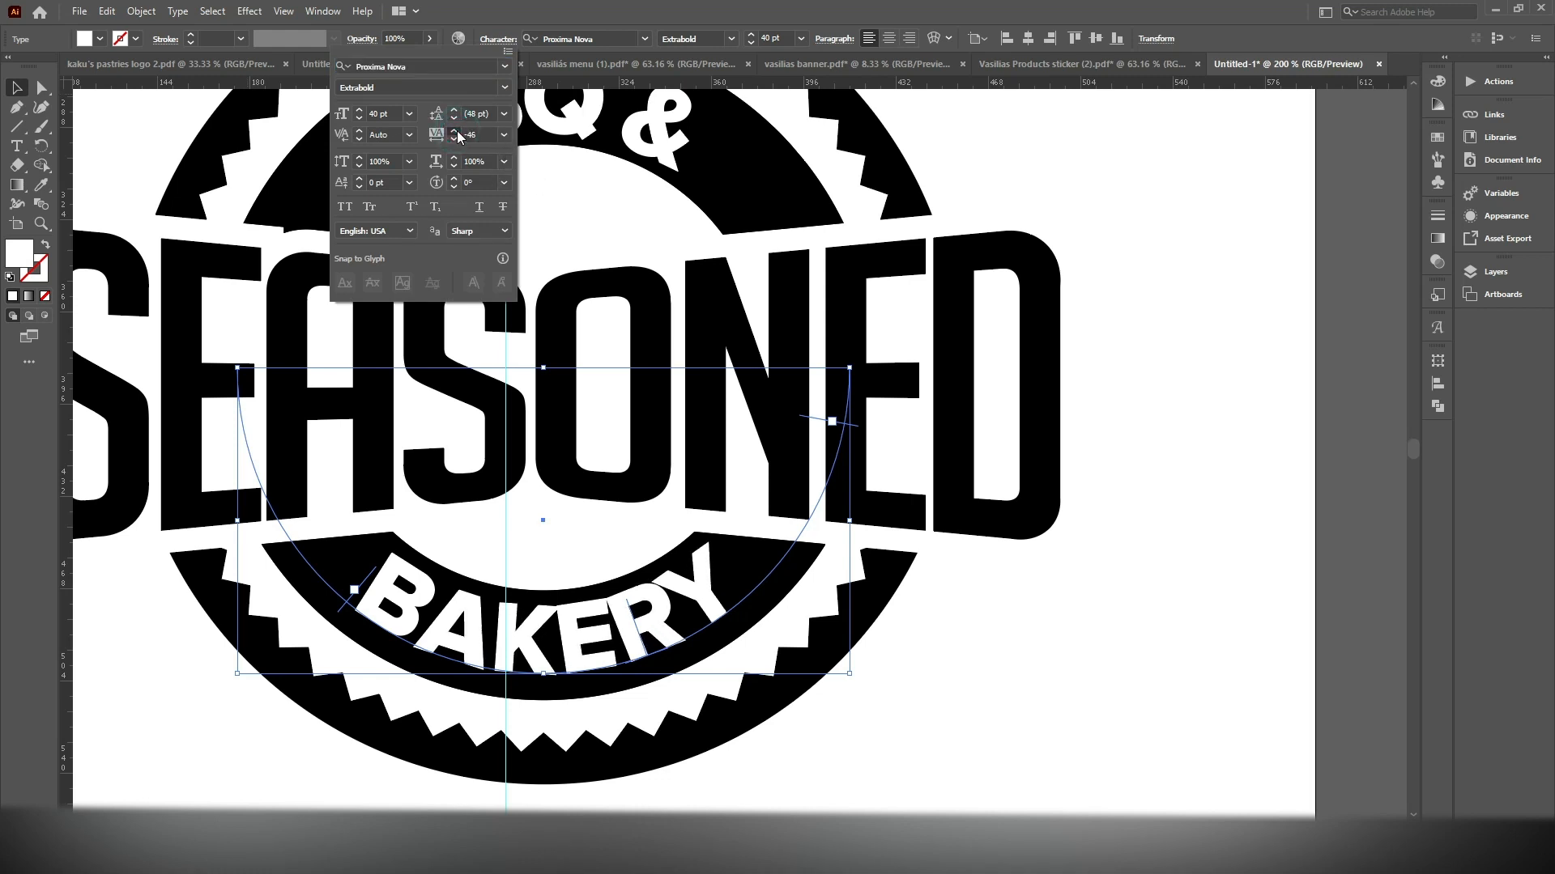
pyautogui.click(455, 131)
pyautogui.click(455, 131)
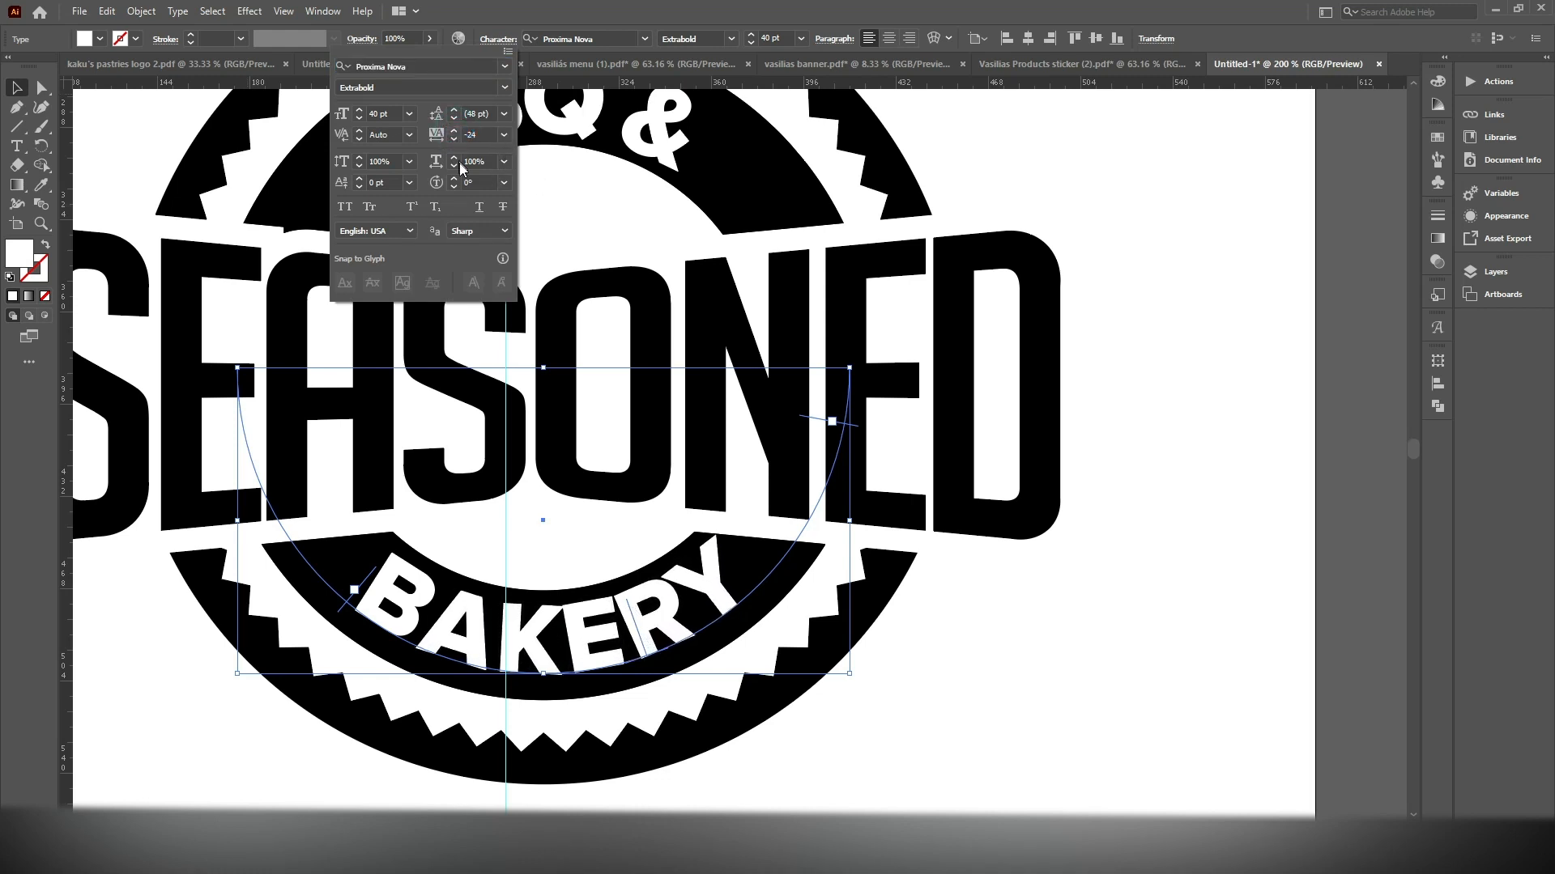
# Slide the start of the "BAKERY" text slightly back along the arc to center it in the lower ring, and deselect it
pyautogui.click(353, 605)
pyautogui.doubleClick(354, 592)
pyautogui.click(18, 88)
pyautogui.moveTo(354, 609); pyautogui.dragTo(342, 597)
pyautogui.click(1208, 305)
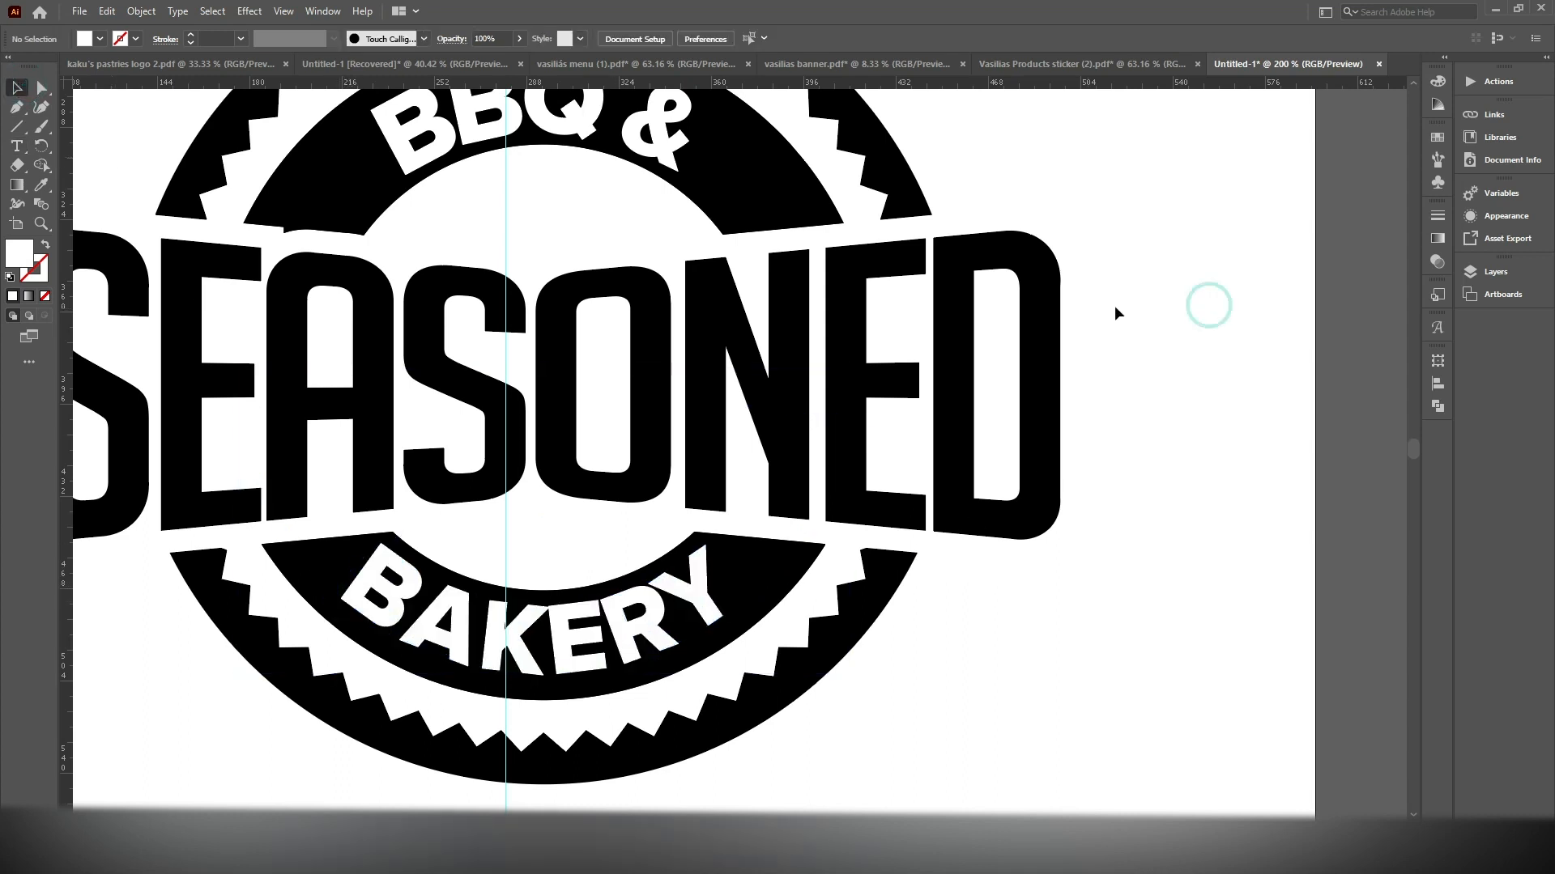
# Unlock the guides and delete the vertical guide running through the badge
pyautogui.scroll(-3, 1114, 305)
pyautogui.moveTo(1130, 292); pyautogui.dragTo(1028, 366)
pyautogui.click(1059, 271)
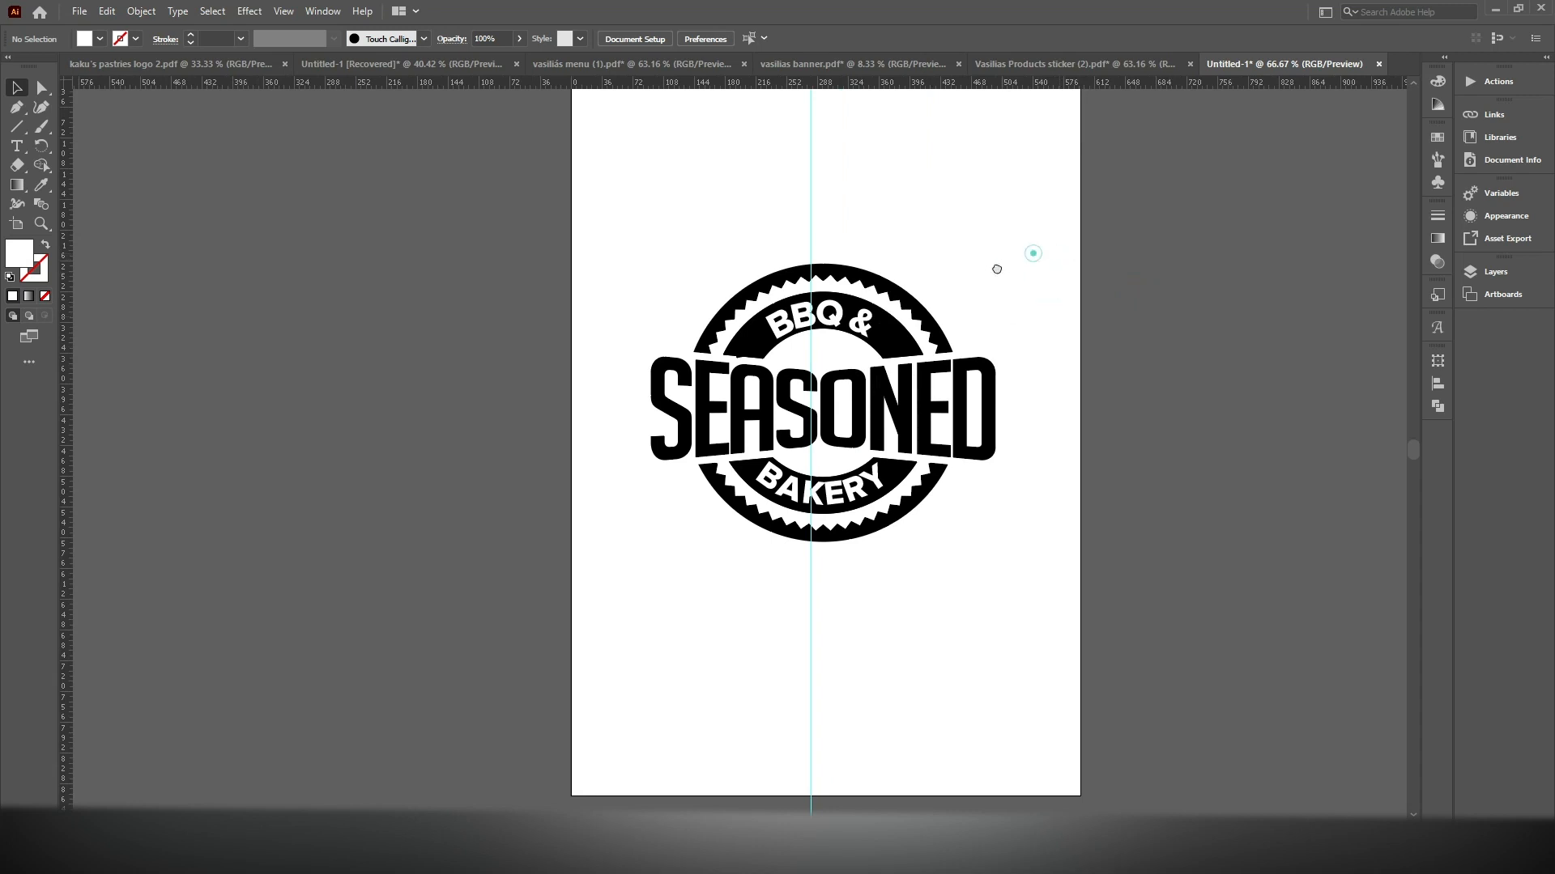
pyautogui.hotkey('ctrl', '1')
pyautogui.moveTo(953, 319); pyautogui.dragTo(842, 287)
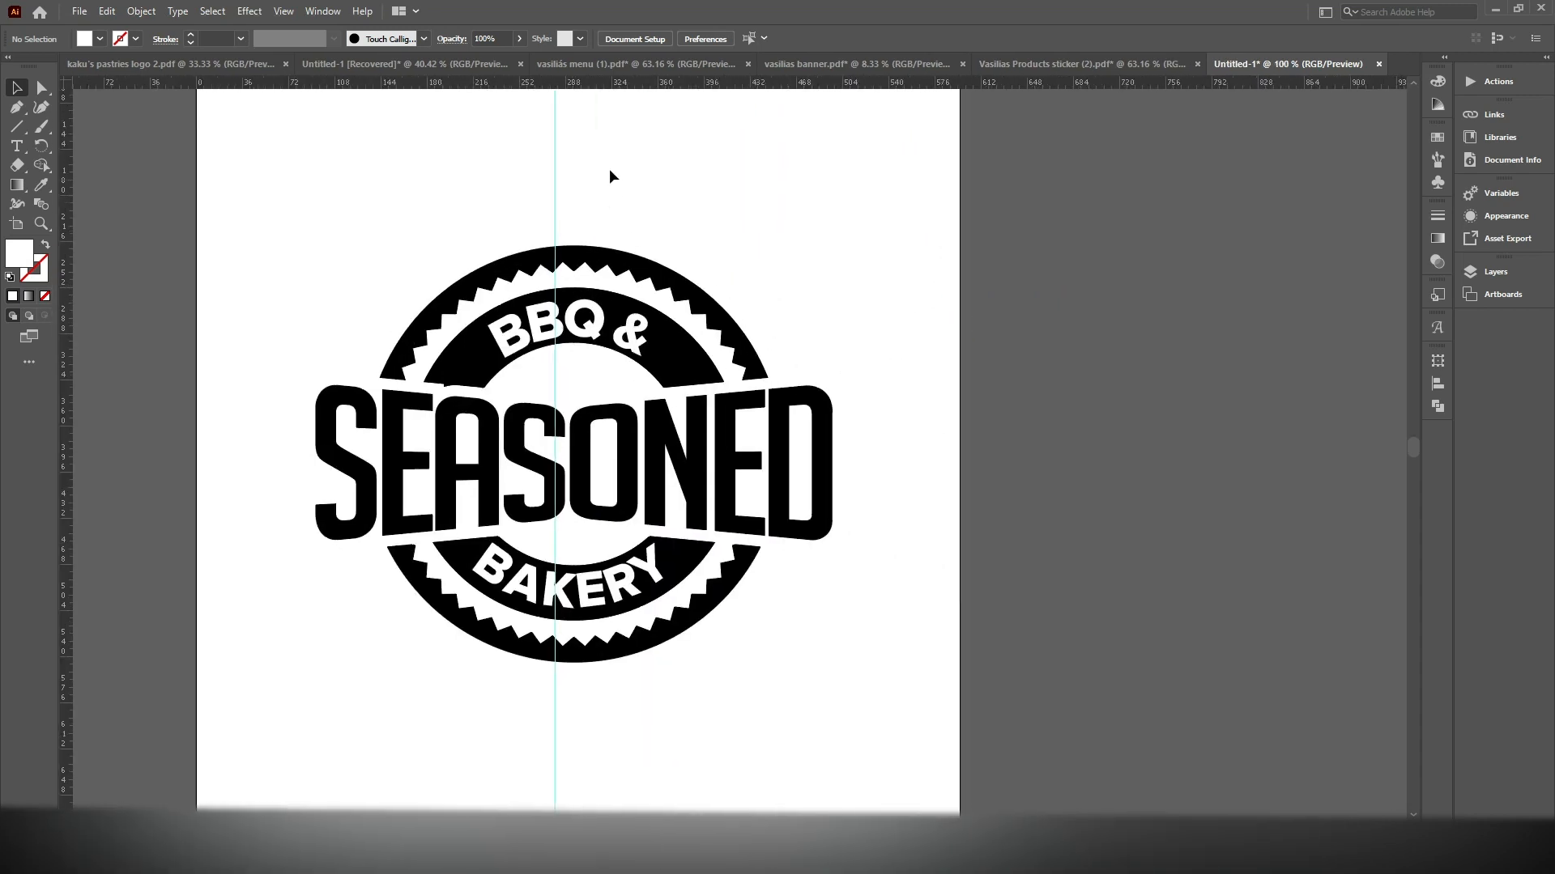
pyautogui.rightClick(598, 169)
pyautogui.click(675, 348)
pyautogui.moveTo(759, 233); pyautogui.dragTo(462, 208)
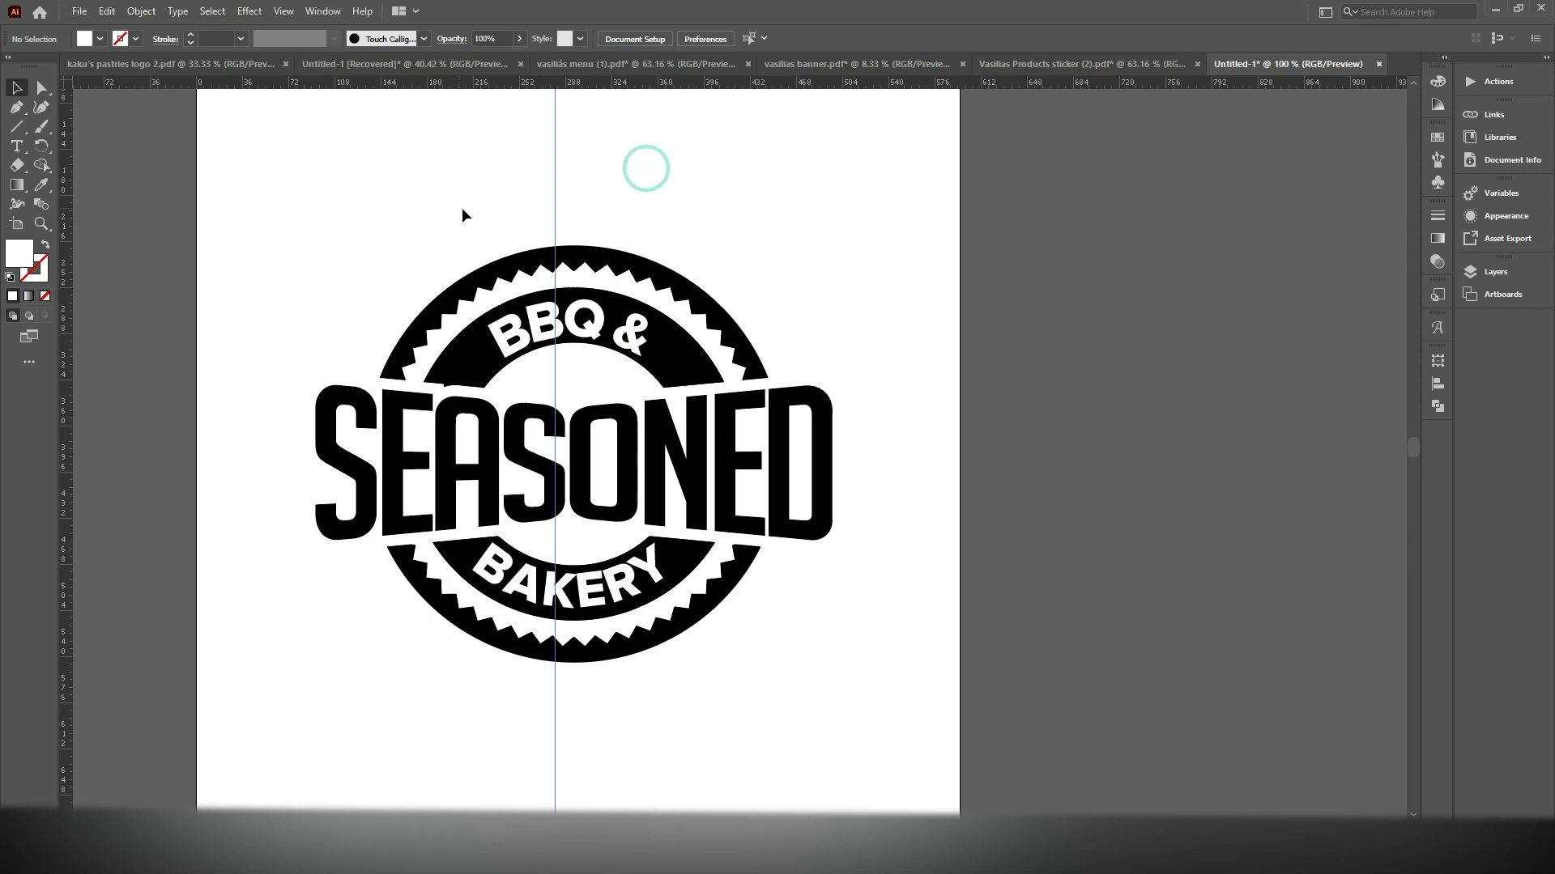
pyautogui.press('Delete')
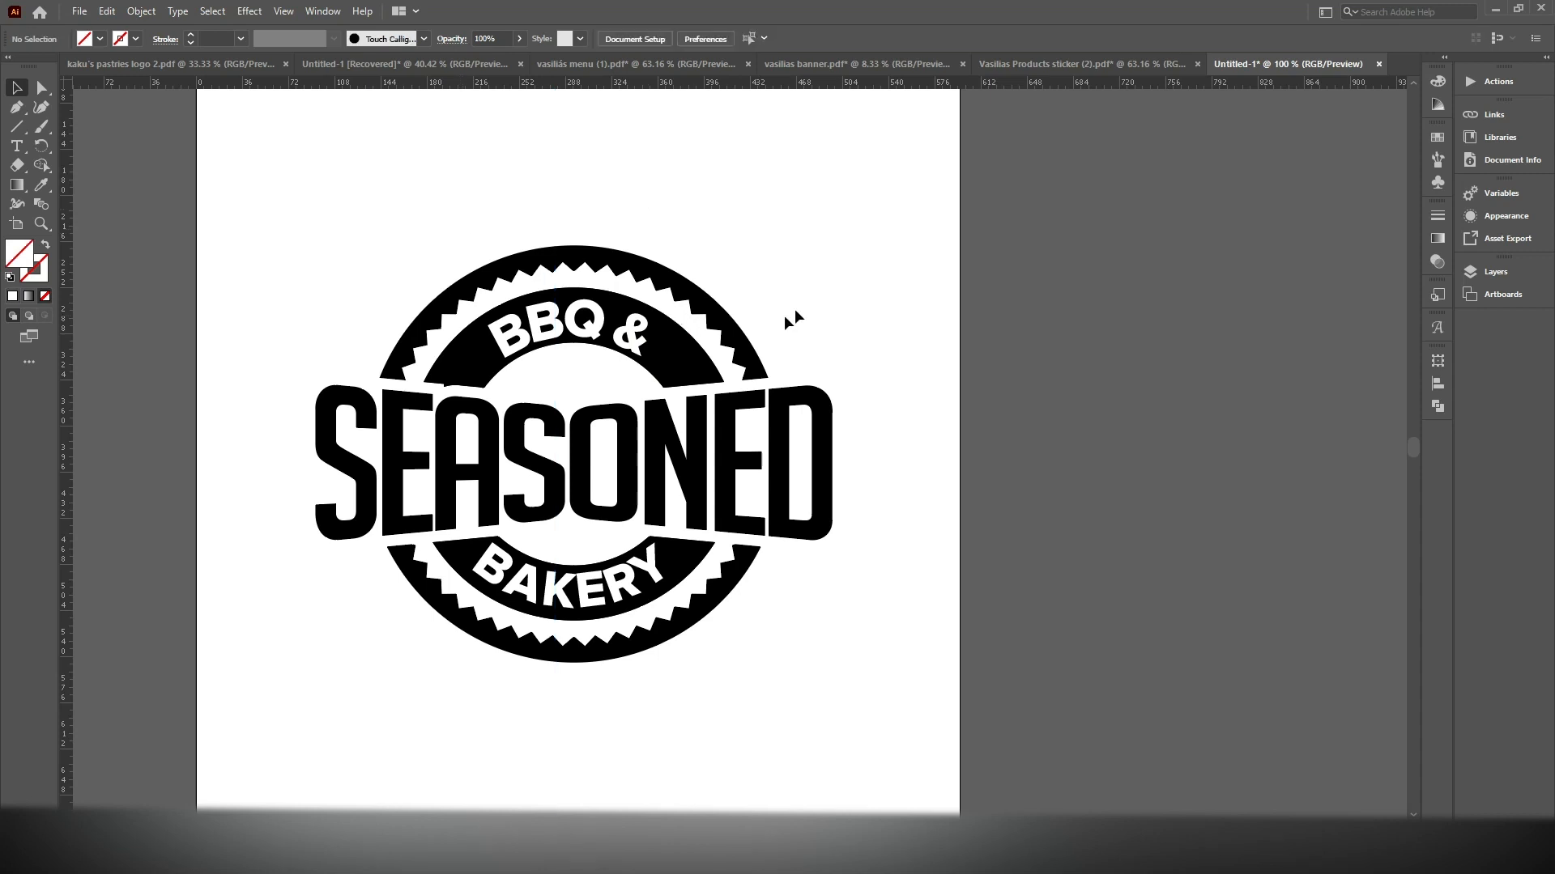
# Try to remove the notch on the inner ring's cut edge above the letter A by deleting its corner anchor points, and undo the deletions
pyautogui.scroll(-1, 815, 300)
pyautogui.moveTo(818, 302); pyautogui.dragTo(764, 325)
pyautogui.scroll(3, 483, 392)
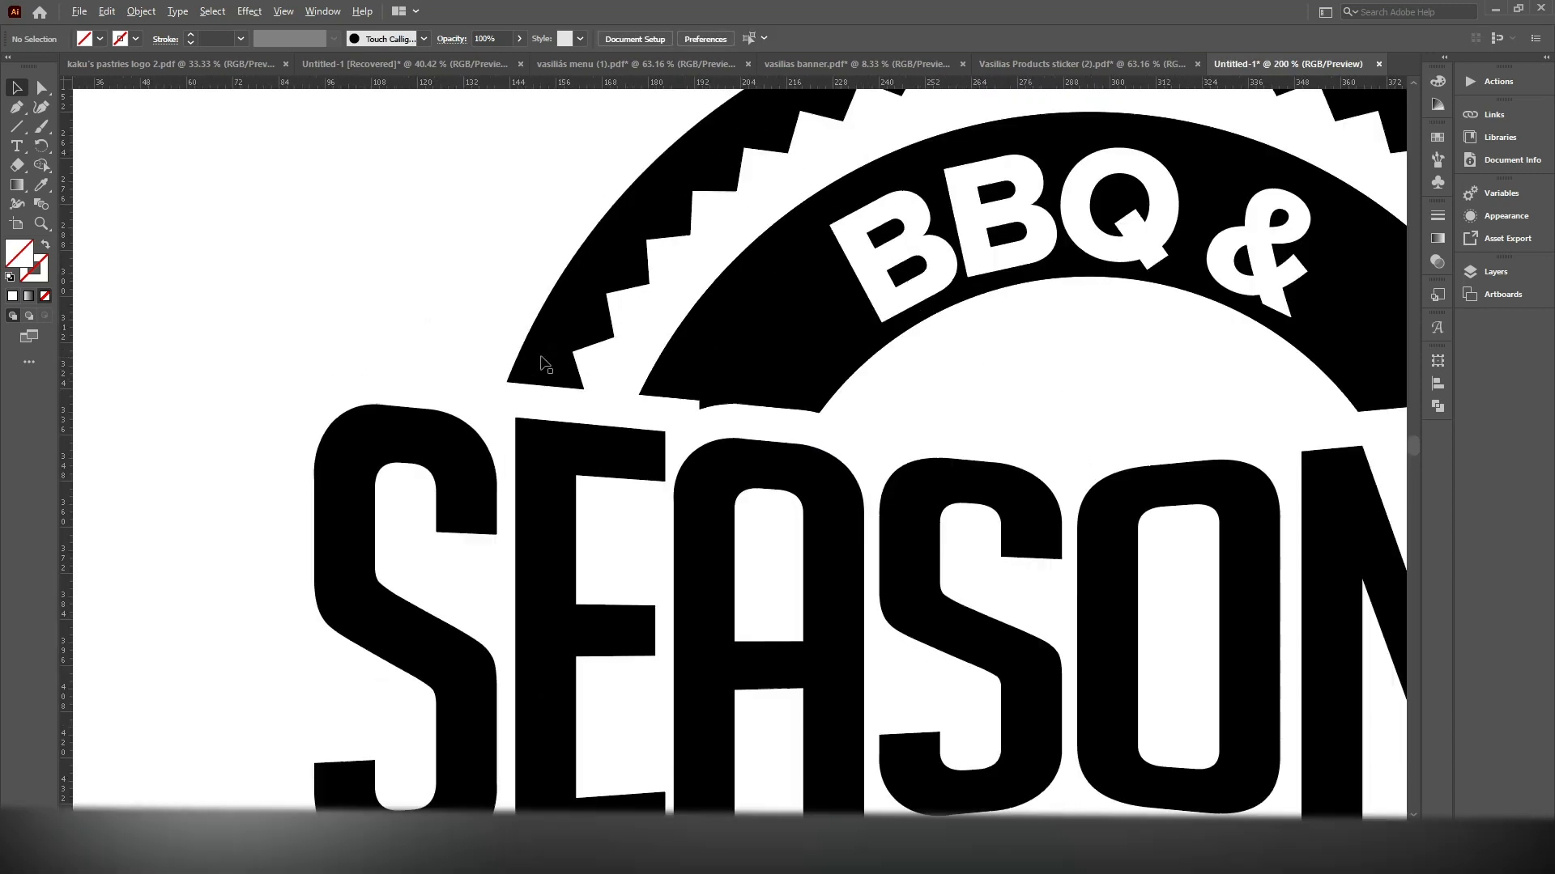
pyautogui.click(701, 411)
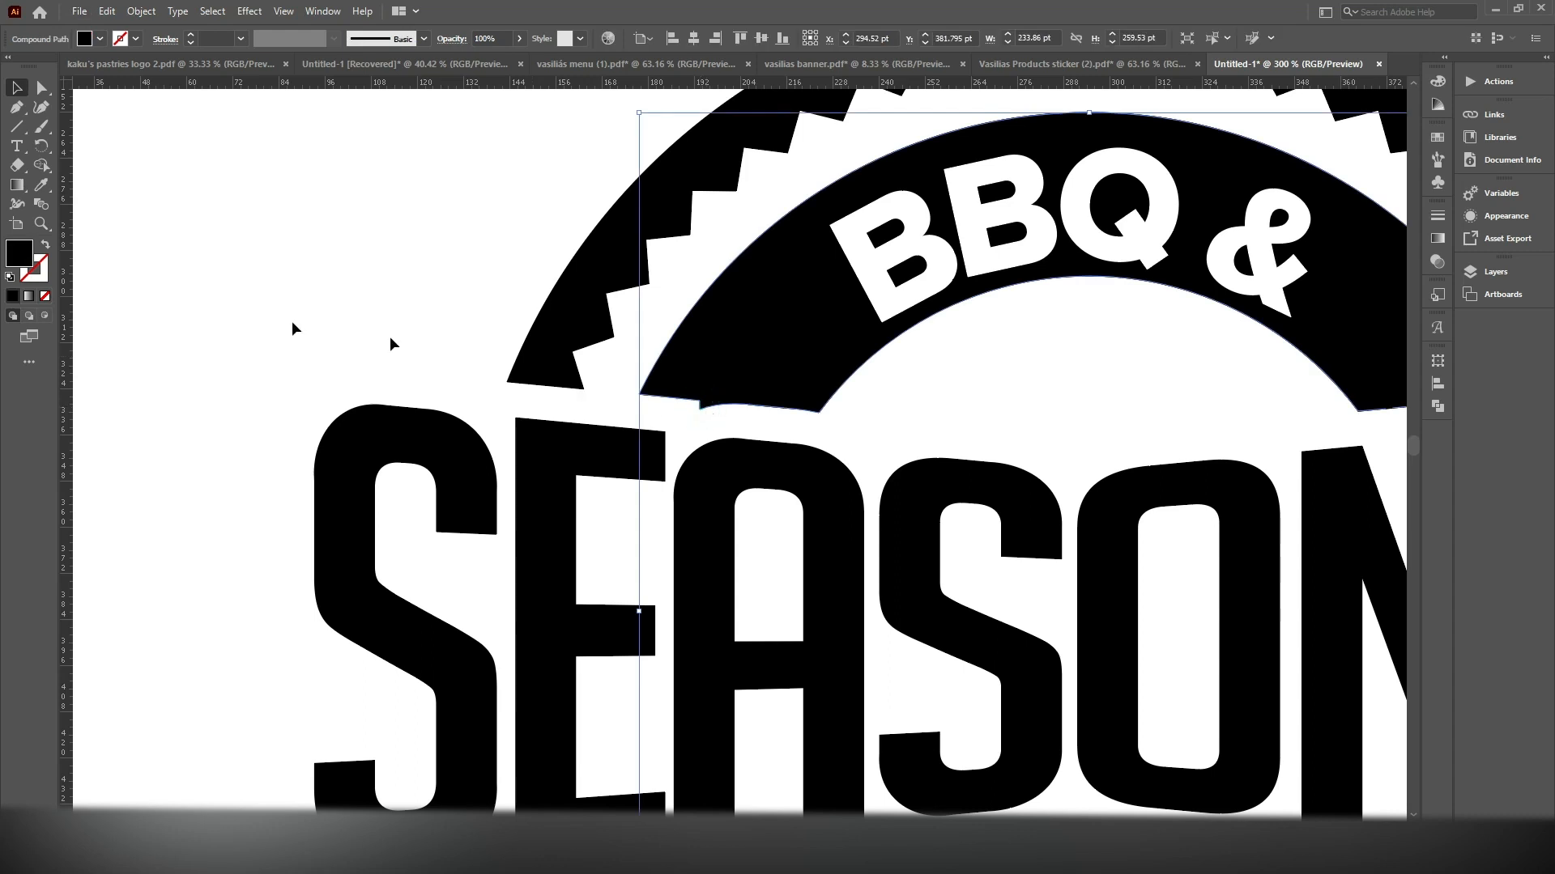
pyautogui.click(46, 98)
pyautogui.scroll(2, 546, 388)
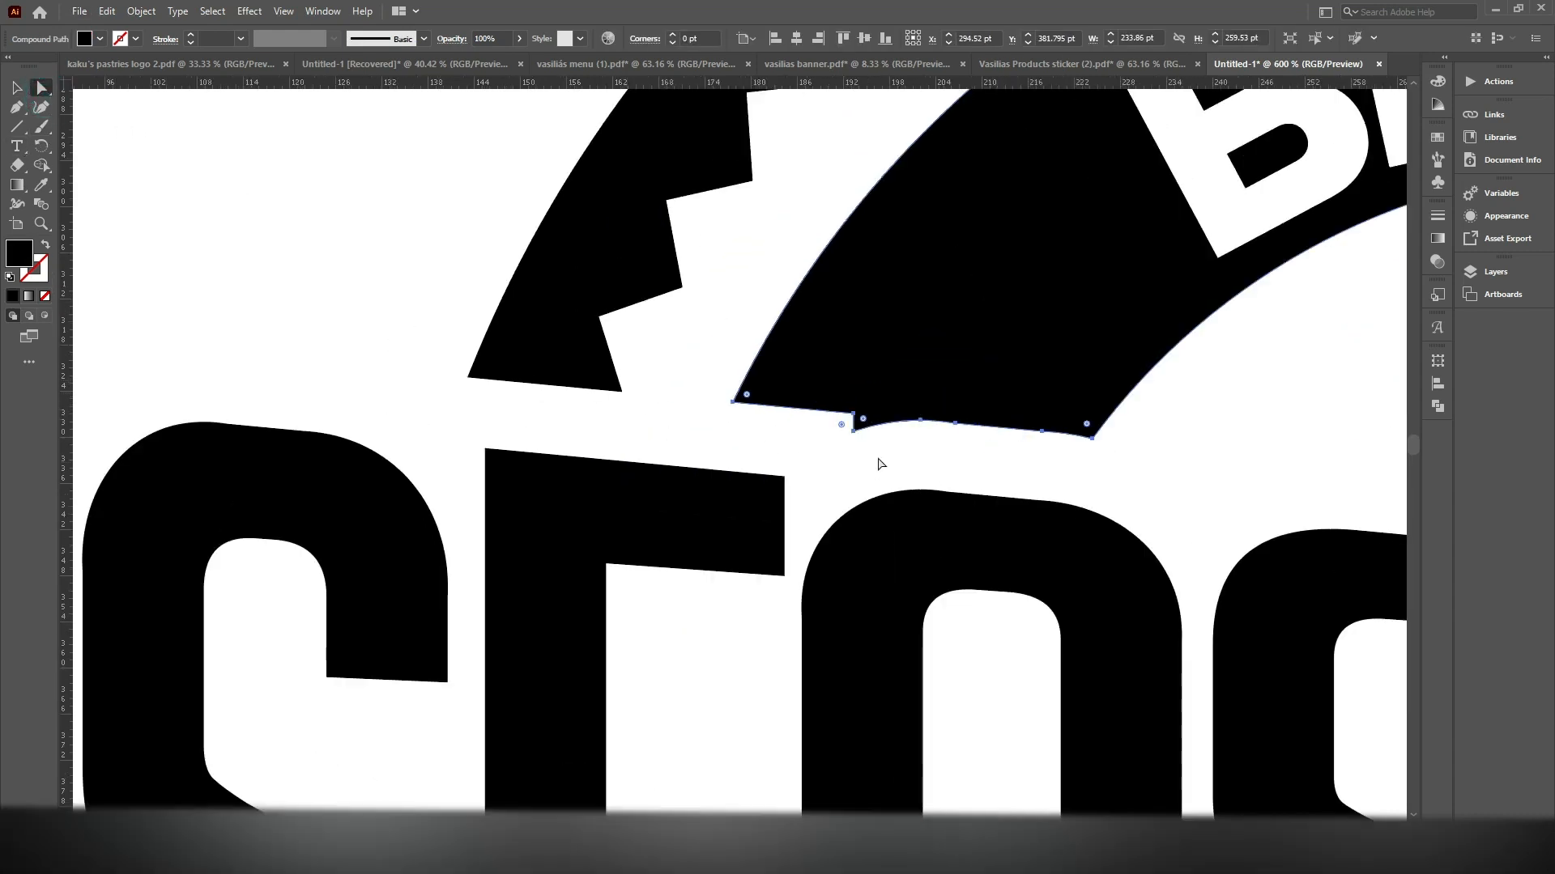
pyautogui.click(852, 430)
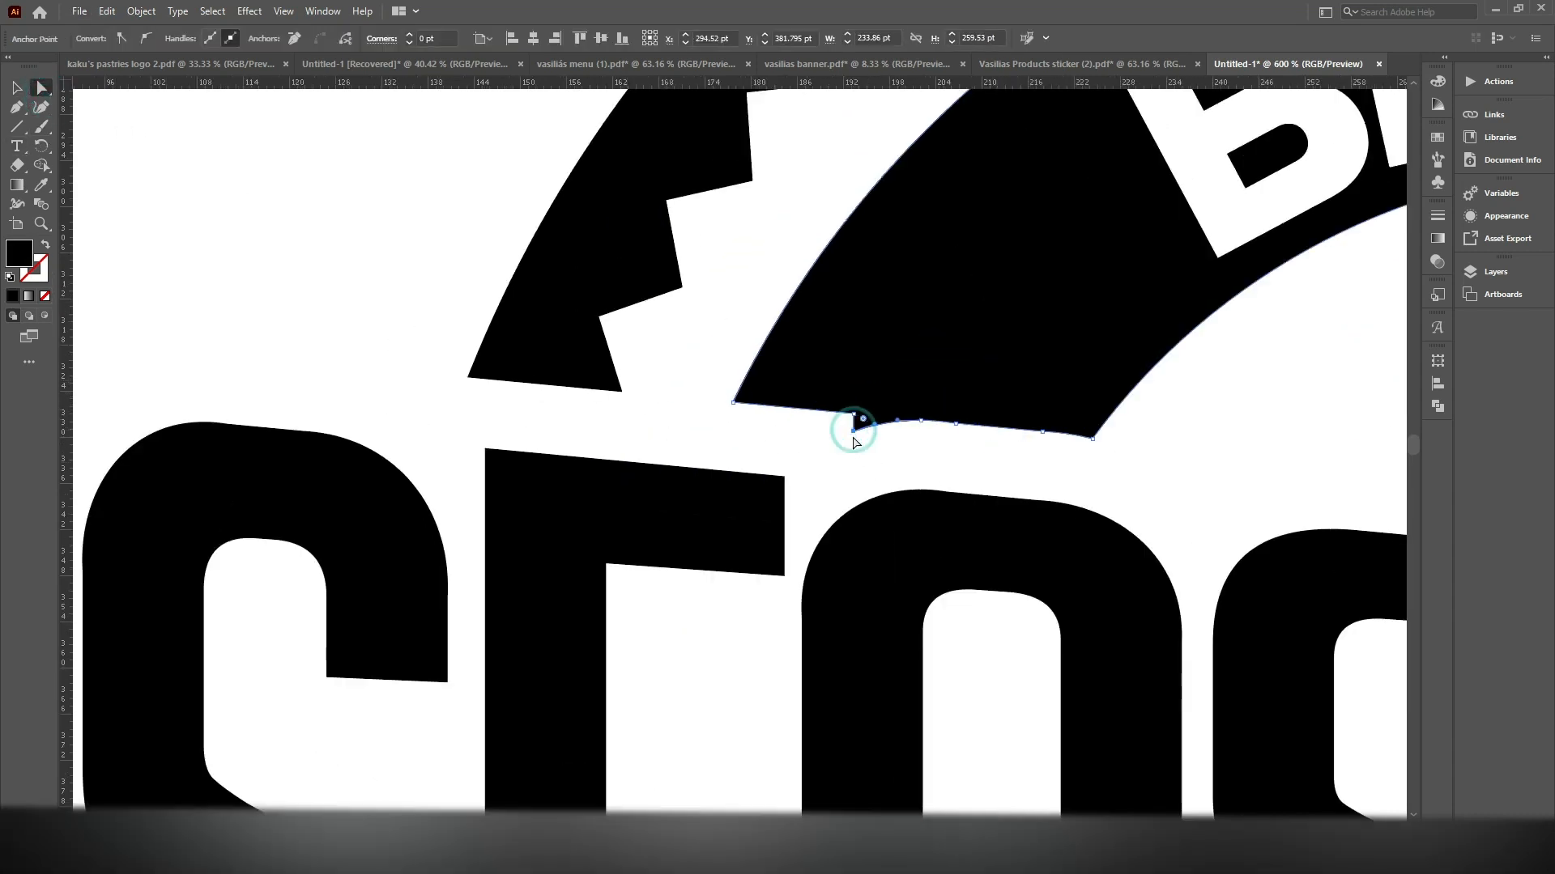
pyautogui.press('Delete')
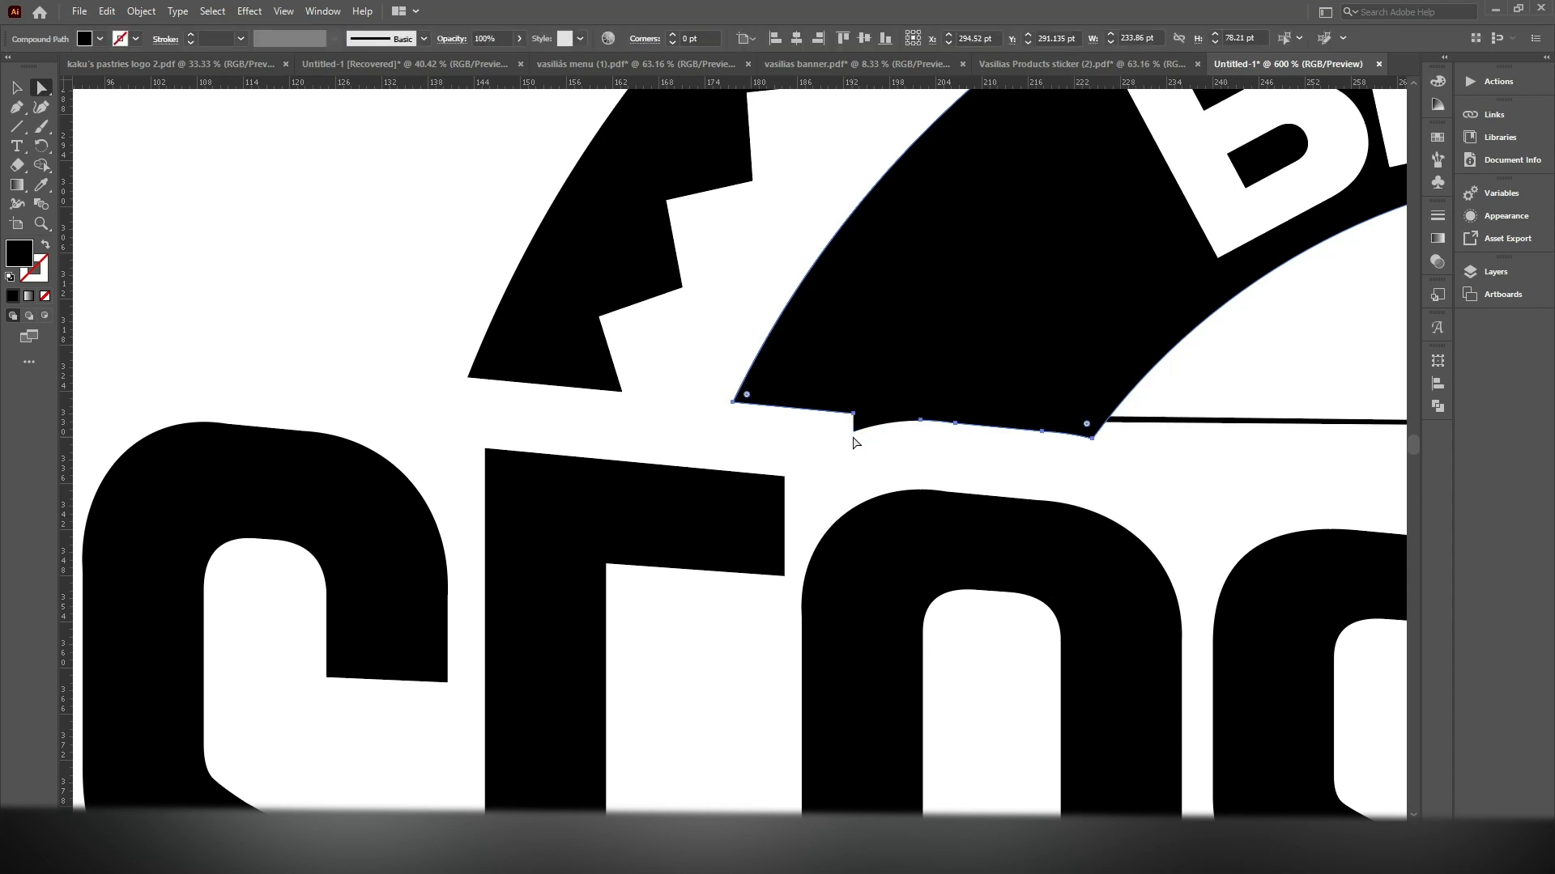
pyautogui.click(853, 430)
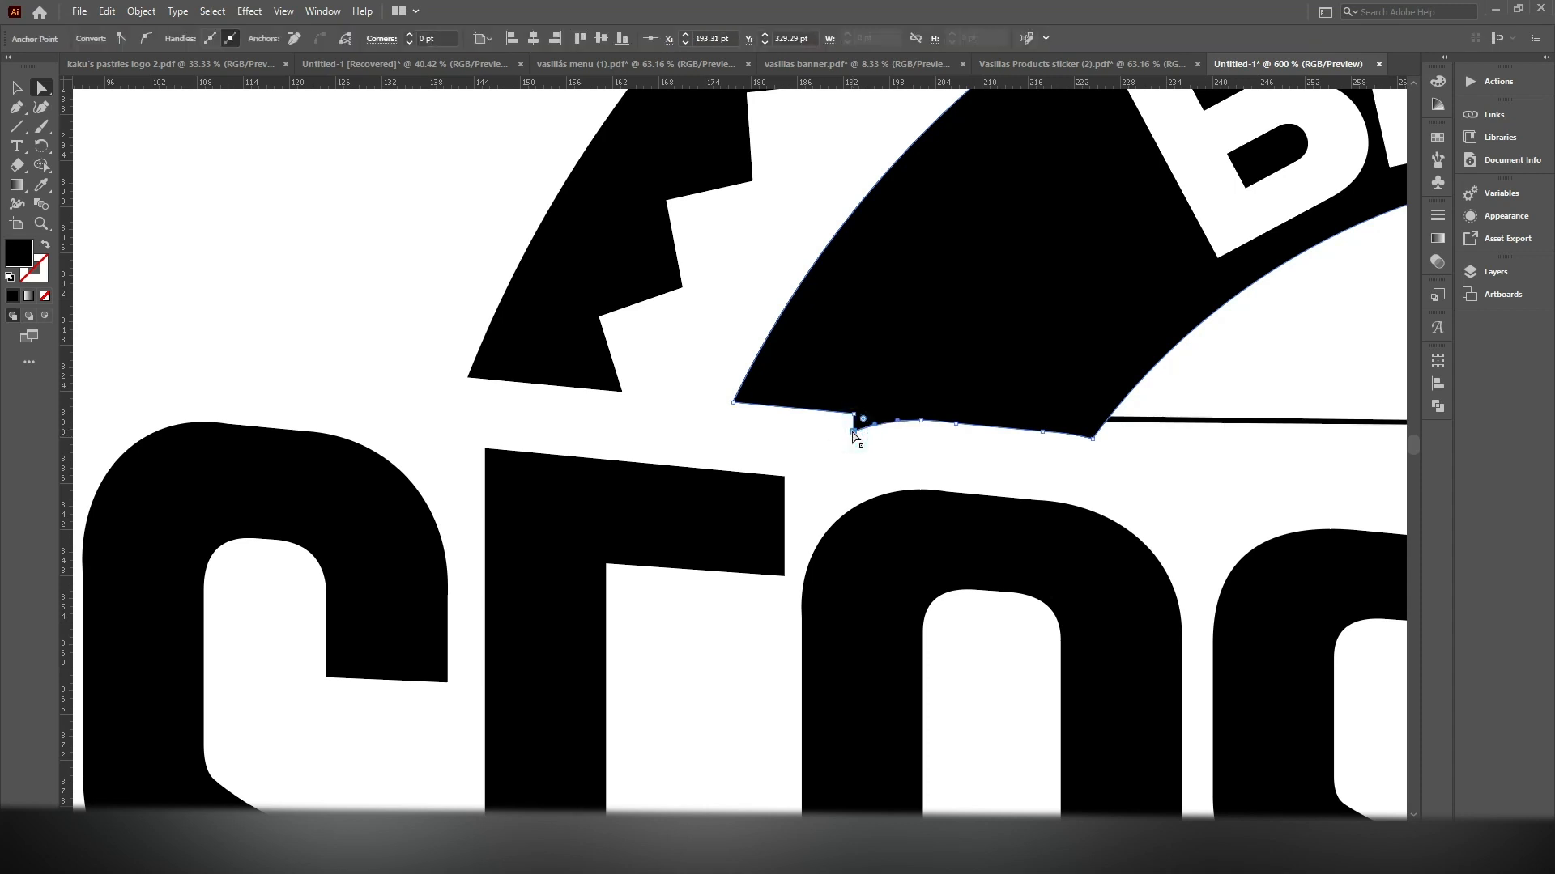
pyautogui.press('Delete')
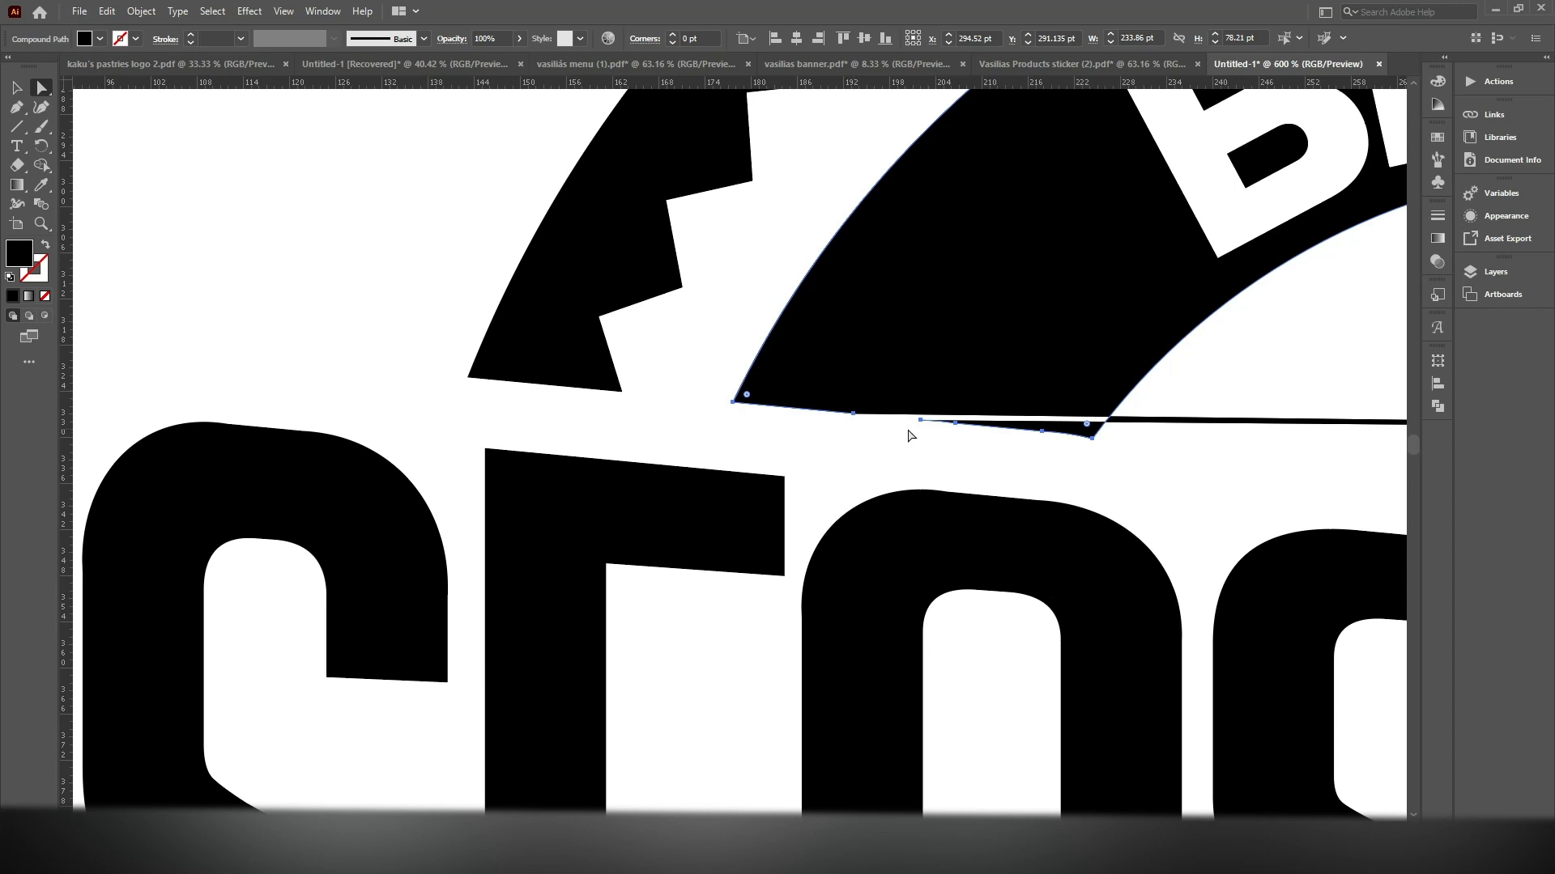
pyautogui.hotkey('ctrl', 'z')
pyautogui.hotkey('ctrl', 'z')
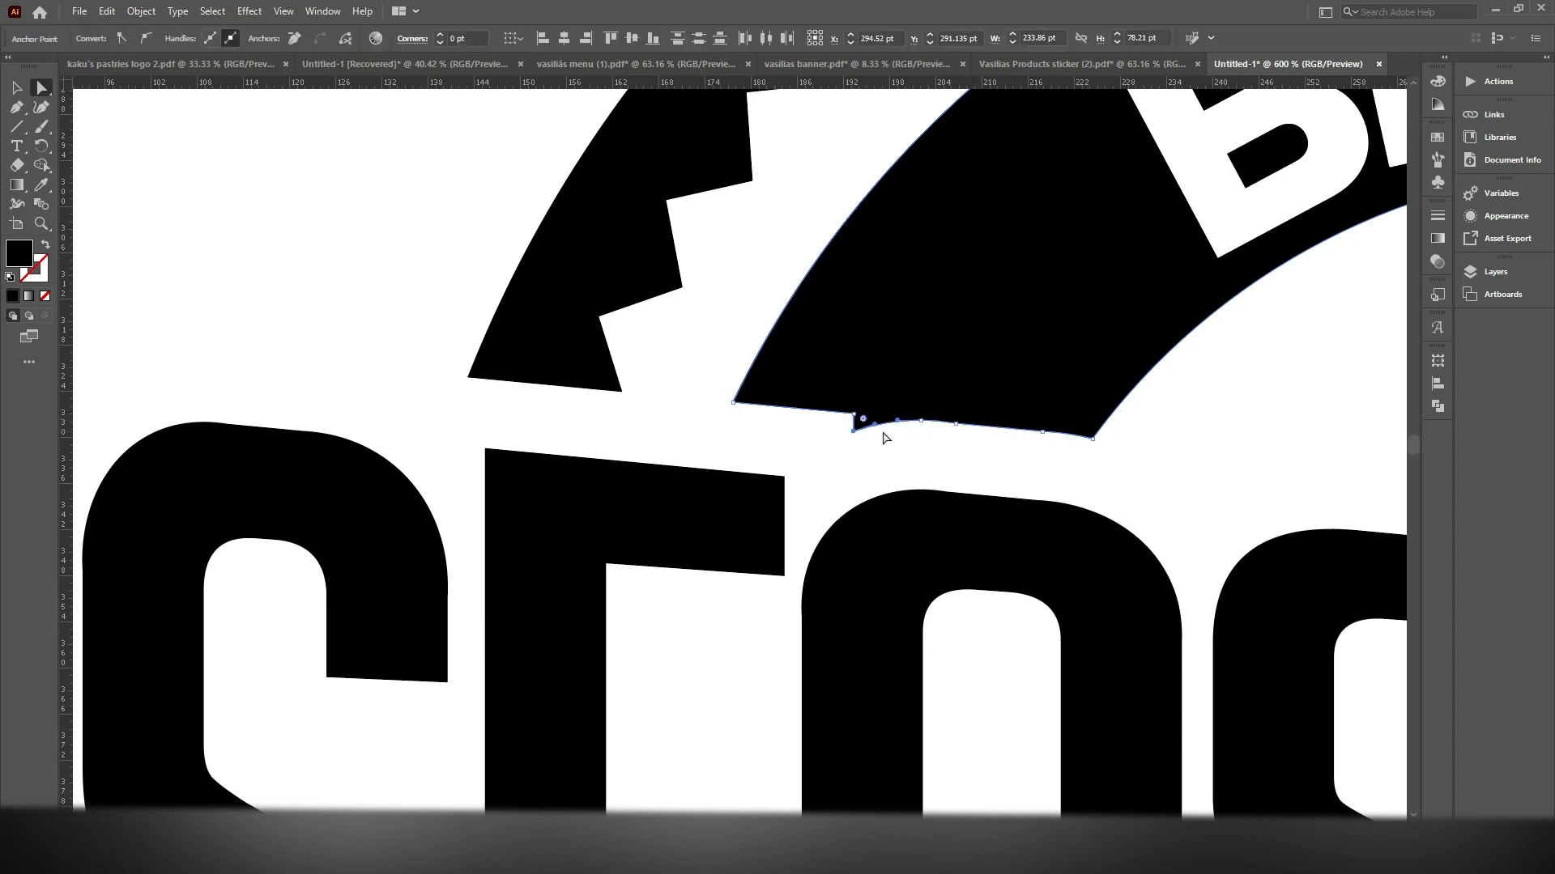
# Draw a closed four-sided black shape over the letters E and A, its upper edge running straight along both upper rings' left cut ends
pyautogui.click(16, 107)
pyautogui.keyDown('ctrl'); pyautogui.click(377, 300); pyautogui.keyUp('ctrl')
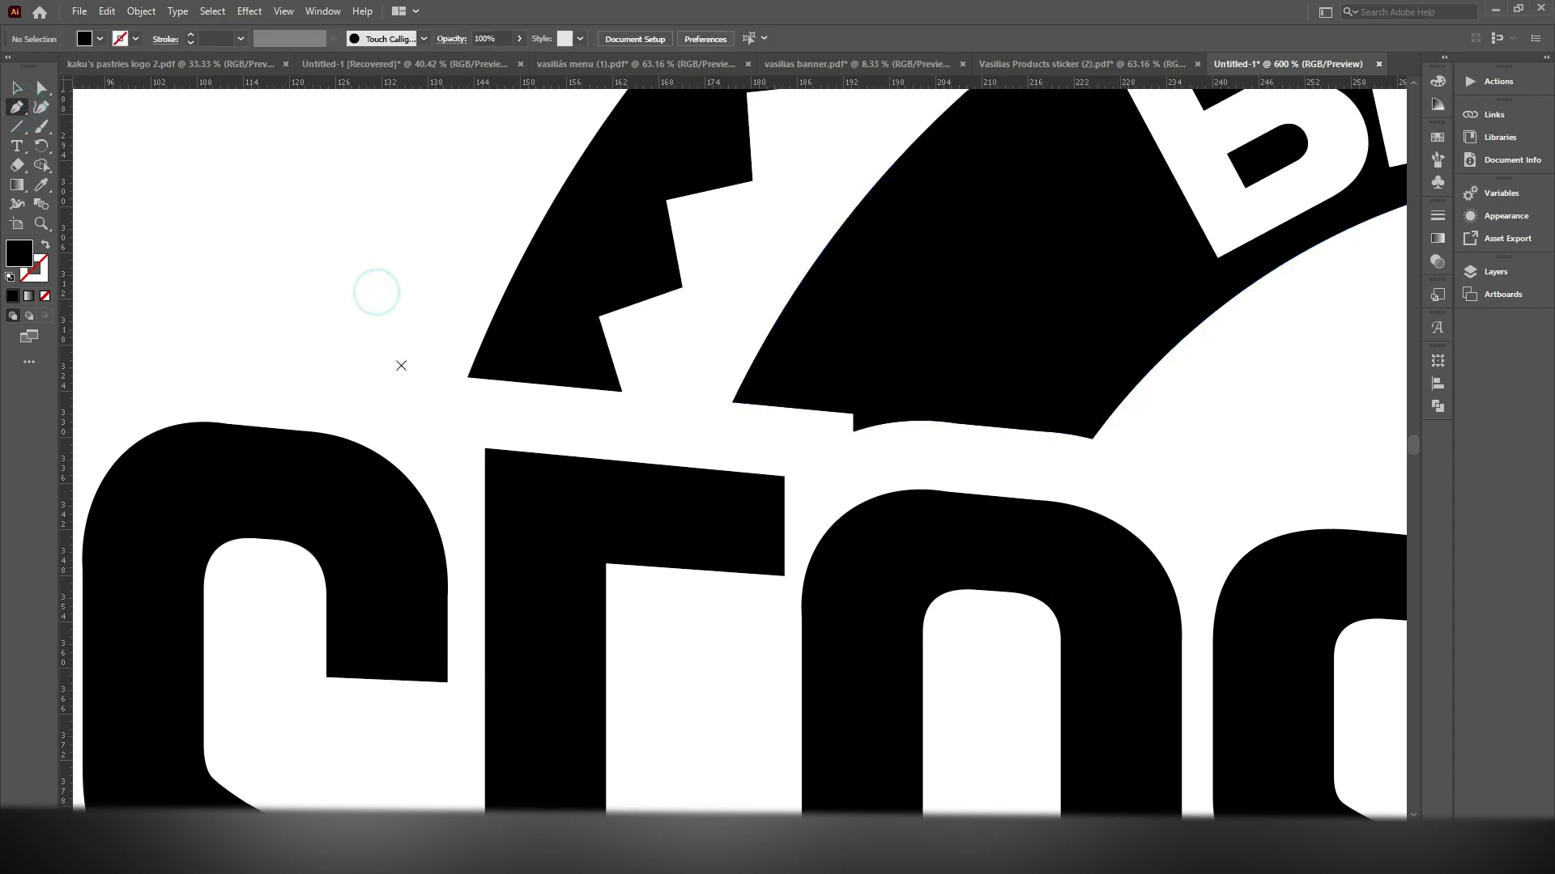
pyautogui.click(458, 374)
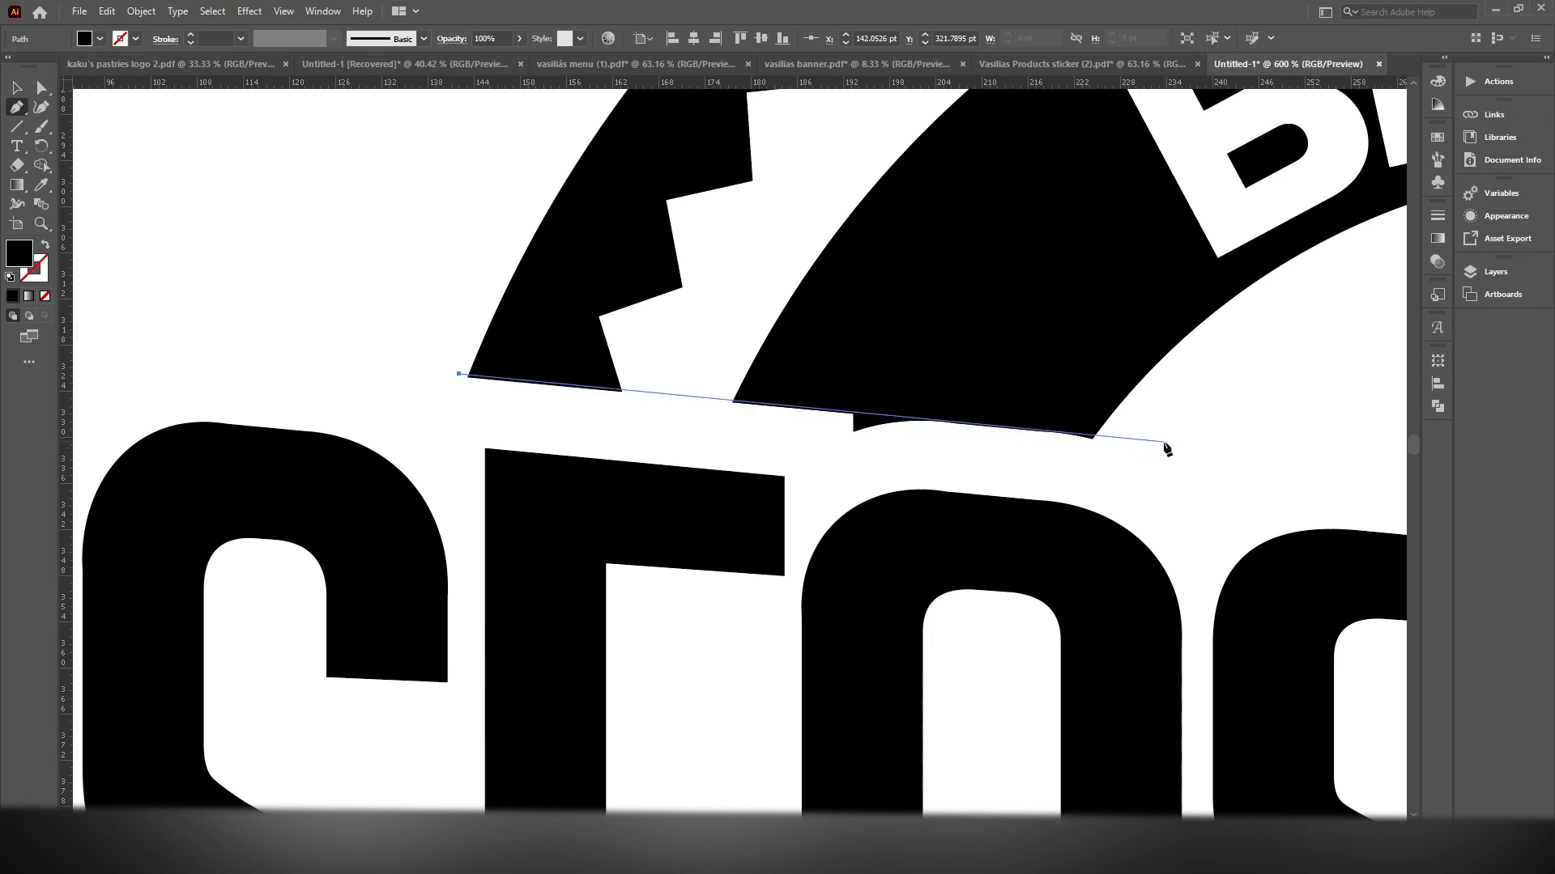
pyautogui.click(1164, 445)
pyautogui.moveTo(1134, 556); pyautogui.dragTo(1138, 392)
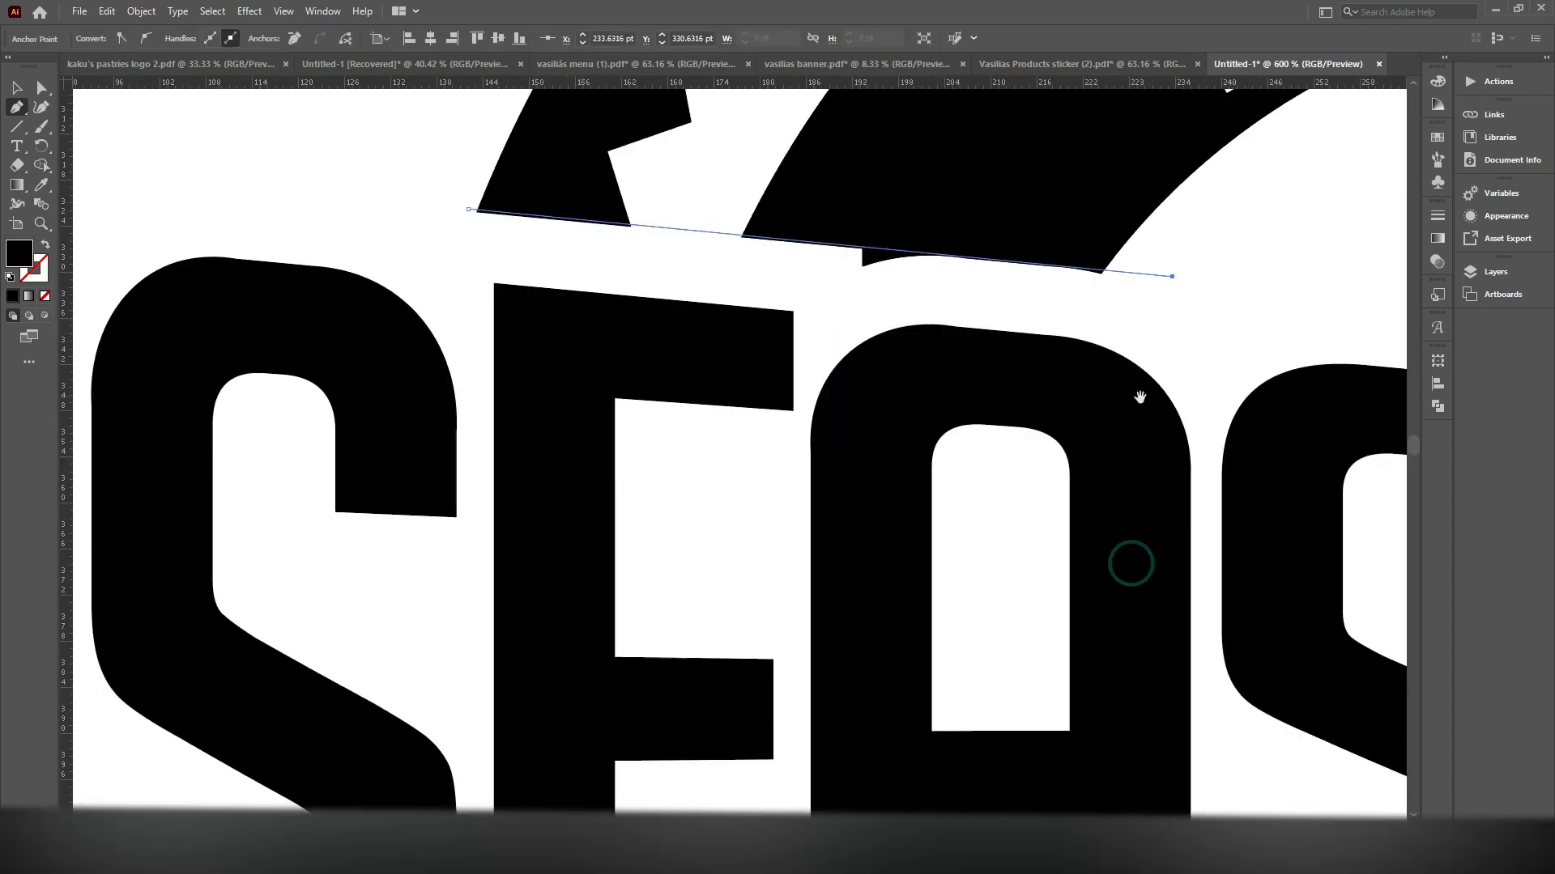
pyautogui.click(1118, 801)
pyautogui.click(455, 456)
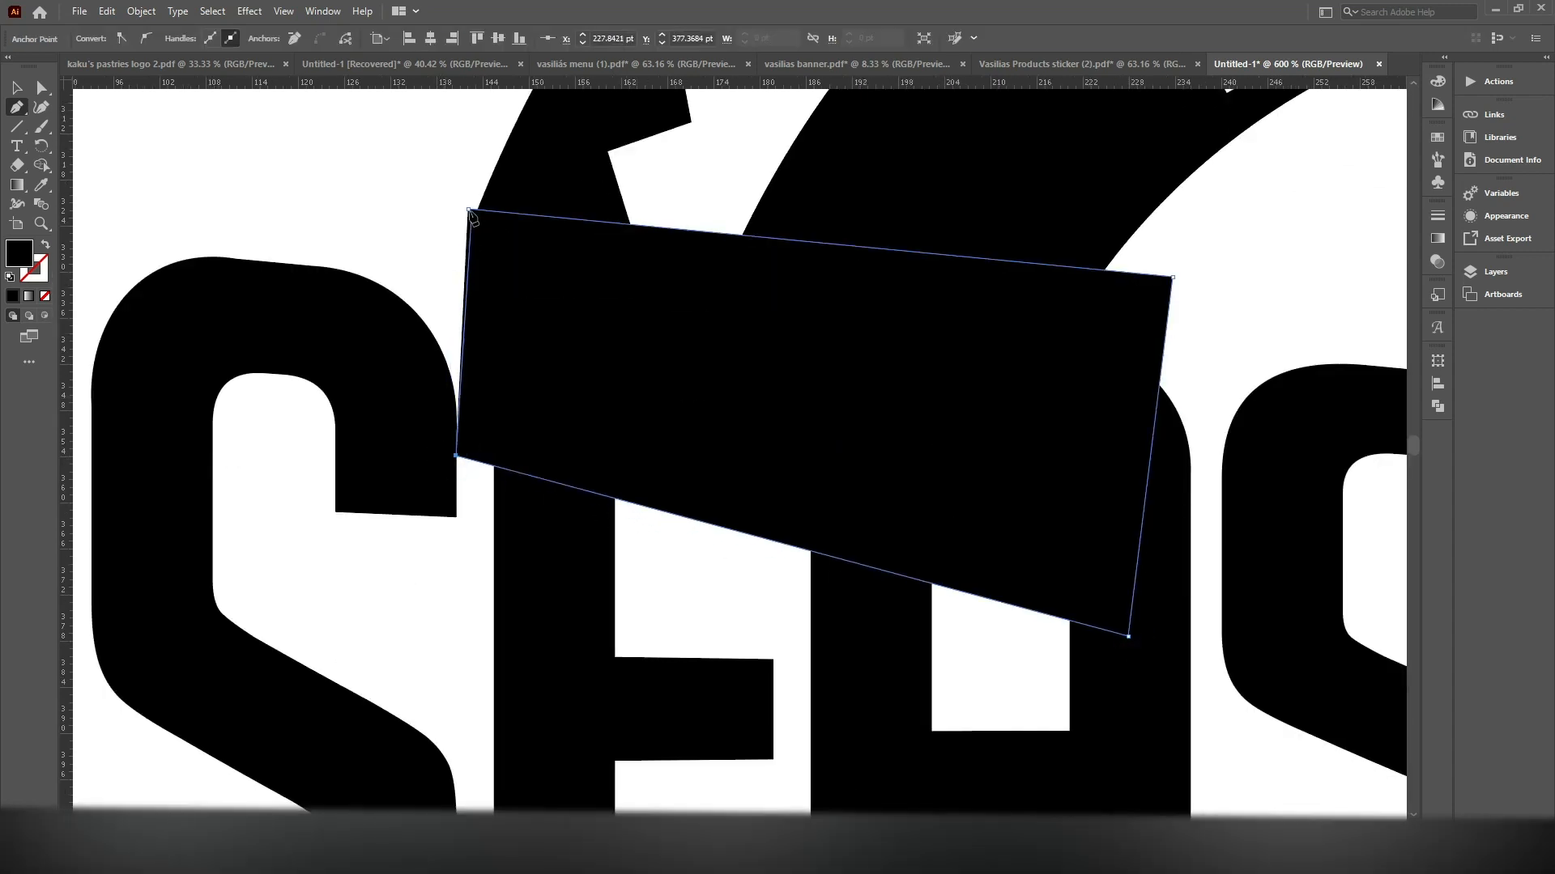
pyautogui.click(468, 209)
# Try to trim the upper rings' left cut ends with the four-sided shape and Shape Builder, and undo the last removal
pyautogui.click(24, 85)
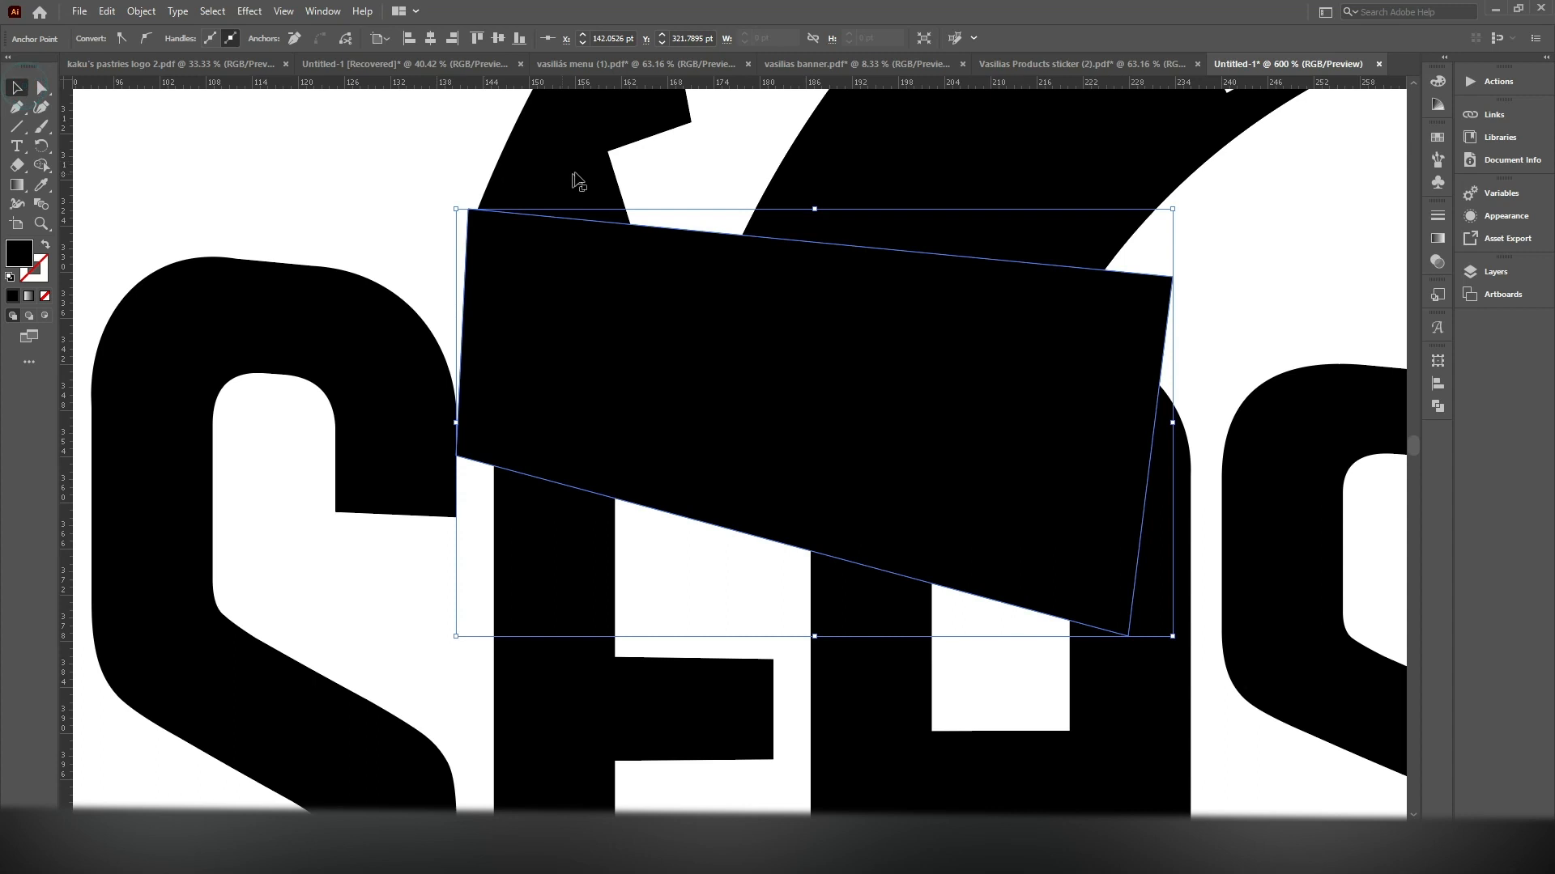
pyautogui.keyDown('shift'); pyautogui.click(572, 172); pyautogui.keyUp('shift')
pyautogui.keyDown('shift'); pyautogui.click(928, 189); pyautogui.keyUp('shift')
pyautogui.click(42, 164)
pyautogui.click(535, 245)
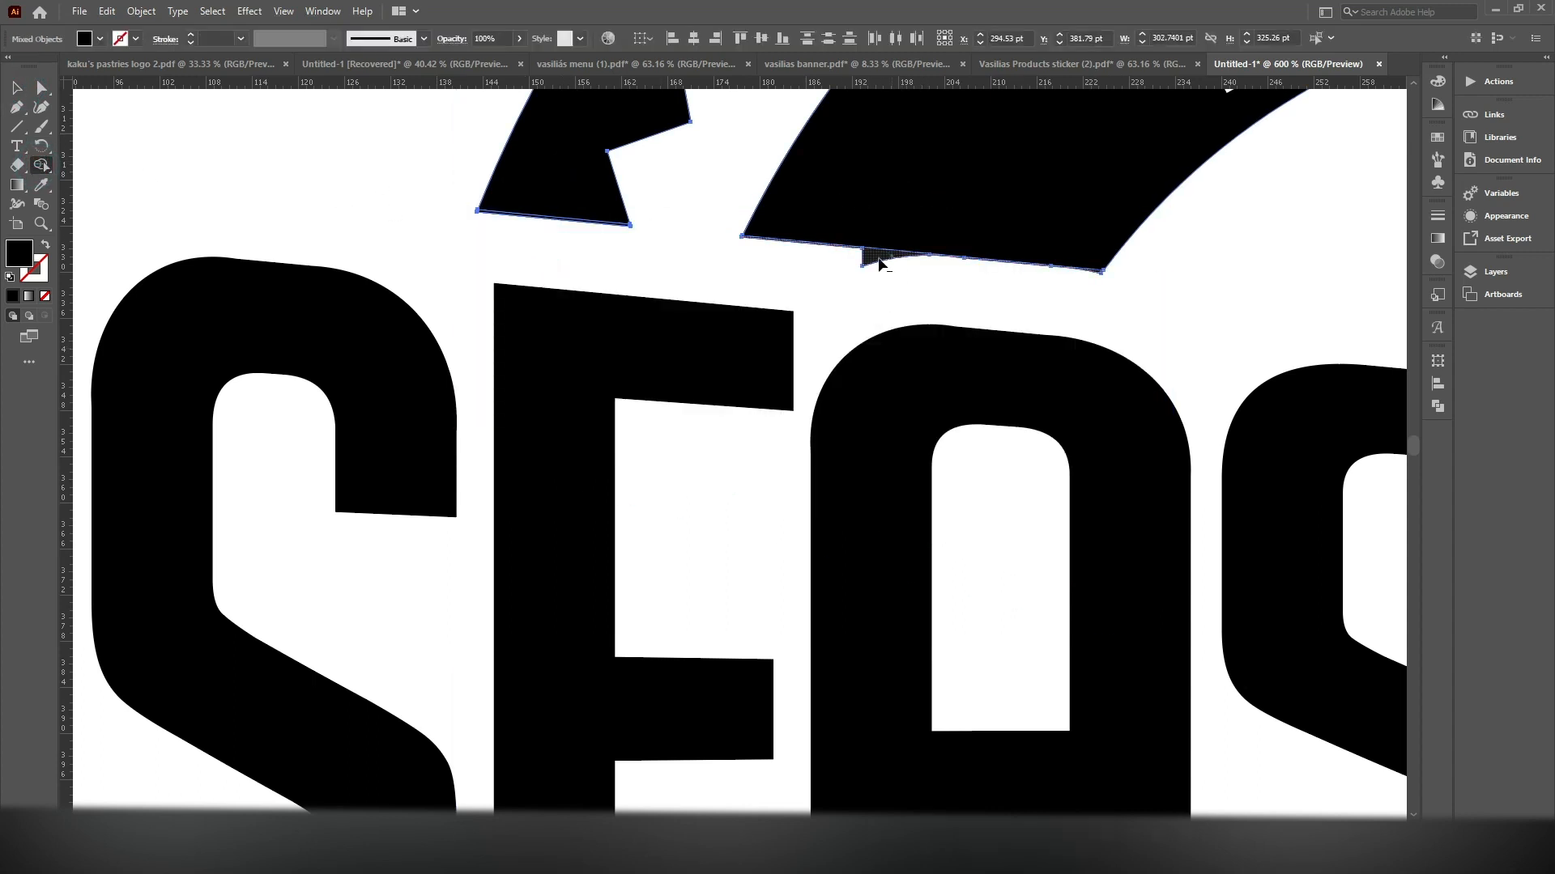
pyautogui.scroll(1, 658, 220)
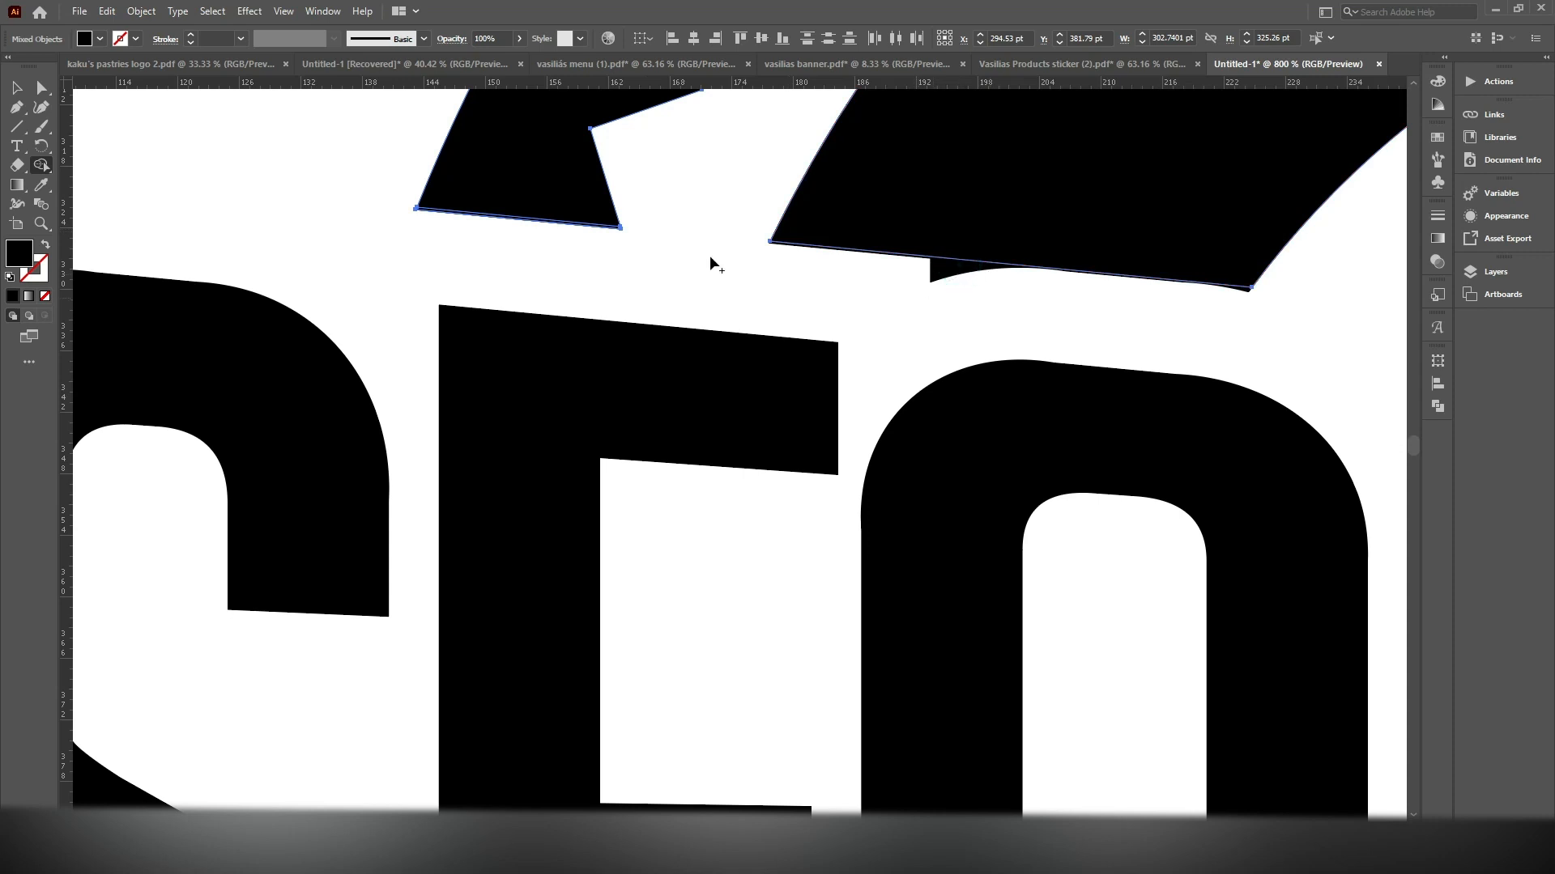
pyautogui.hotkey('ctrl', 'z')
pyautogui.press('v')
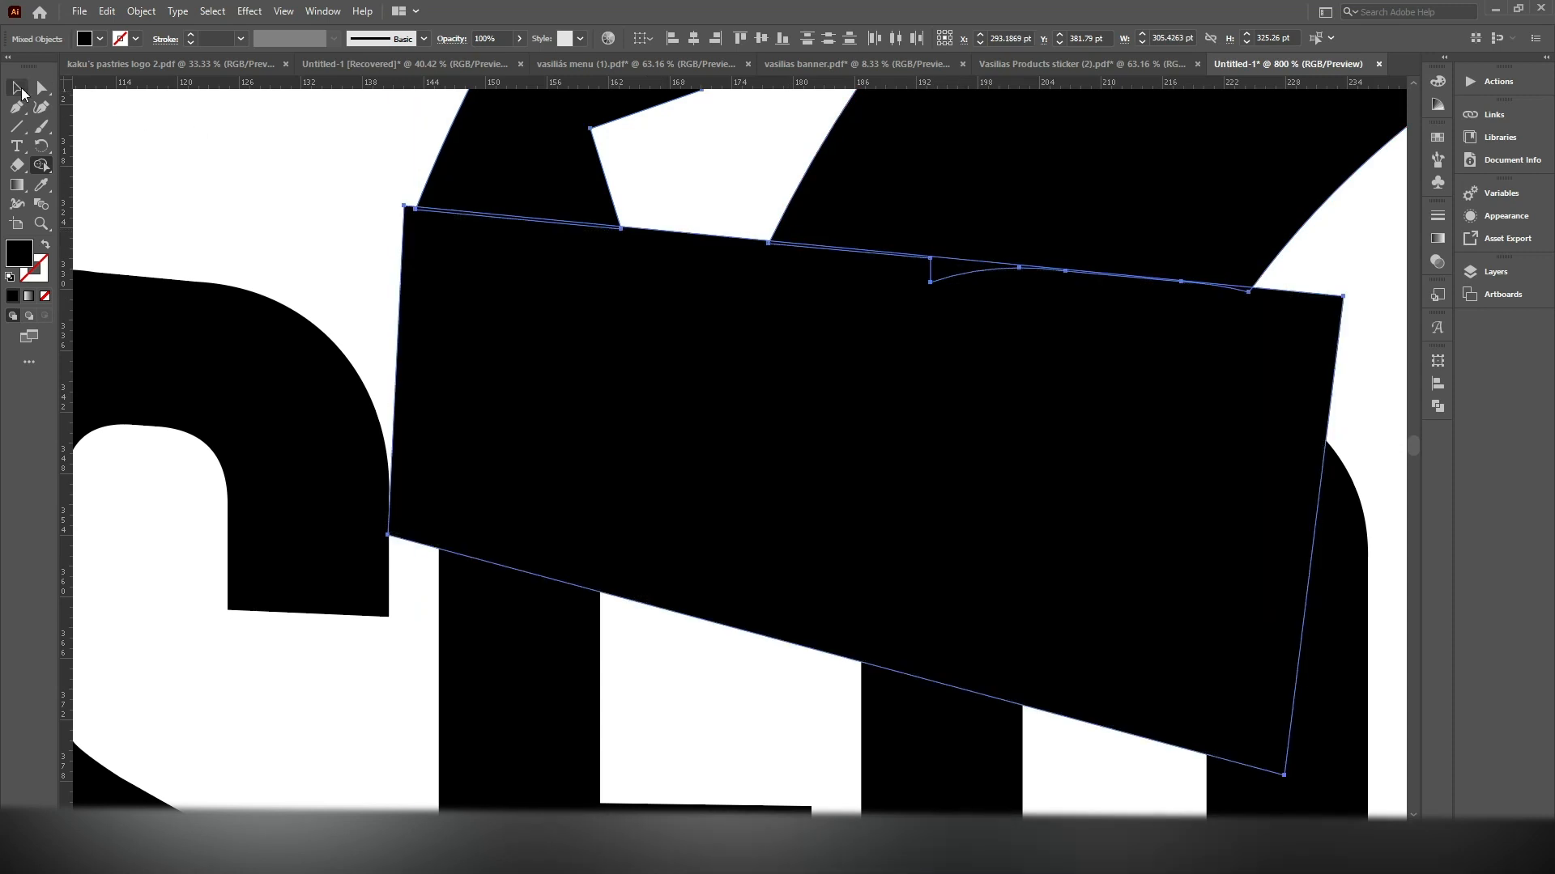
# Reselect the rings with the four-sided shape, remove the shape, the notch and the leftover slivers with Shape Builder, and deselect
pyautogui.moveTo(1343, 237); pyautogui.dragTo(756, 285)
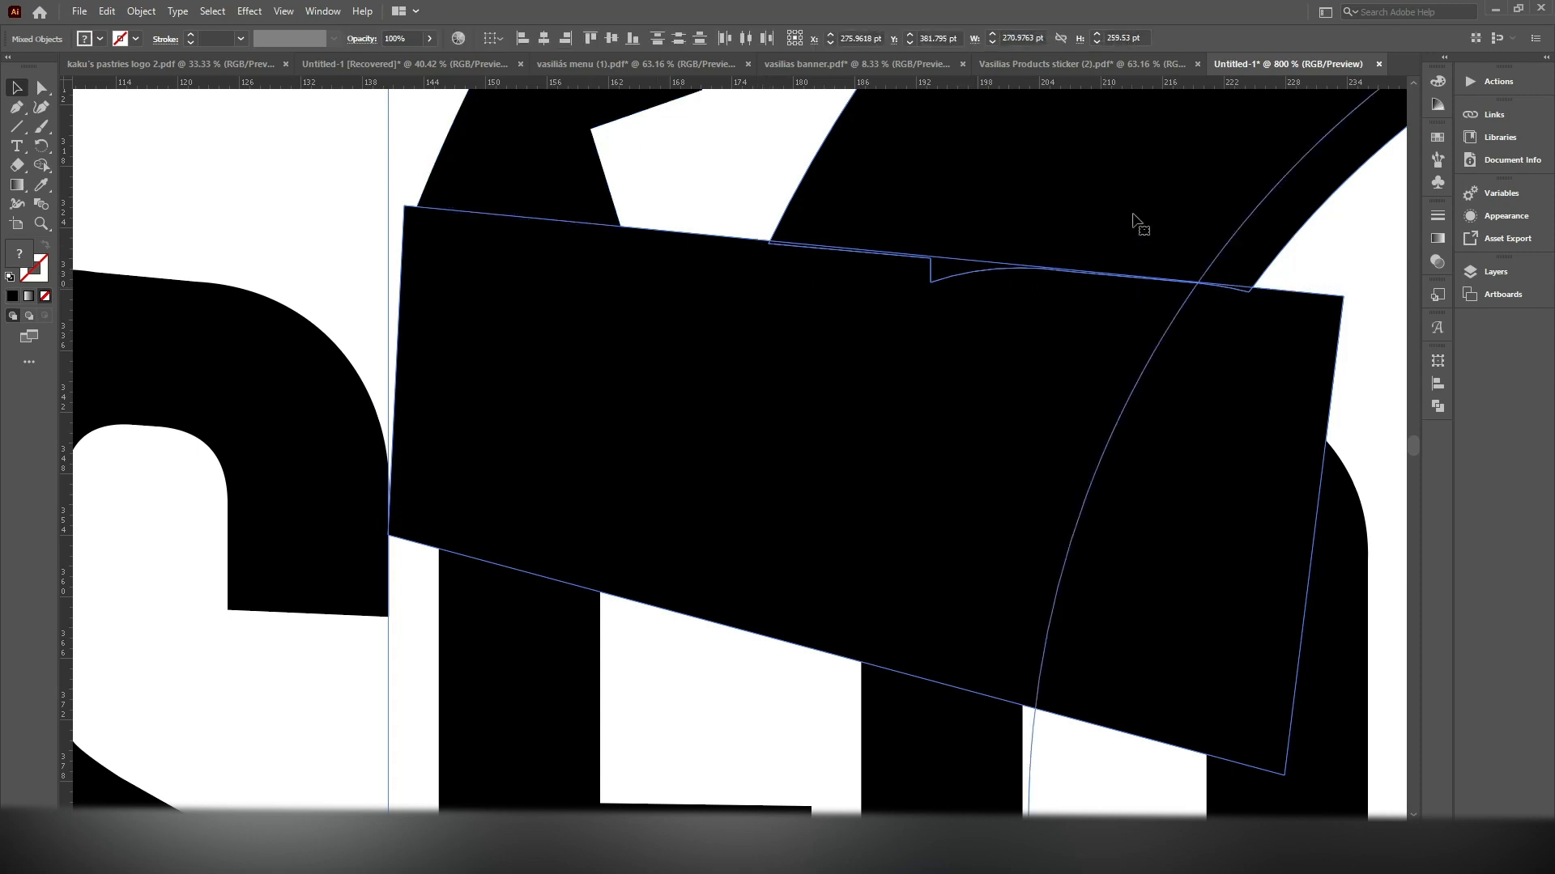
pyautogui.keyDown('shift'); pyautogui.click(1232, 246); pyautogui.keyUp('shift')
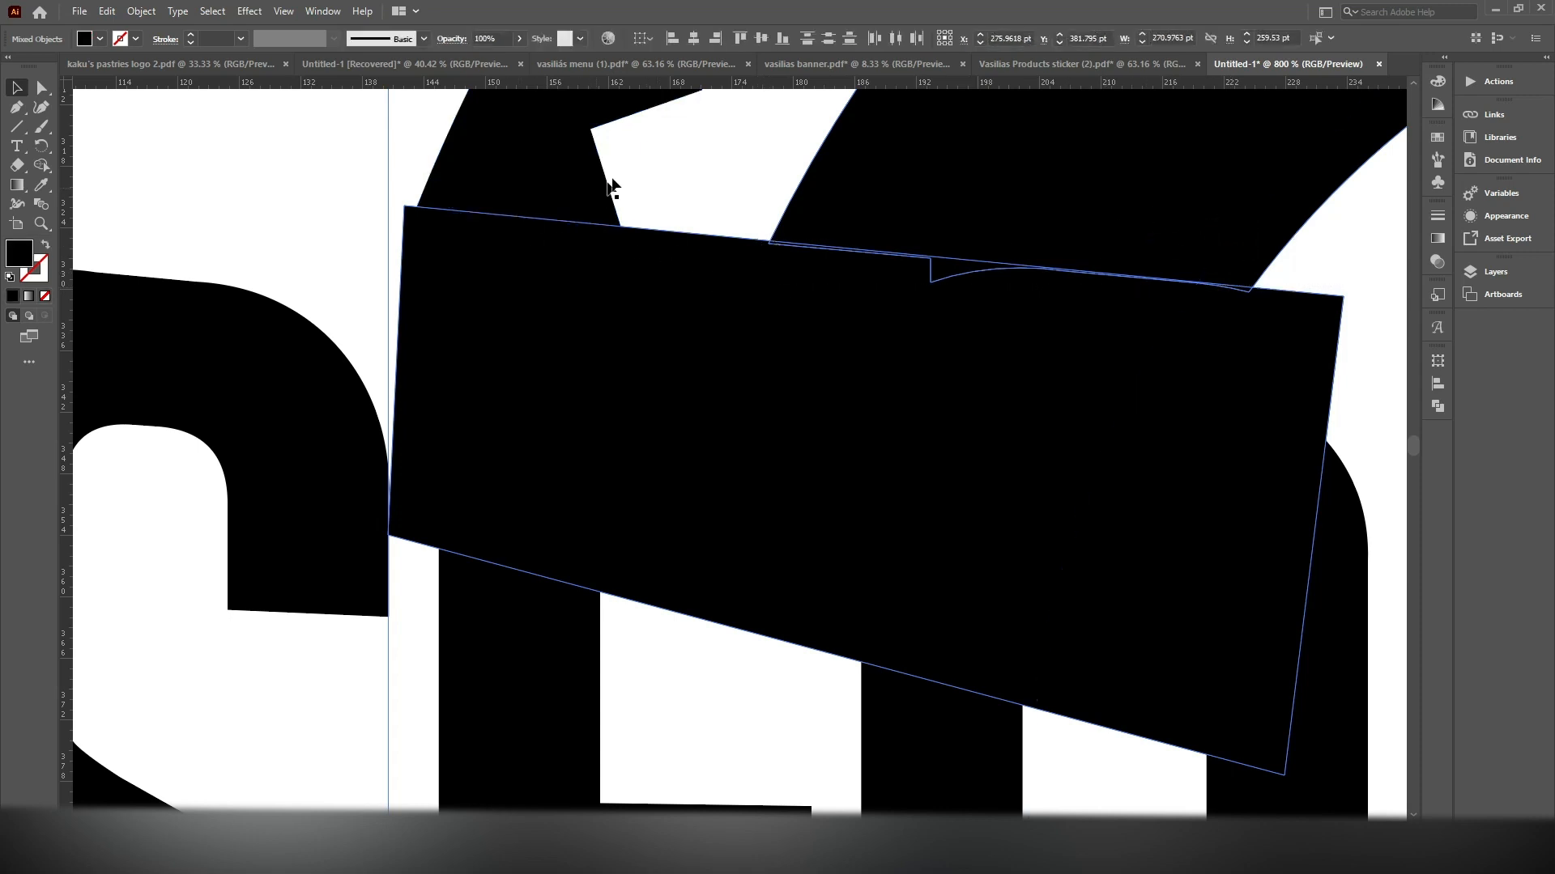
pyautogui.moveTo(391, 139); pyautogui.dragTo(646, 172)
pyautogui.click(40, 165)
pyautogui.scroll(3, 640, 245)
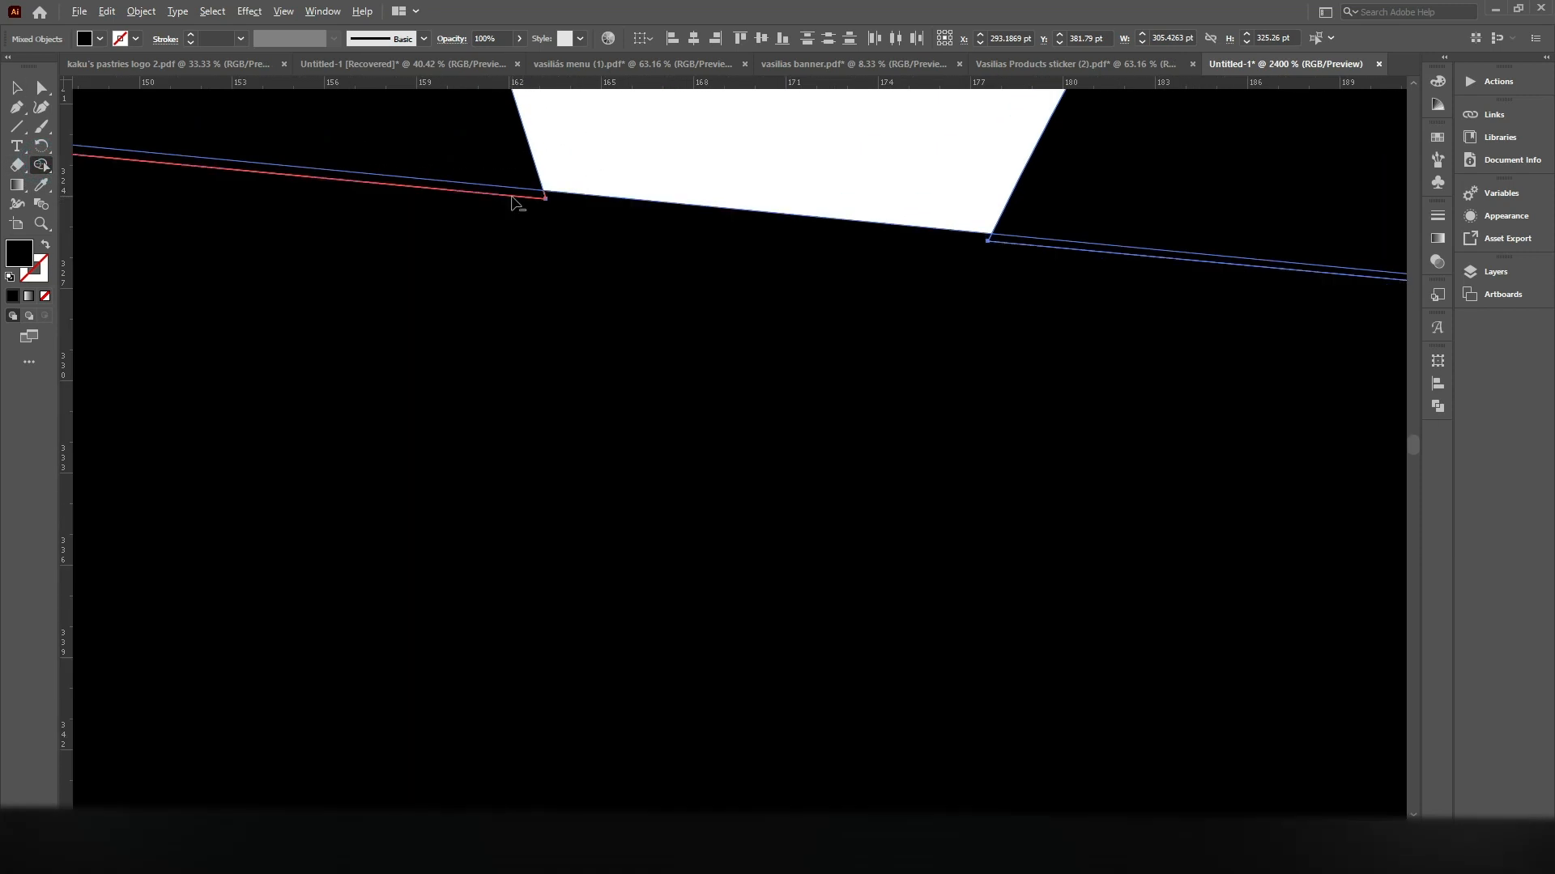
pyautogui.keyDown('alt'); pyautogui.click(512, 196); pyautogui.keyUp('alt')
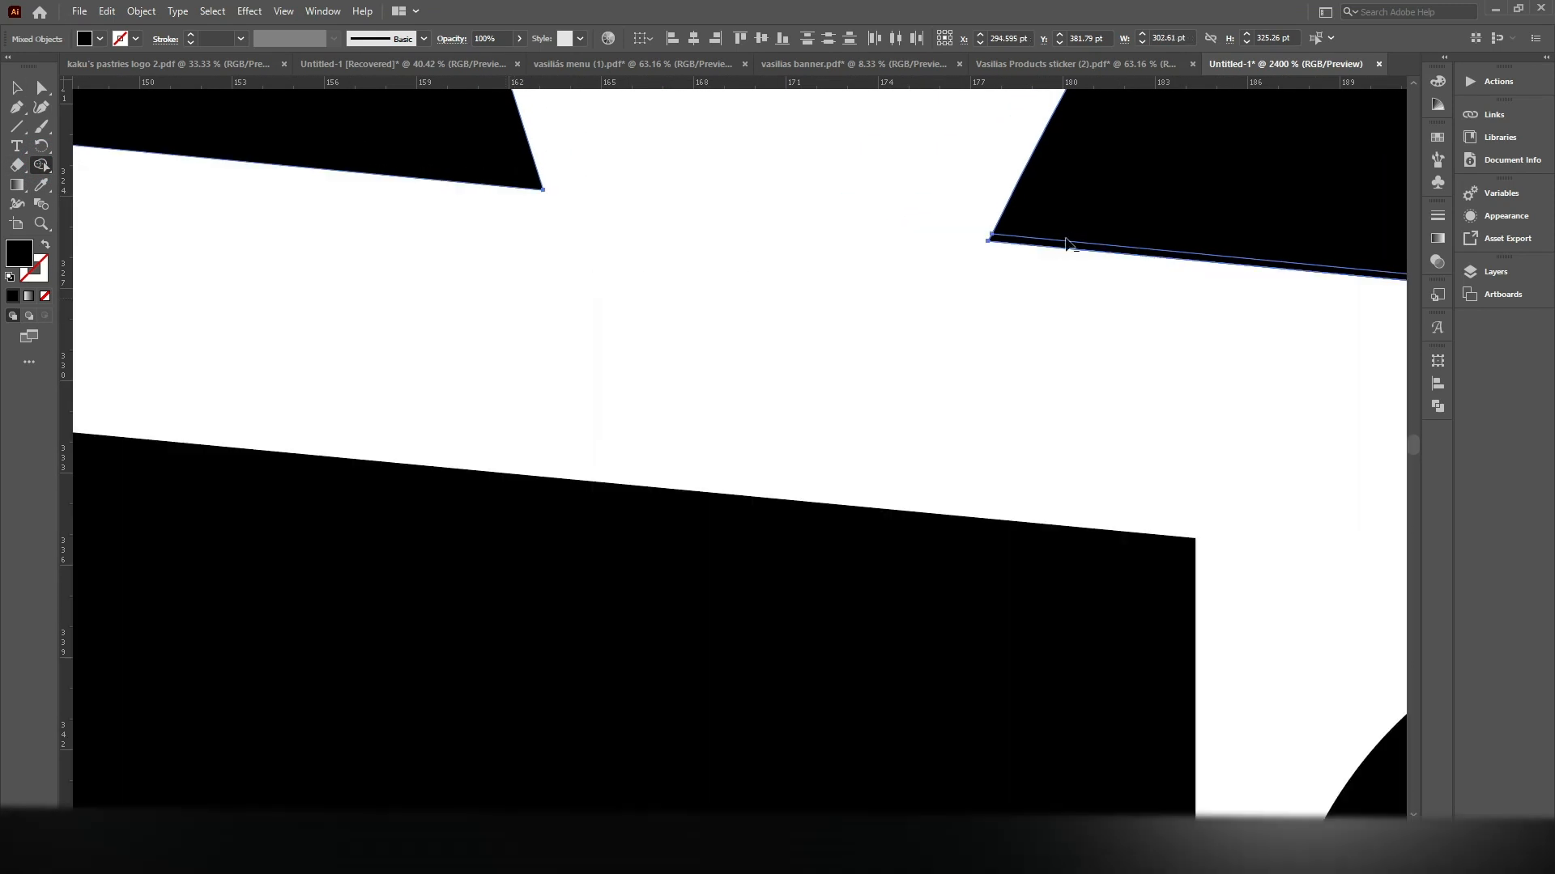
pyautogui.moveTo(1086, 252); pyautogui.dragTo(1006, 332)
pyautogui.scroll(-3, 1005, 332)
pyautogui.scroll(-8, 1151, 297)
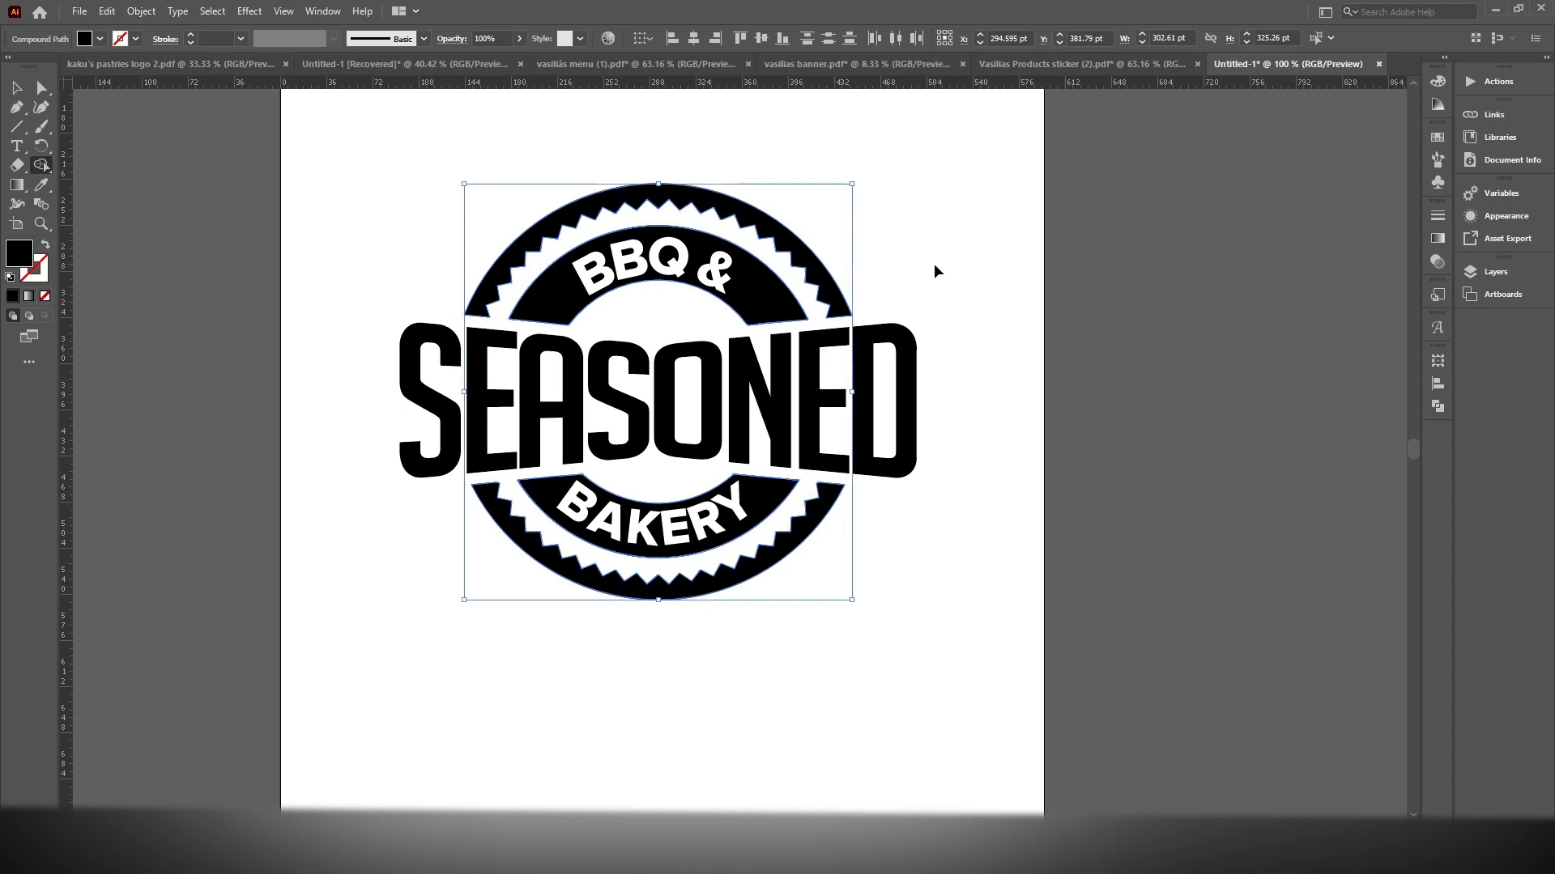
pyautogui.click(17, 88)
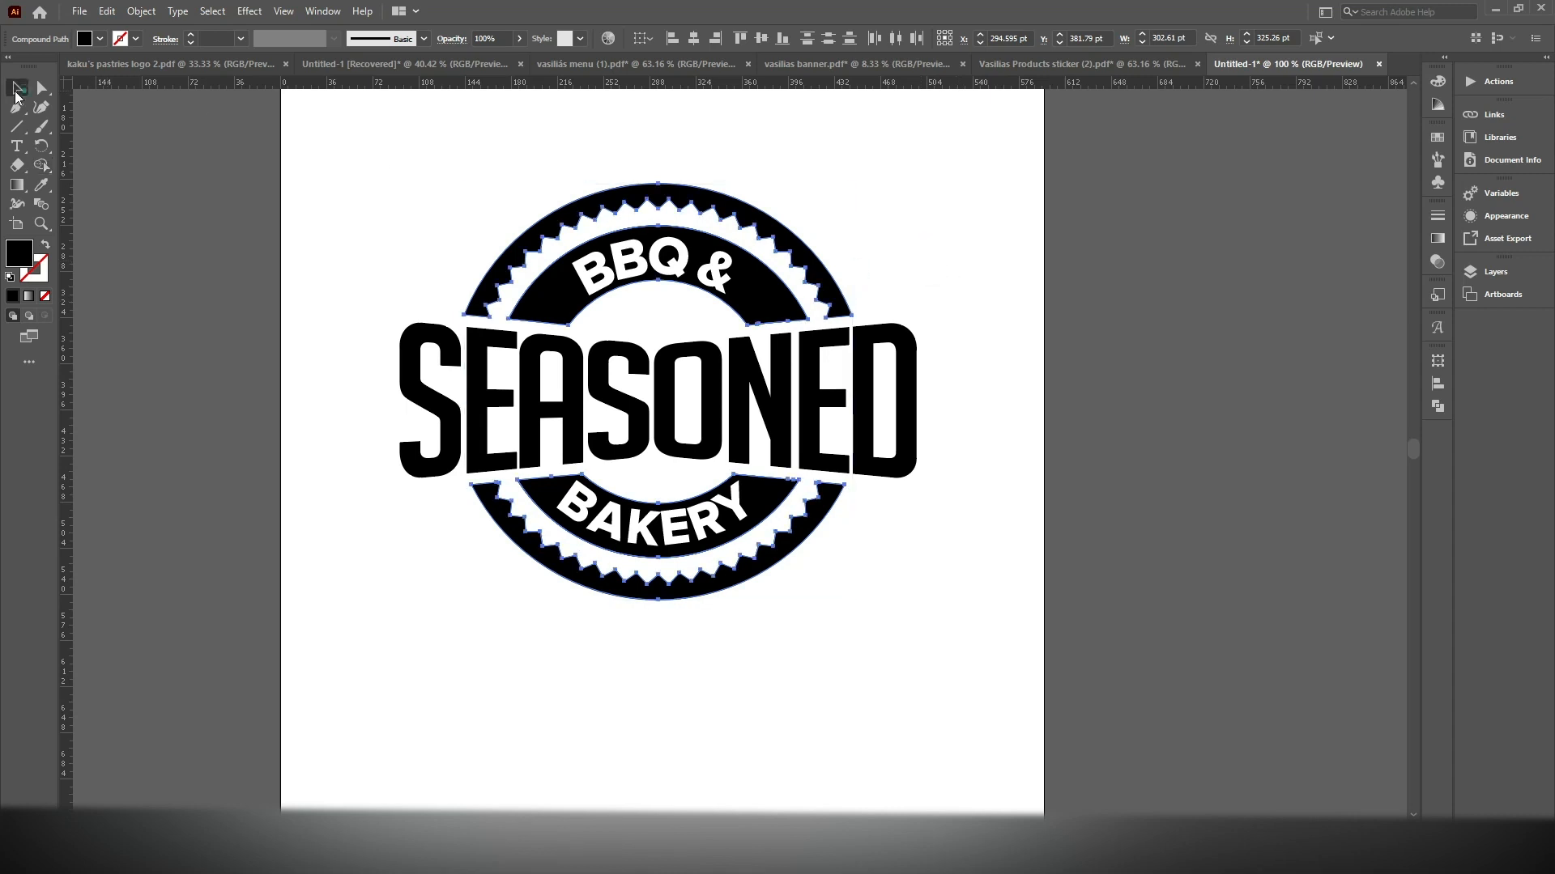
pyautogui.click(1085, 245)
pyautogui.scroll(2, 1030, 318)
pyautogui.moveTo(809, 233); pyautogui.dragTo(930, 275)
pyautogui.scroll(-2, 1072, 288)
pyautogui.click(1020, 373)
pyautogui.scroll(-1, 950, 443)
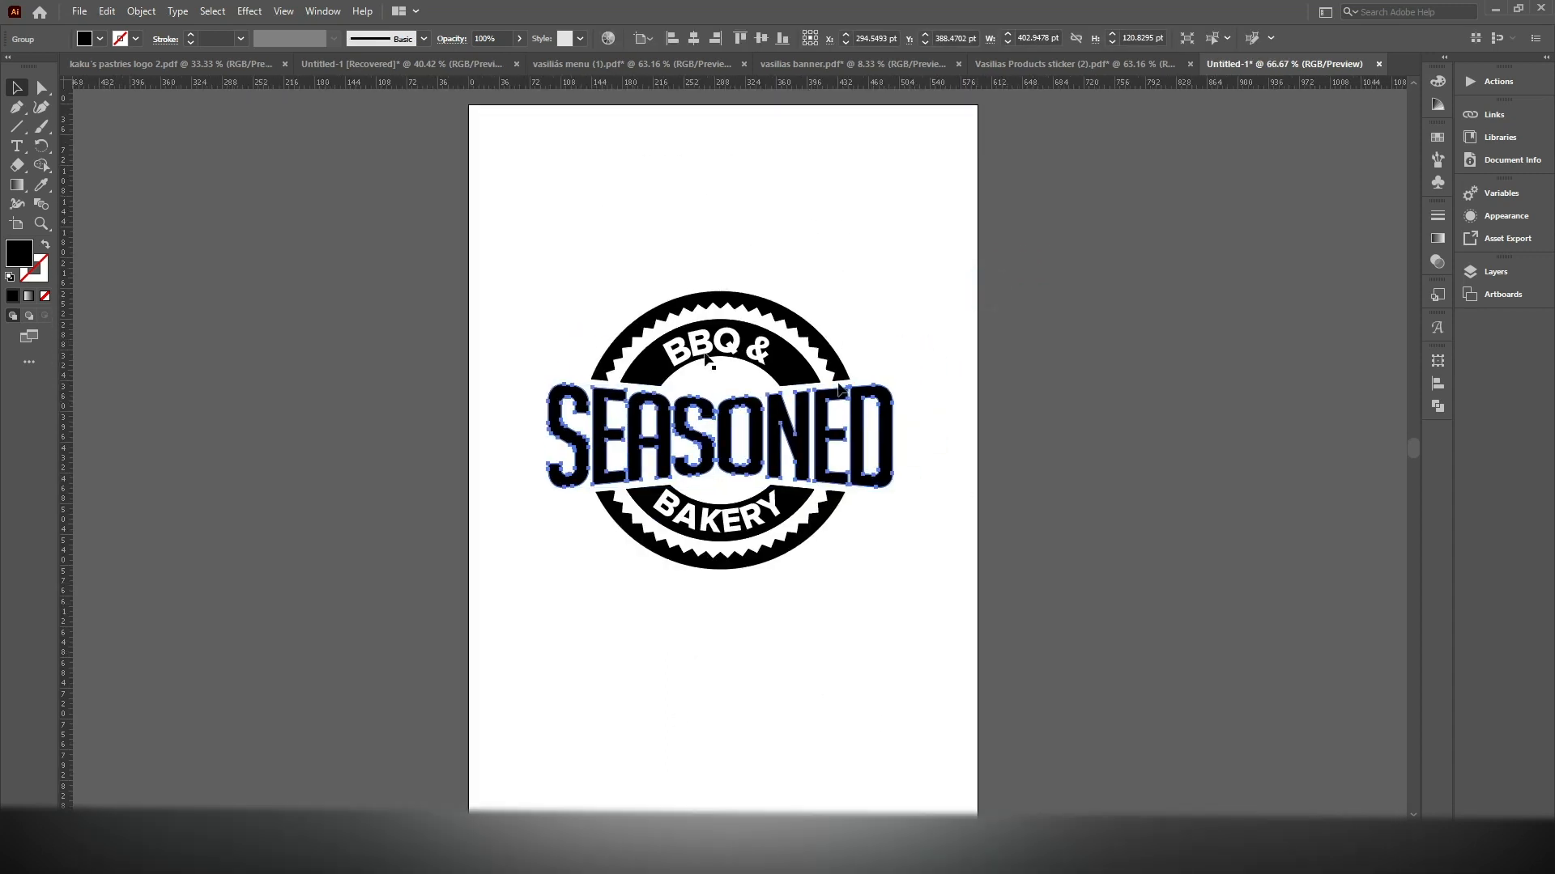
pyautogui.press('Delete')
pyautogui.click(78, 11)
pyautogui.moveTo(107, 11)
pyautogui.click(591, 8)
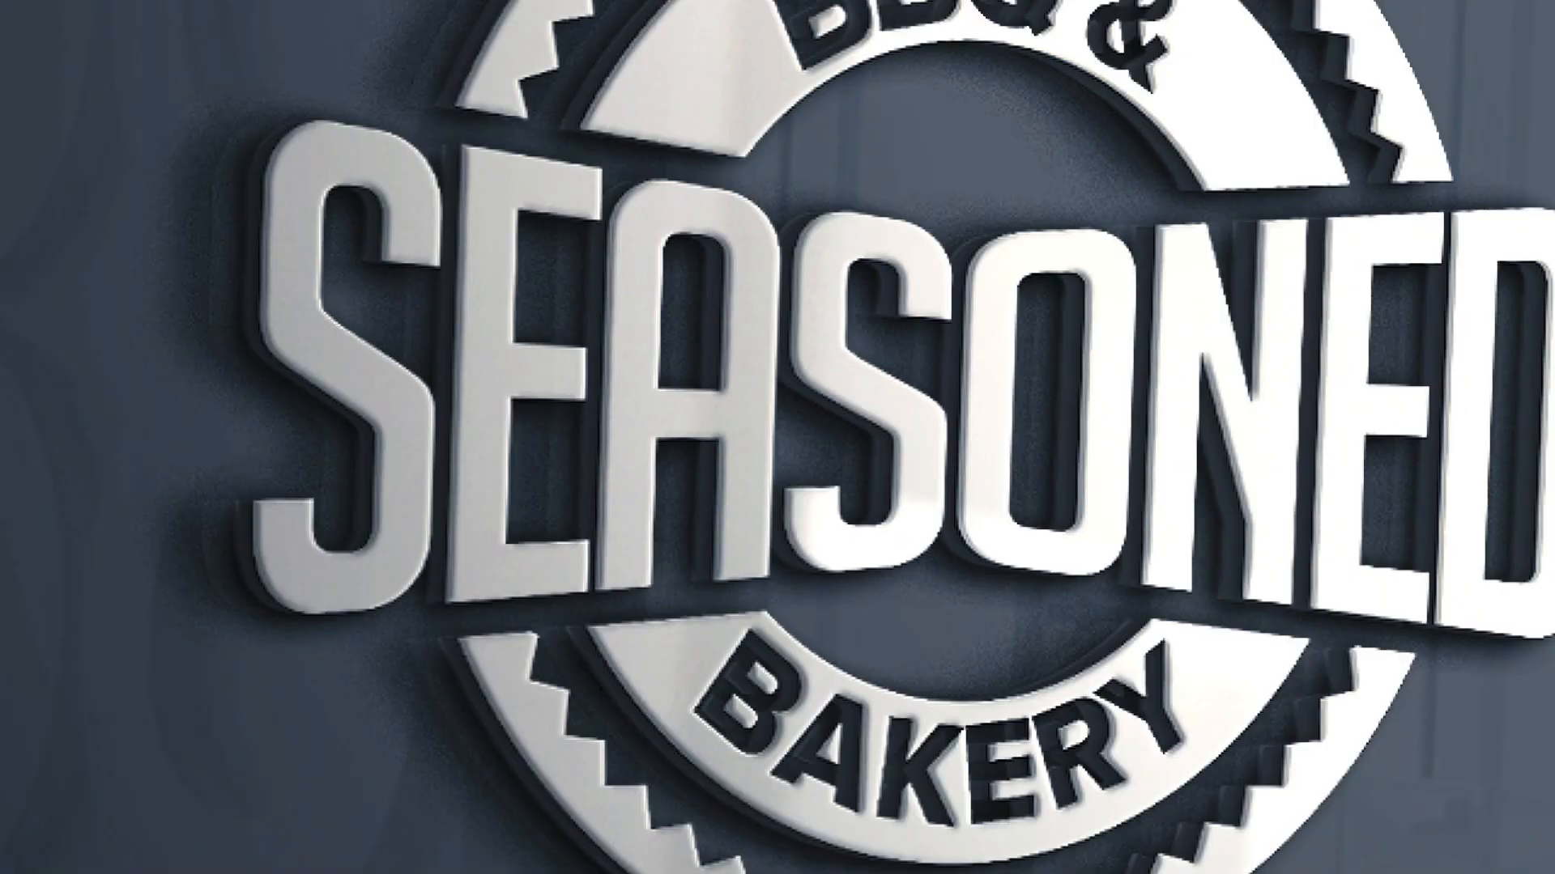